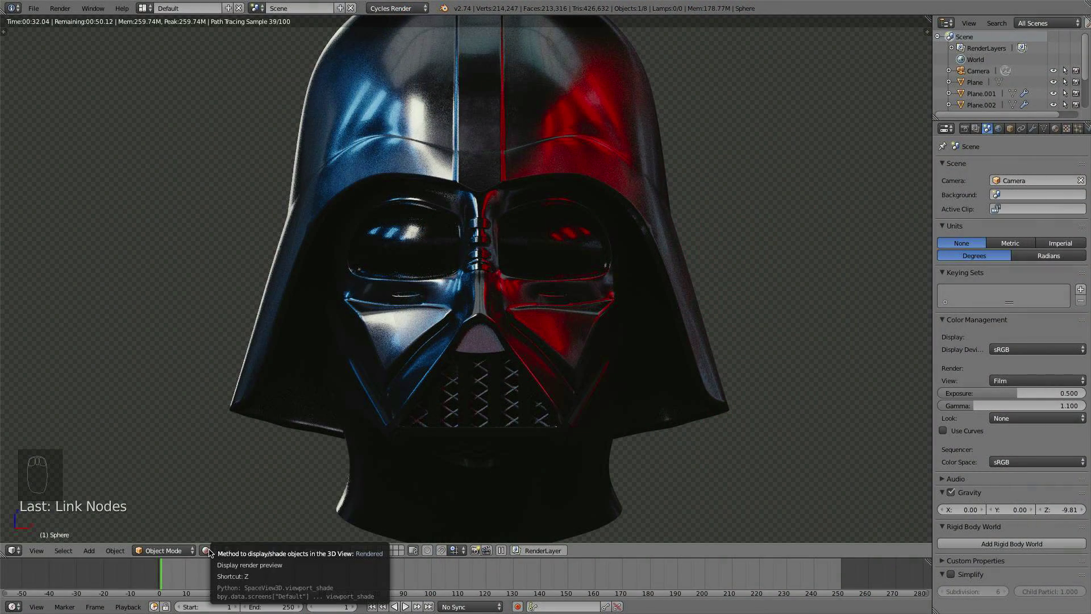
- Switch the viewport to Solid shading and slightly enlarge the light plane Plane.003 in front of the helmet
left_click(211, 552)
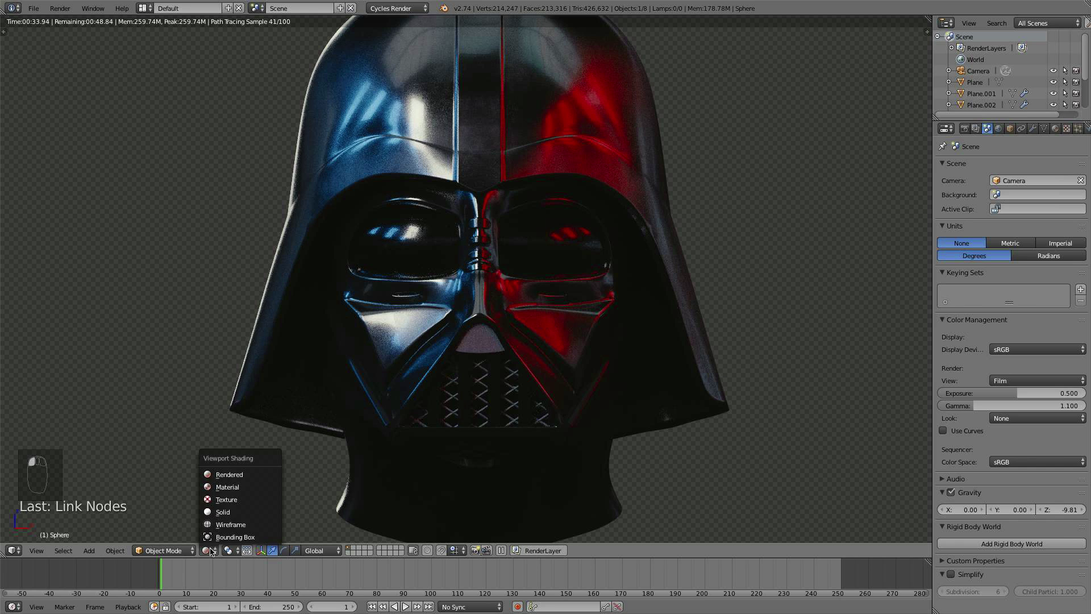
left_click(227, 516)
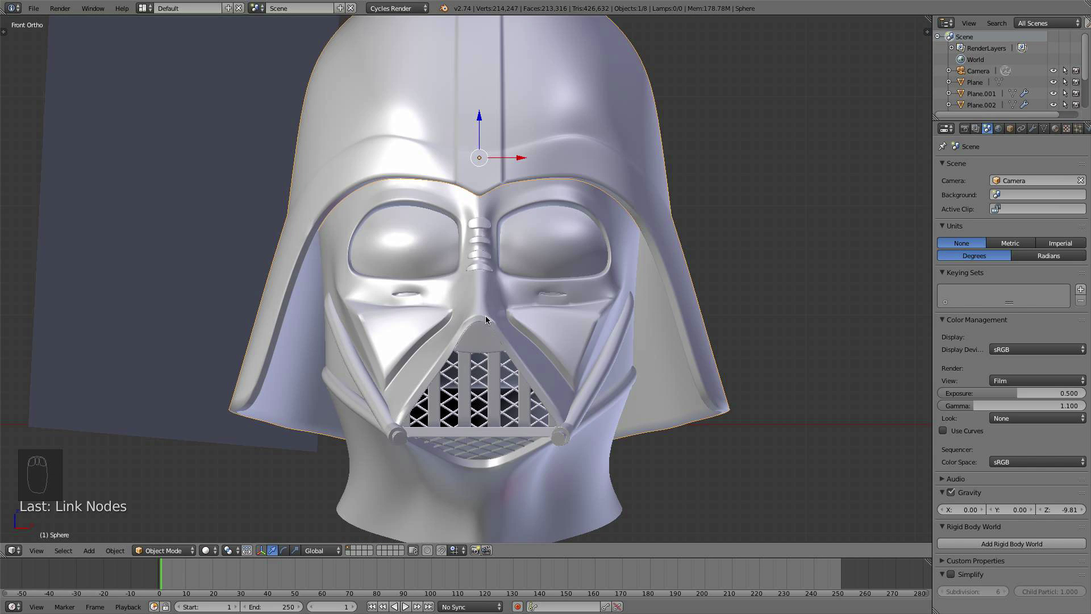
scroll(494, 318, "down", 8)
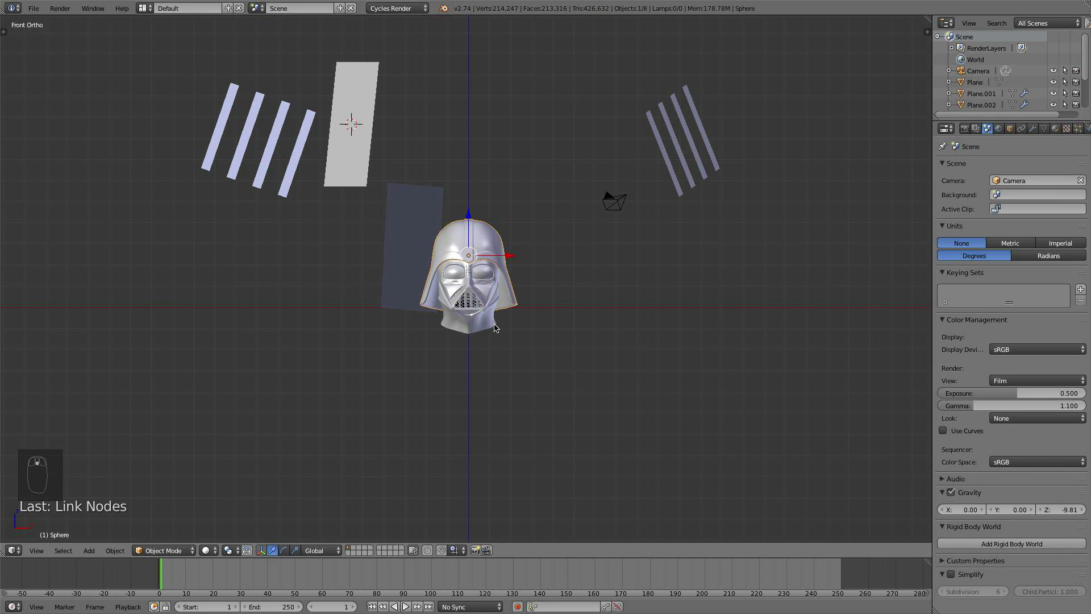
middle_click_drag(495, 327, 491, 364)
right_click(359, 269)
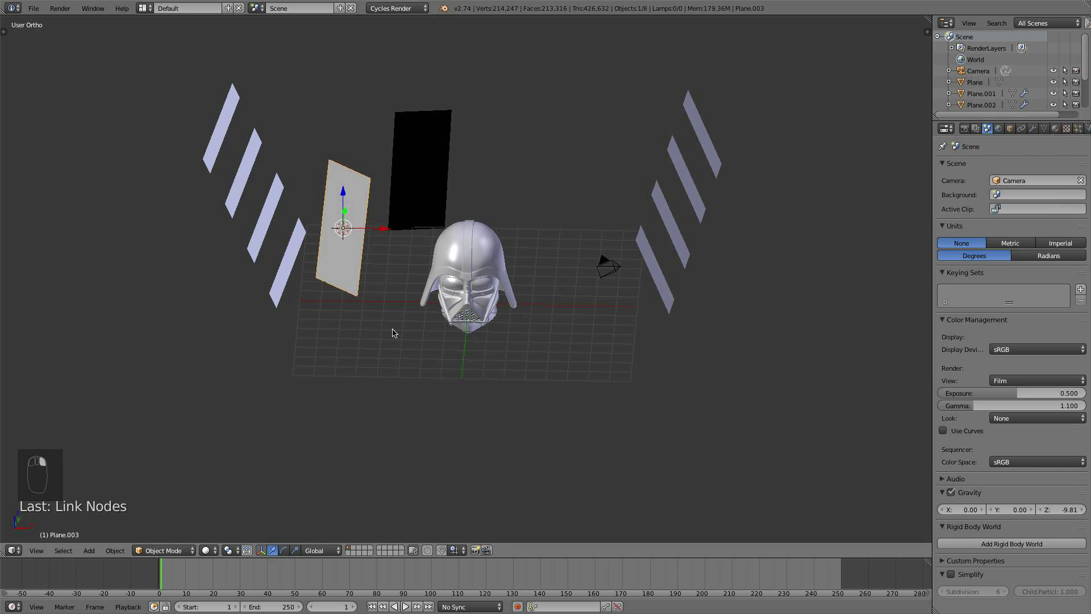
key("s")
left_click(421, 367)
middle_click_drag(491, 326, 492, 306)
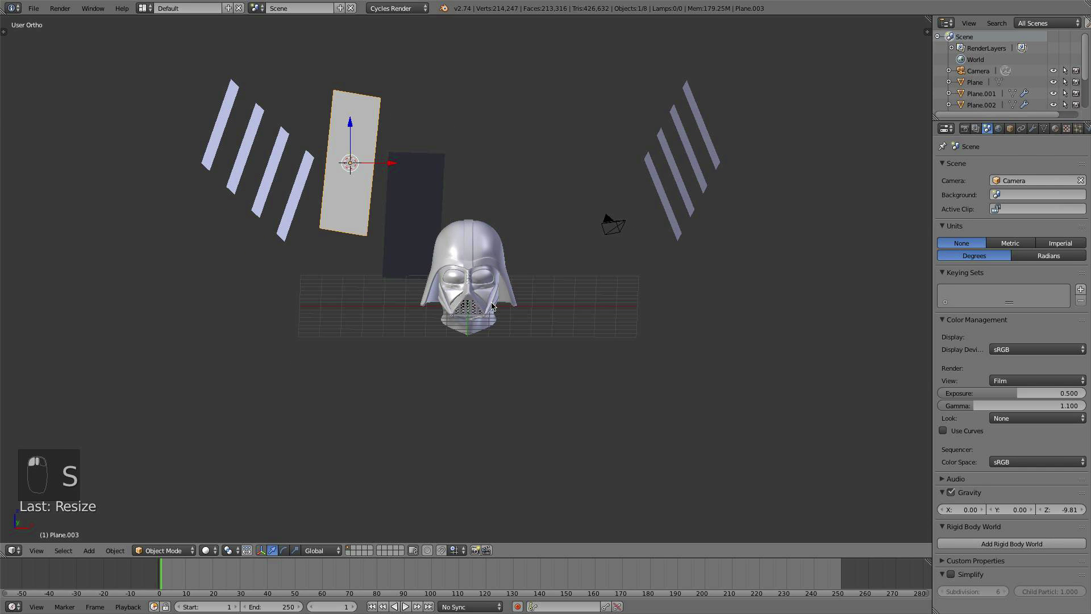
- Rename the existing render layer to "Darth Vader"
key("KP_1")
scroll(492, 307, "up", 2)
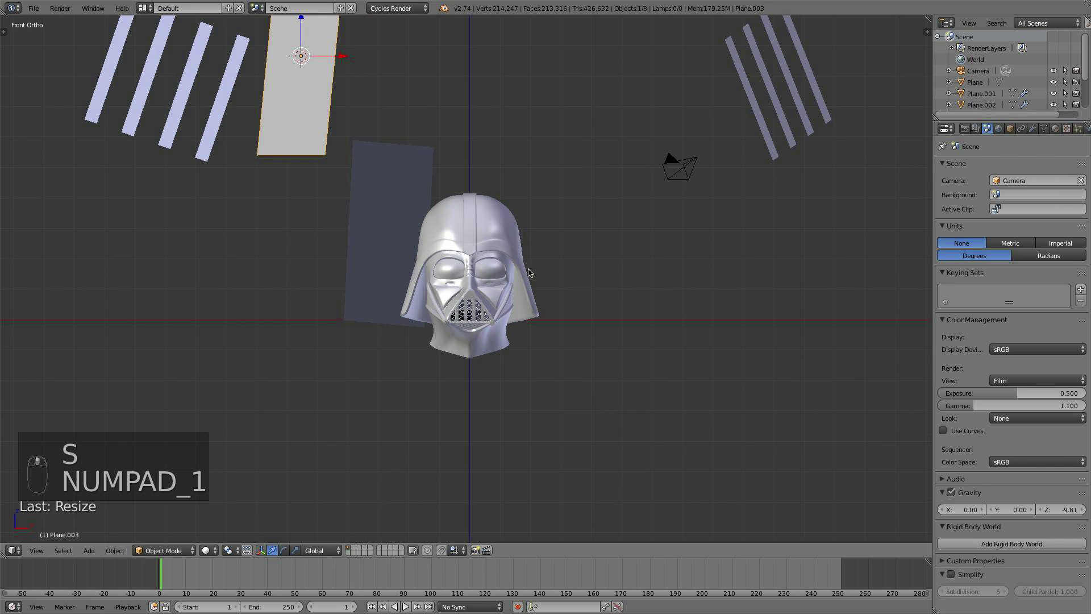
left_click(977, 129)
double_click(978, 174)
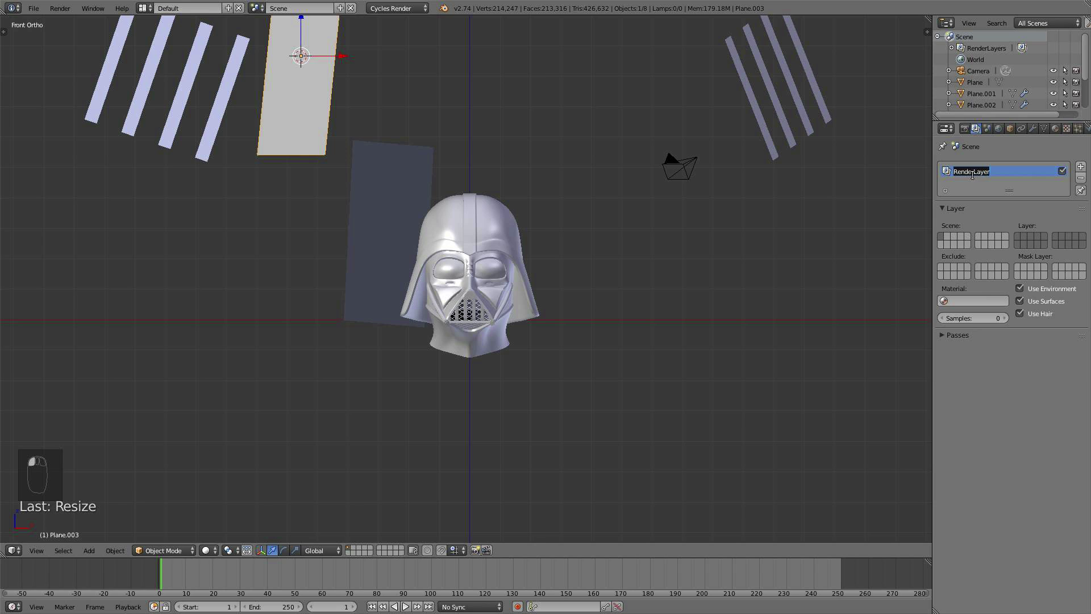
type("Darth Vader")
key("Return")
- Add a second render layer named "Glows"
left_click(1081, 167)
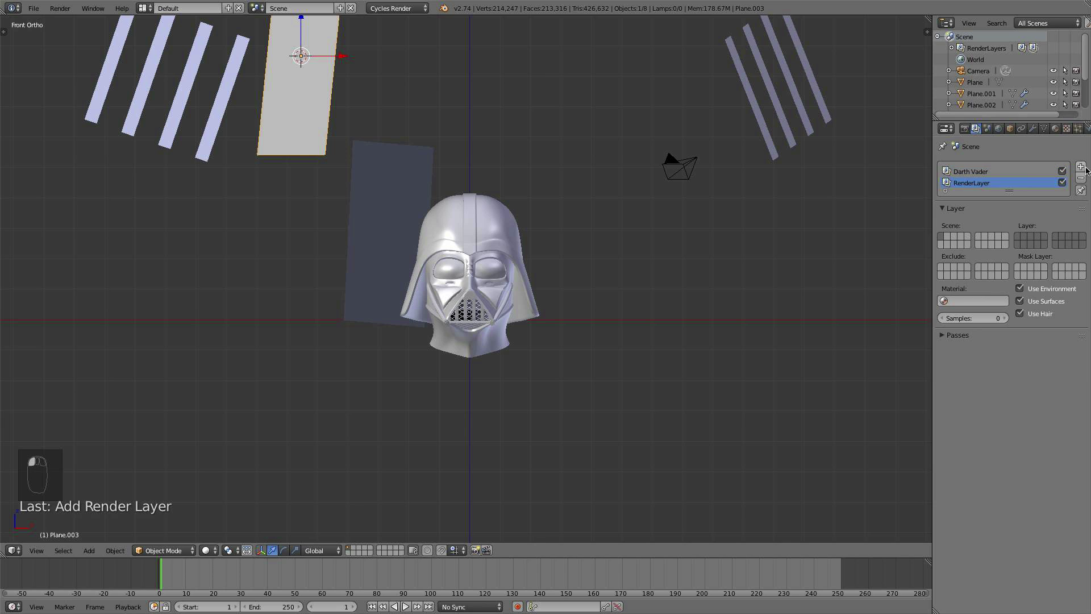
double_click(974, 182)
type("Glows")
- Add a circle mesh beside the helmet and fill it with a face to make a disc
key("shift+a")
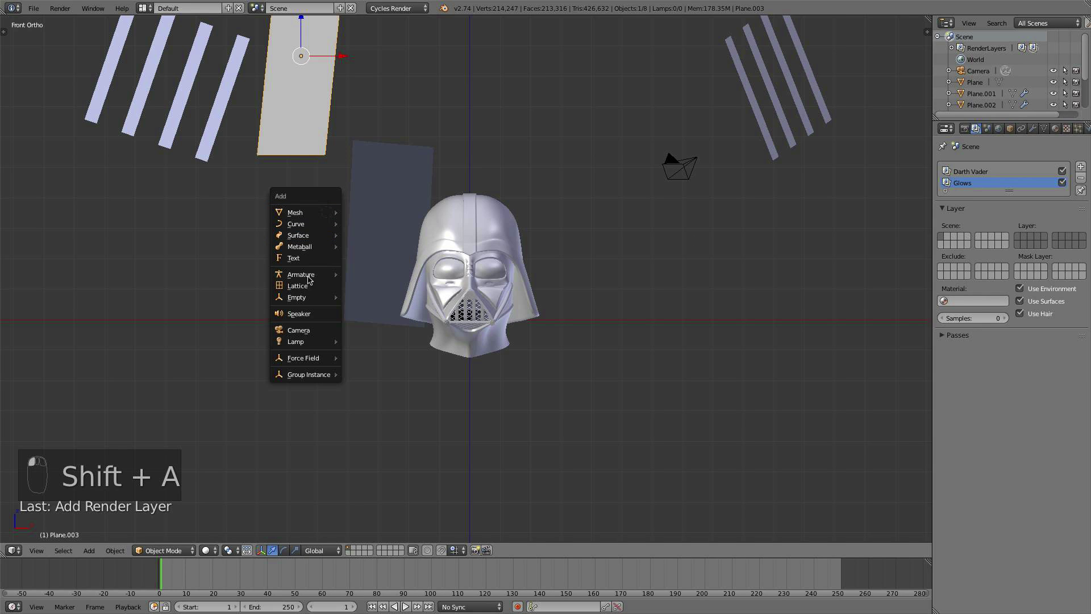
mouse_move(319, 212)
left_click(368, 233)
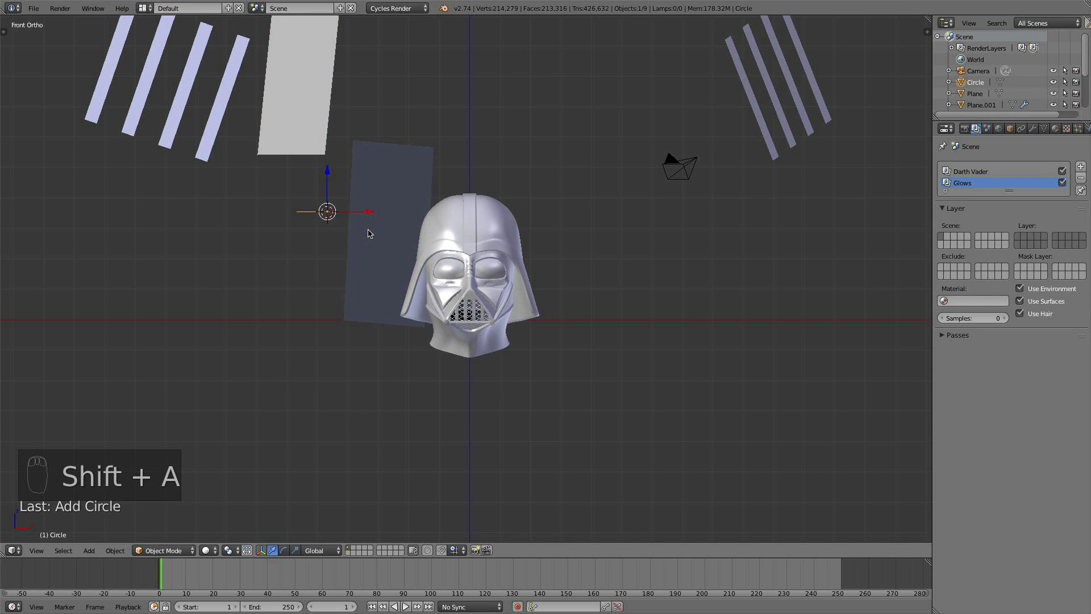
key("Tab")
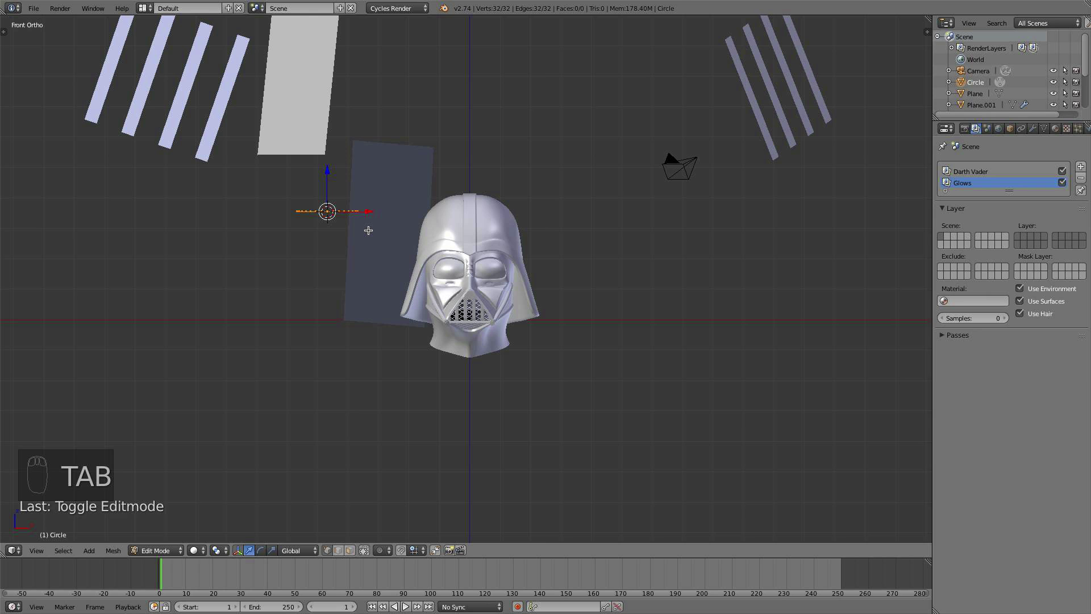
key("f")
key("Tab")
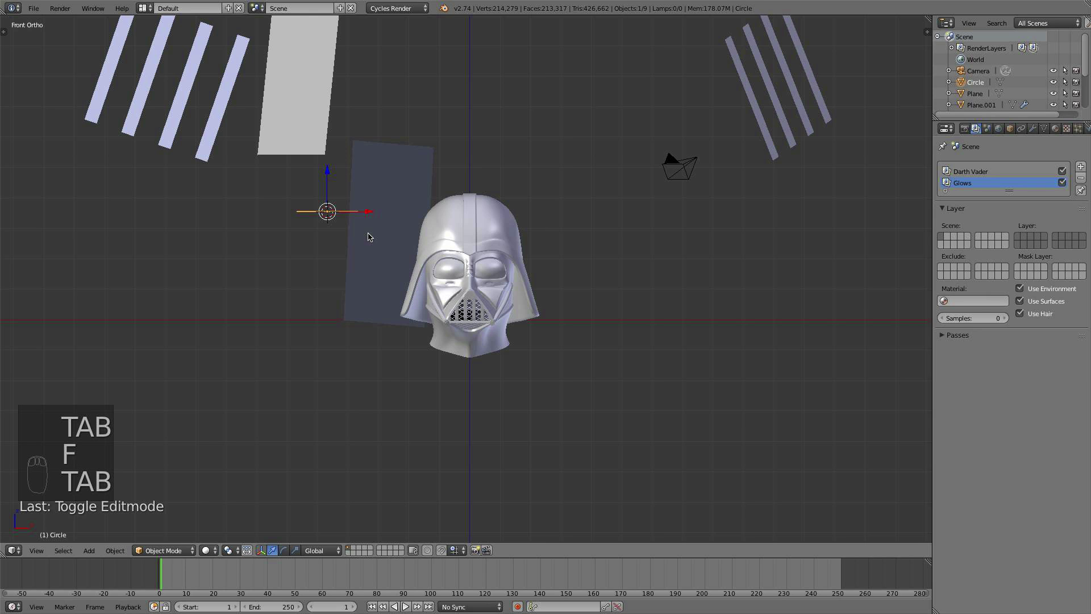
- Freely rotate the disc to face the front view and scale it up about 1.6 times
key("r")
key("r")
left_click(368, 324)
key("s")
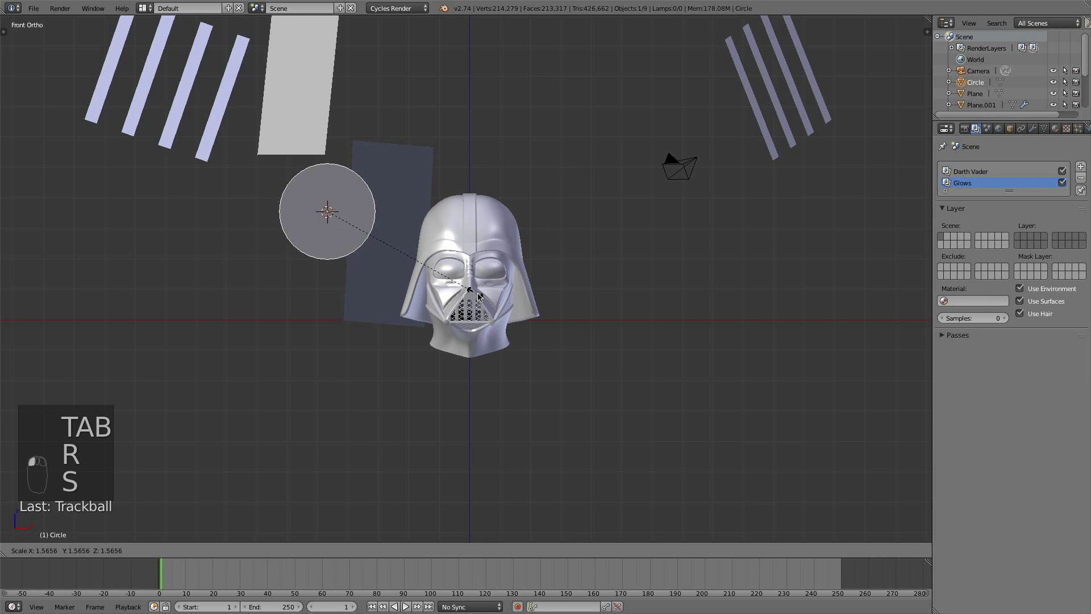
left_click(486, 275)
- From the top view, move the disc behind the helmet's left side and rotate it to angle toward the helmet
key("KP_7")
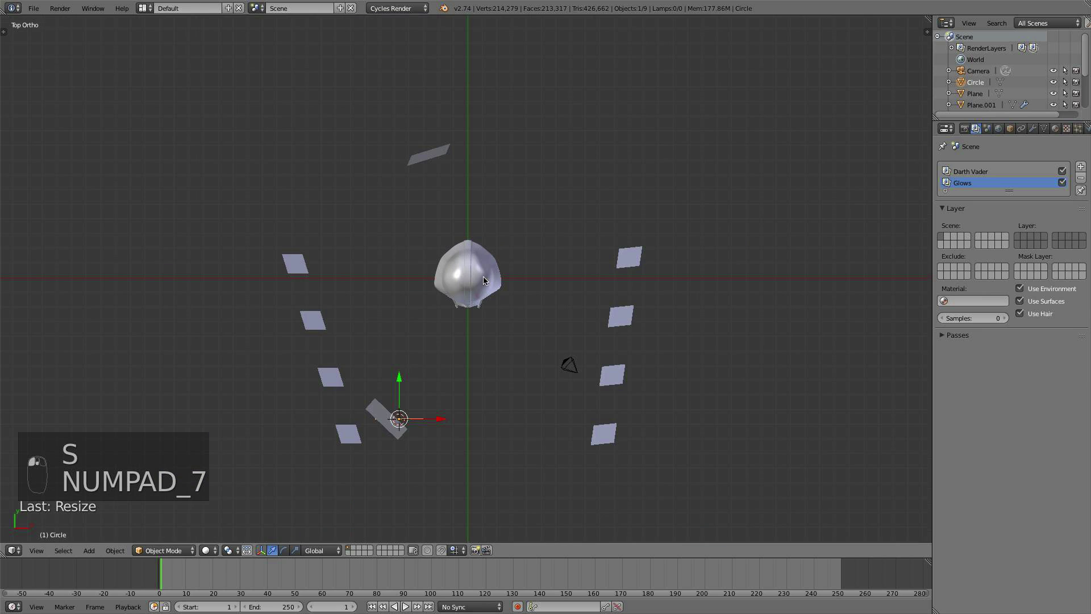
key("g")
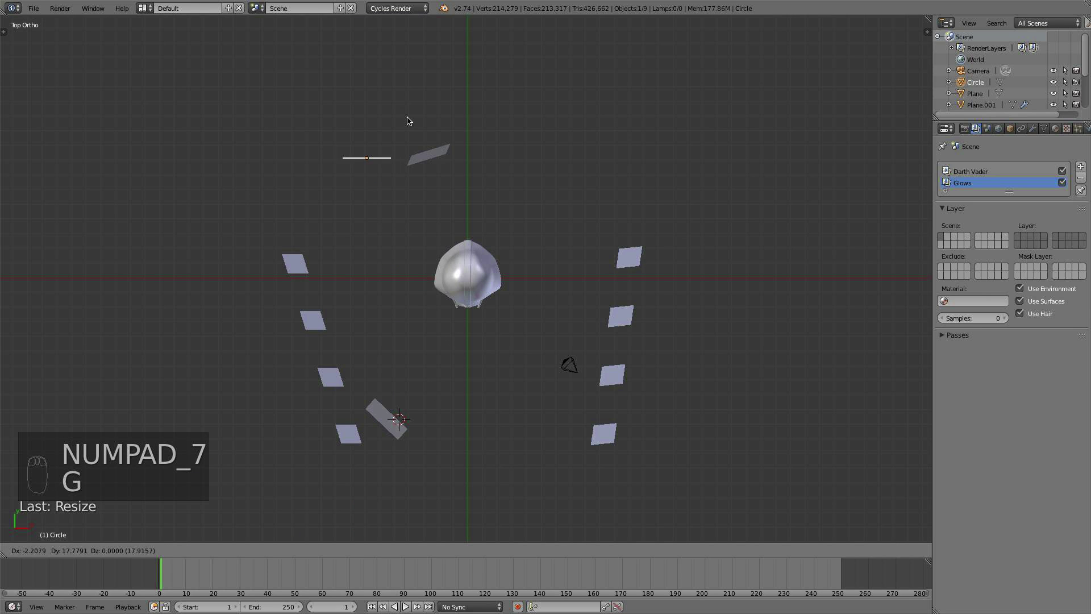
left_click(415, 96)
key("r")
left_click(441, 176)
- Duplicate the disc to the opposite side behind the helmet and rotate the copy about 38 degrees to mirror the first
key("shift+d")
left_click(442, 182)
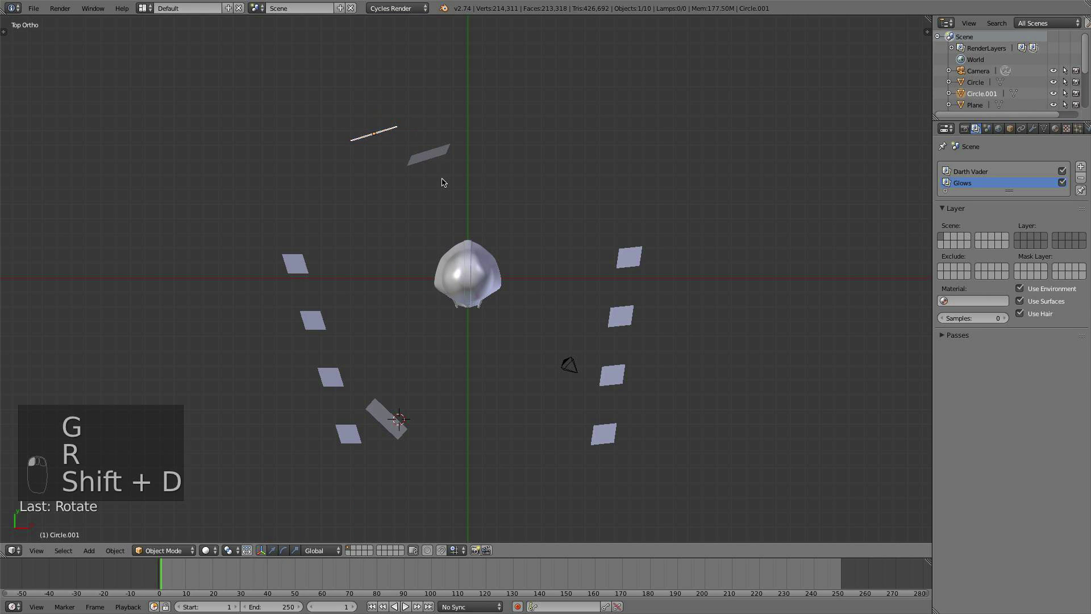
left_click(634, 179)
key("r")
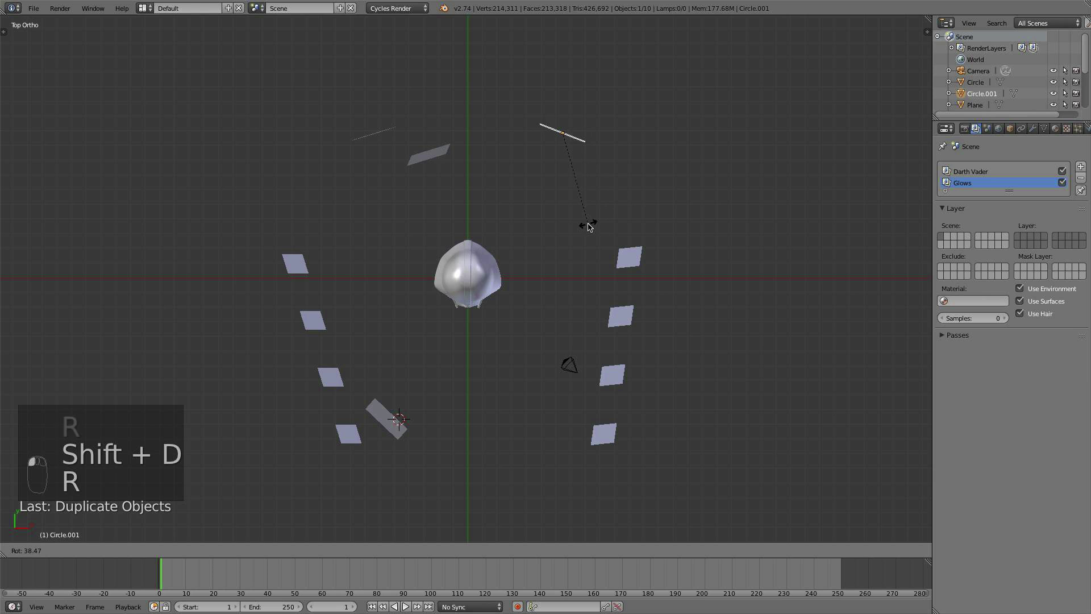
left_click(591, 227)
- Align the camera to a close front view of the helmet and both discs
key("KP_1")
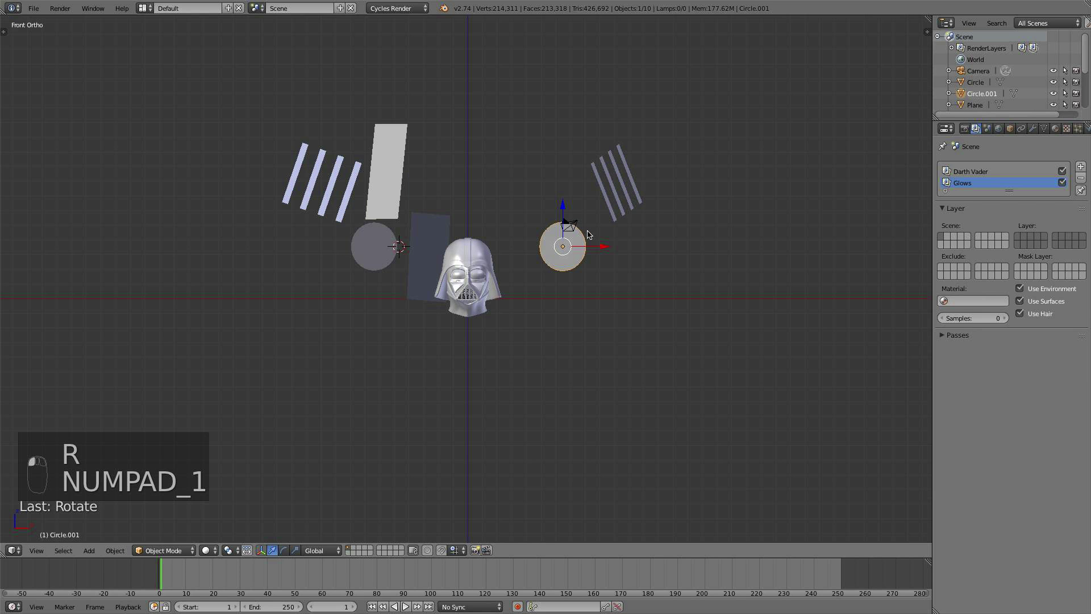
scroll(514, 296, "up", 3)
scroll(510, 294, "up", 2)
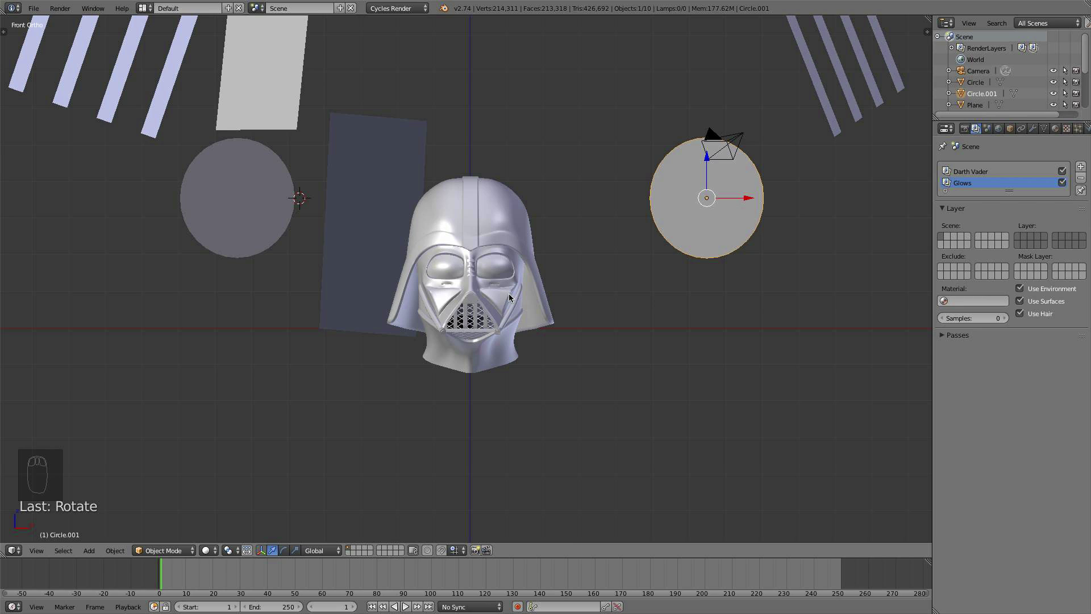
key("ctrl+alt+KP_0")
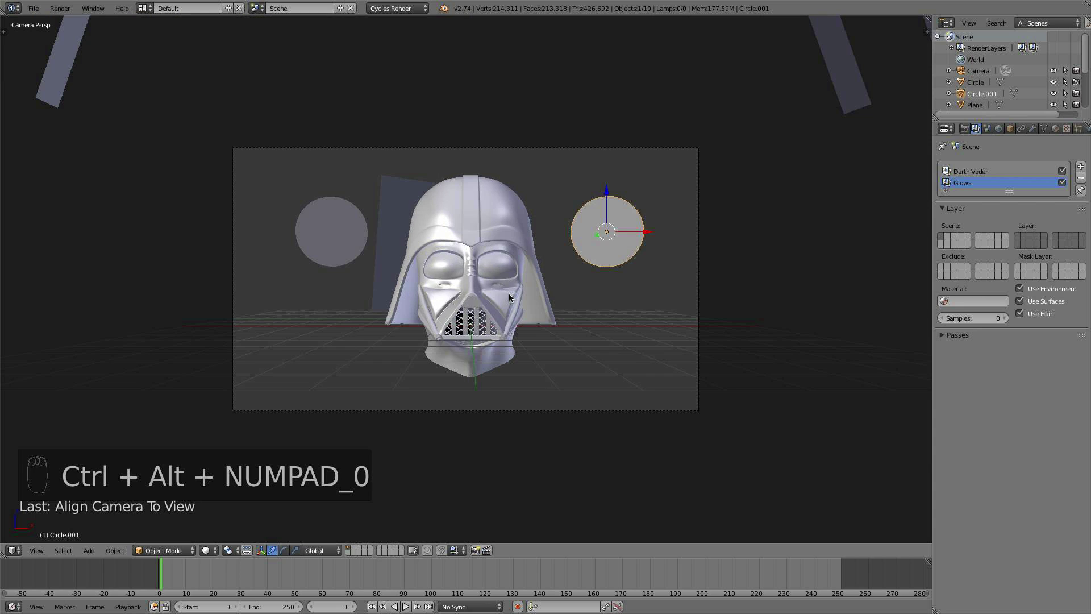
- Set the camera's focal length to 55 mm
right_click(501, 411)
left_click(1033, 128)
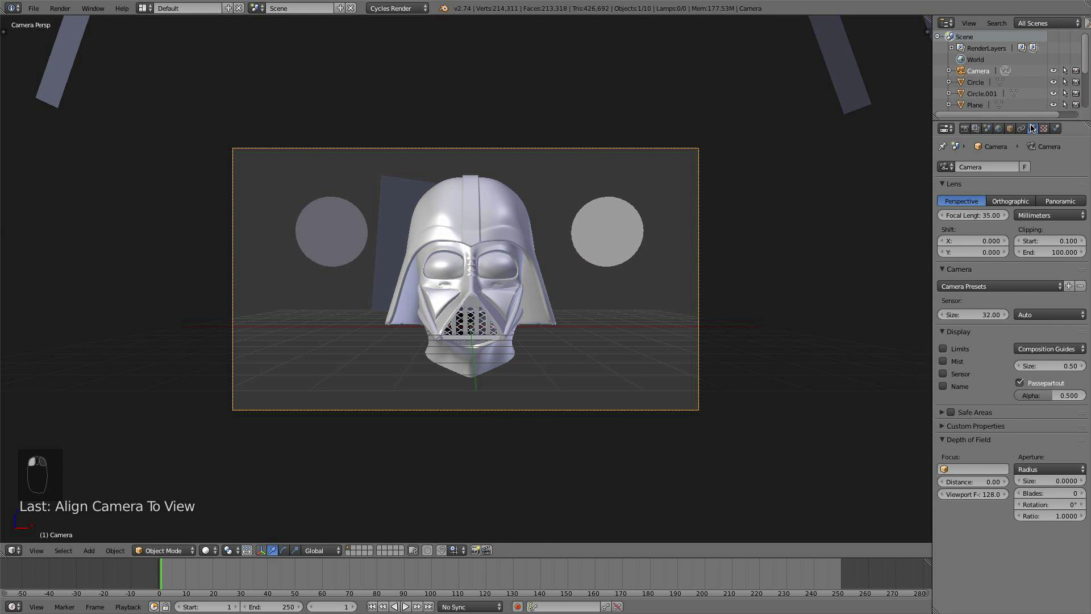
left_click_drag(973, 214, 1089, 215)
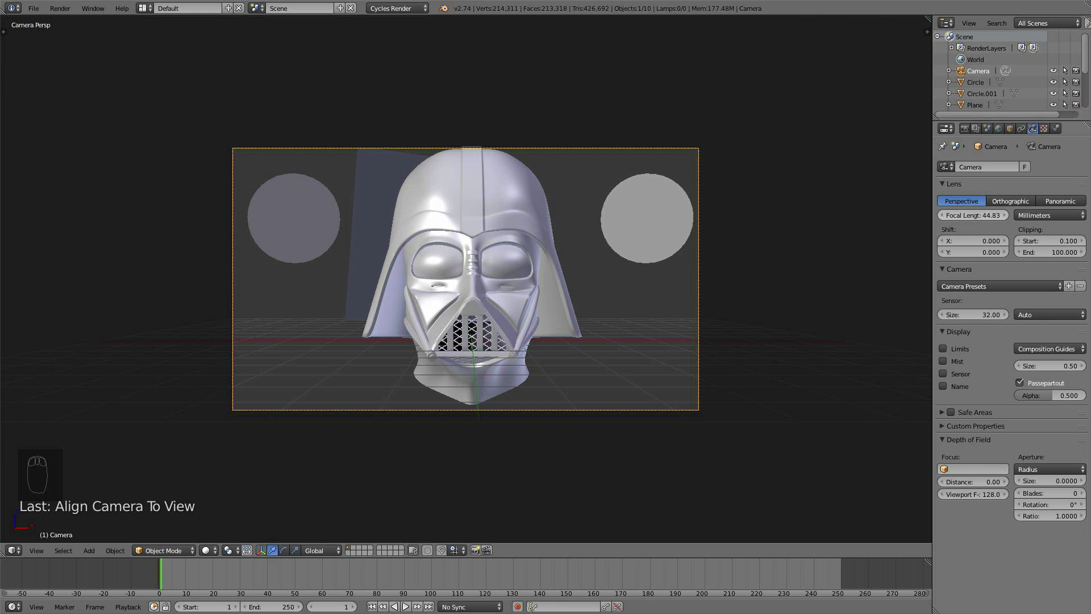
left_click(973, 214)
type("55")
key("Return")
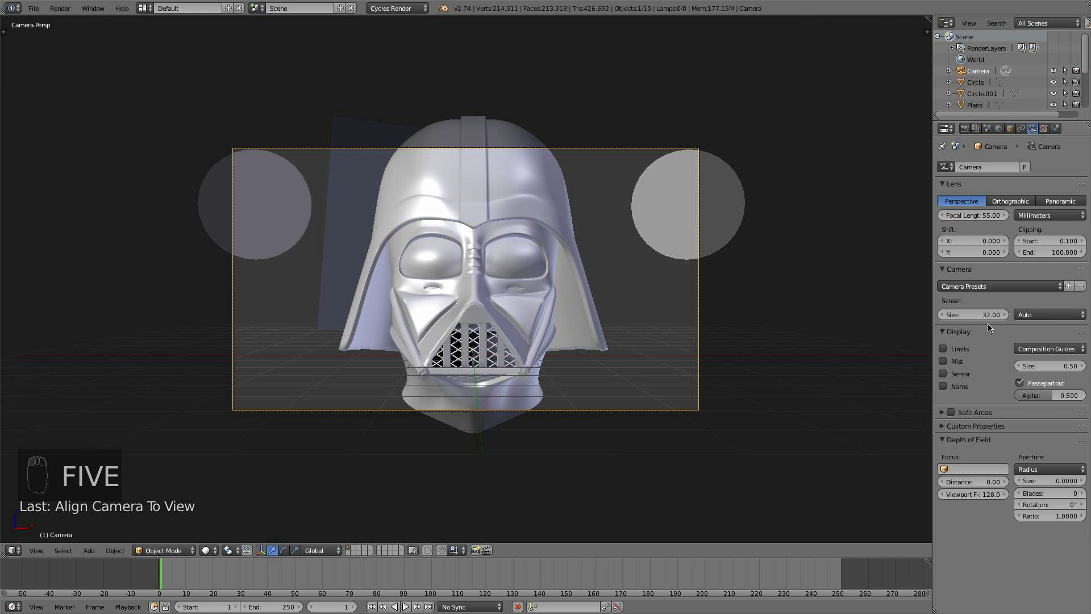
- Pull the camera back along its local Z axis and shift it slightly upward to fit the helmet in the frame
key("g")
key("z")
key("z")
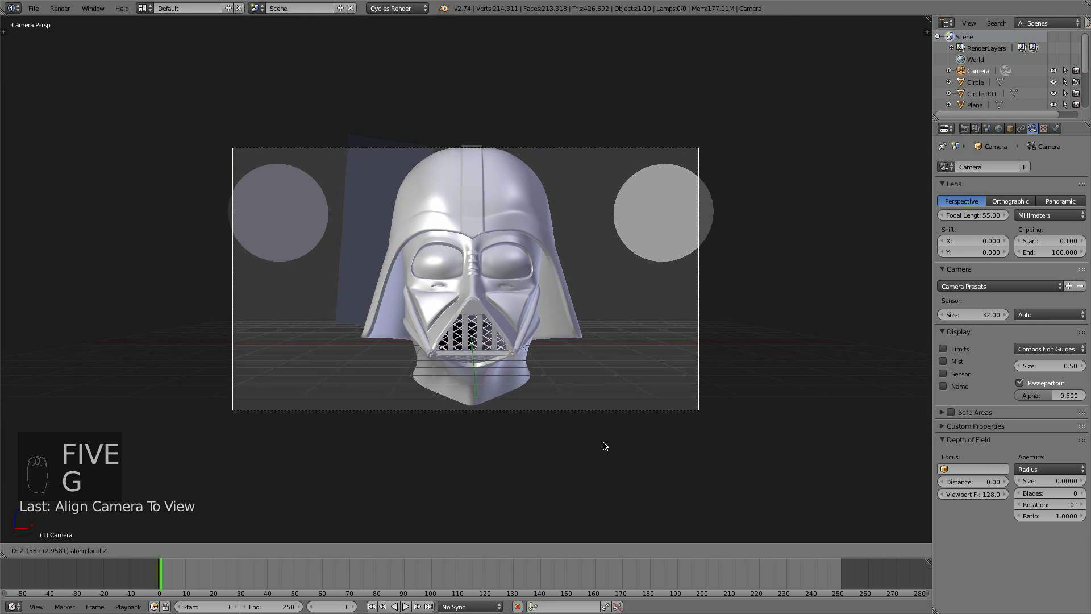
left_click(607, 433)
key("g")
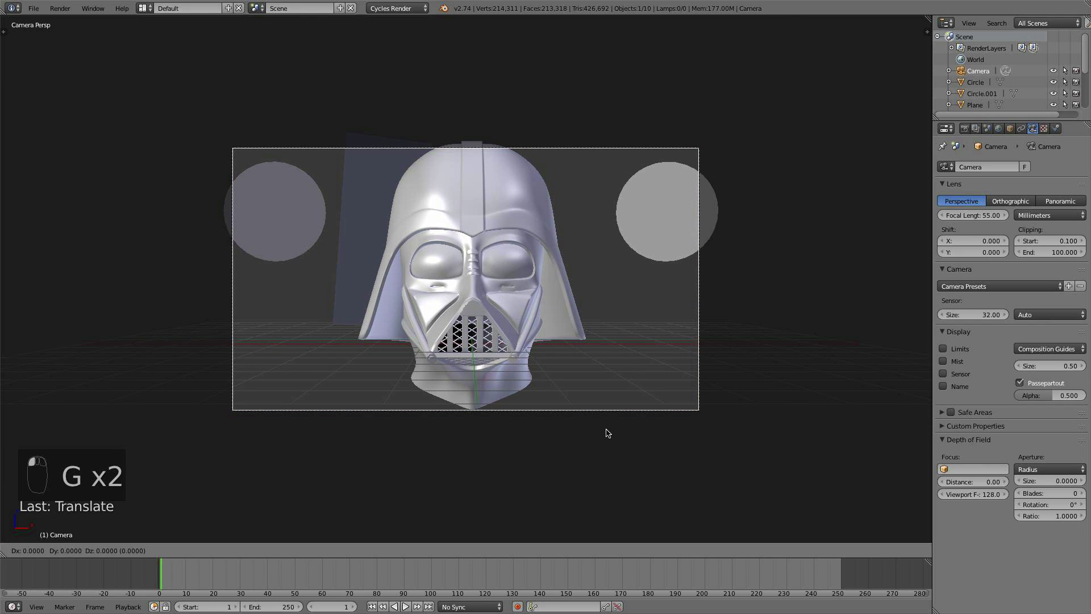
left_click(609, 417)
key("g")
key("z")
key("z")
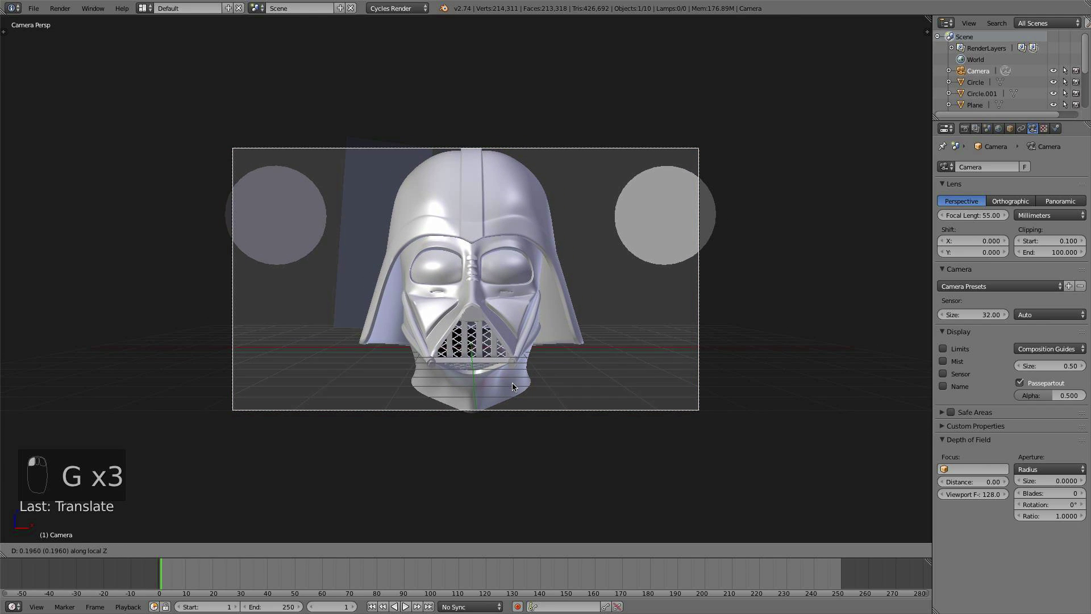
left_click(514, 403)
- Tilt the camera with a trackball rotation and lower it about 0.9 units to centre the helmet vertically
key("r")
key("r")
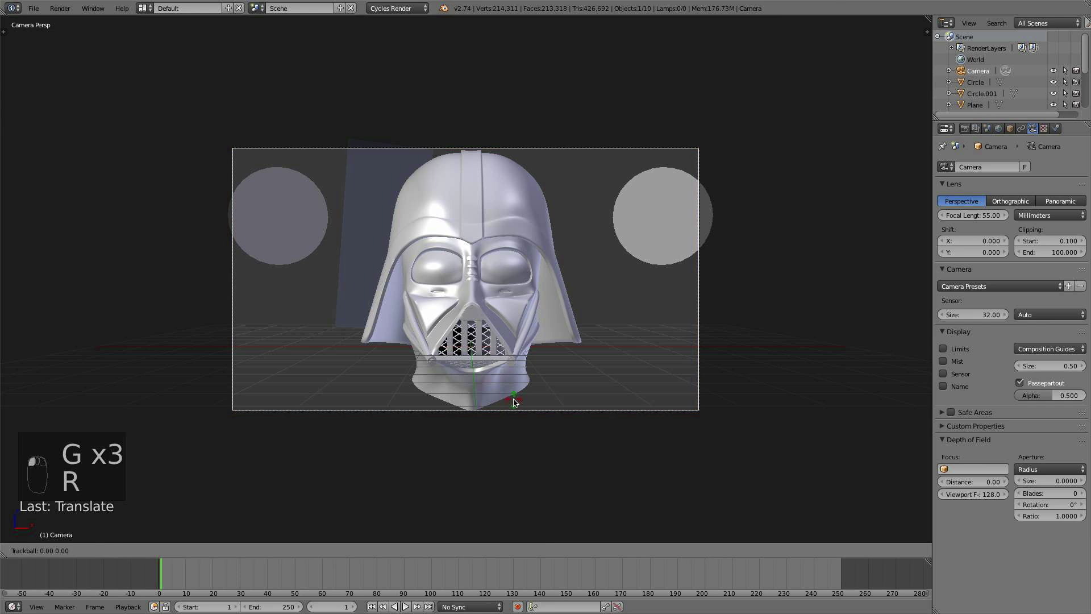
left_click(515, 404)
key("g")
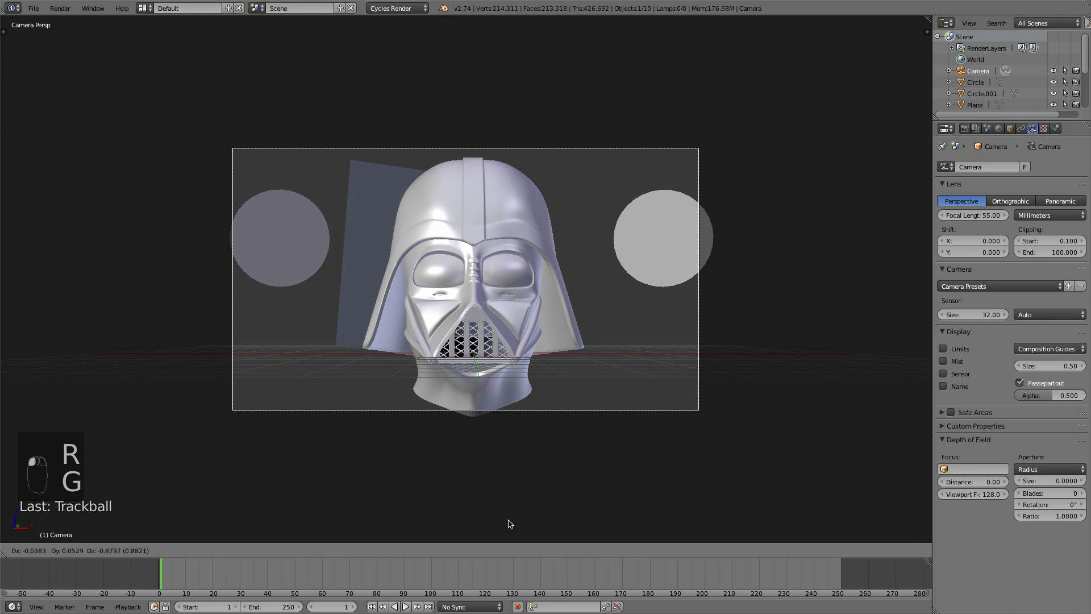
left_click(510, 520)
key("g")
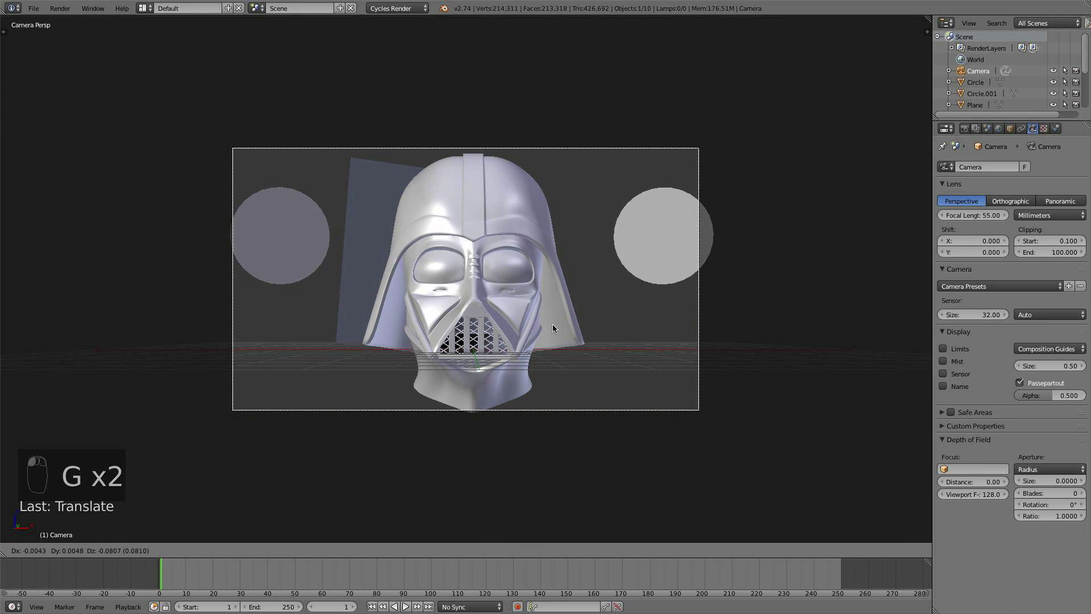
left_click(552, 328)
- Move the left background disc up to the upper-left corner of the camera frame
right_click(321, 227)
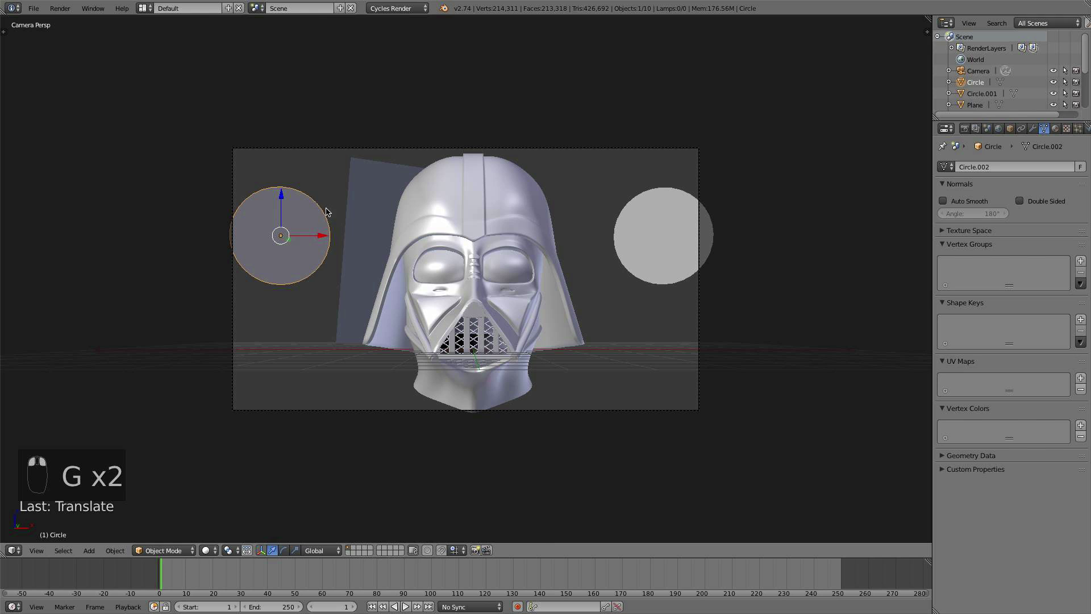
key("g")
left_click(321, 150)
key("g")
left_click(317, 163)
- Move the right background disc to the upper-right corner of the camera frame and nudge the left disc slightly
right_click(637, 242)
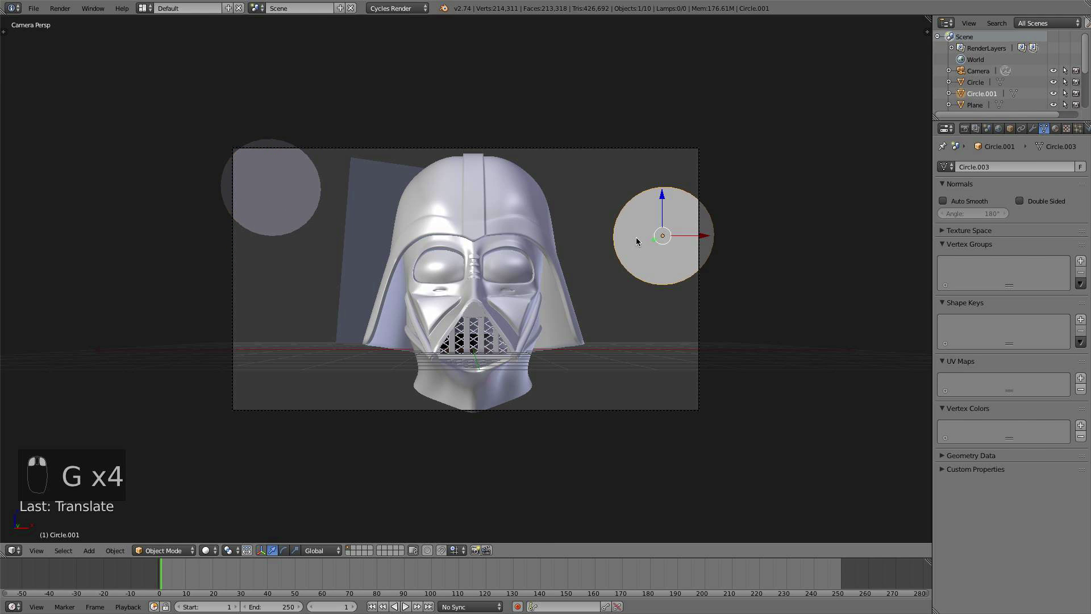
key("g")
left_click(628, 199)
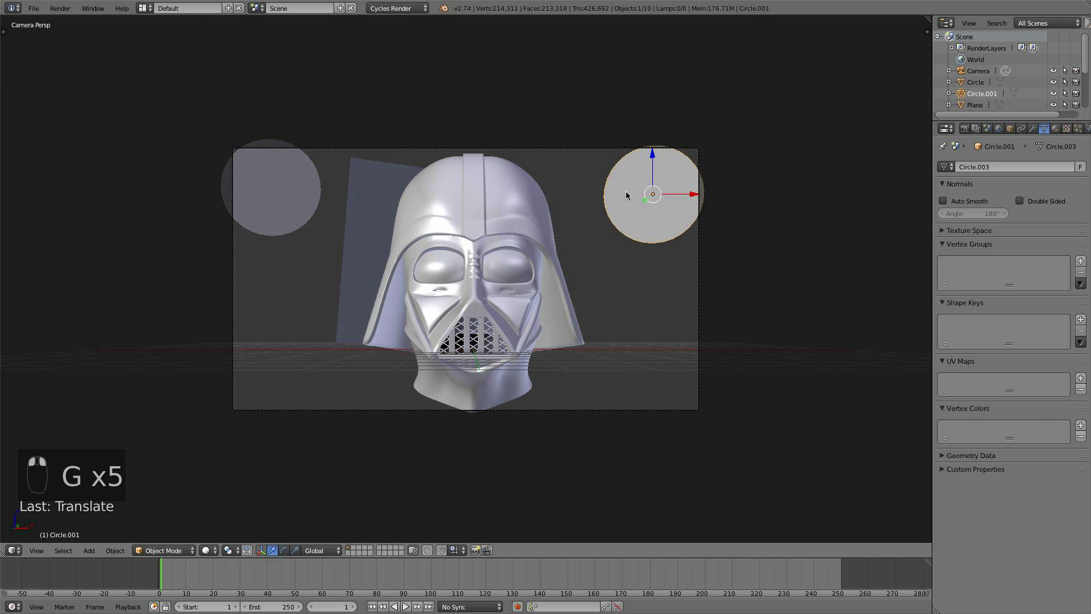
right_click(281, 197)
key("g")
left_click(284, 199)
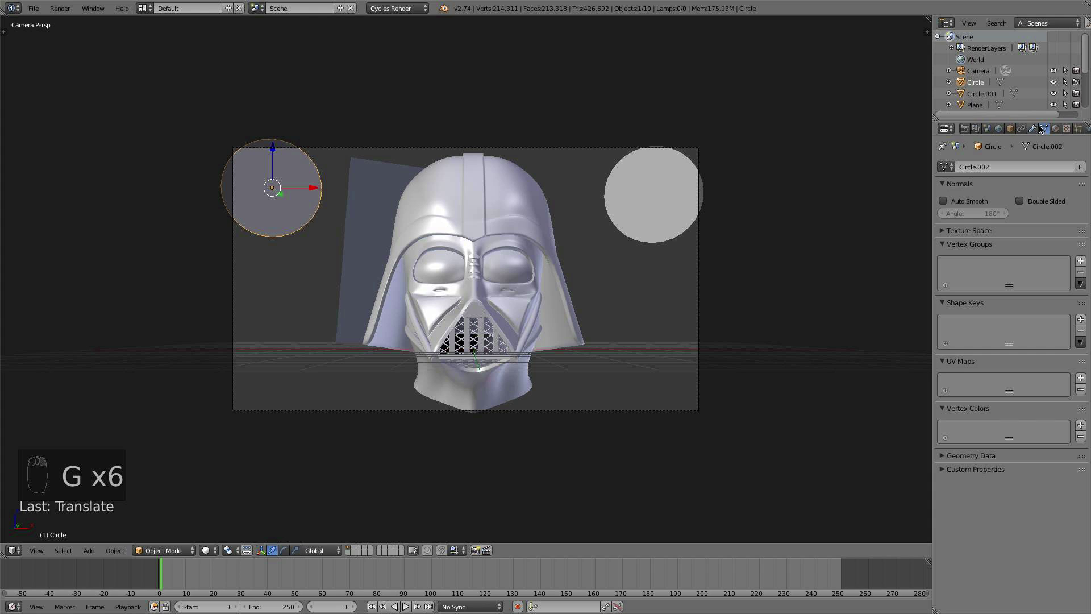
- Create a new material named "blue_glow" on the left background disc
left_click(1056, 129)
left_click(994, 274)
left_click(982, 273)
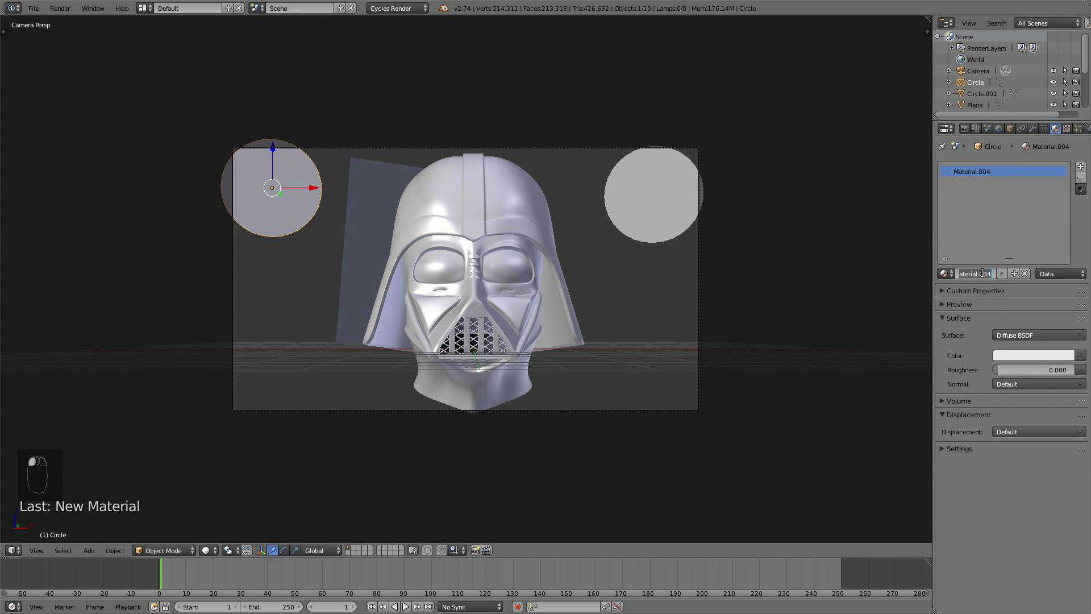
type("r")
type("lue_glow")
key("Return")
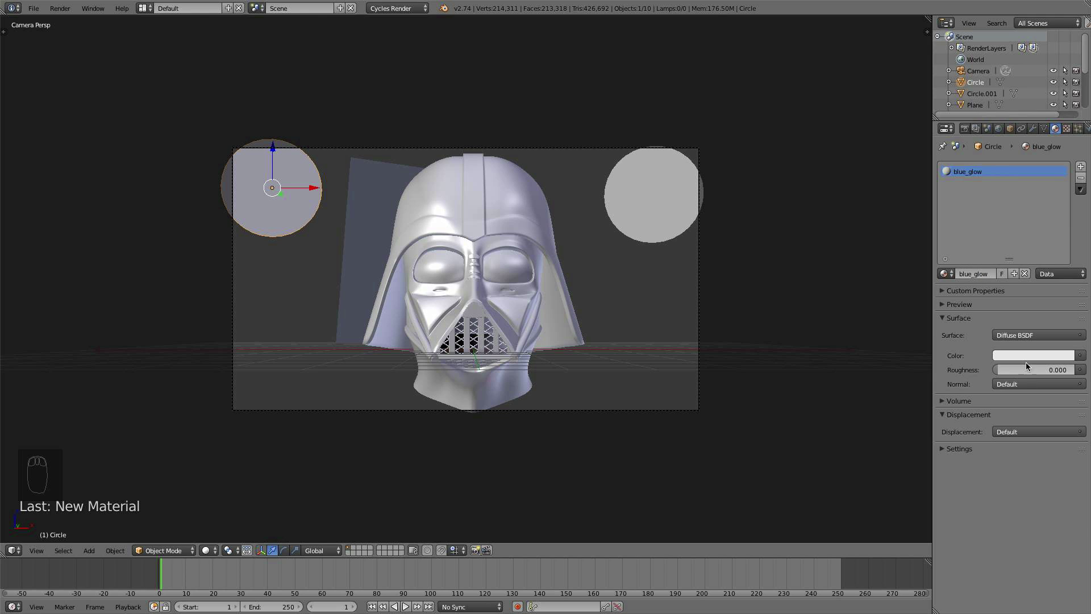
- Switch the blue_glow material's surface shader to Emission and give it a medium blue color
left_click(1023, 335)
left_click(960, 284)
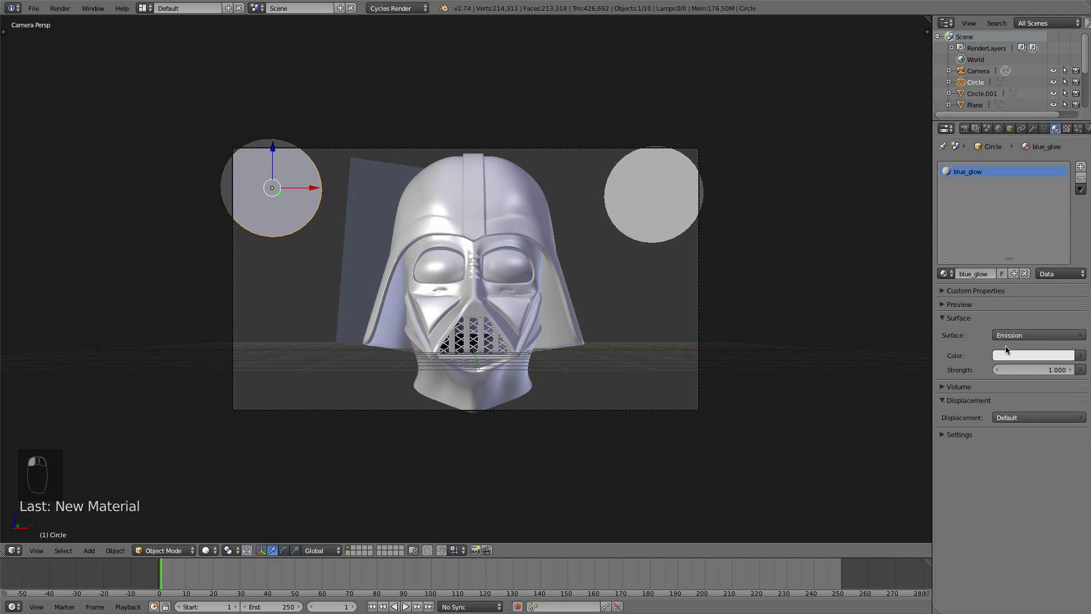
left_click(1004, 355)
left_click(1022, 208)
left_click_drag(1021, 208, 1028, 209)
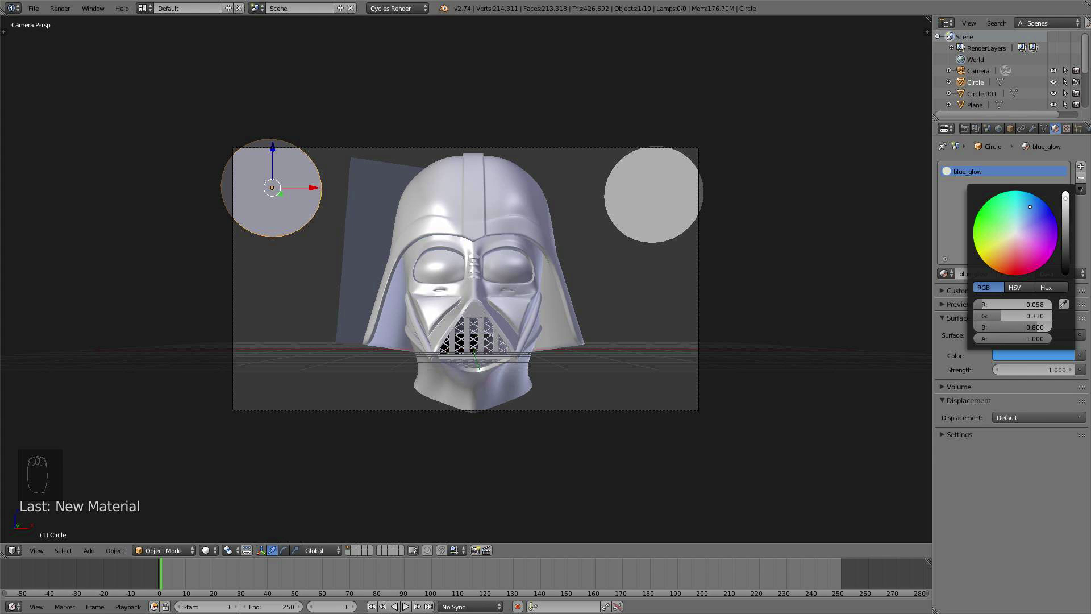
- Set the blue_glow emission strength to 4
left_click(1052, 370)
type("2")
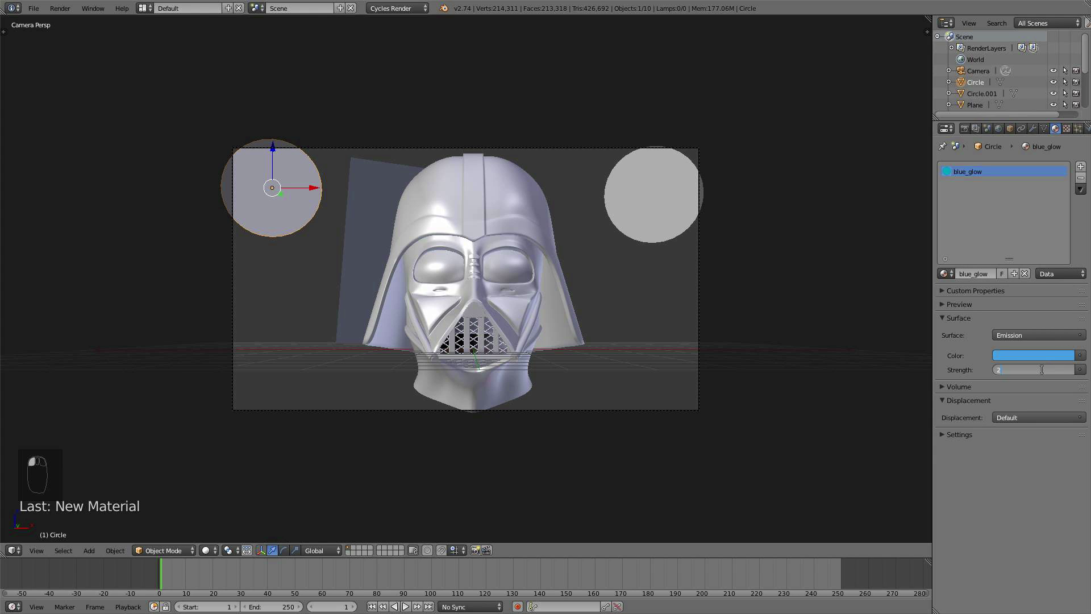
key("Return")
left_click(1042, 370)
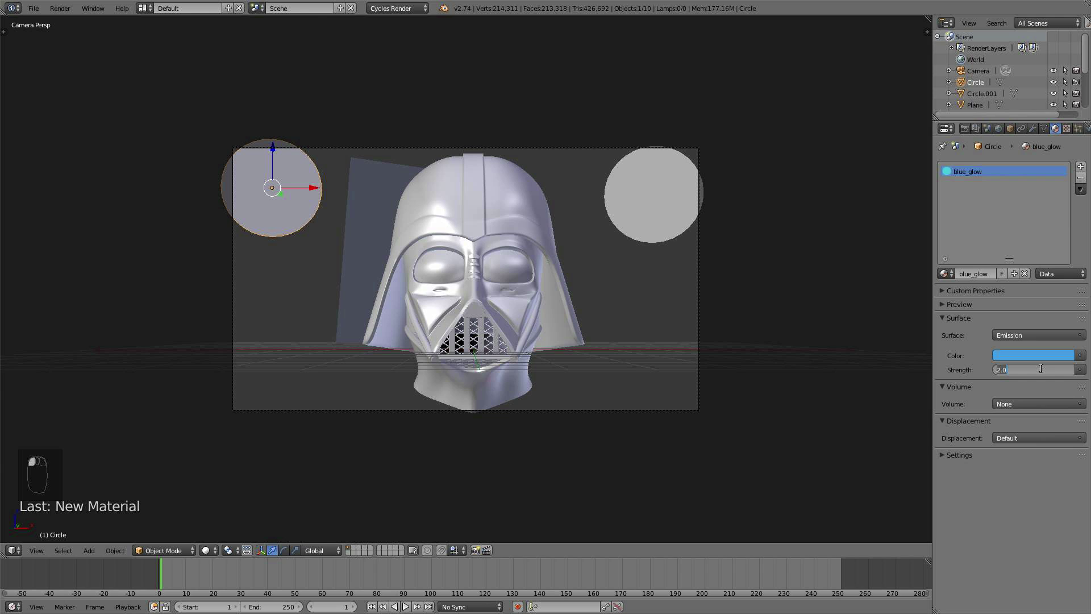
key("Return")
- Assign blue_glow to the right background disc, make it a single-user copy and rename it "red_glow.001"
right_click(689, 224)
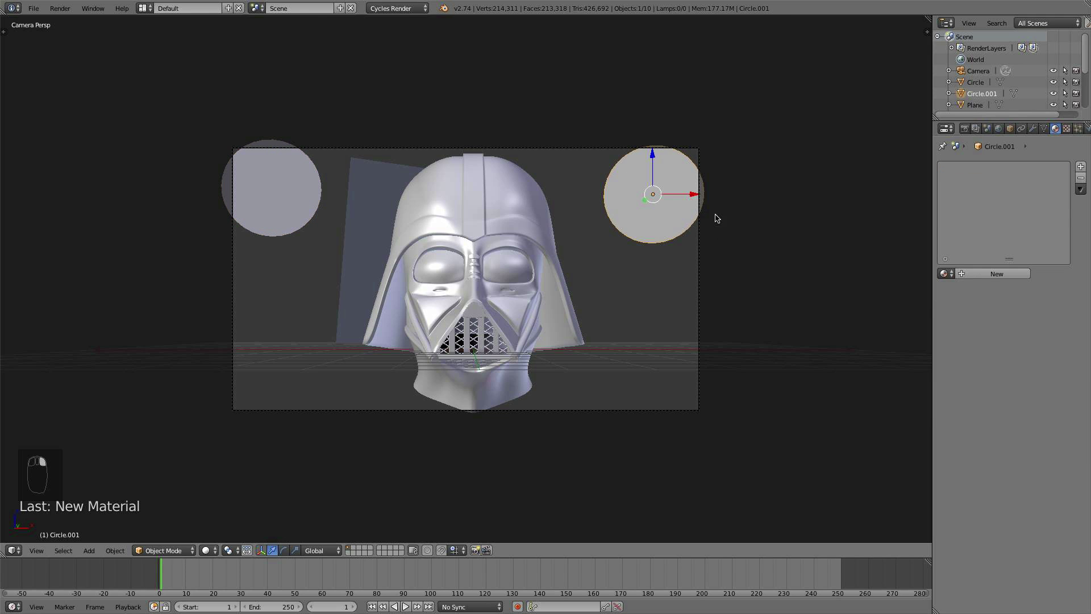
left_click(953, 275)
left_click(911, 311)
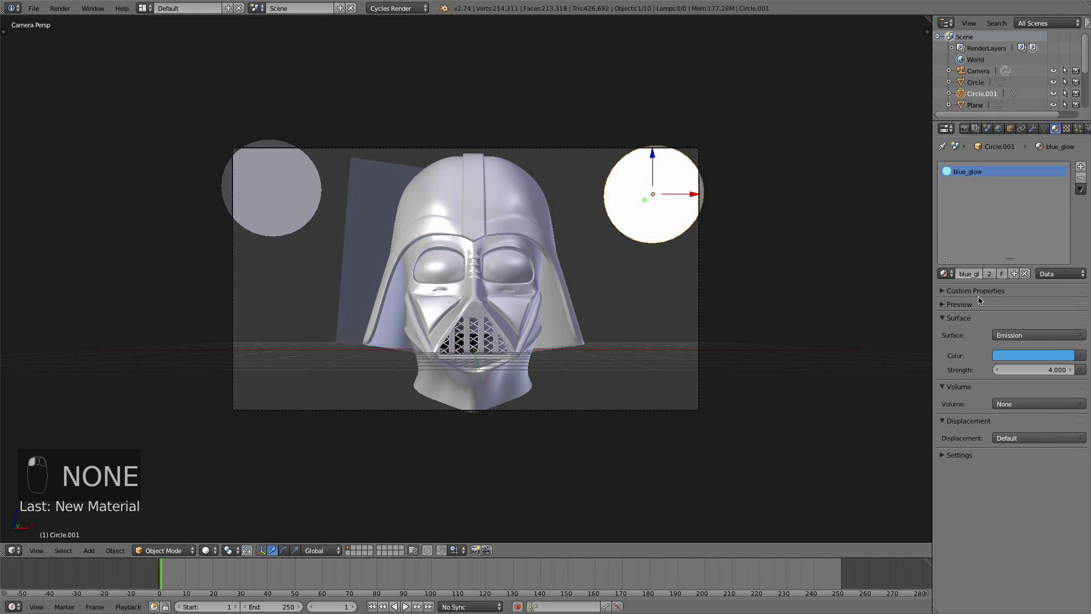
left_click(989, 274)
left_click(962, 274)
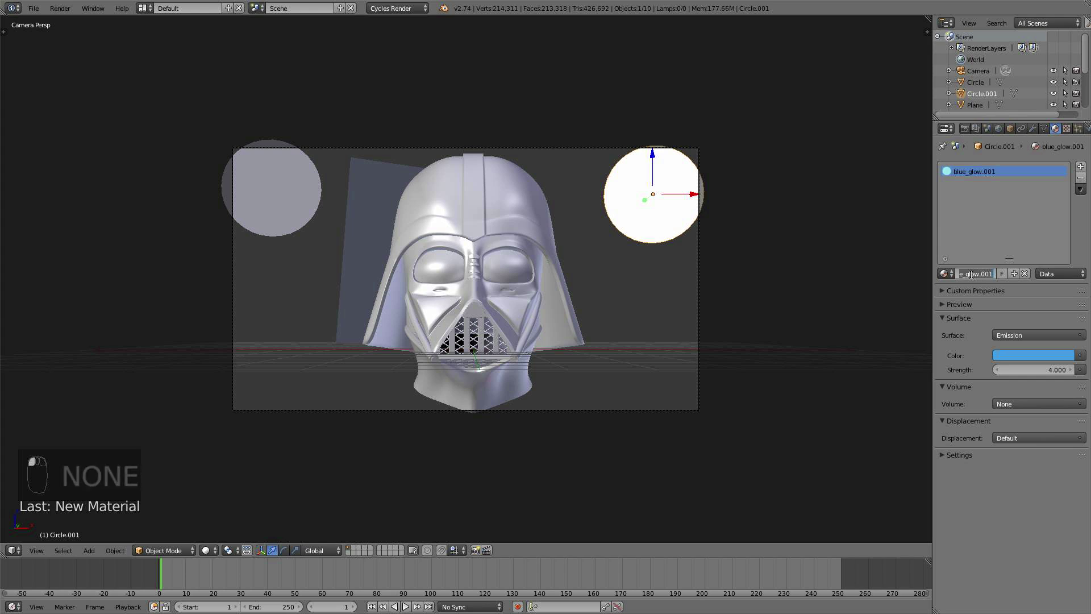
double_click(962, 274)
type("o")
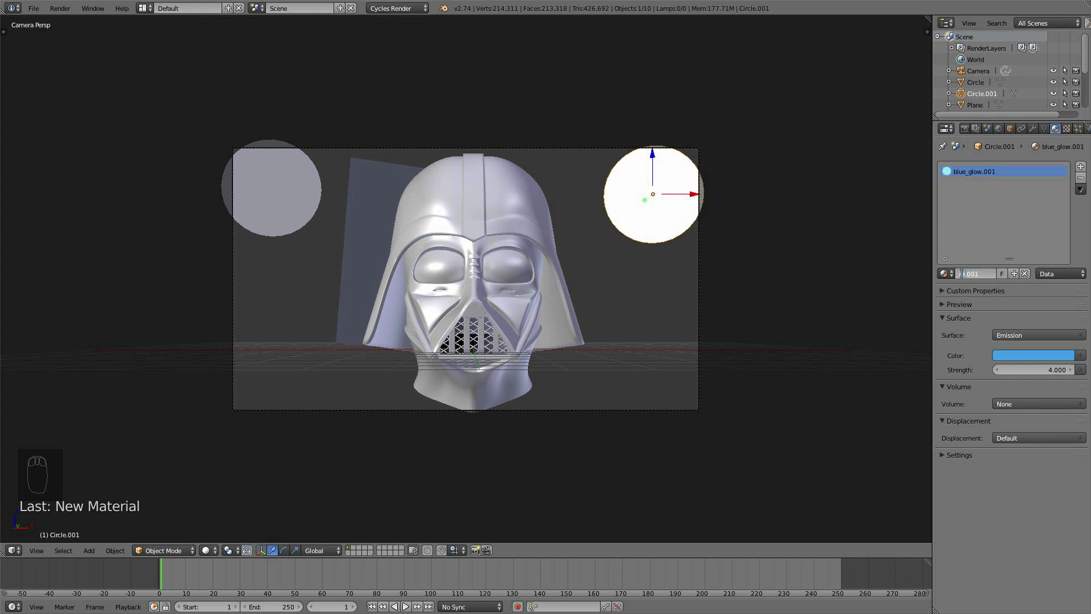
type("red_glow")
key("Return")
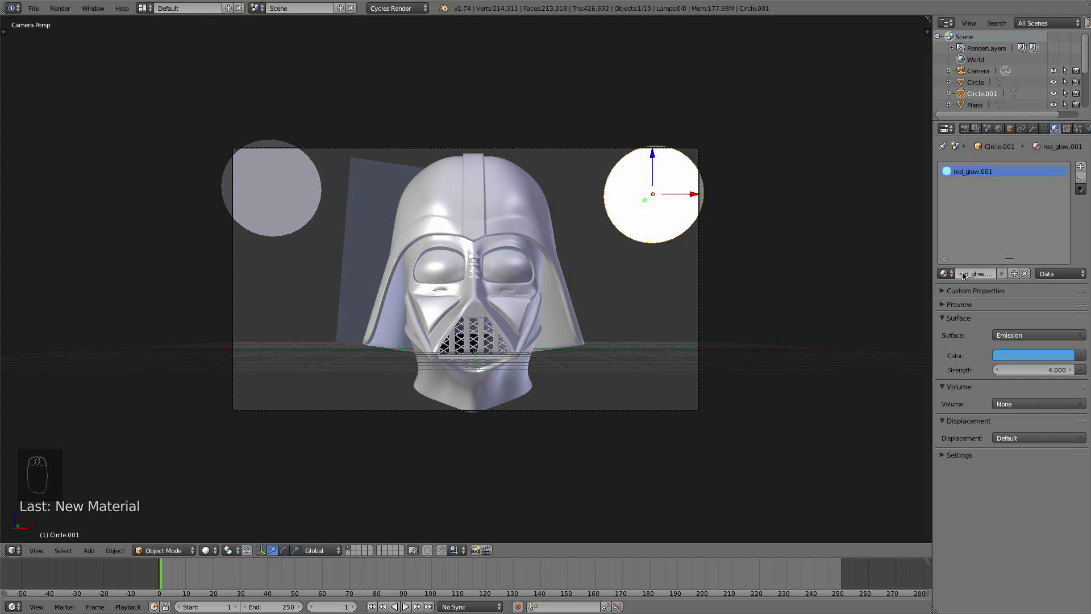
- Change the emission color of the right disc's red_glow.001 material to a saturated red
left_click(1033, 356)
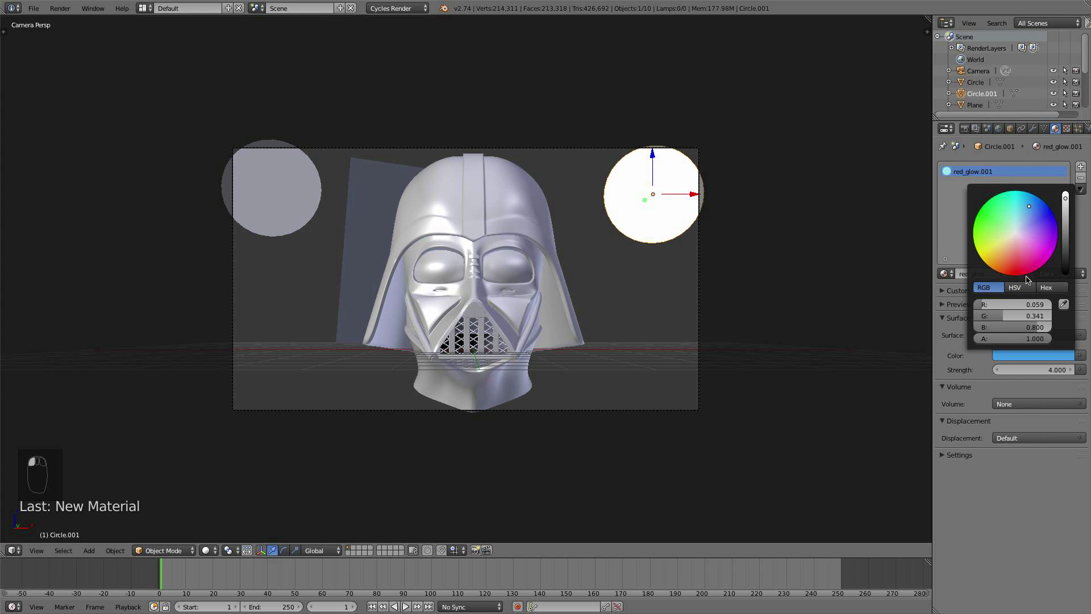
left_click_drag(1025, 276, 1017, 272)
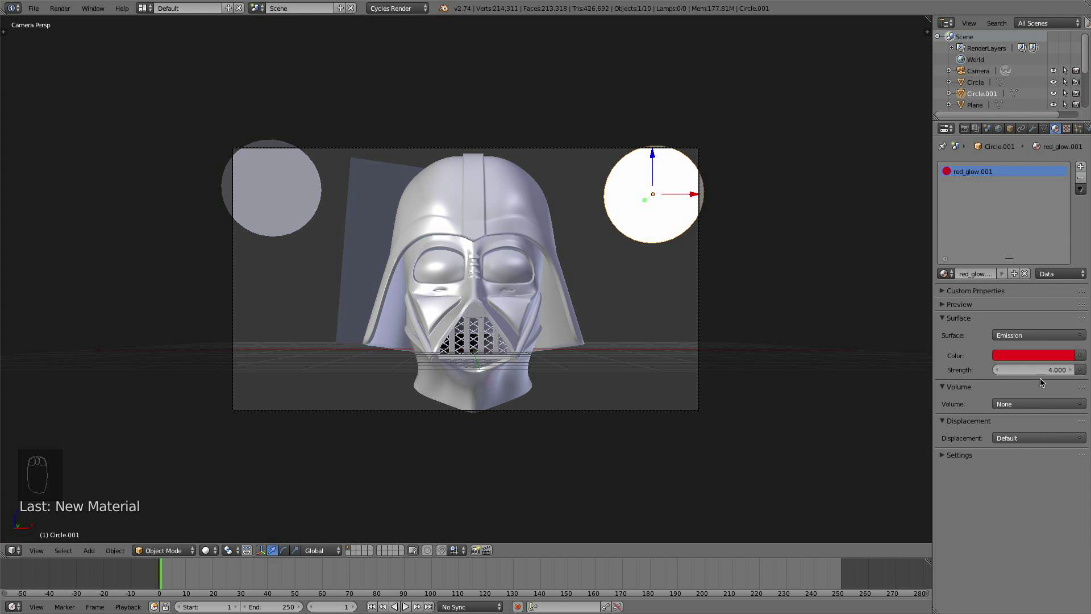
left_click(1044, 356)
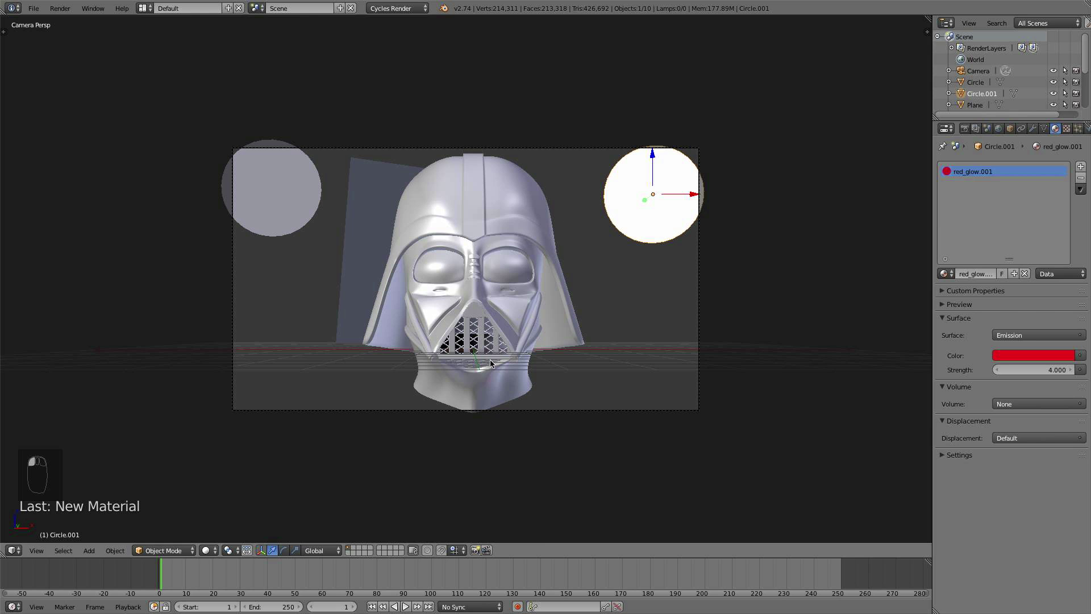
- Preview the coloured glows on the helmet in Rendered viewport shading, then return to Solid shading
left_click(208, 551)
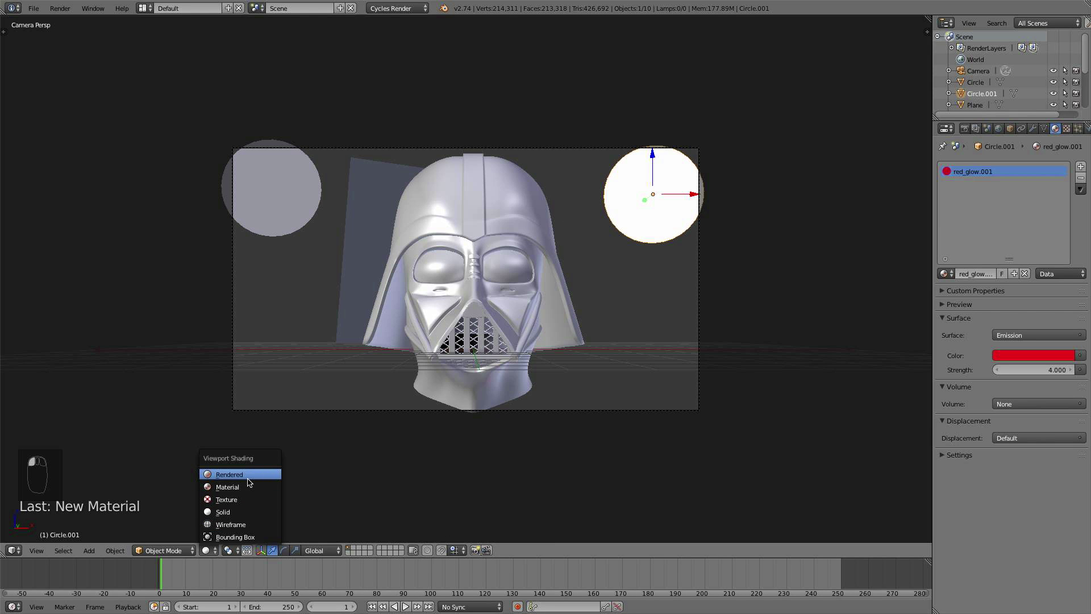
left_click(248, 477)
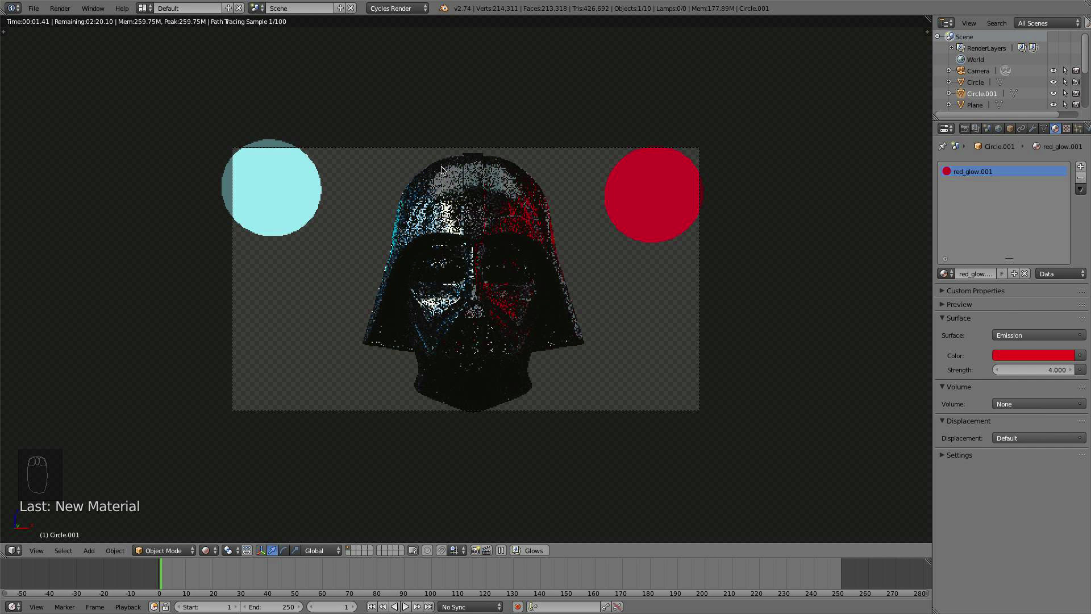
left_click(208, 551)
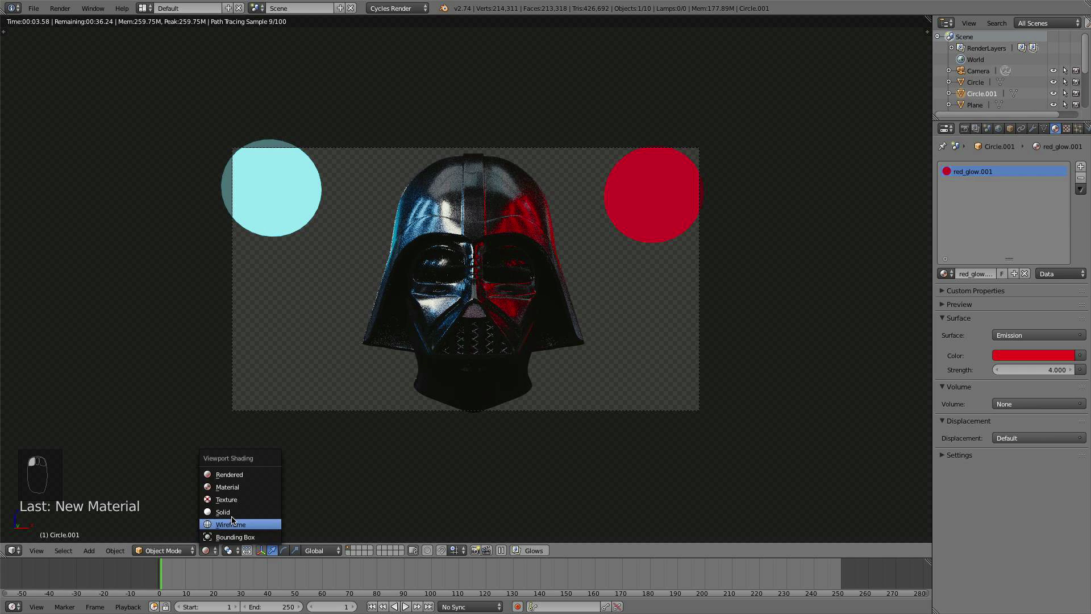
left_click(236, 511)
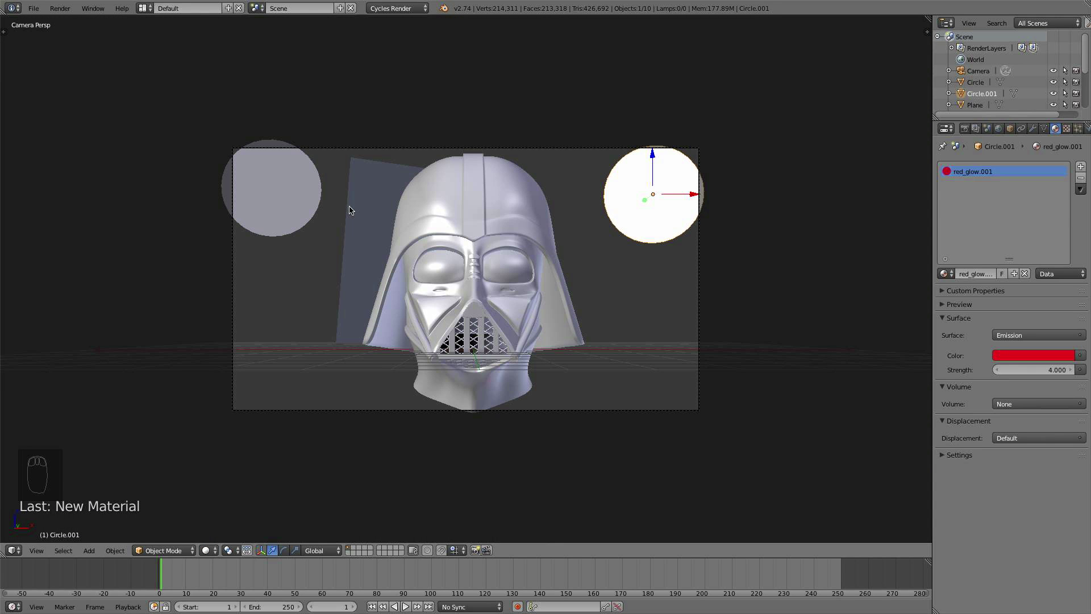
- Select both background discs and move them to scene layer 2
right_click(303, 206, "shift")
key("m")
key("m")
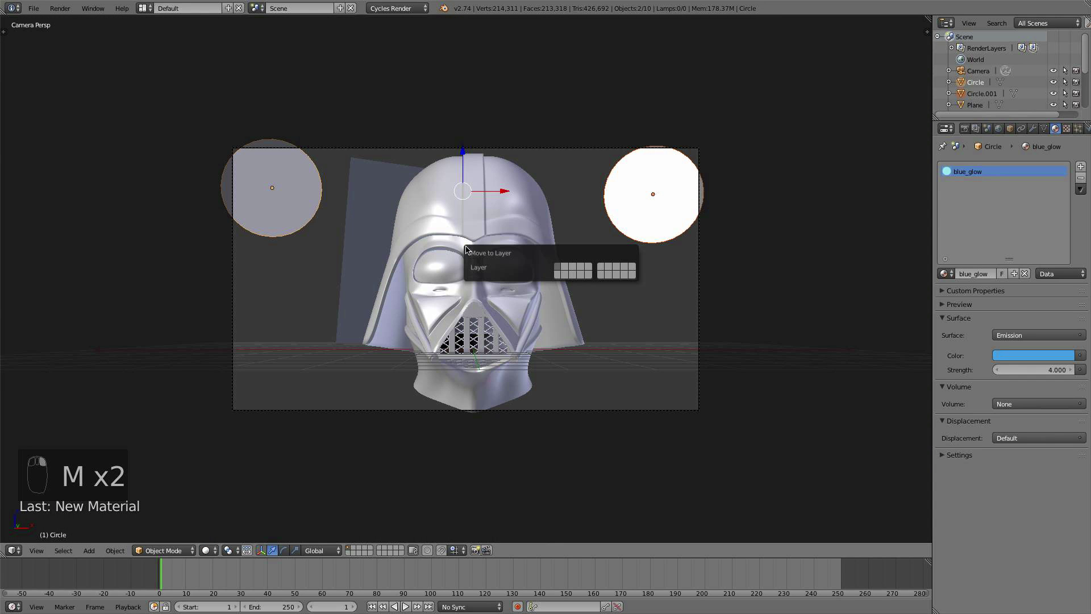
left_click(562, 267)
- Limit the Glows render layer to layer 2 with layer 1 as its mask, and the Darth Vader render layer to layer 1
left_click(975, 129)
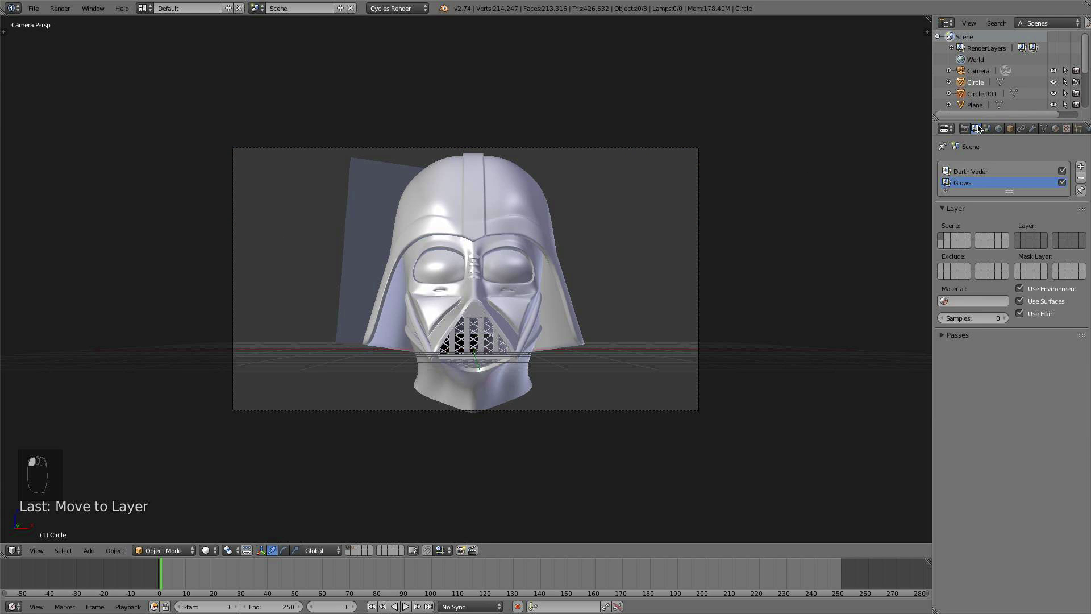
left_click(1028, 238)
left_click(991, 172)
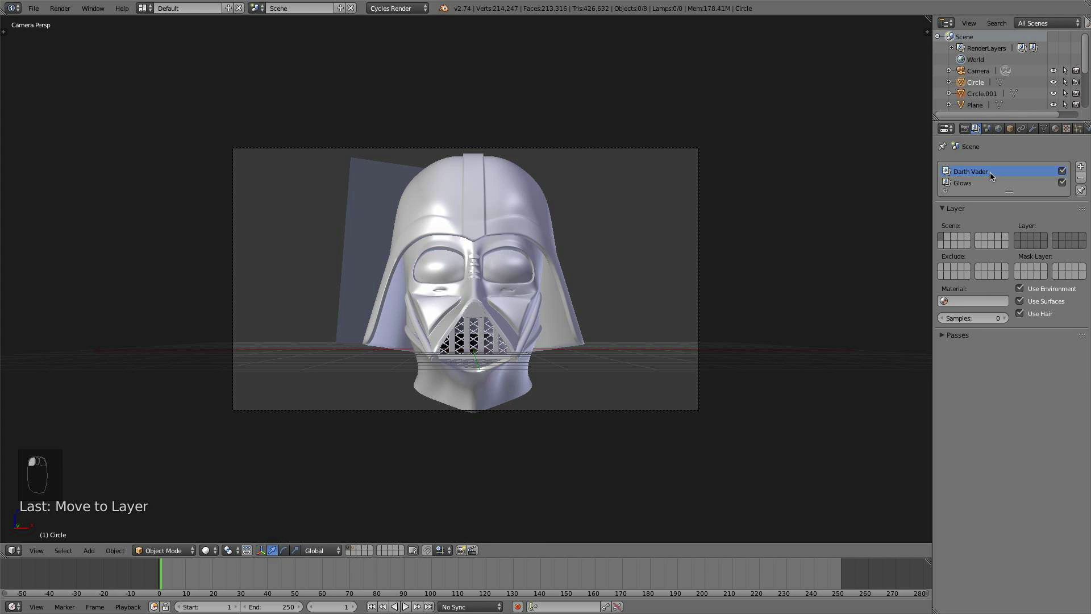
left_click(1021, 241)
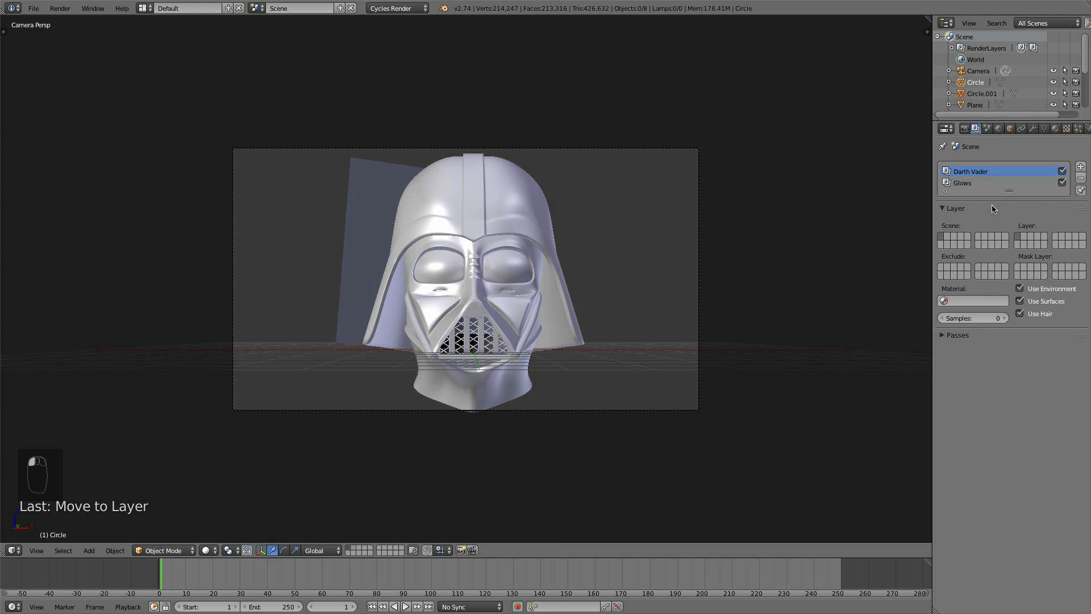
left_click(971, 183)
left_click(1019, 271)
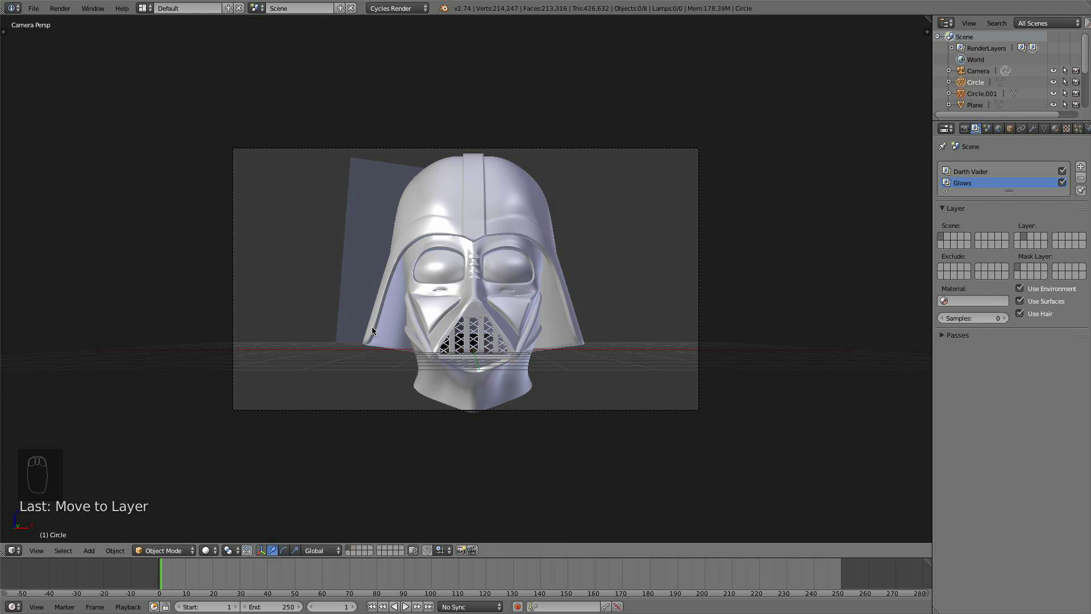
- Show scene layers 1 and 2 together and select the camera, viewing the setup from the side
left_click(354, 548)
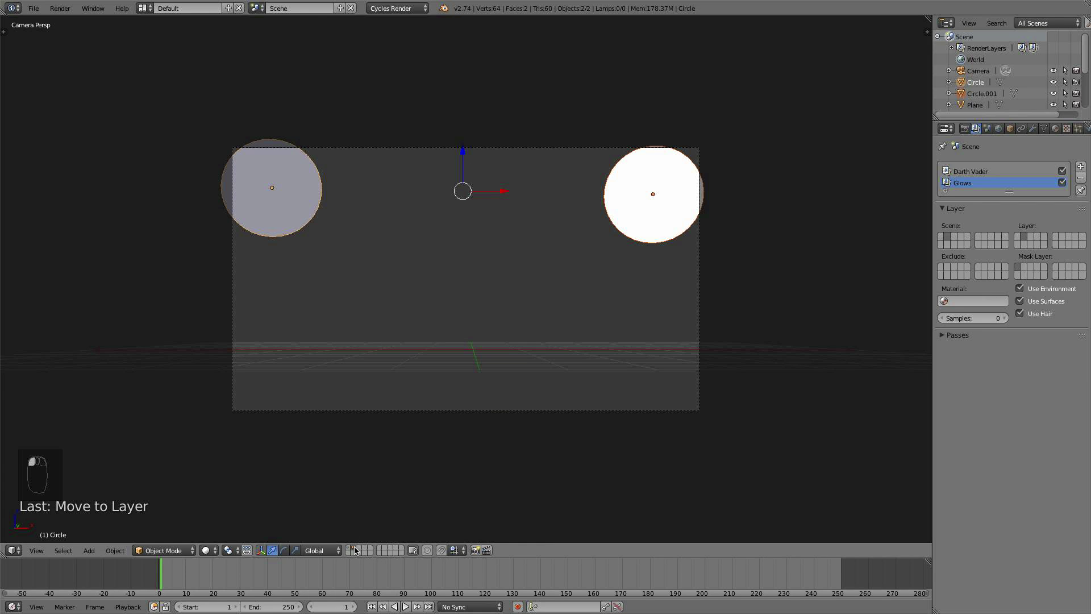
left_click(351, 550, "shift")
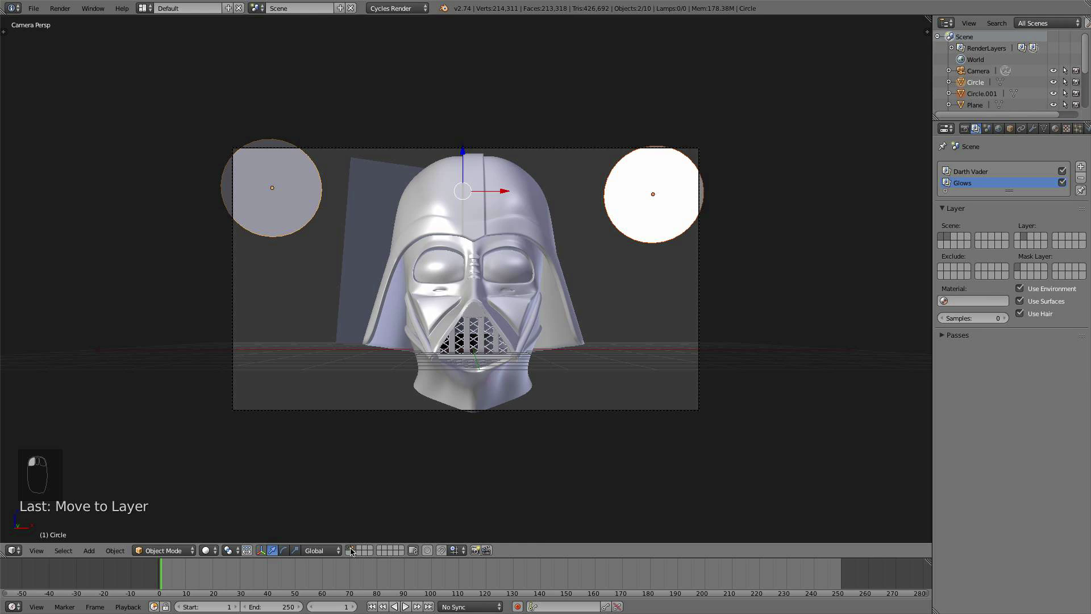
right_click(555, 409)
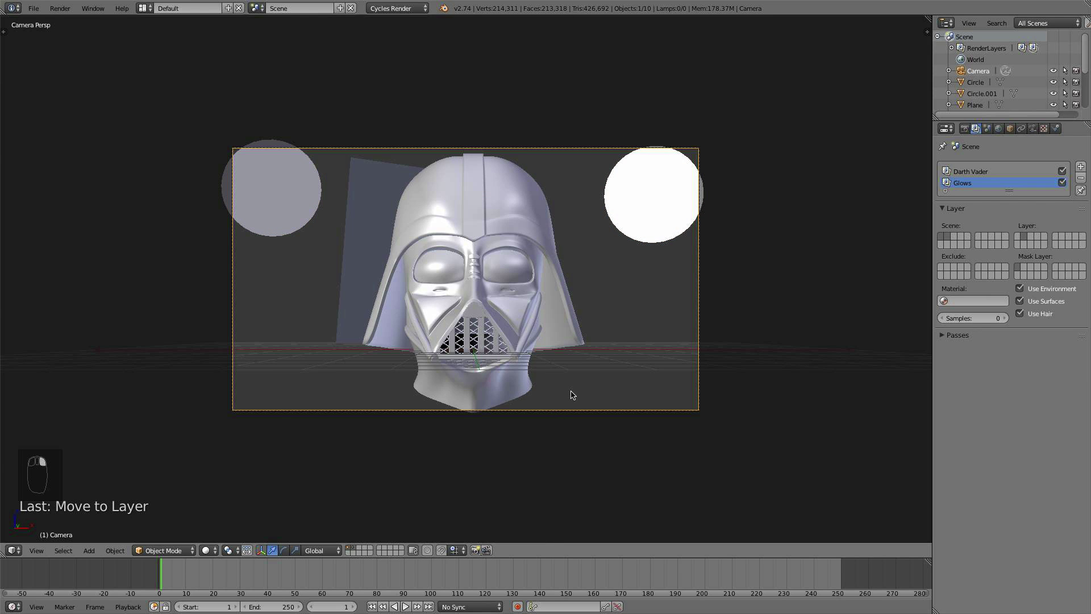
scroll(568, 397, "down", 5)
scroll(569, 386, "up", 4)
middle_click_drag(519, 370, 776, 364)
middle_click_drag(650, 330, 720, 321)
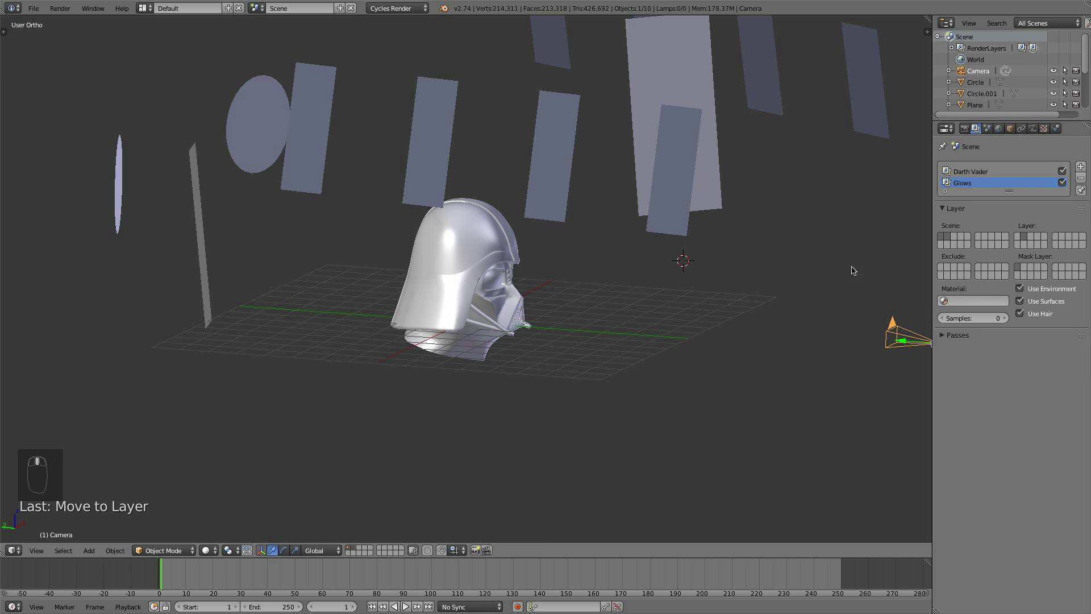
middle_click_drag(808, 283, 761, 293, "shift")
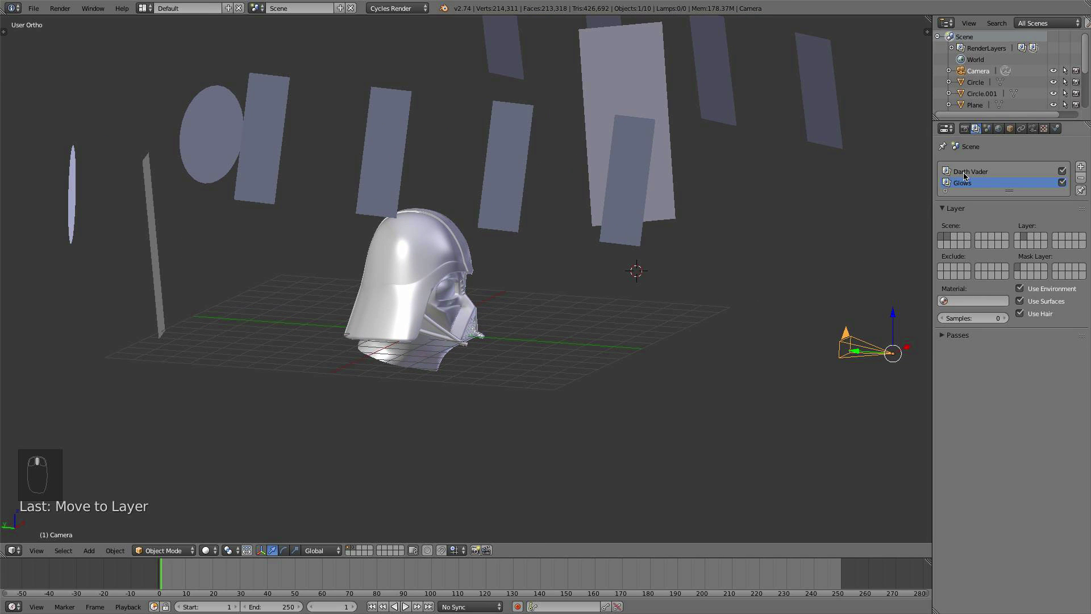
- Inspect the render passes of the Darth Vader render layer
left_click(1014, 171)
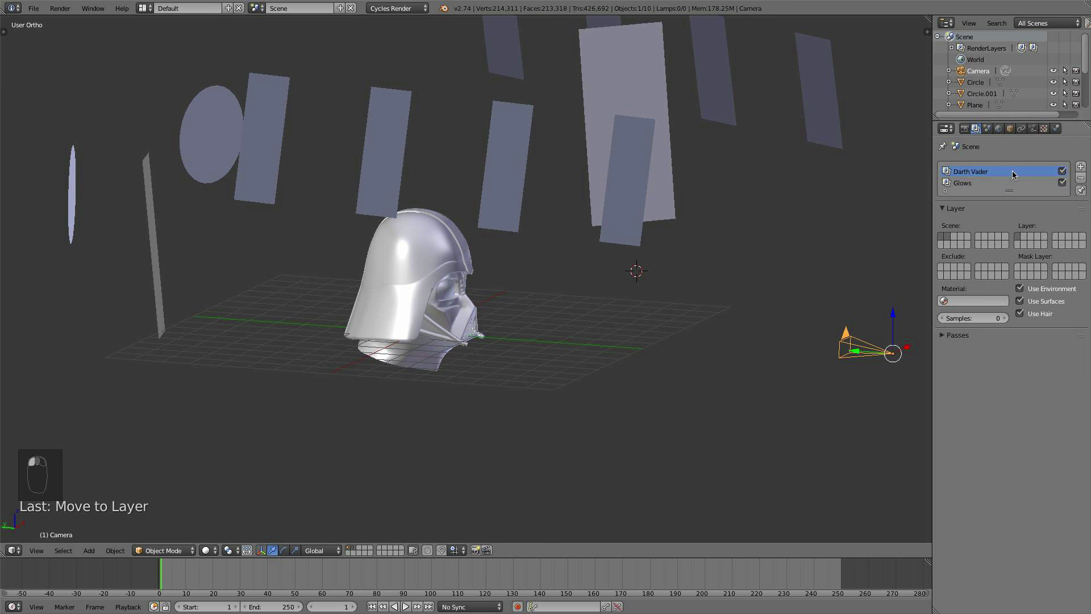
left_click(971, 339)
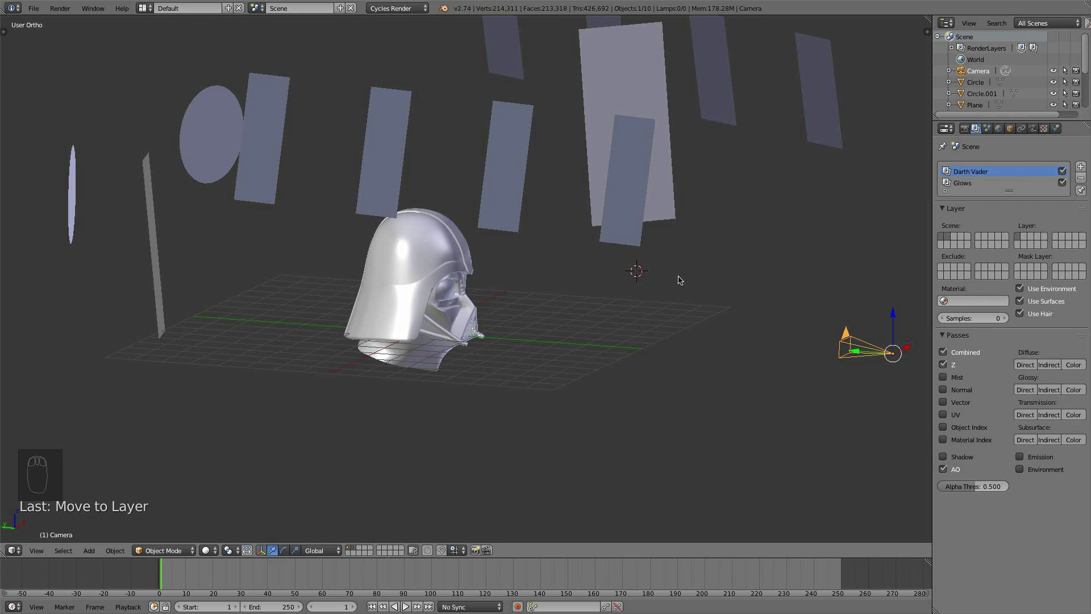
- Set the camera's aperture type to F-stop and turn on its Limits display
left_click(1033, 129)
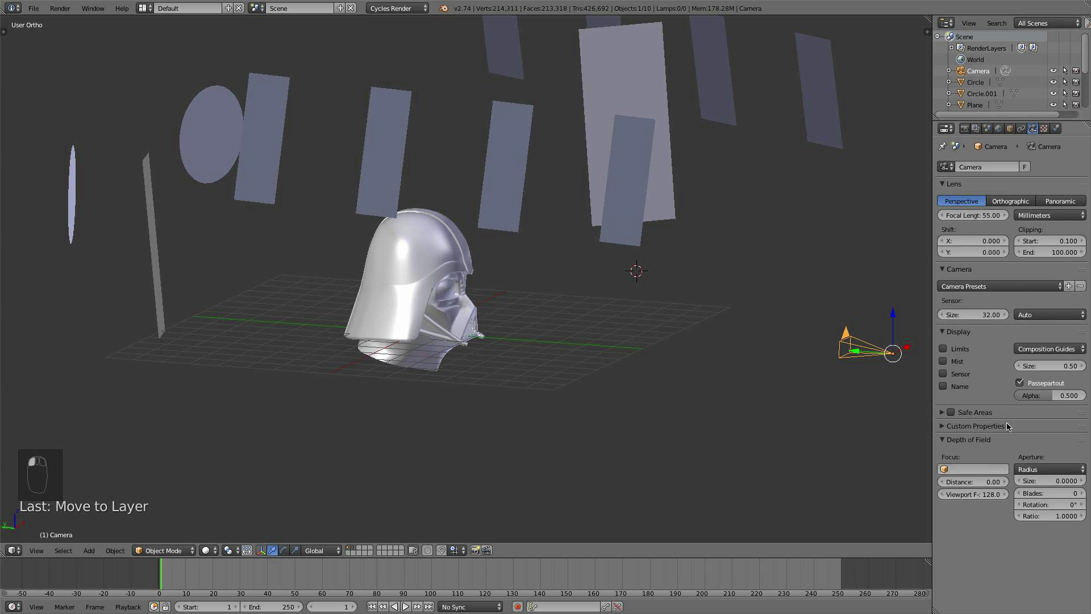
left_click(1054, 469)
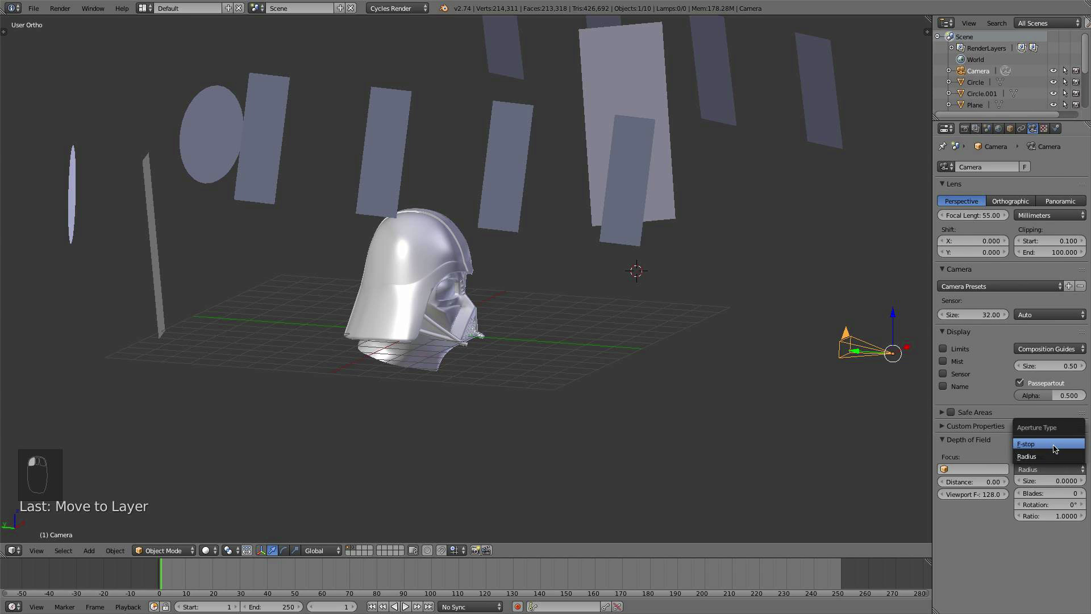
left_click(1054, 450)
left_click(974, 354)
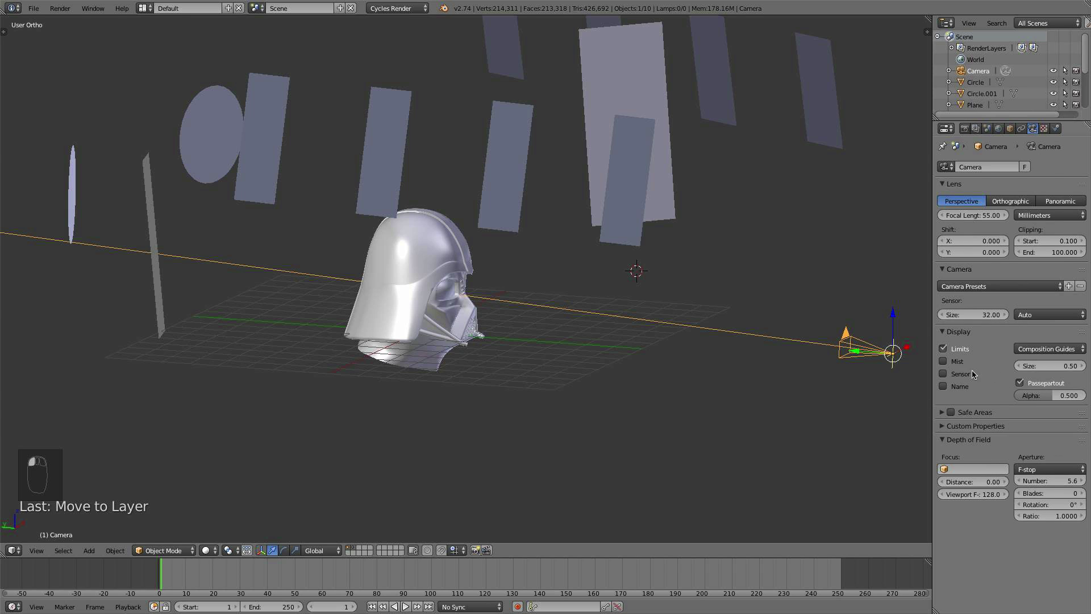
- Adjust the camera's depth of field distance to 15.37 so the focus marker sits at the front of the helmet
left_click_drag(973, 481, 1019, 481)
middle_click_drag(665, 378, 696, 367)
left_click_drag(973, 482, 972, 482)
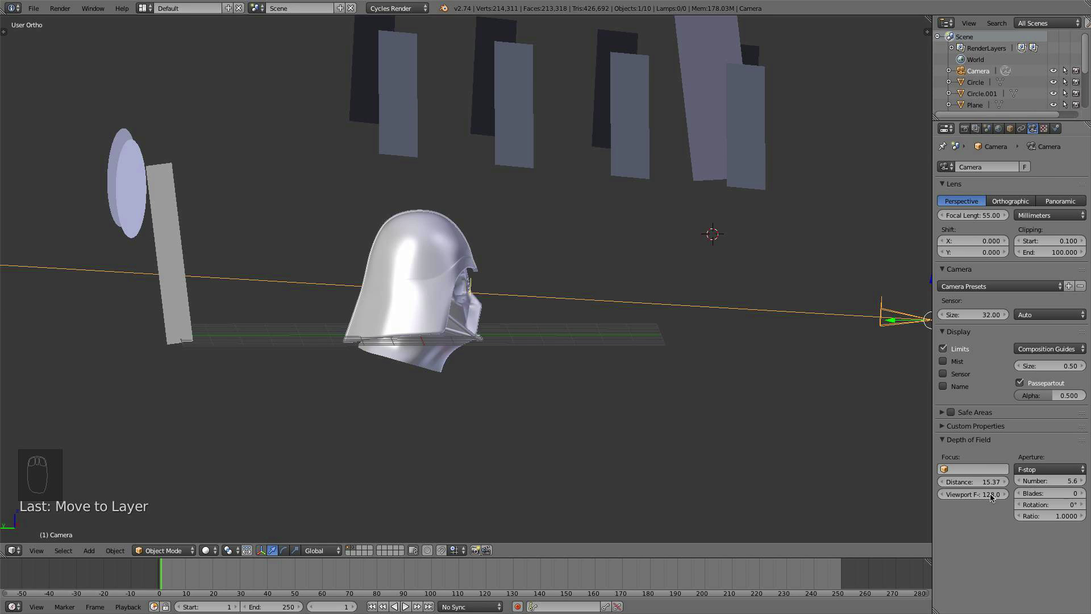
- Set the camera's F-stop number to 0.1 and return to the camera view
left_click(1058, 482)
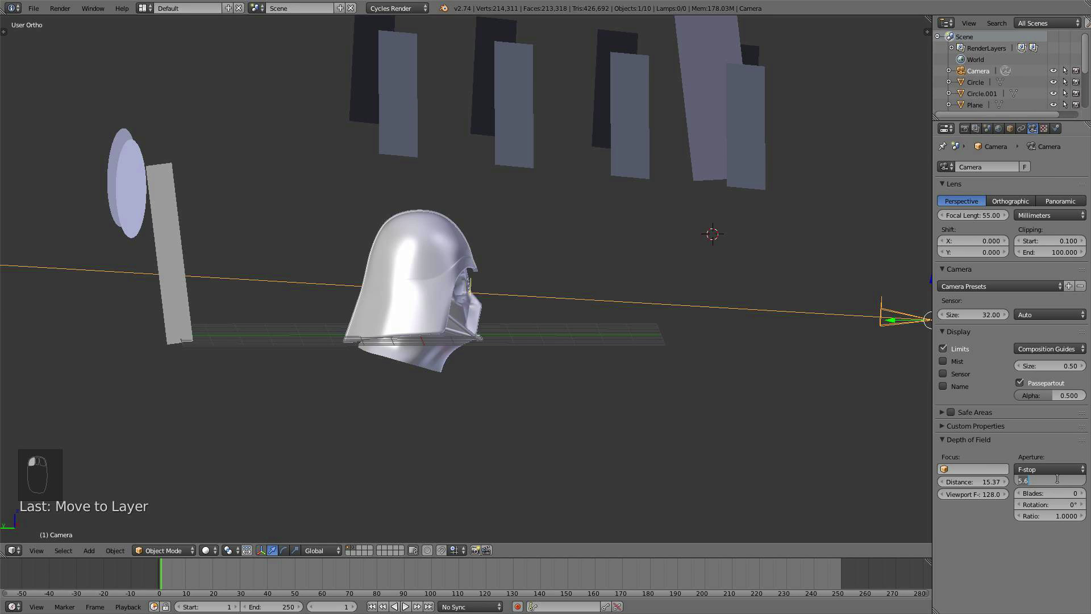
type("0.1")
key("Return")
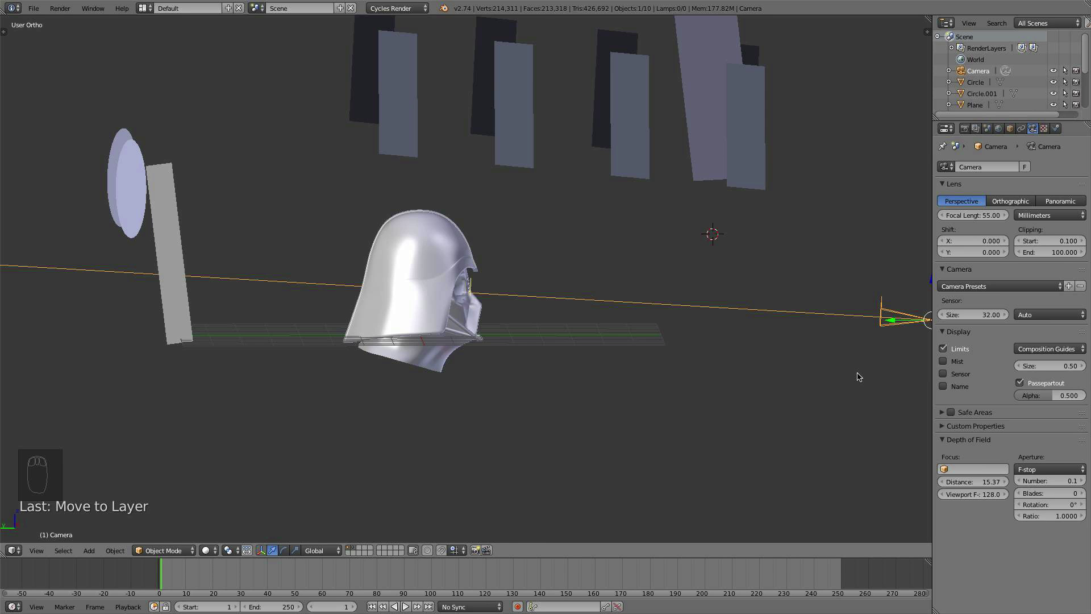
key("KP_0")
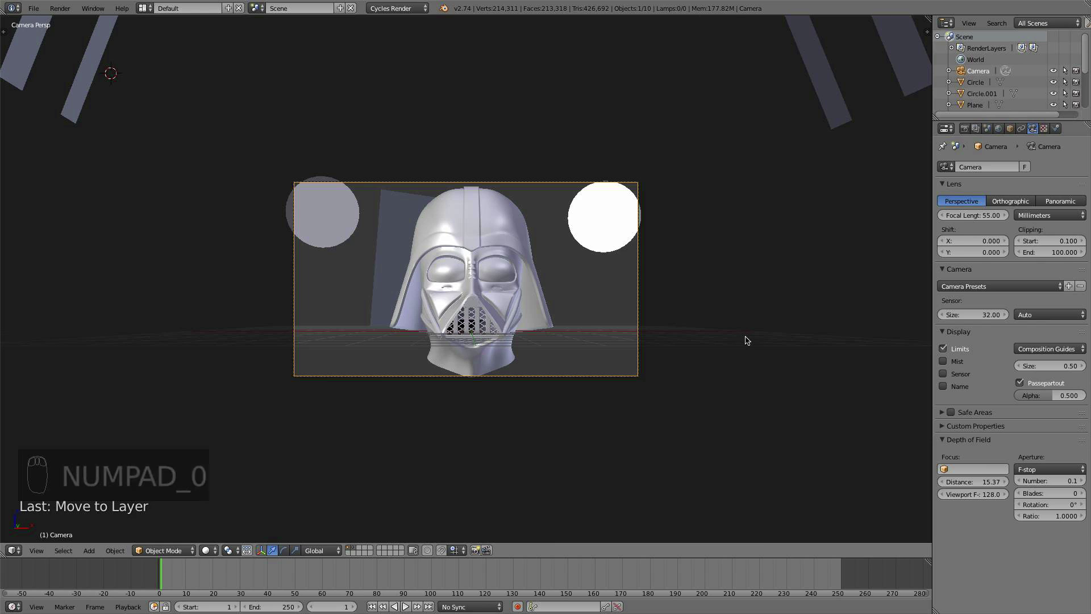
- Enable ambient occlusion in the 3D viewport's shading settings and inspect its effect on the helmet
key("n")
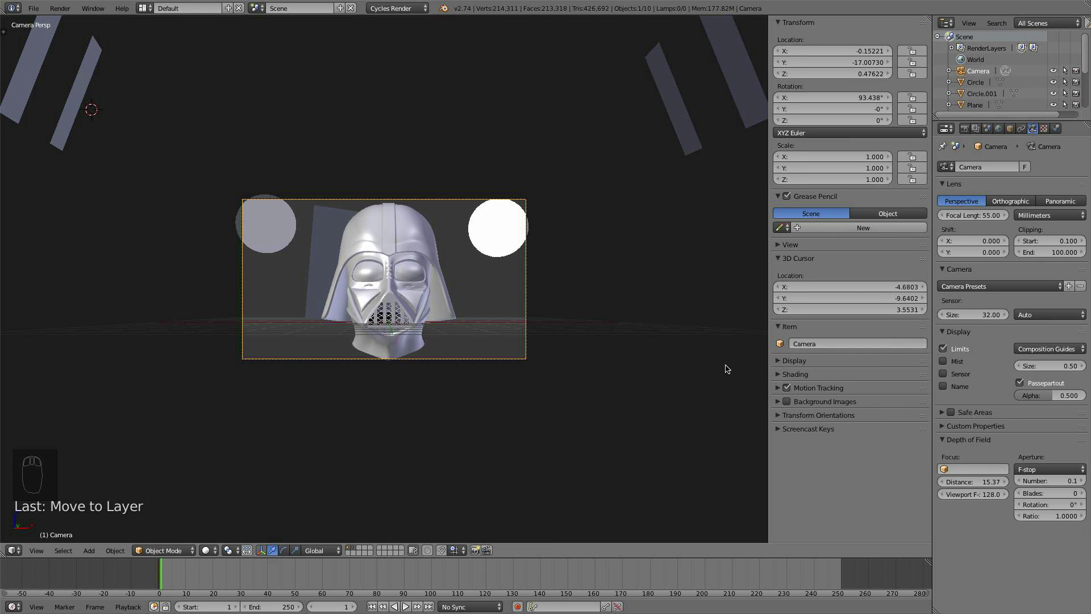
left_click(795, 361)
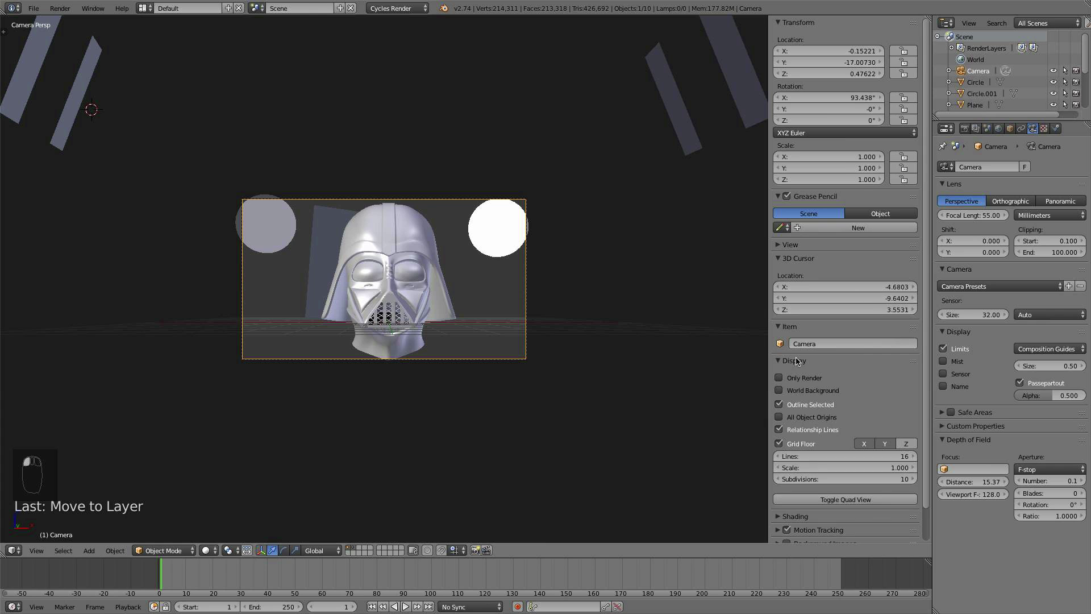
scroll(812, 361, "down", 1)
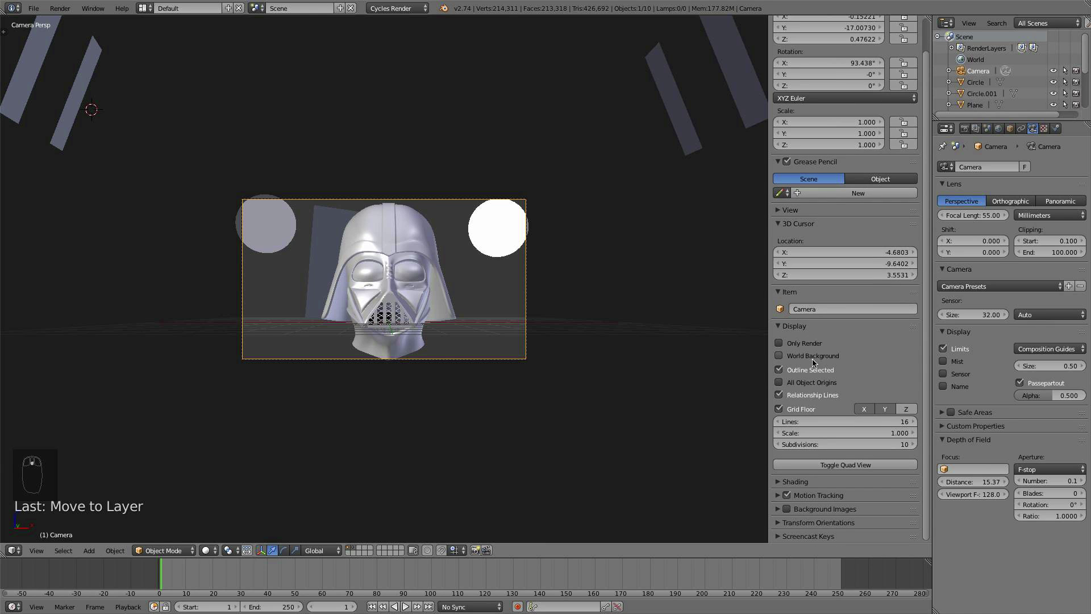
left_click(819, 493)
scroll(818, 484, "down", 3)
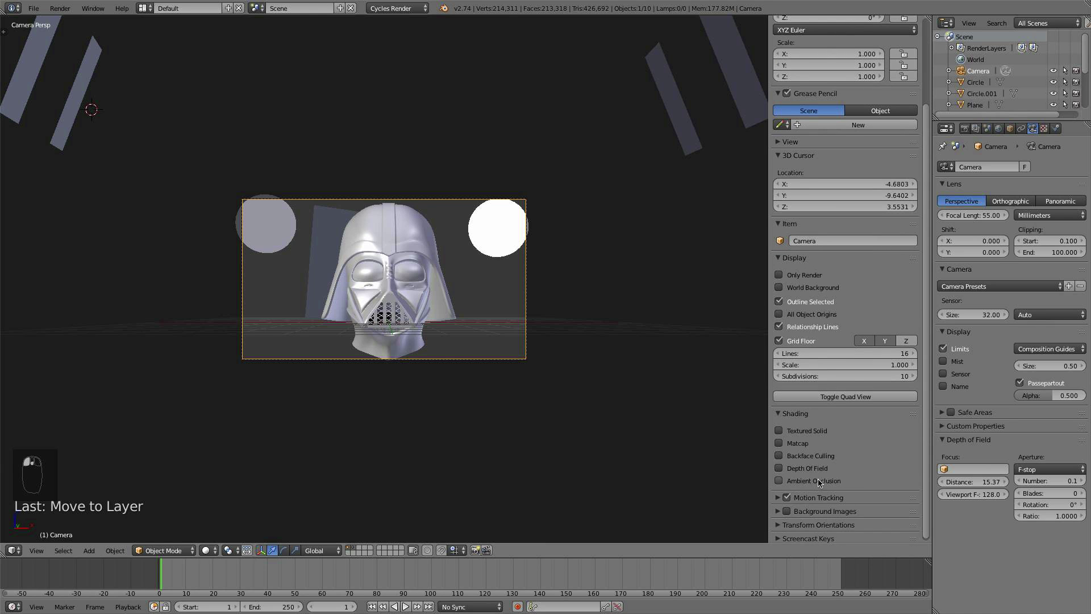
left_click(779, 481)
scroll(430, 311, "up", 6)
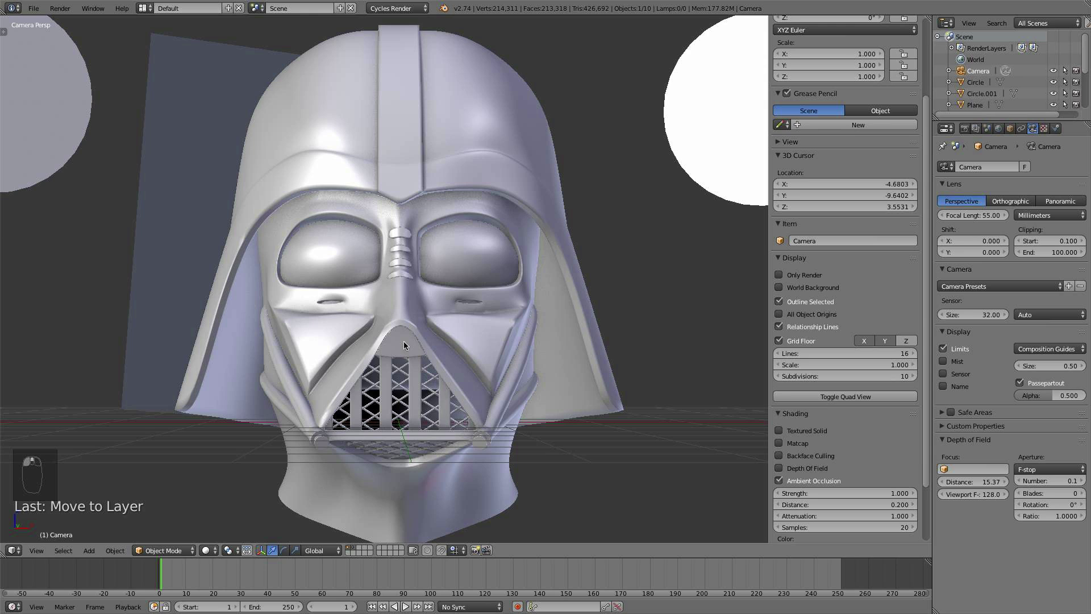
left_click(807, 481)
left_click(807, 481)
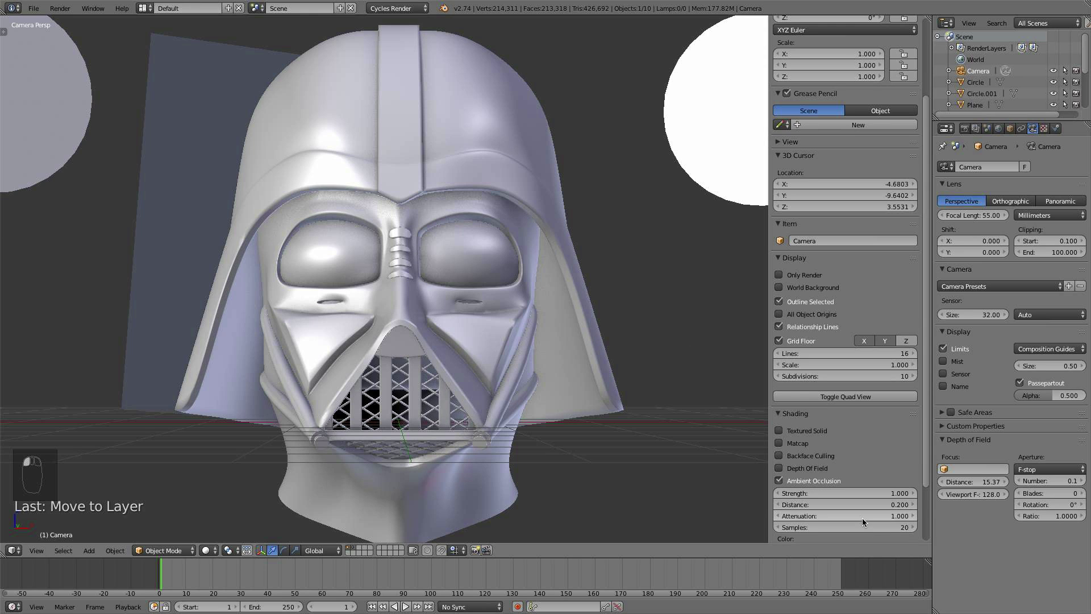
- Turn on depth of field display in the viewport and set the camera's viewport F-stop to 0.1
left_click(816, 470)
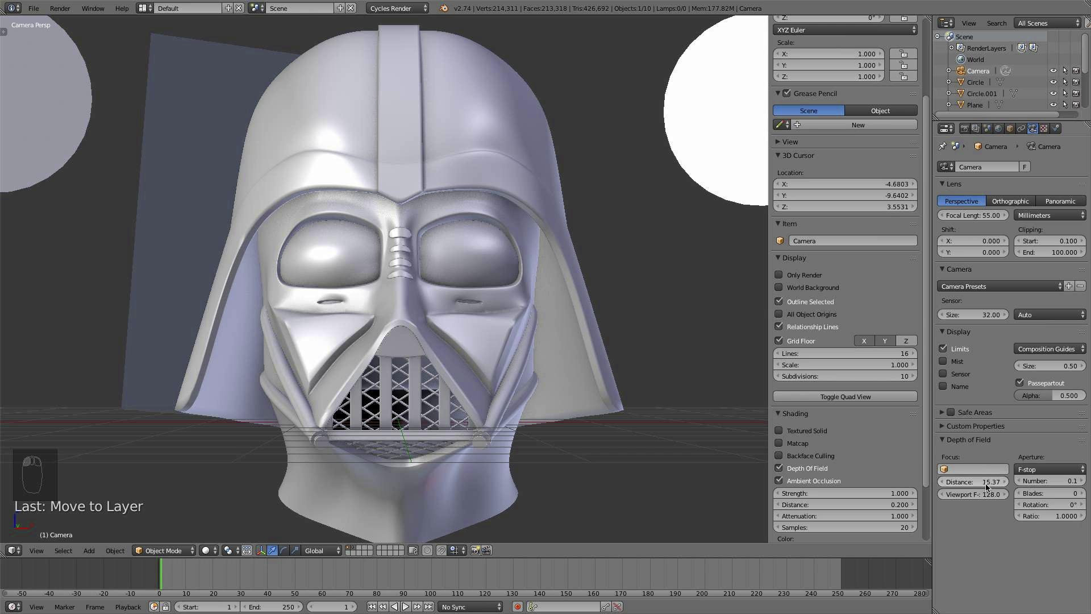
left_click_drag(975, 495, 936, 495)
left_click(993, 494)
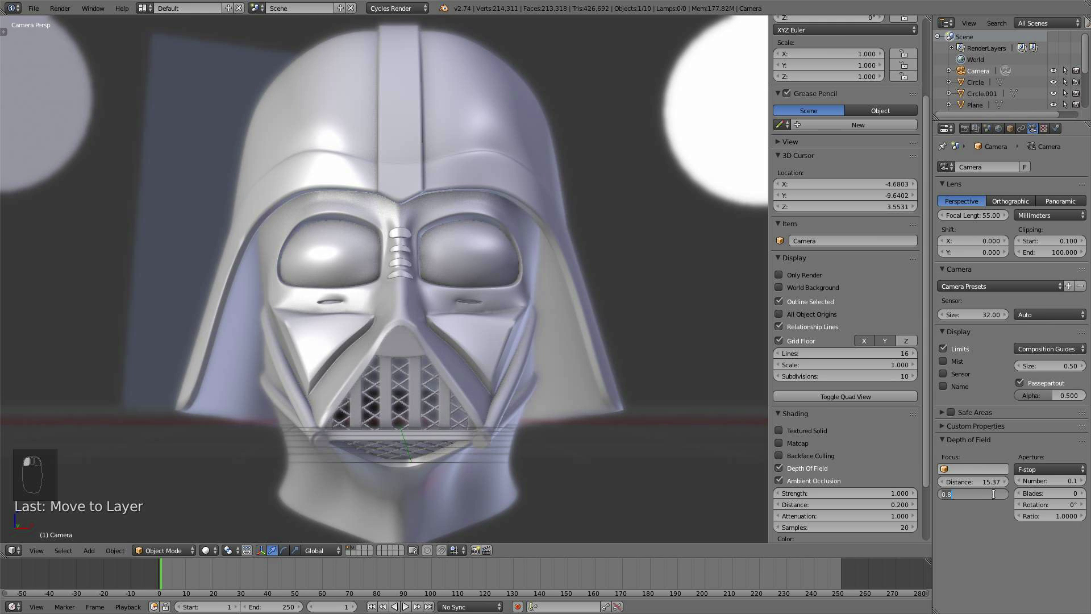
type("0.1")
key("Return")
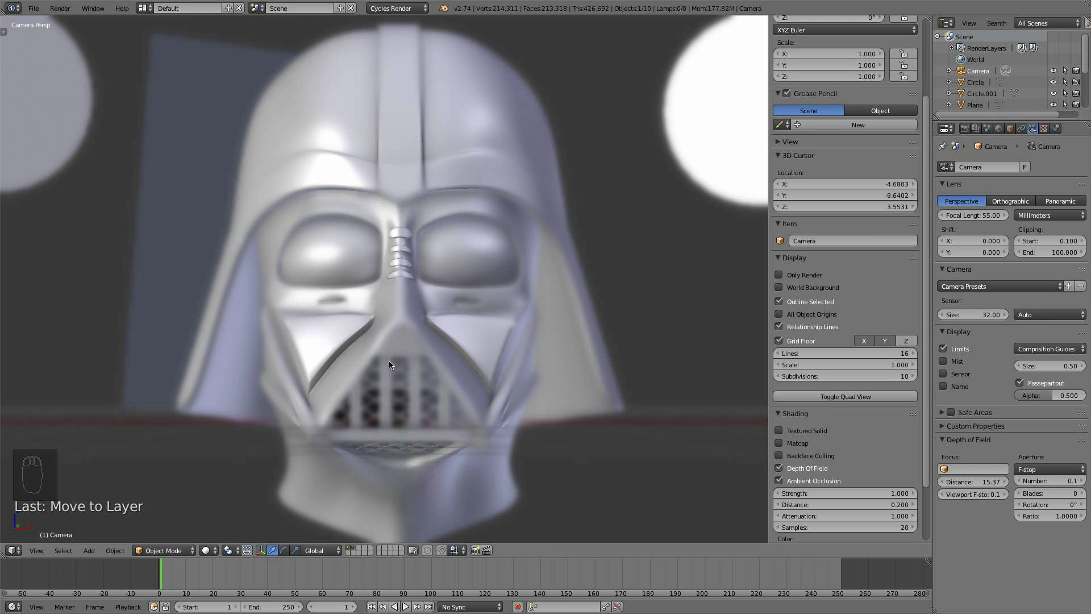
key("KP_0")
key("KP_0")
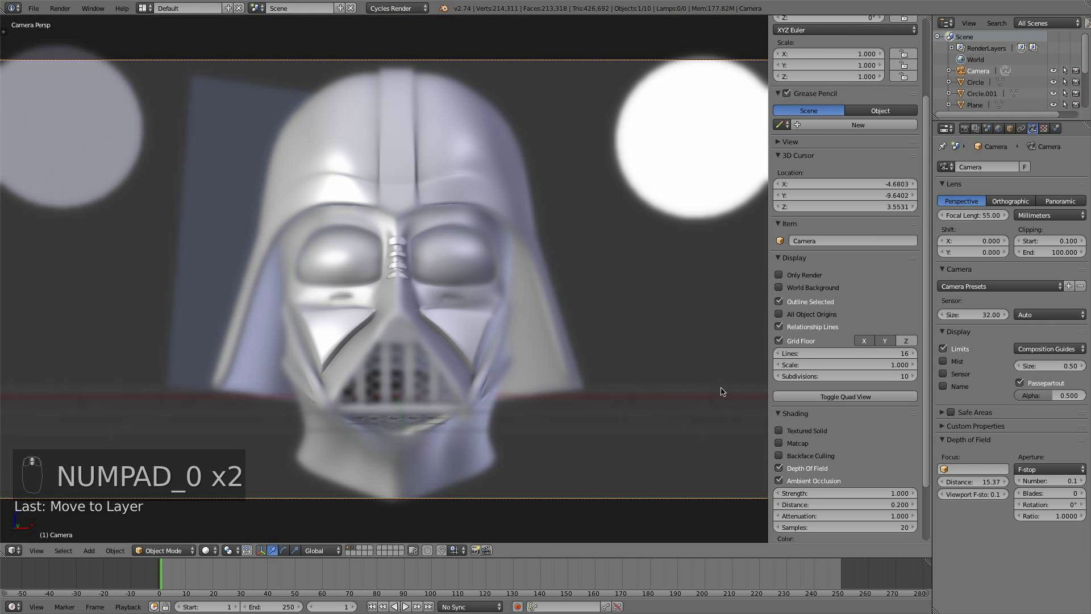
- Set both the camera's aperture F-stop number and its viewport F-stop to 0.2
left_click(1047, 480)
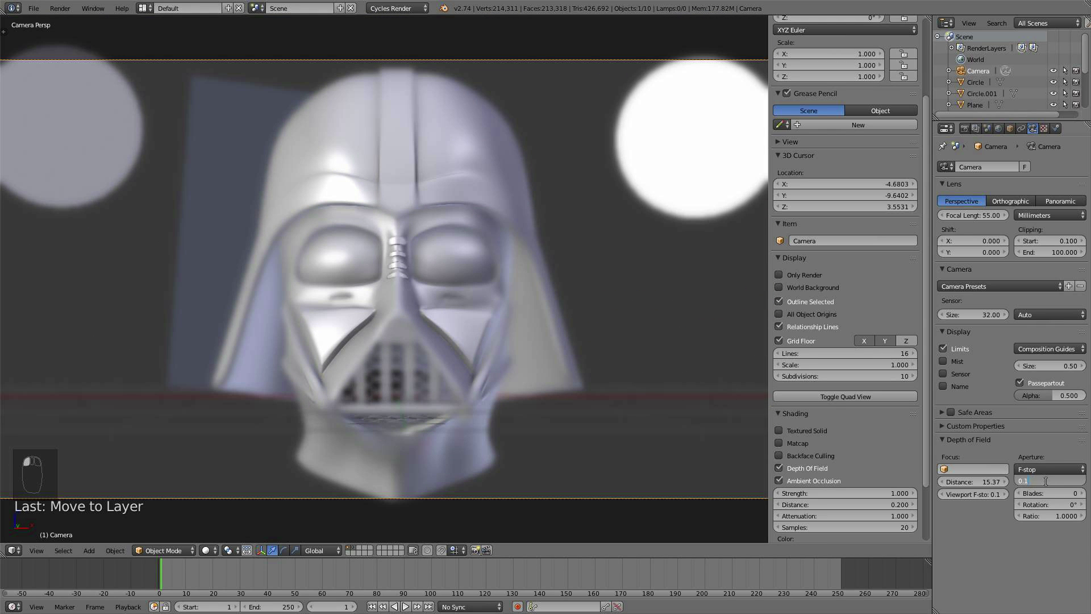
left_click(987, 495)
type("0.2")
key("Return")
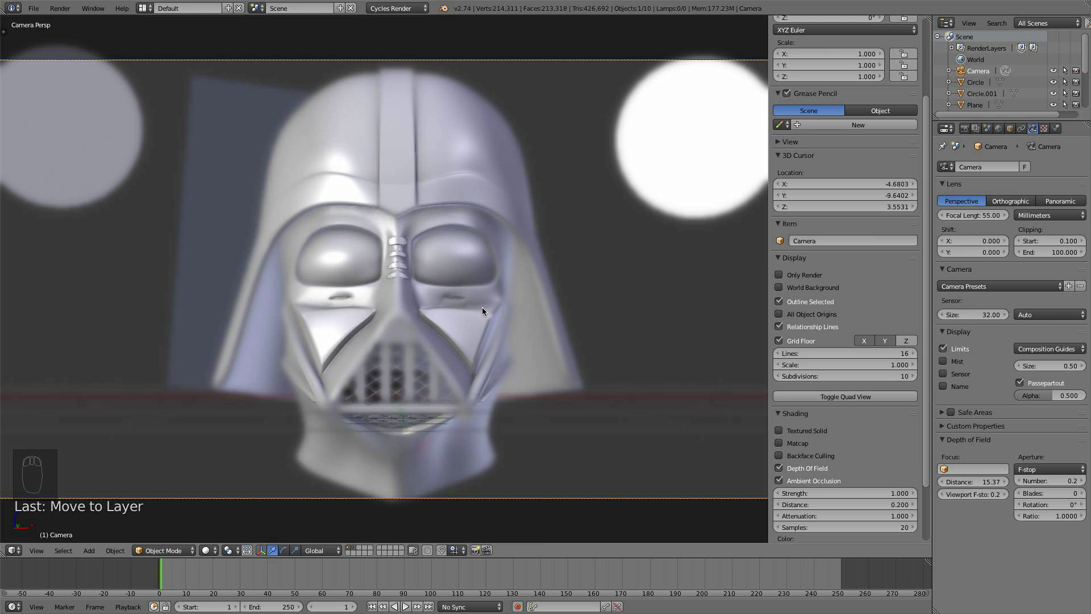
- Turn off depth of field and ambient occlusion in the viewport shading and hide the properties sidebar
left_click(825, 469)
left_click(816, 482)
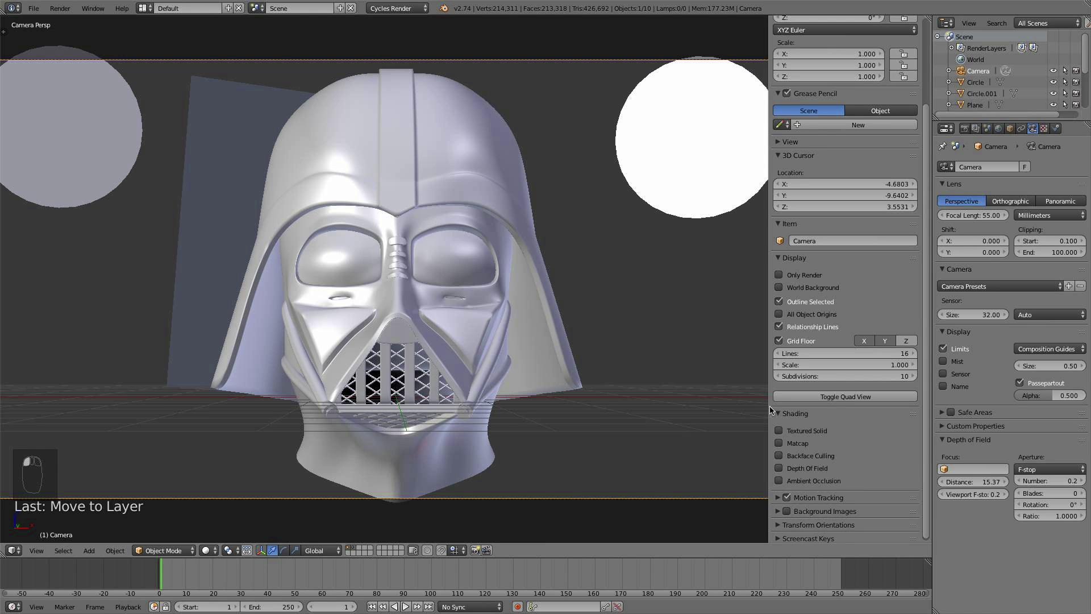
key("n")
scroll(736, 373, "down", 3)
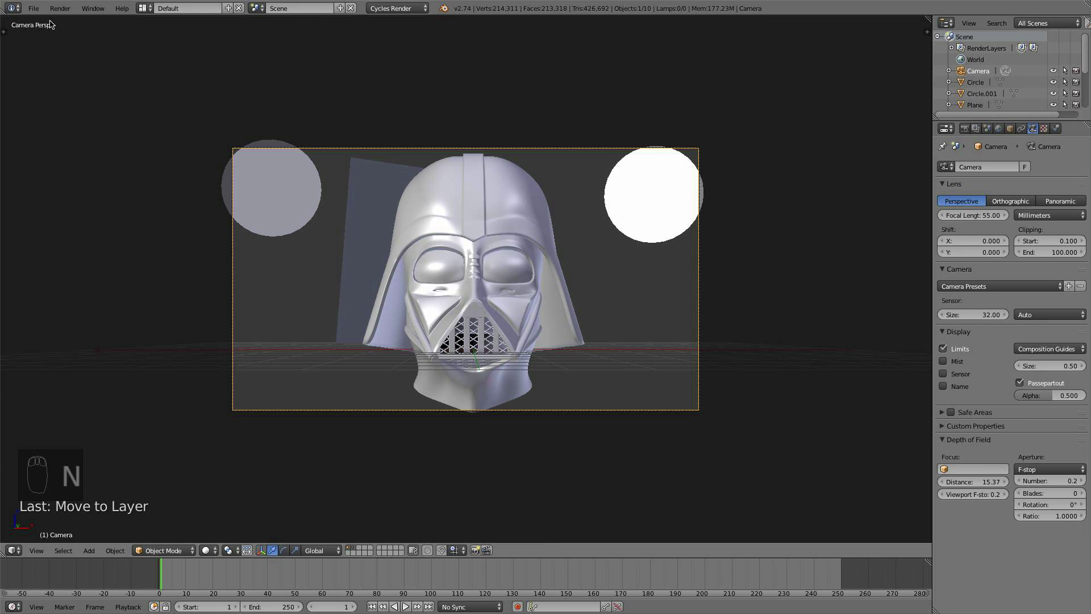
left_click(33, 8)
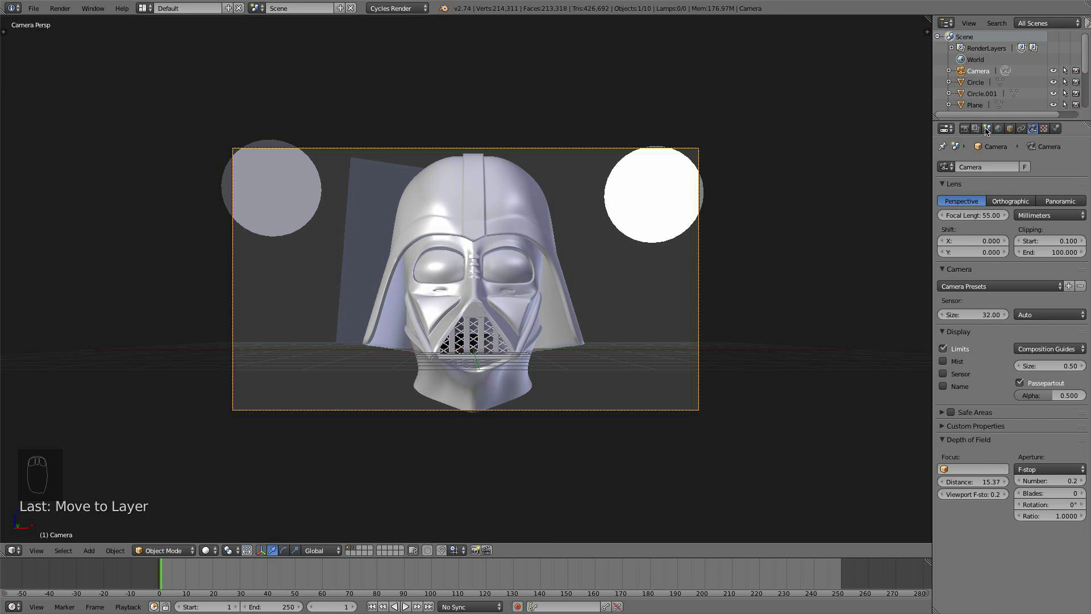
- Set the render resolution percentage to 100% and the render samples to 200
left_click(964, 128)
scroll(1026, 409, "down", 4)
scroll(1030, 439, "down", 1)
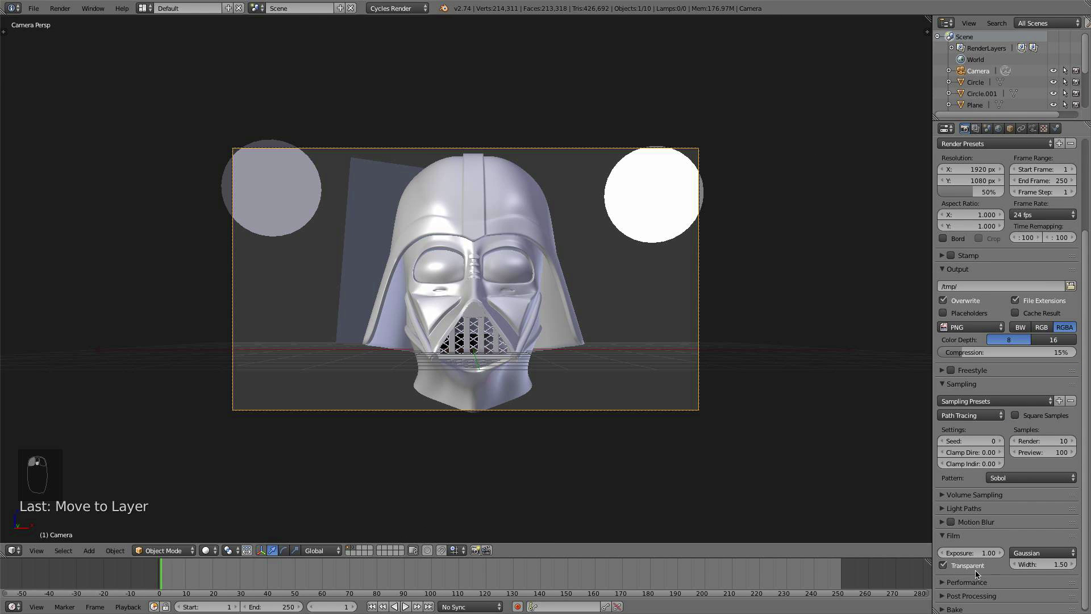
scroll(1040, 322, "up", 2)
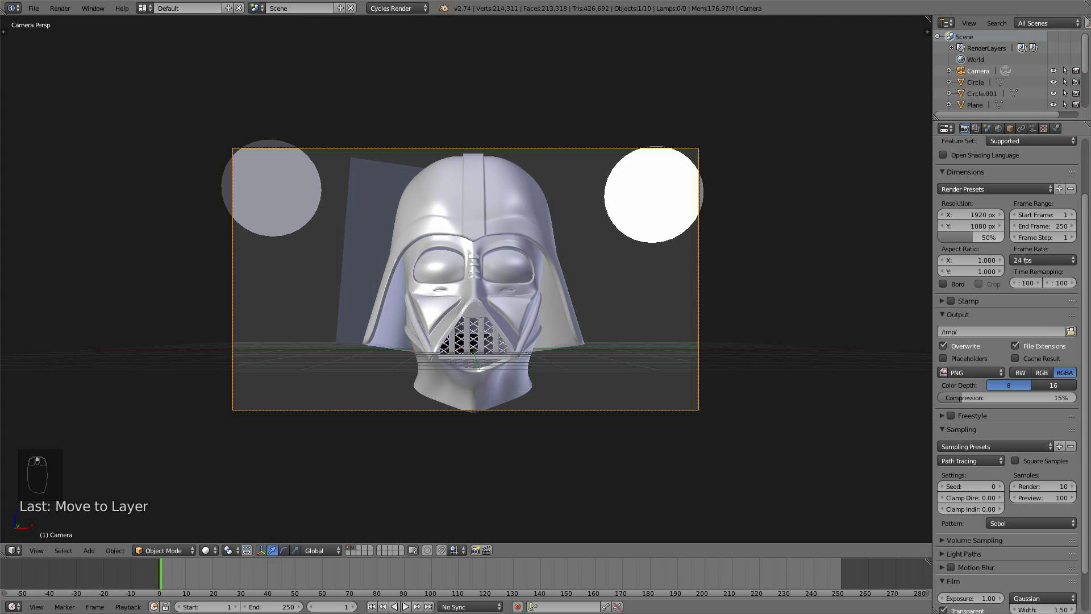
left_click_drag(988, 235, 1020, 238)
left_click(1042, 487)
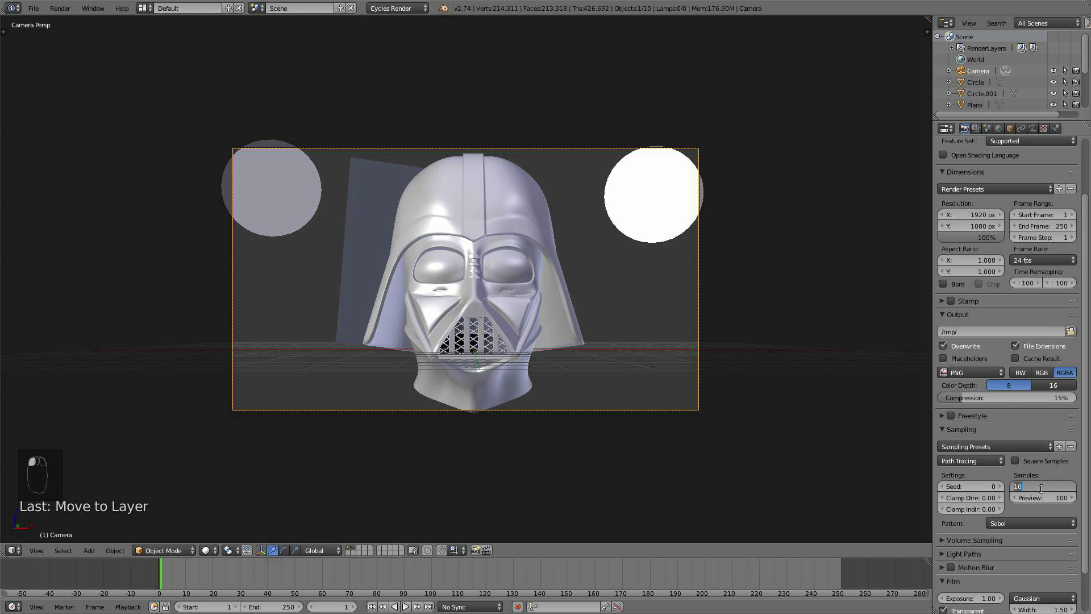
type("200")
- Set the render resolution to 1280 by 720 px and save the file
scroll(1038, 486, "up", 3)
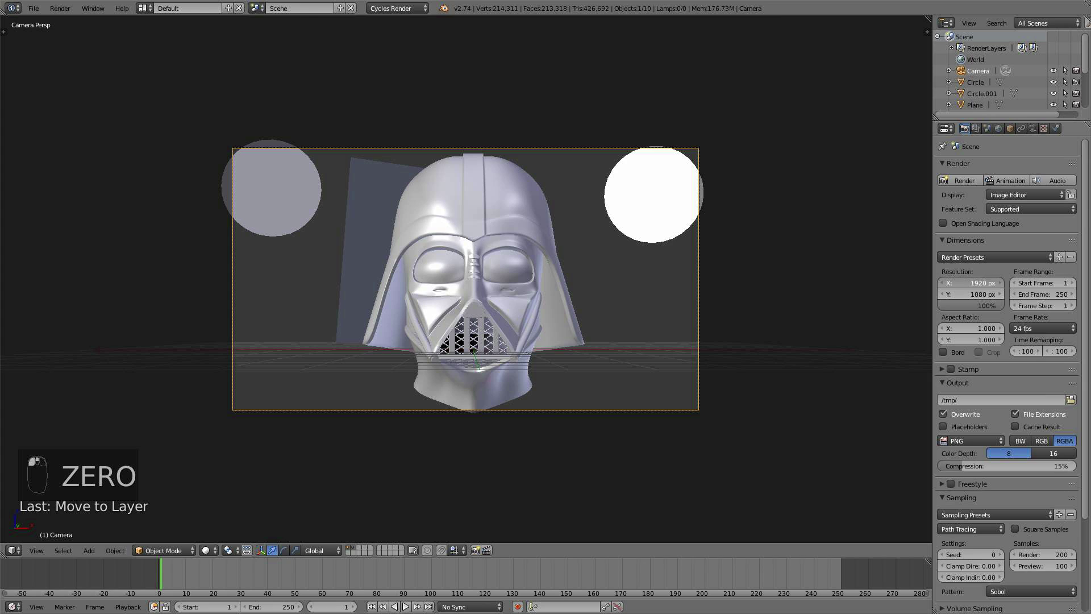
left_click(976, 282)
type("1280")
key("Tab")
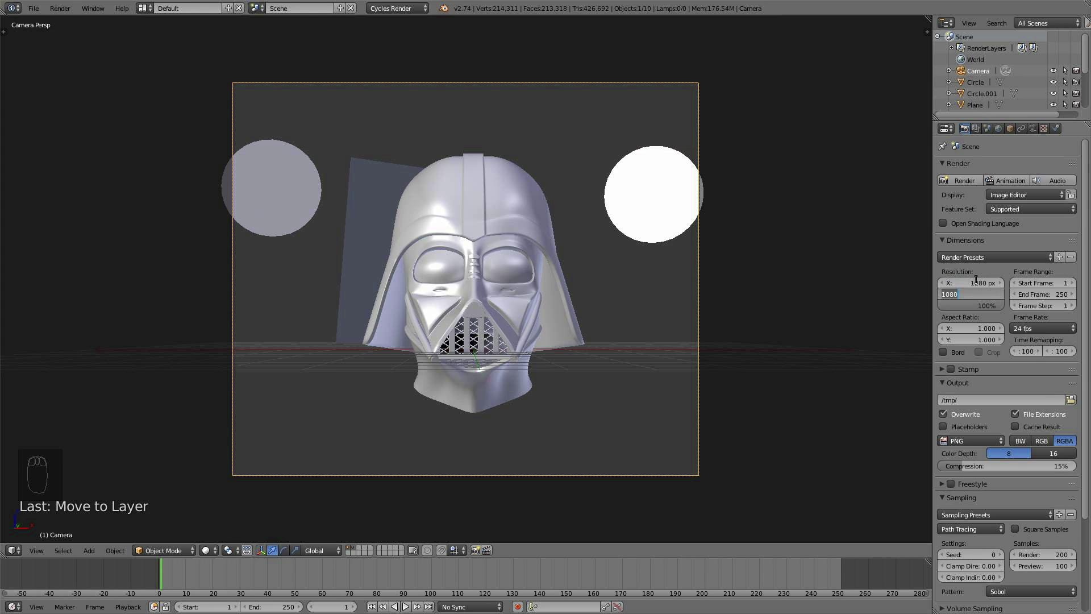
type("720")
key("Return")
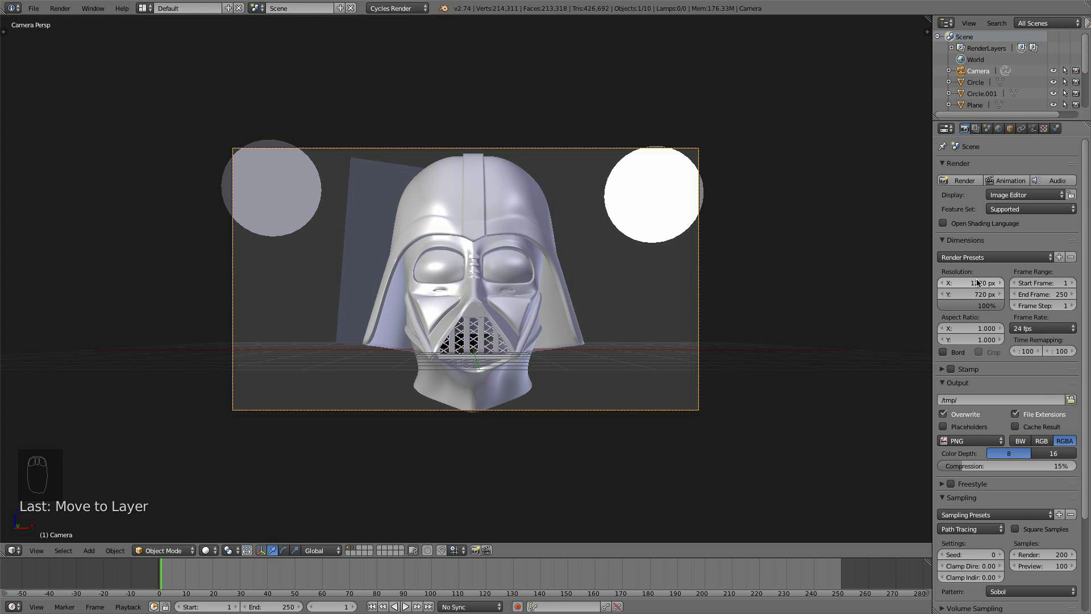
left_click(33, 8)
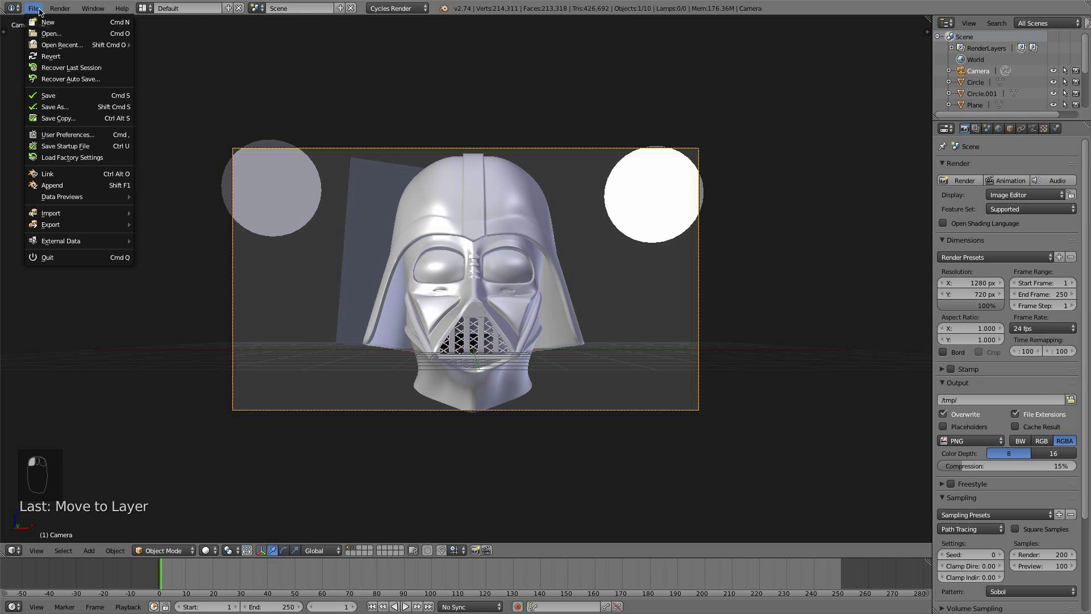
left_click(63, 96)
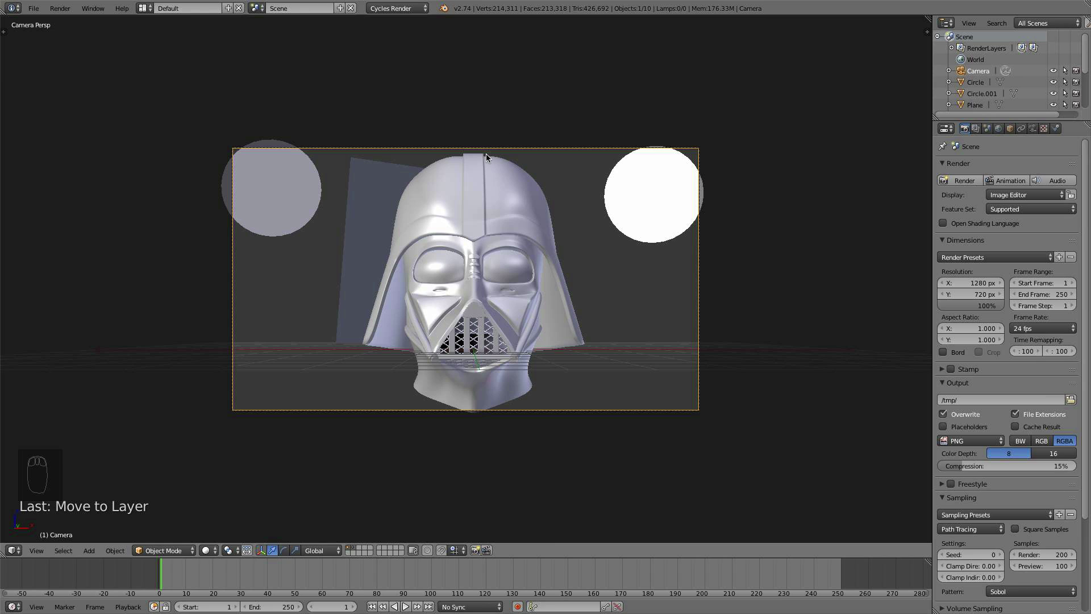
- Move the bright glowing disc Circle.001 slightly up and outward toward the corner of the camera frame
scroll(468, 296, "down", 2)
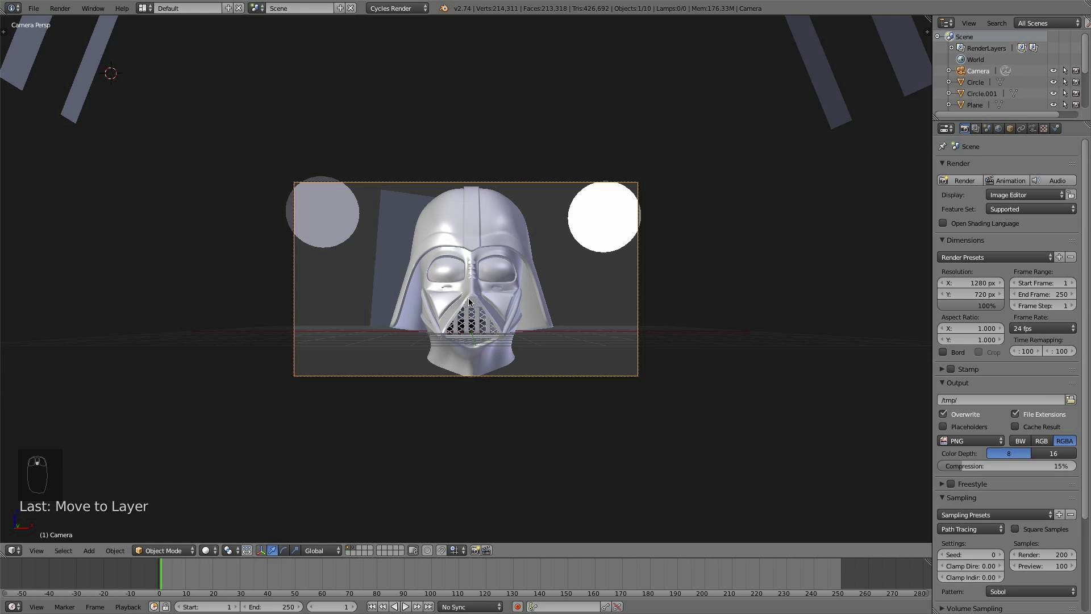
scroll(471, 300, "up", 2)
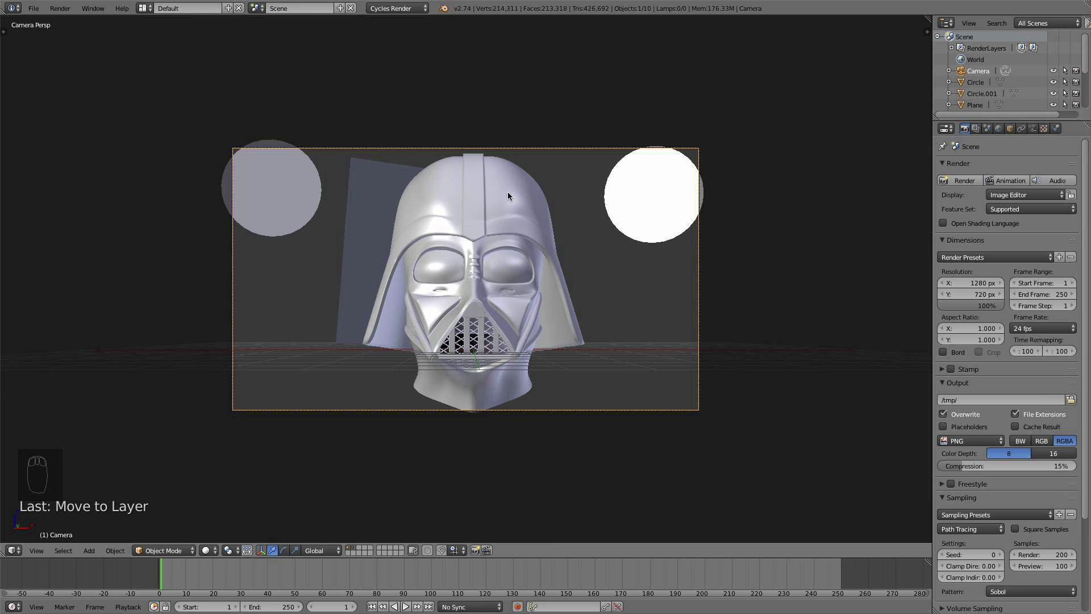
scroll(501, 388, "down", 2)
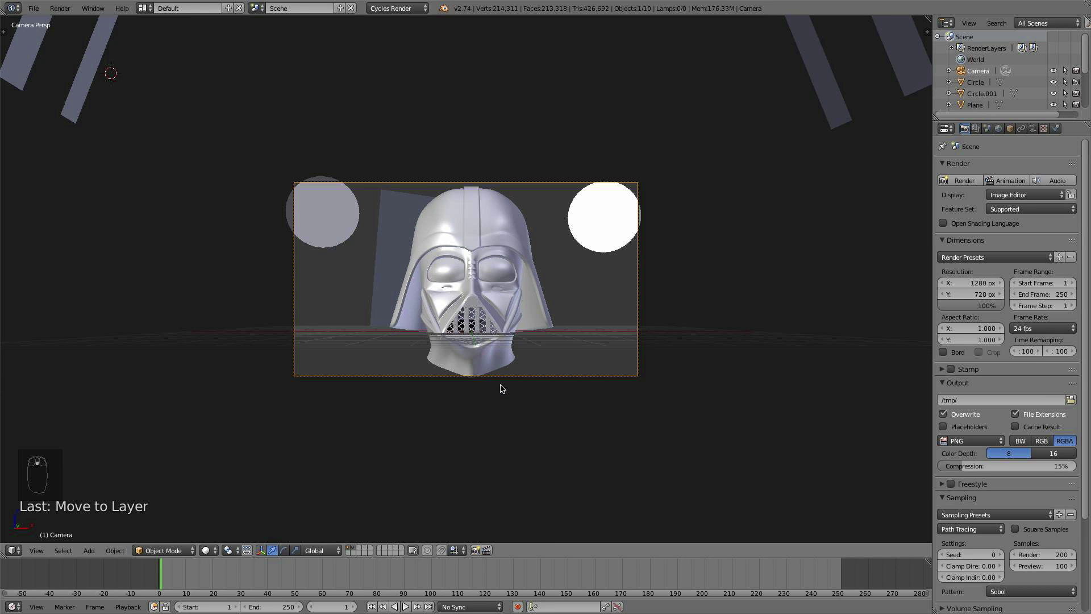
scroll(501, 387, "up", 2)
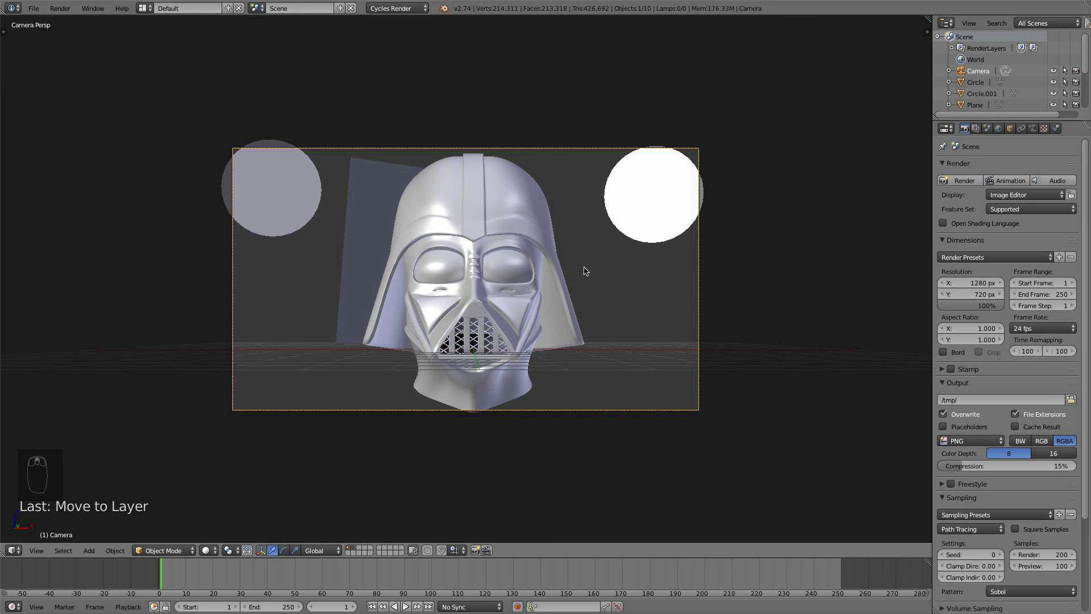
right_click(622, 247)
key("g")
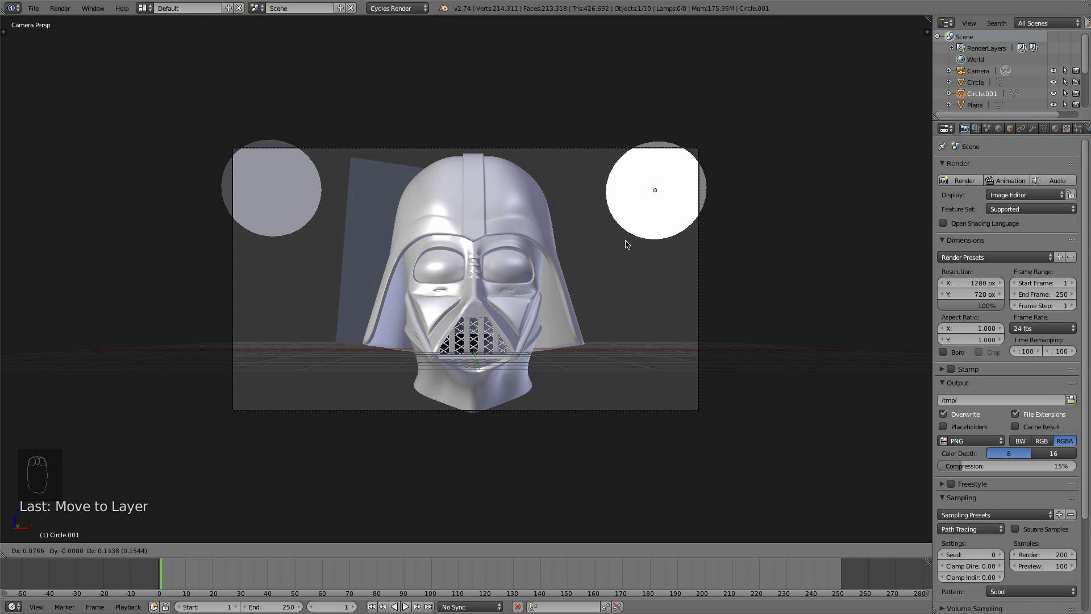
left_click(629, 241)
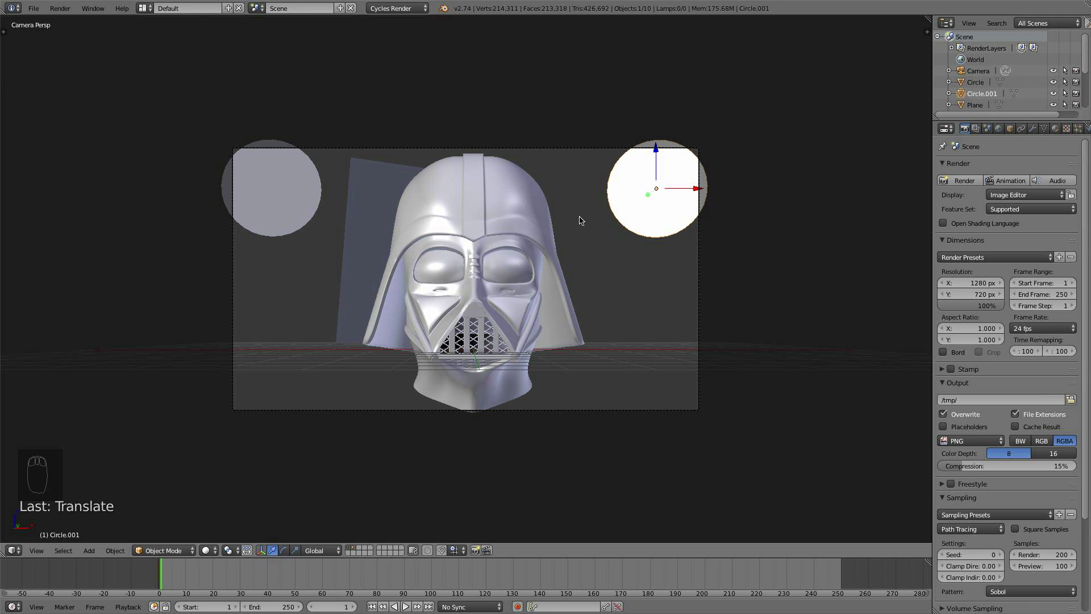
- Save the file and render the current frame
left_click(33, 8)
left_click(50, 96)
key("F12")
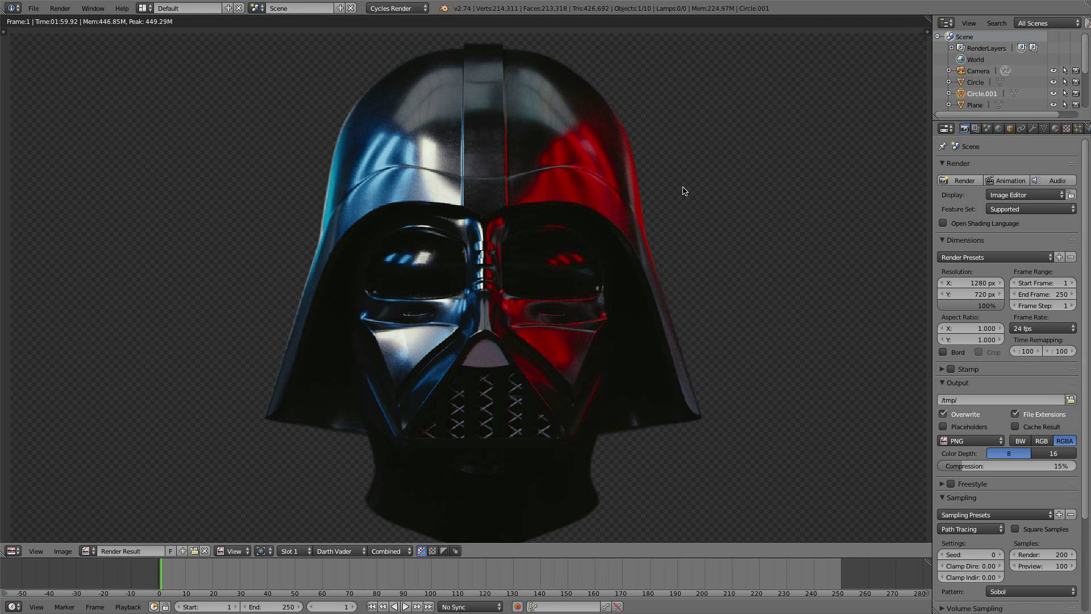
middle_click_drag(685, 191, 579, 183)
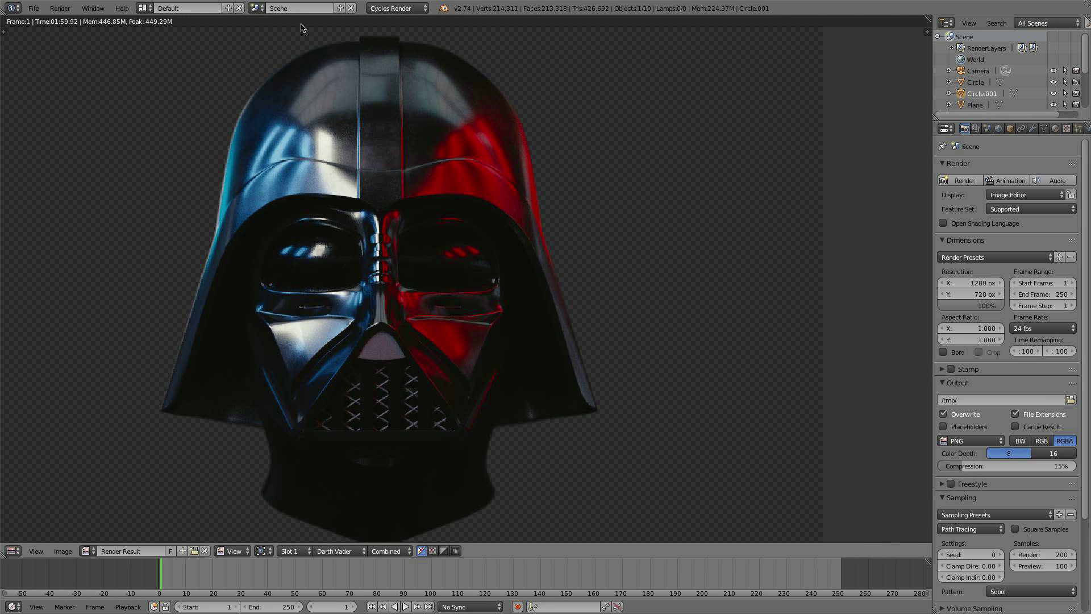
- Switch to the Compositing screen layout and enable Use Nodes and Backdrop for the compositor
left_click(147, 8)
left_click(153, 48)
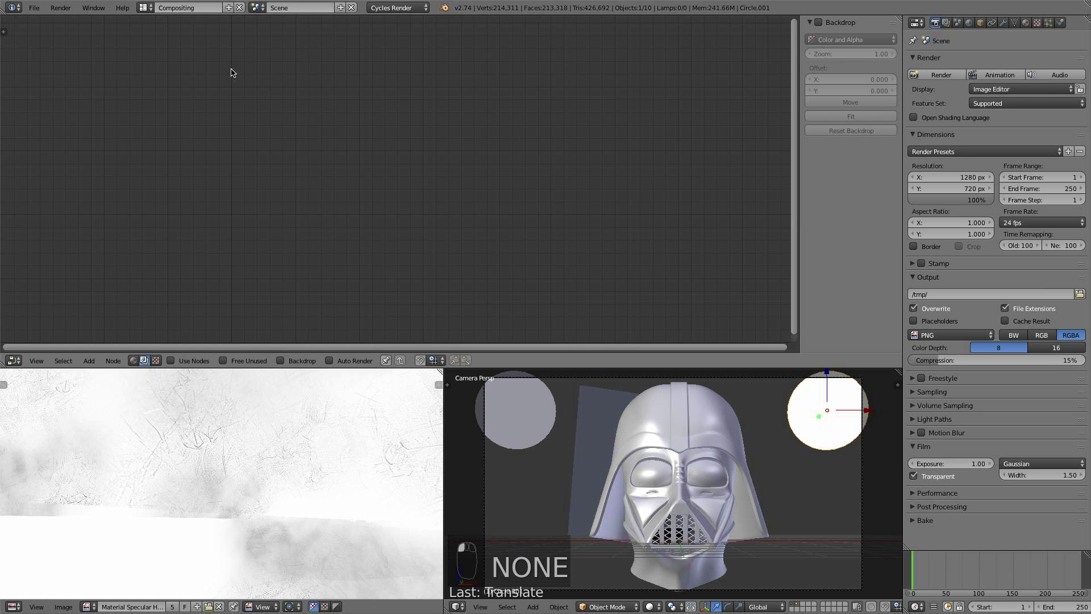
left_click(202, 362)
left_click(301, 361)
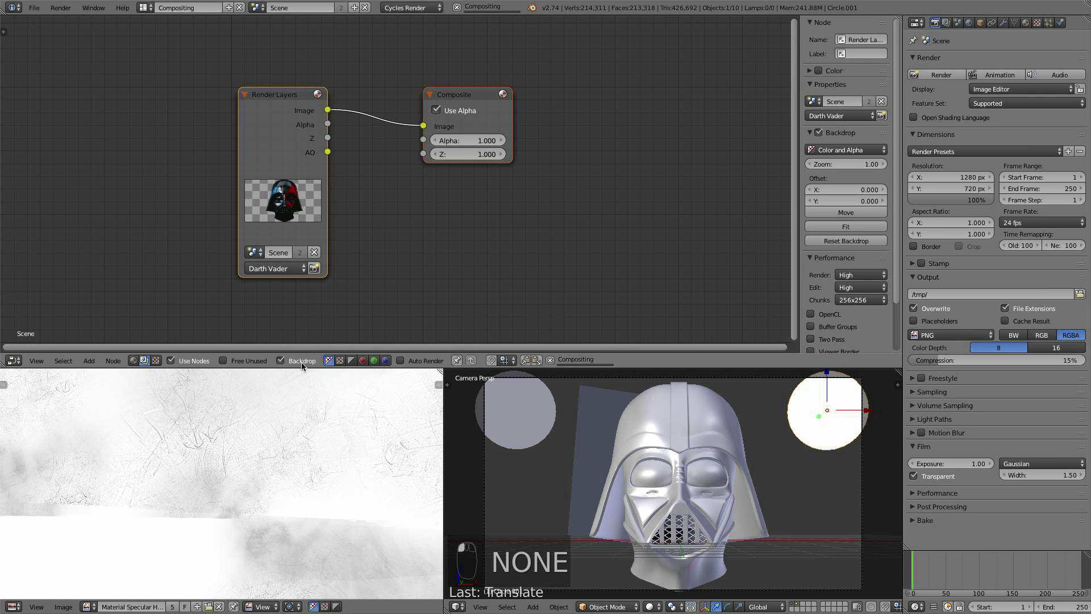
- Enlarge the node editor and move the Composite node farther away from the Render Layers node
left_click_drag(324, 367, 352, 597)
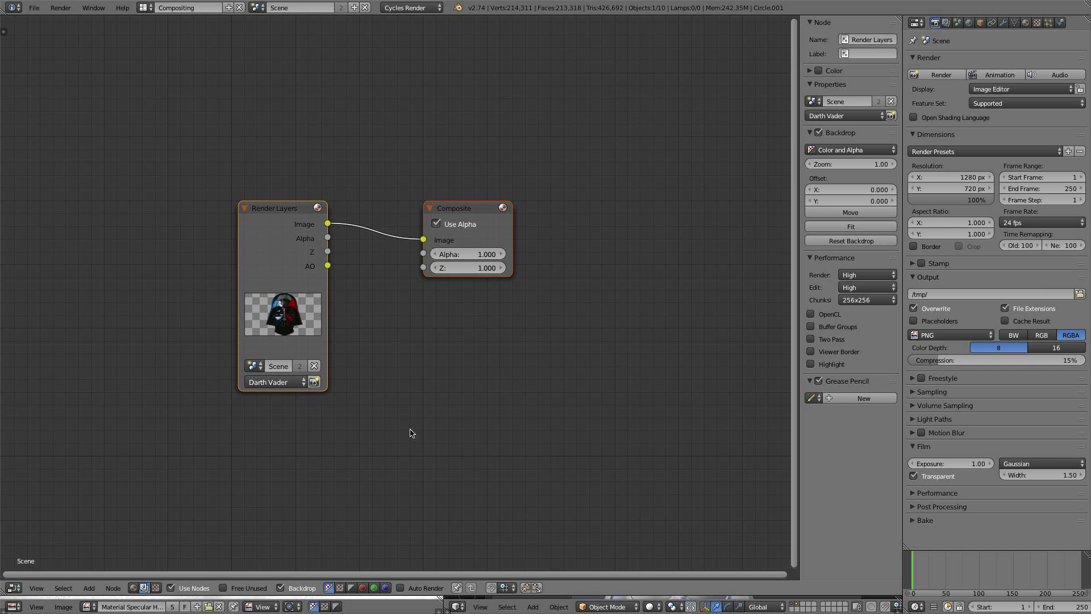
left_click_drag(456, 206, 571, 183)
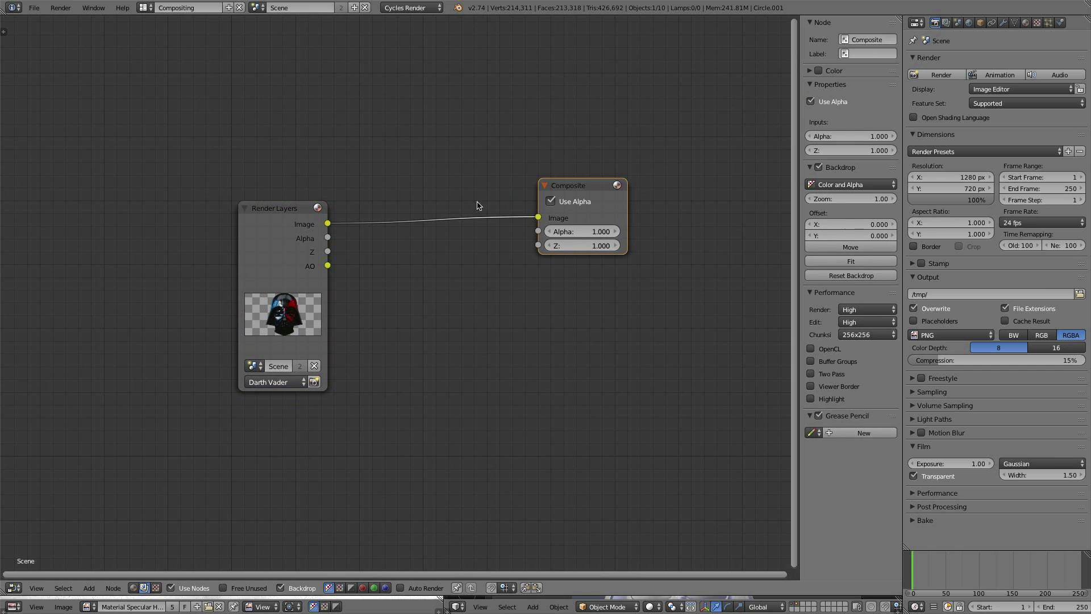
- Preview the Render Layers image through a Viewer node, move that node below the Composite node, and hide the node properties sidebar
left_click(287, 224, "ctrl+shift")
left_click_drag(419, 190, 692, 313)
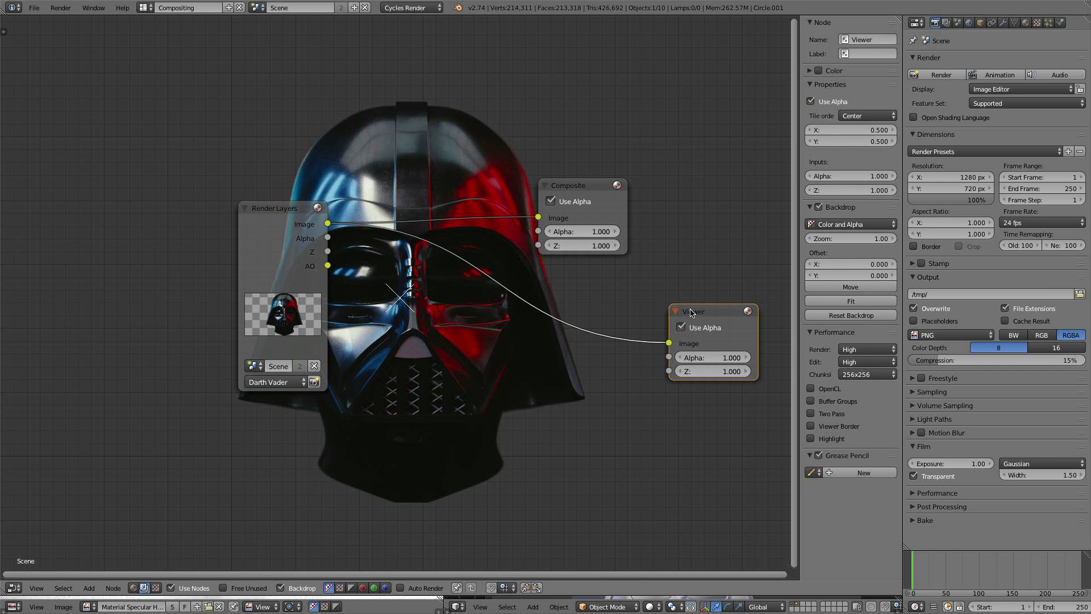
key("n")
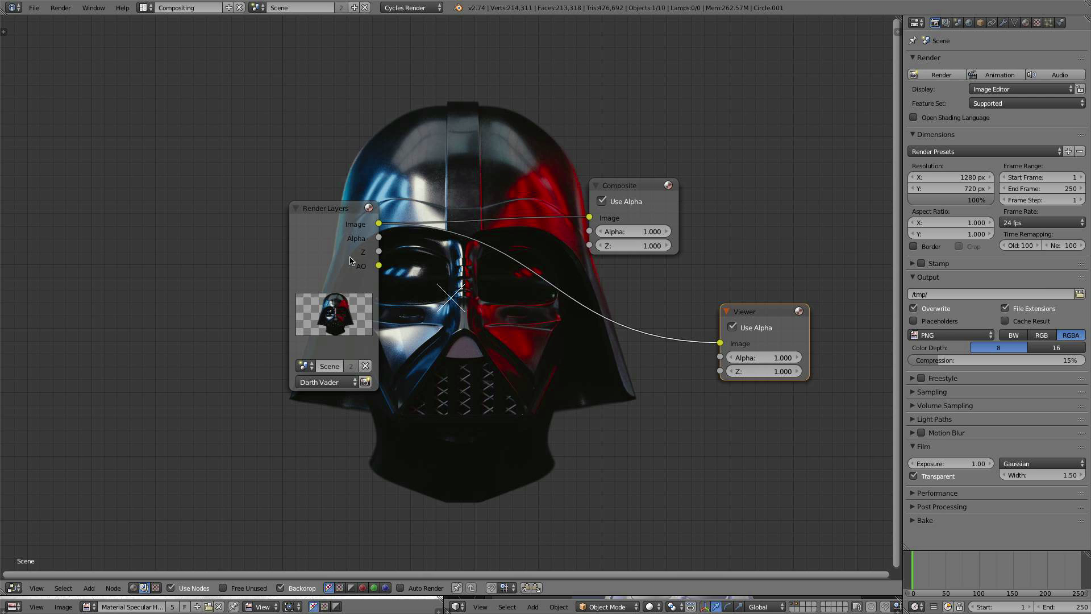
- Spread the Render Layers and Composite nodes far apart to make room for new nodes between them
left_click_drag(351, 261, 107, 251)
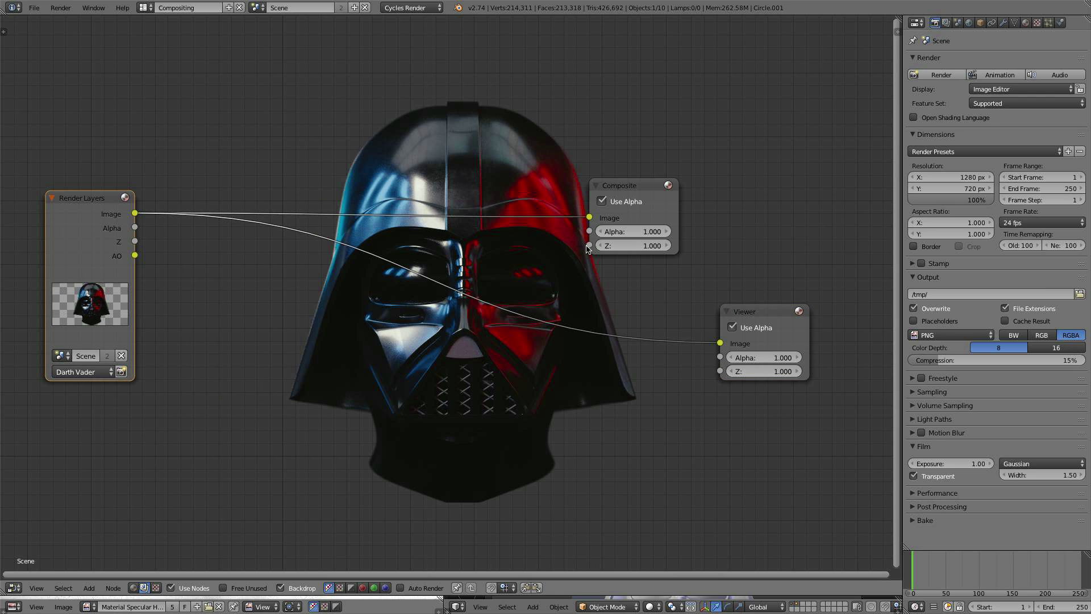
left_click_drag(622, 183, 863, 153)
middle_click_drag(462, 253, 651, 224)
scroll(650, 224, "up", 3)
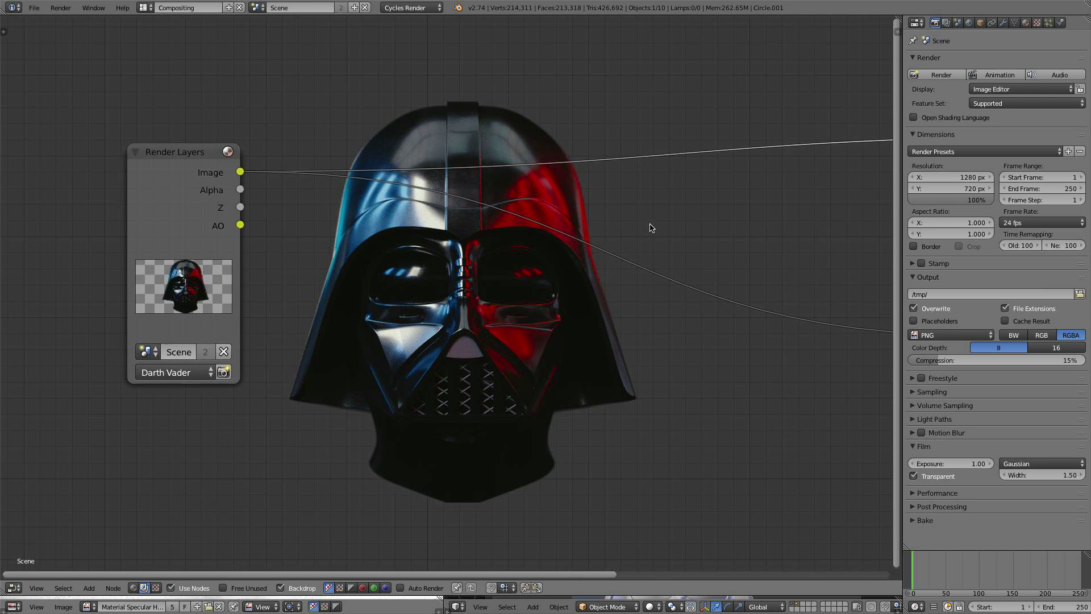
middle_click_drag(502, 249, 600, 243)
left_click_drag(284, 171, 163, 153)
scroll(312, 236, "up", 4)
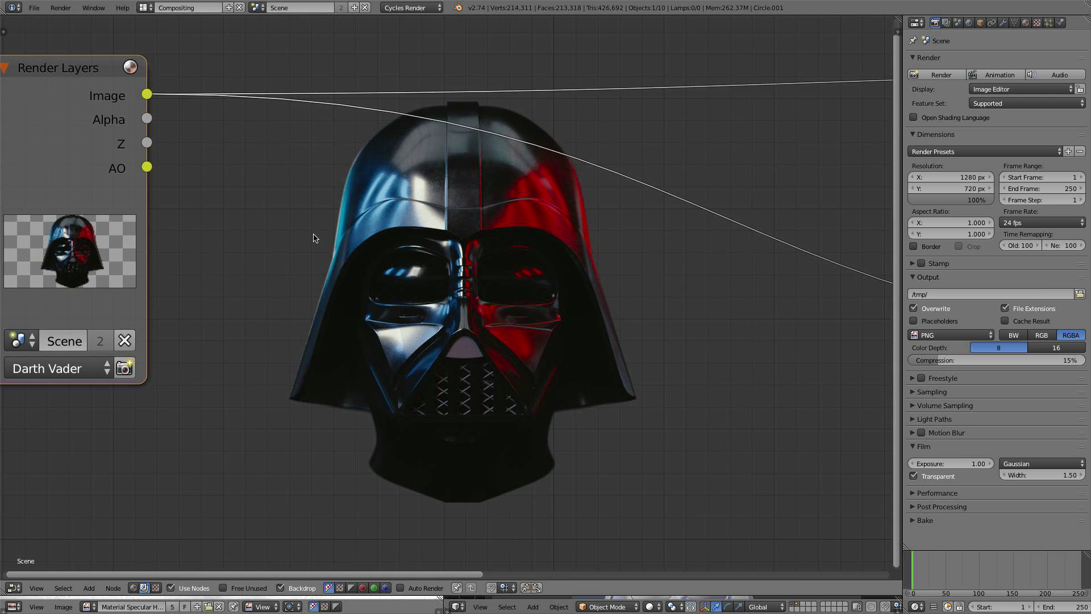
middle_click_drag(329, 236, 380, 276)
scroll(344, 262, "up", 2)
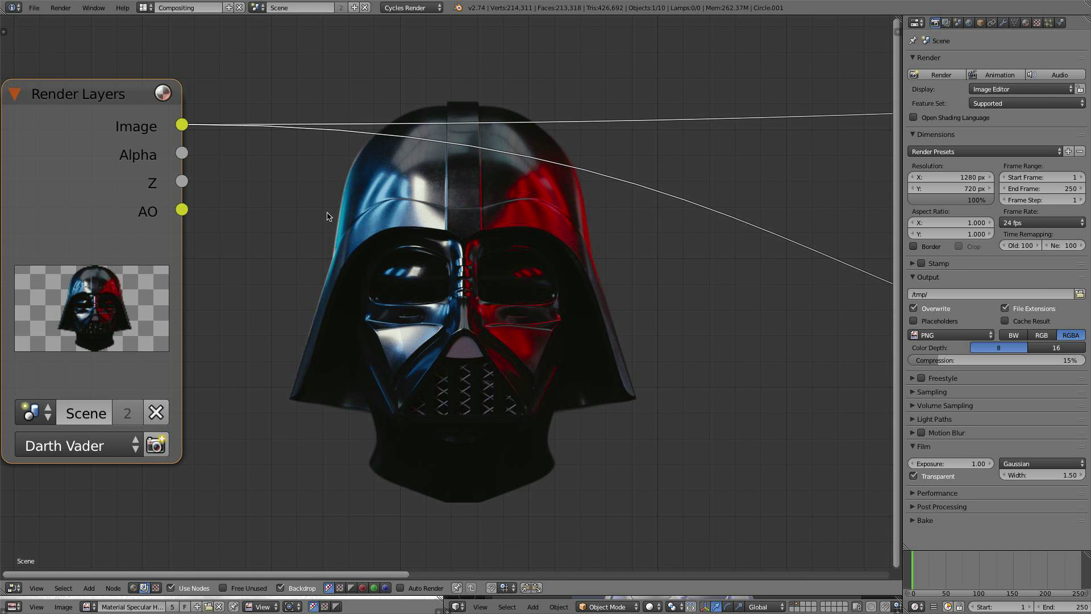
- Add a Map Value node beside Render Layers and connect the Z output to its Value input
key("shift+a")
key("shift+a")
mouse_move(446, 413)
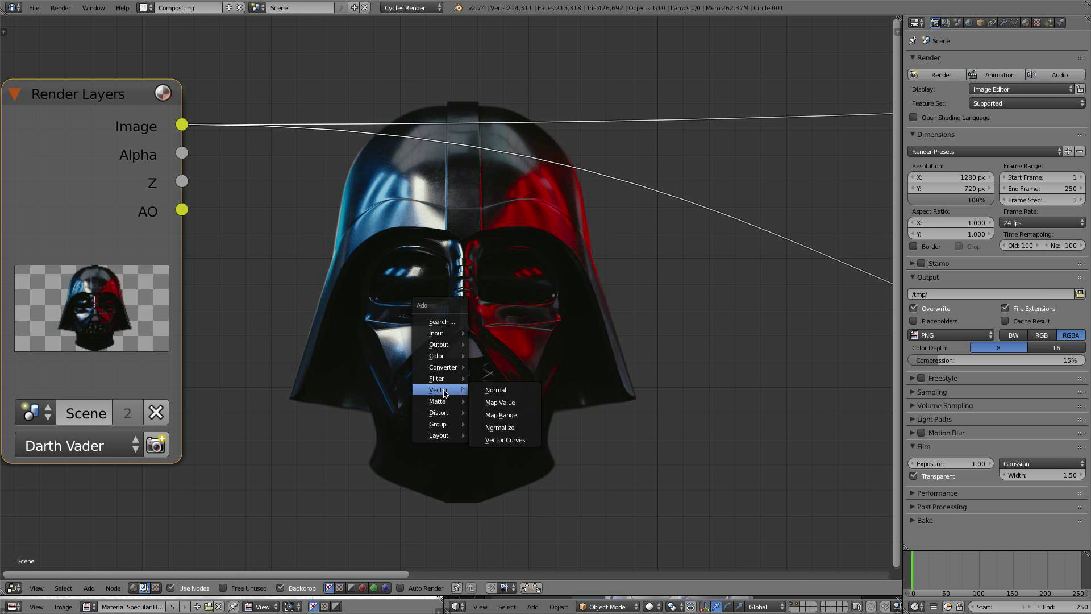
left_click(488, 403)
left_click(309, 230)
scroll(310, 230, "down", 2)
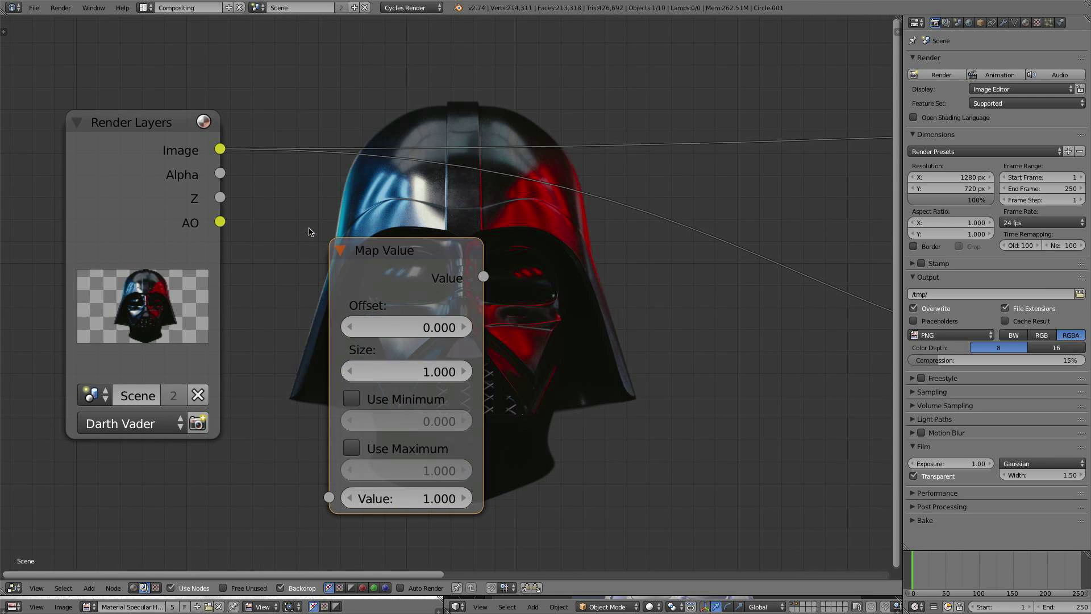
middle_click_drag(310, 230, 264, 215)
left_click_drag(174, 135, 283, 482)
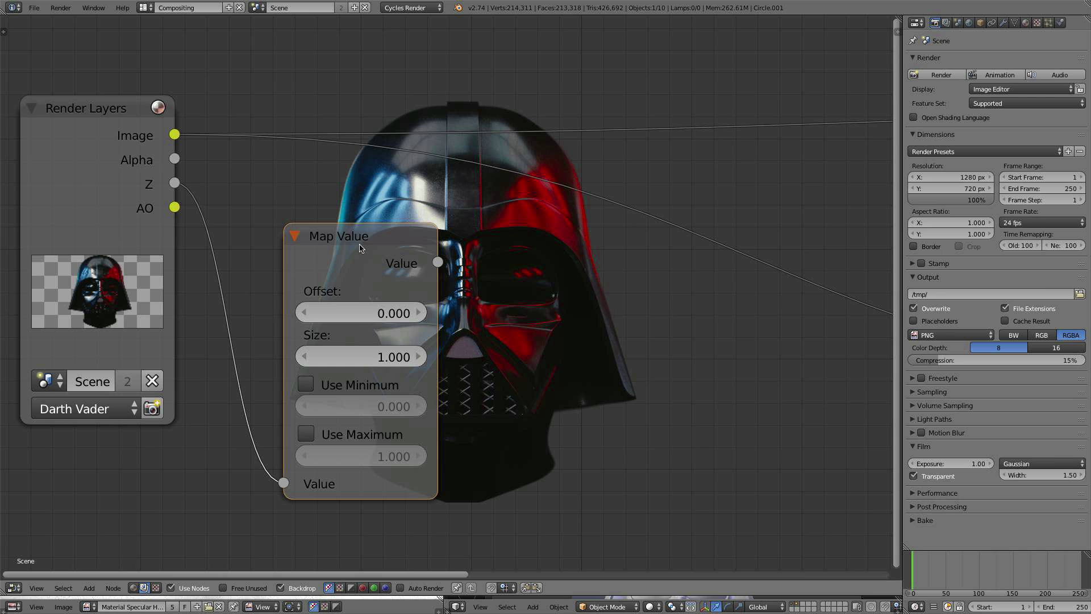
- Preview the Map Value output in the backdrop and set its Size to 0.001
left_click(359, 249, "ctrl+shift")
middle_click_drag(553, 282, 382, 247)
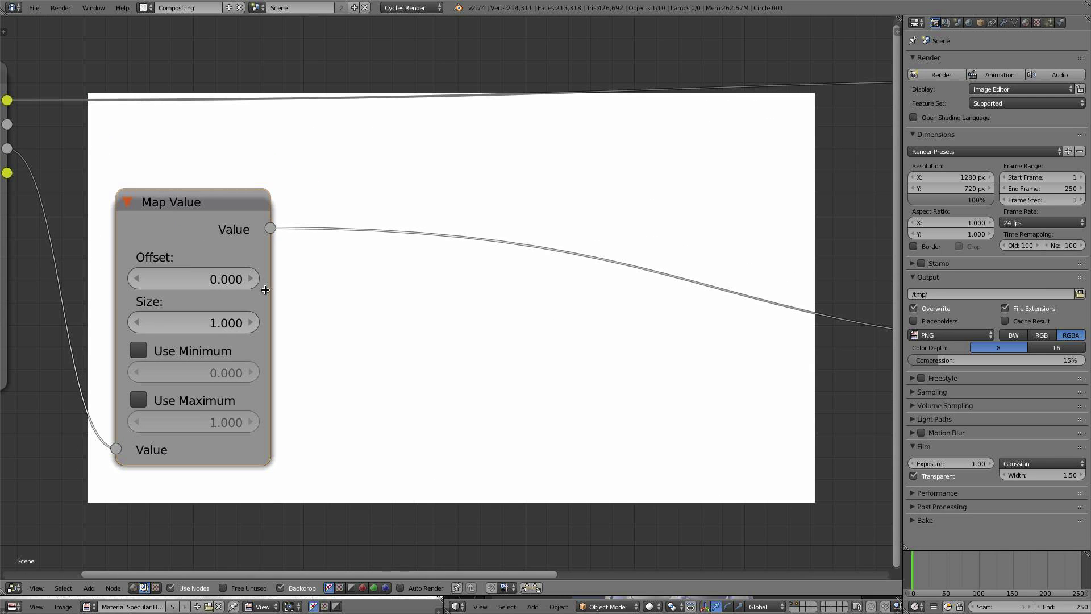
left_click_drag(167, 283, 168, 284)
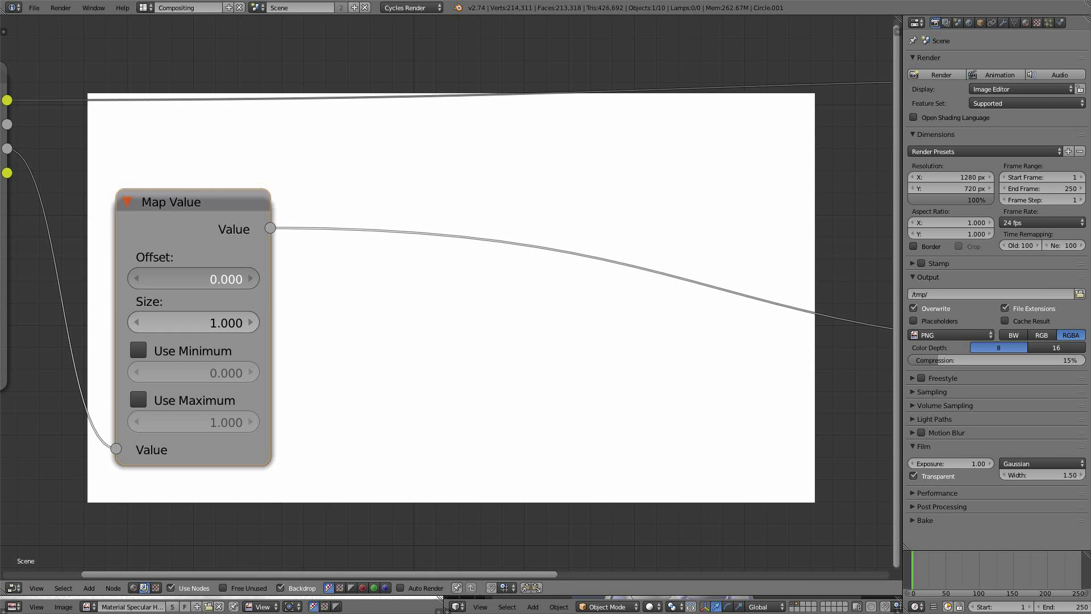
left_click(176, 317)
type(".0")
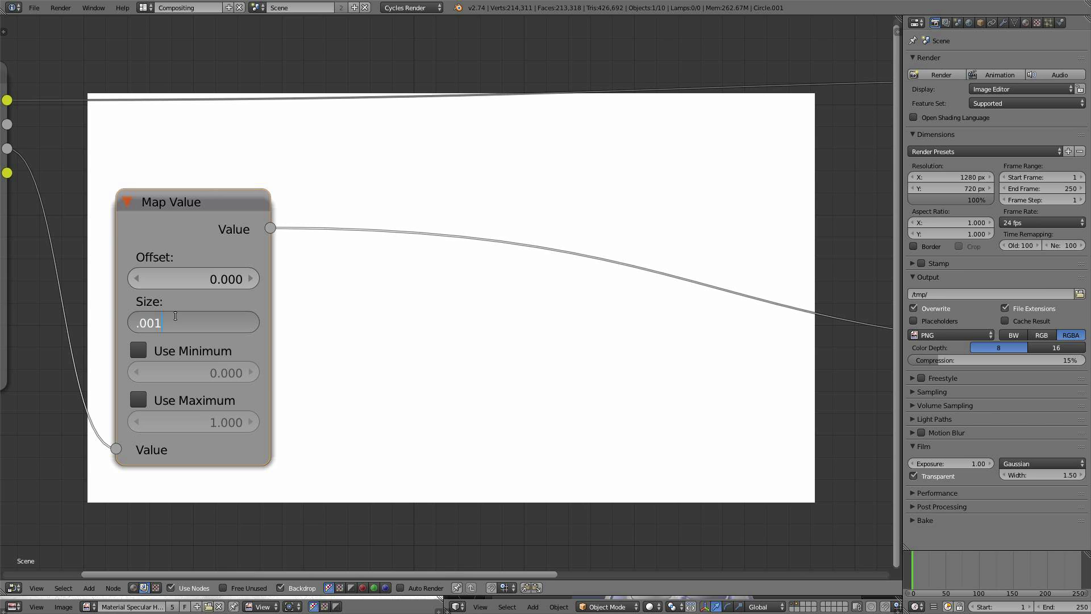
type("01")
key("Return")
scroll(364, 366, "up", 1)
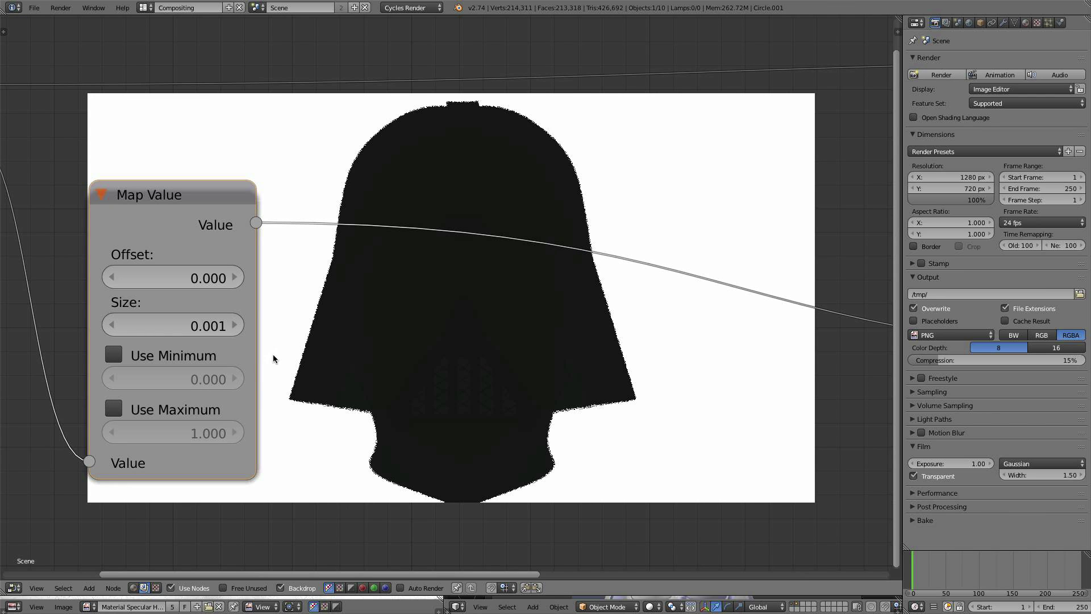
- Try other Size values on the Map Value node and settle on 0.003
left_click(235, 325)
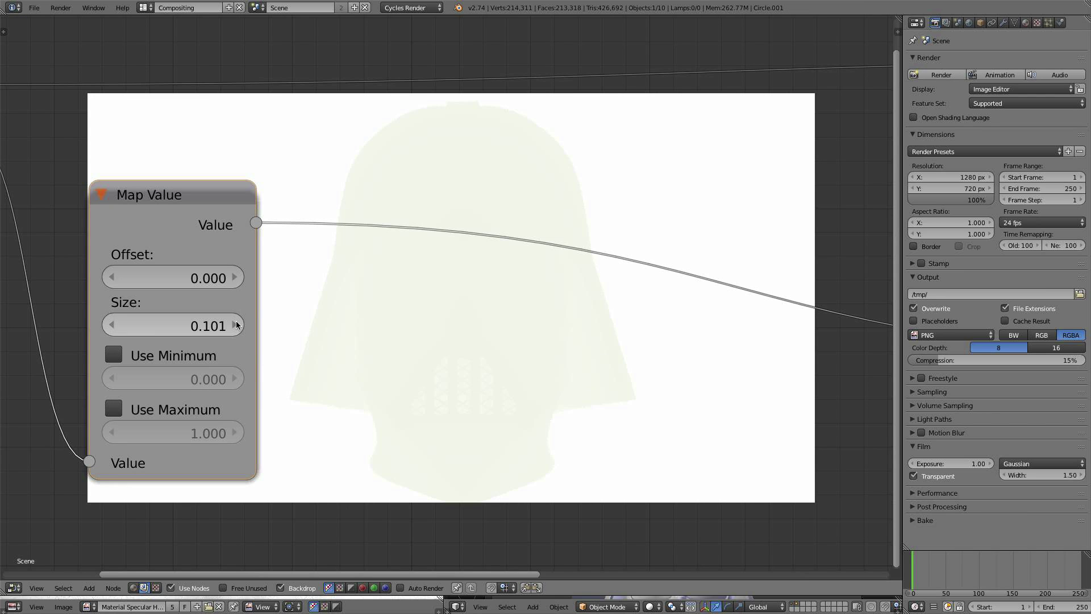
left_click(121, 324)
double_click(214, 326)
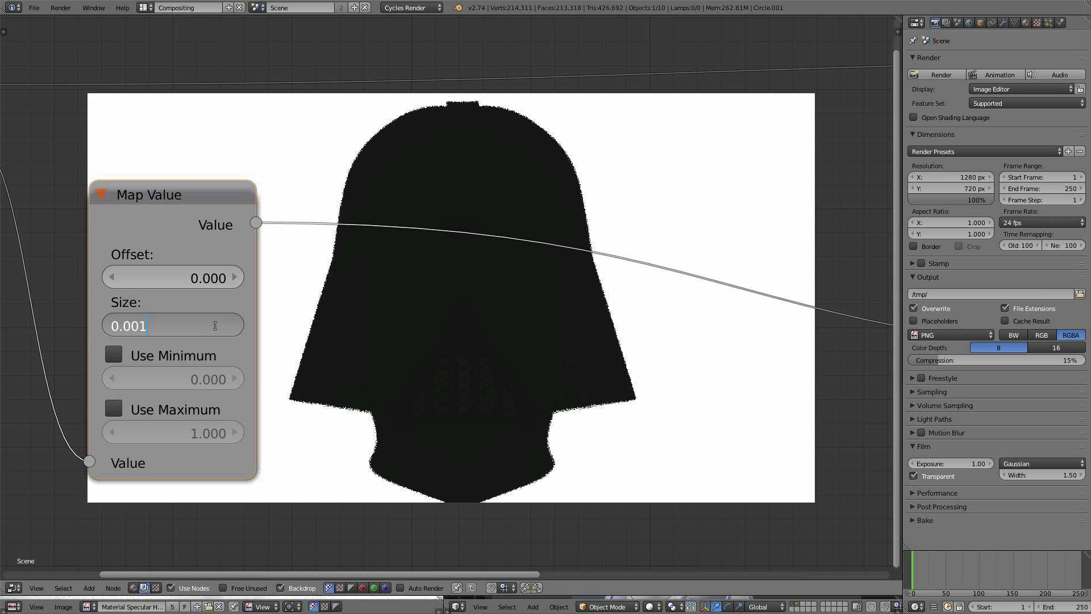
key("BackSpace")
type("2")
key("Return")
left_click(217, 328)
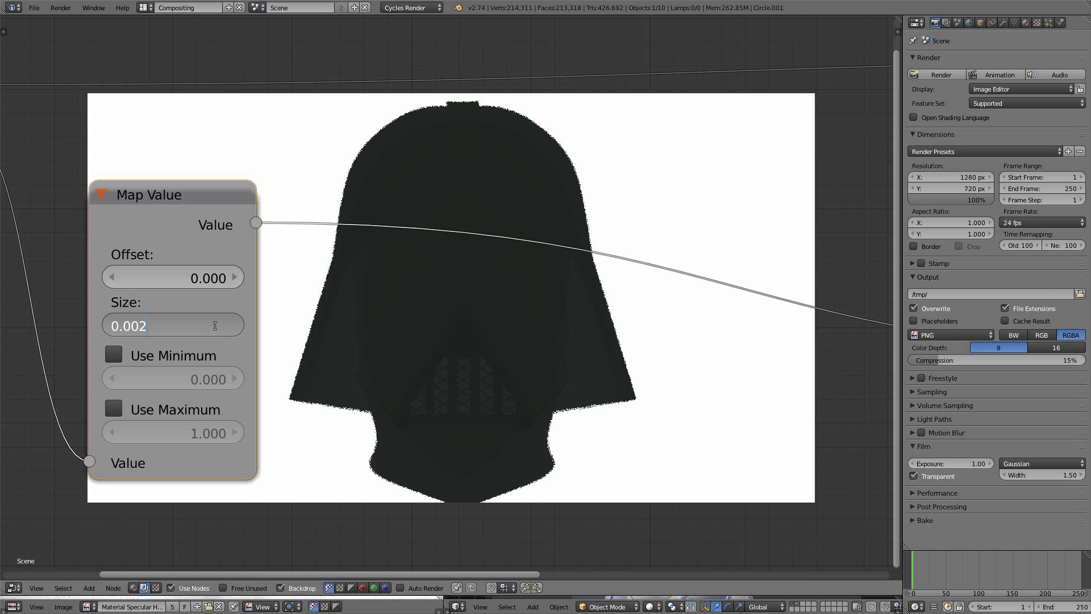
key("BackSpace")
type("3")
key("Return")
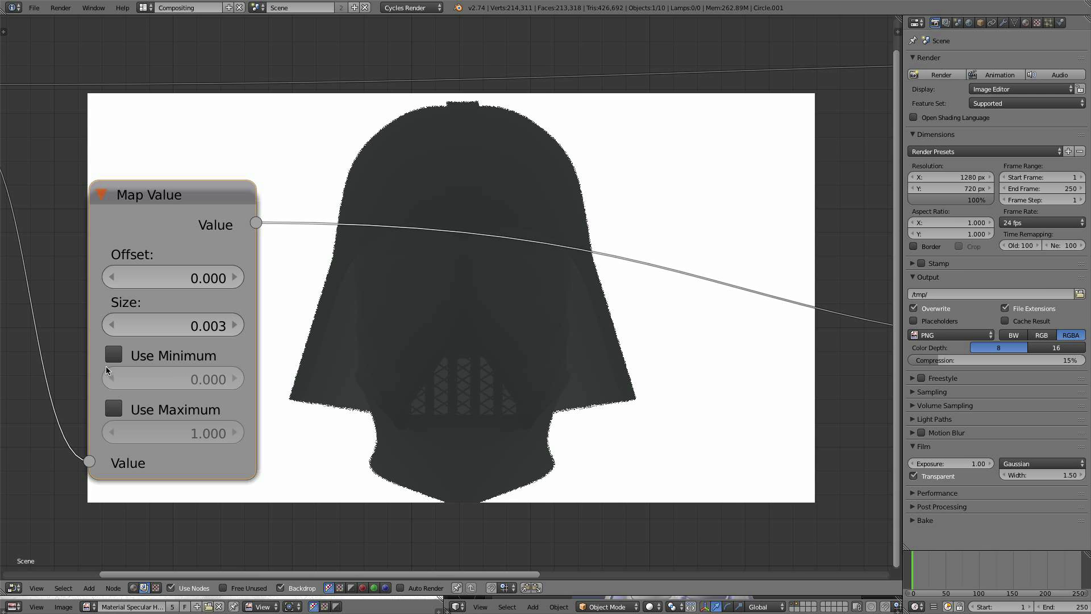
- Enable Use Minimum and Use Maximum on the Map Value node and set the minimum to -0.500
left_click(113, 355)
left_click(113, 408)
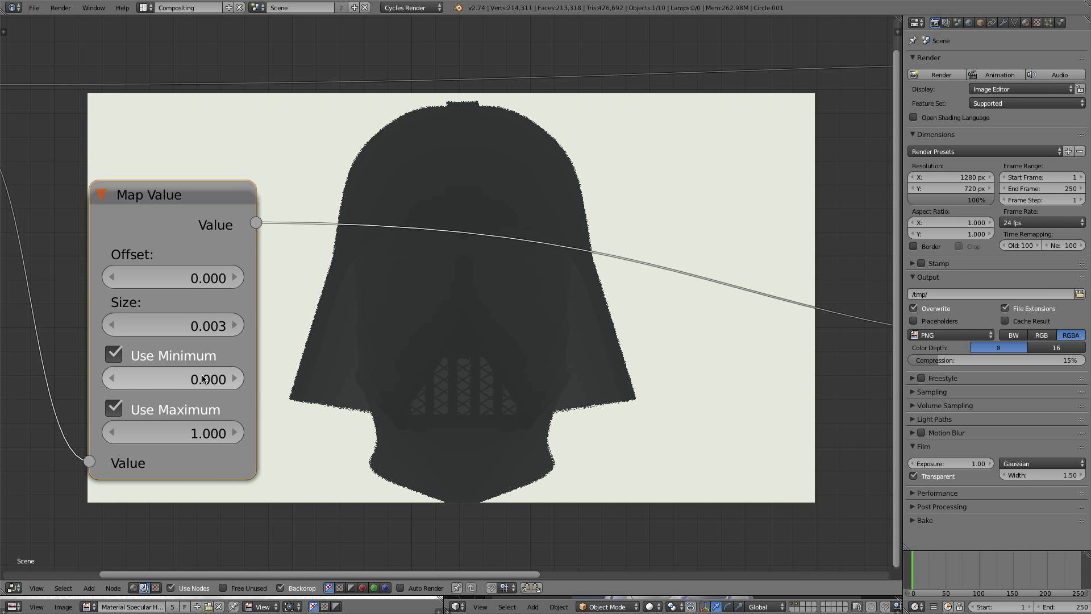
left_click_drag(203, 379, 175, 380)
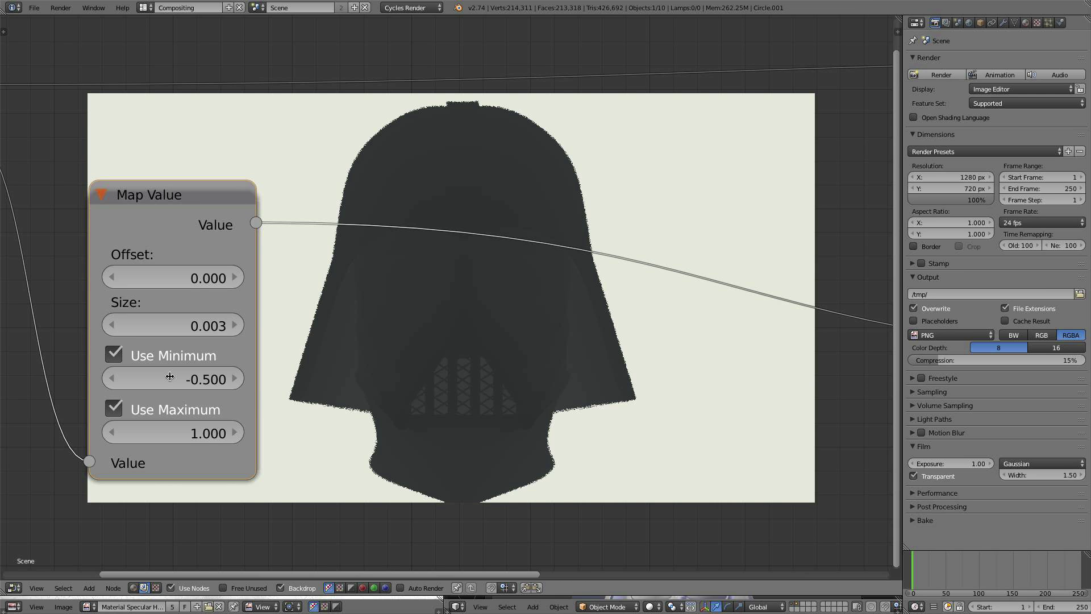
- Lower the Map Value node's maximum to 0.100
left_click(112, 440)
left_click(112, 440)
left_click(112, 440)
left_click(112, 440)
left_click(112, 440)
left_click(112, 440)
left_click(112, 441)
left_click(112, 441)
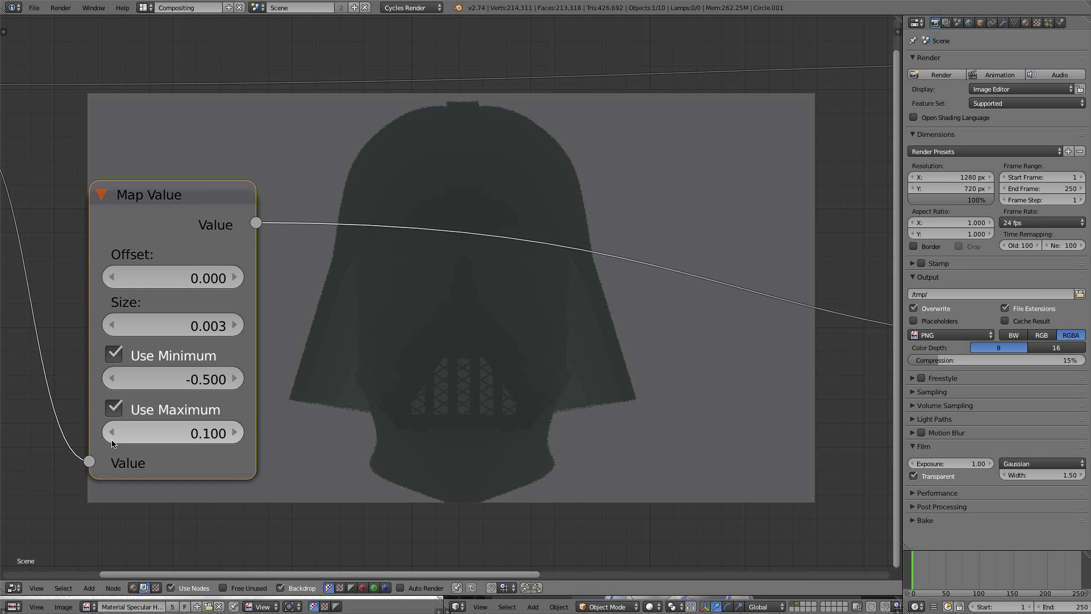
- Set the Map Value node's maximum to 0.02
scroll(112, 442, "down", 1, "ctrl")
left_click(233, 430)
left_click(197, 435)
left_click(194, 435)
type("0.02")
key("Return")
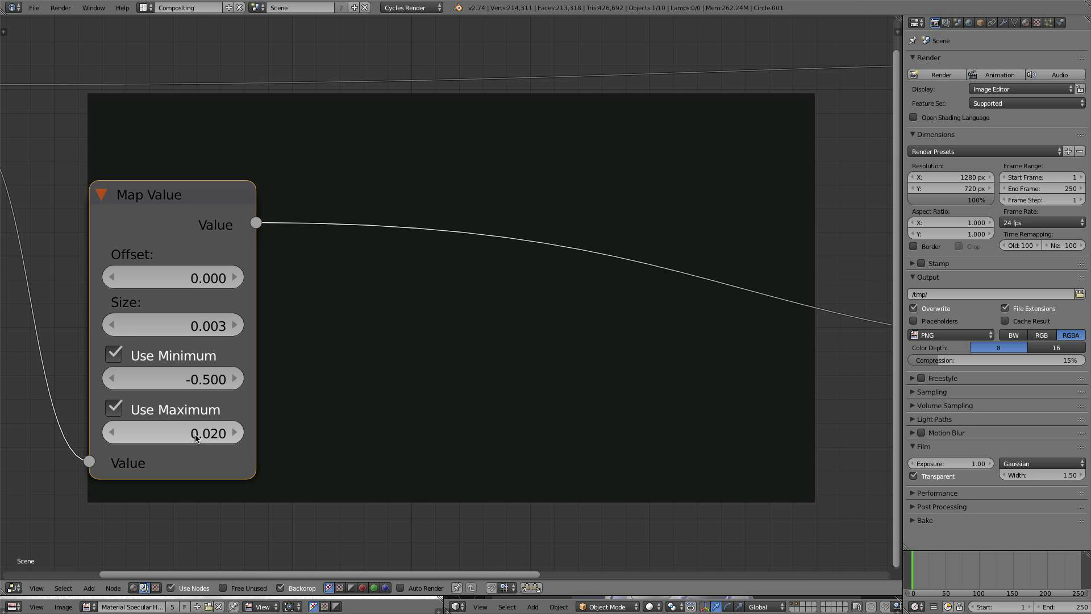
- Fine-tune the Map Value node's maximum in small increments up to 0.053
left_click(199, 437)
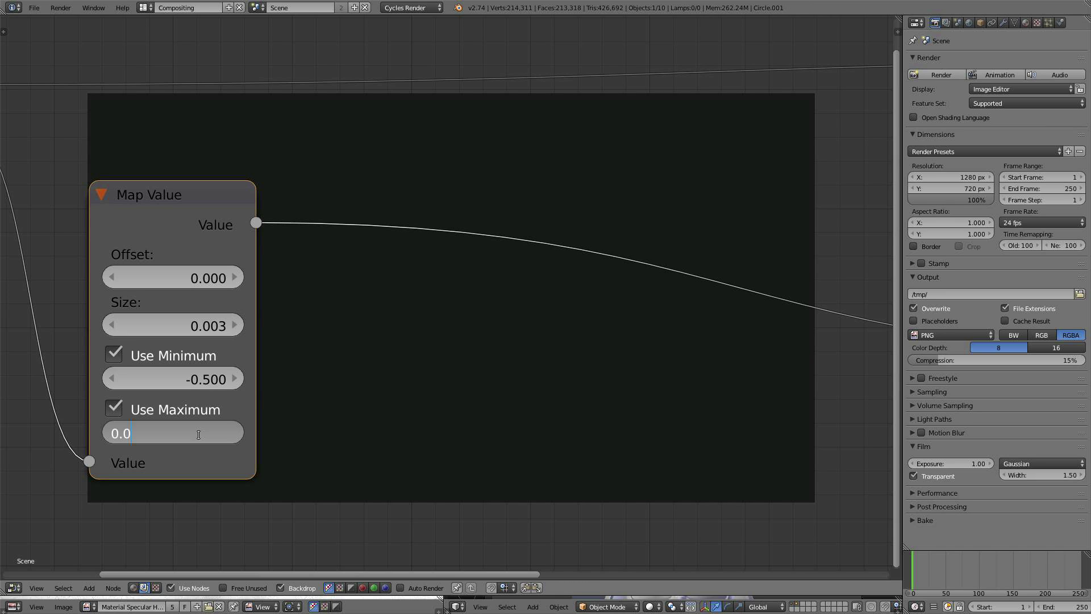
type("4")
key("Return")
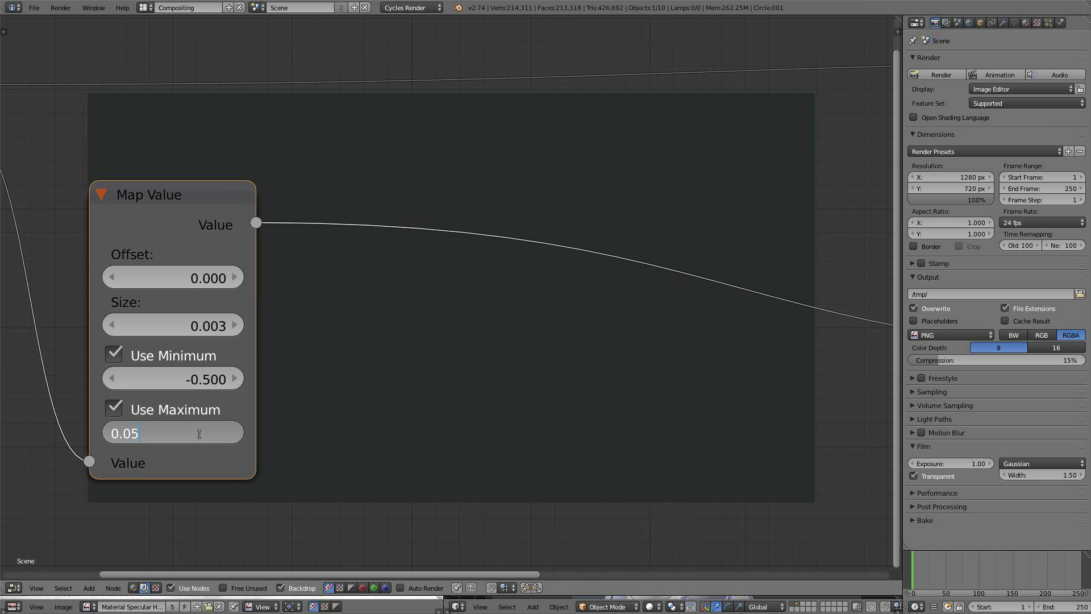
key("Return")
middle_click_drag(638, 261, 595, 237)
double_click(141, 430)
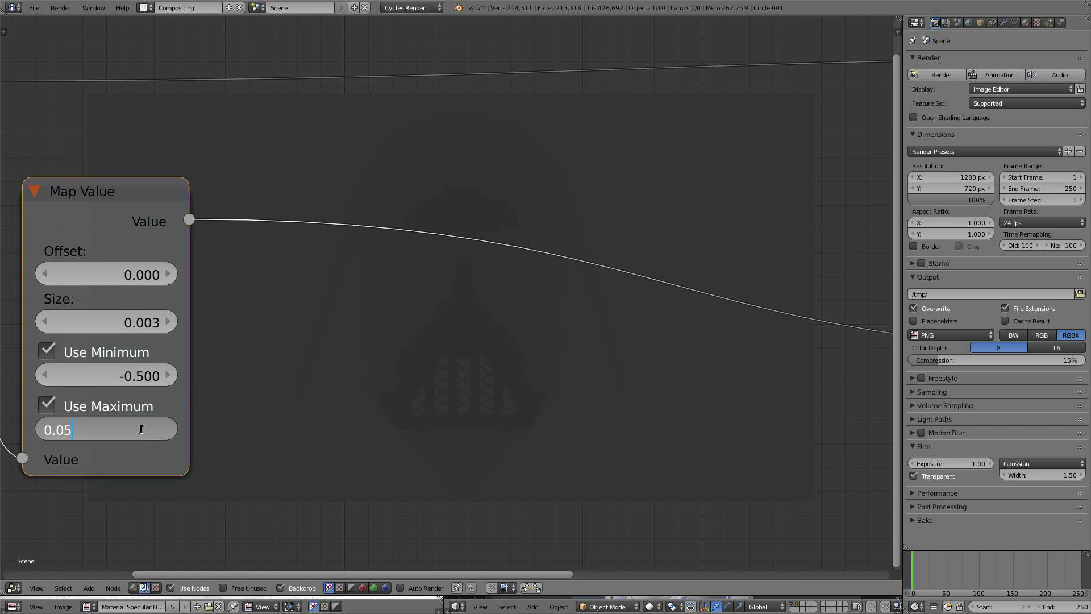
type("2")
key("Return")
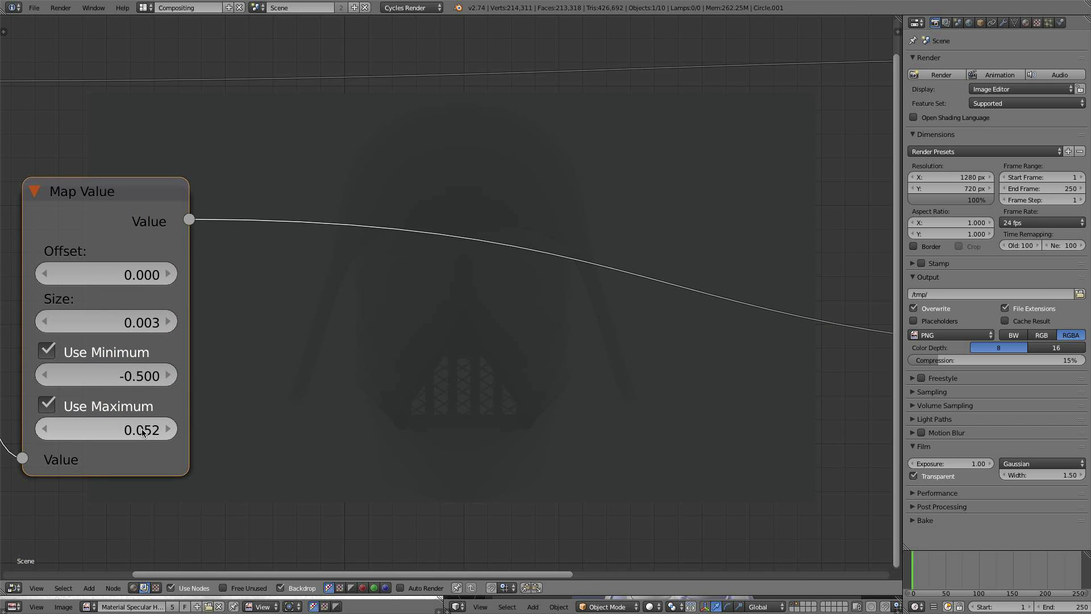
double_click(141, 430)
type("3")
key("Return")
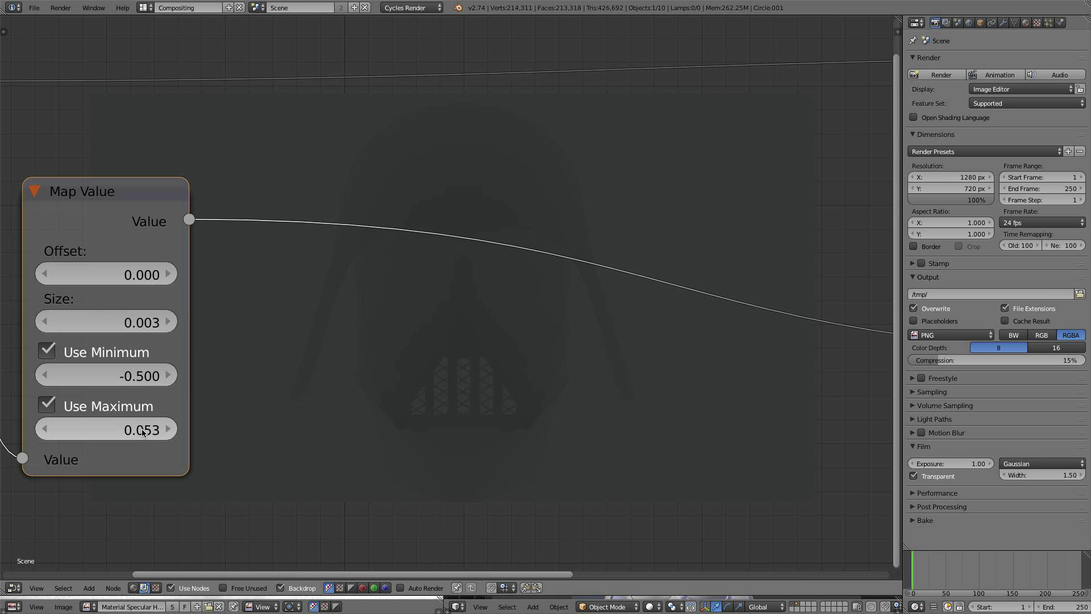
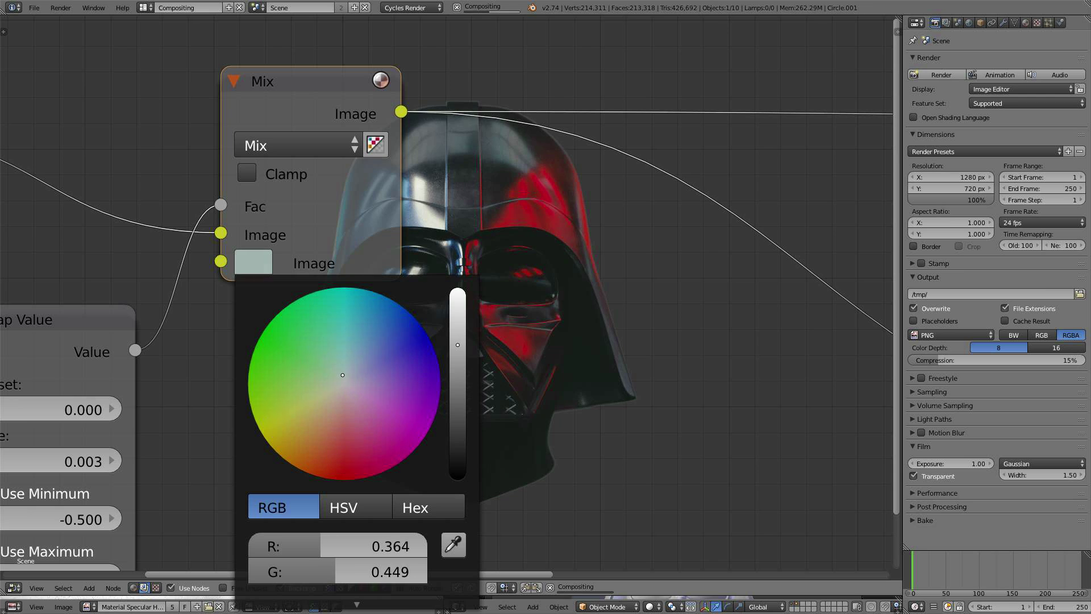
- Move the Mix node up and away, and insert a Bright/Contrast node between Map Value and the Mix node's Fac input
scroll(600, 276, "down", 3)
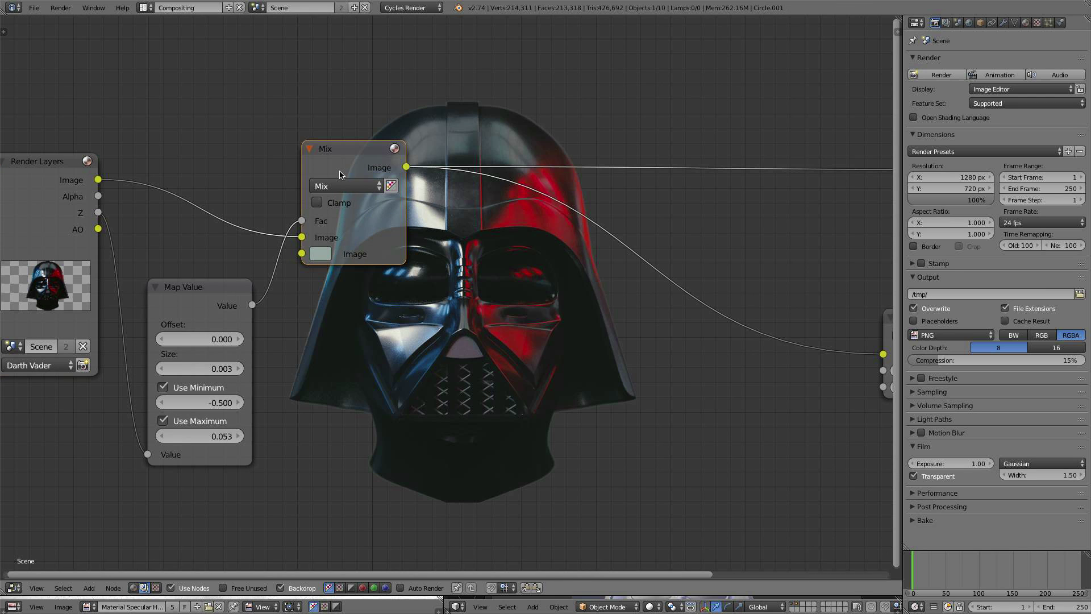
left_click(325, 254)
left_click_drag(353, 171, 514, 100)
key("shift+a")
mouse_move(341, 293)
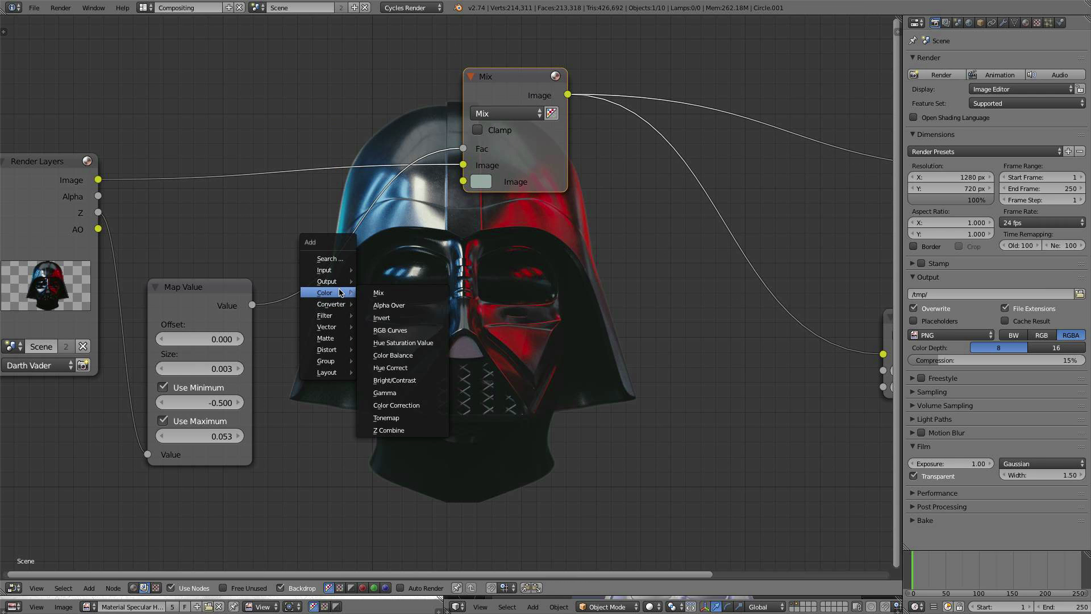
left_click(394, 381)
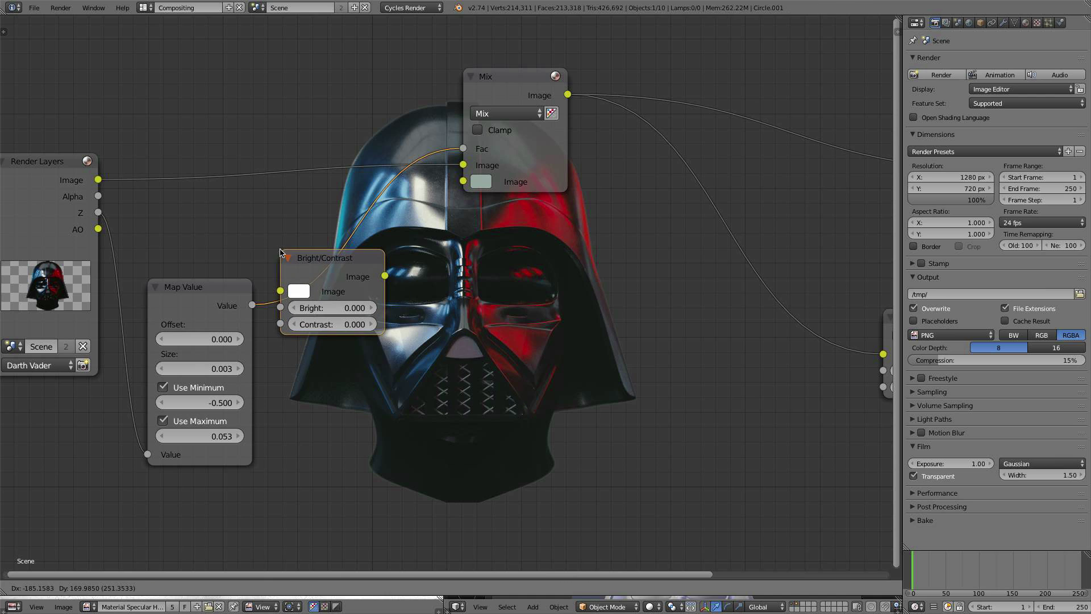
left_click(343, 269)
- Preview the Bright/Contrast output in the backdrop and raise its Contrast to 1.800
scroll(430, 332, "up", 3)
left_click(352, 327)
left_click(351, 326)
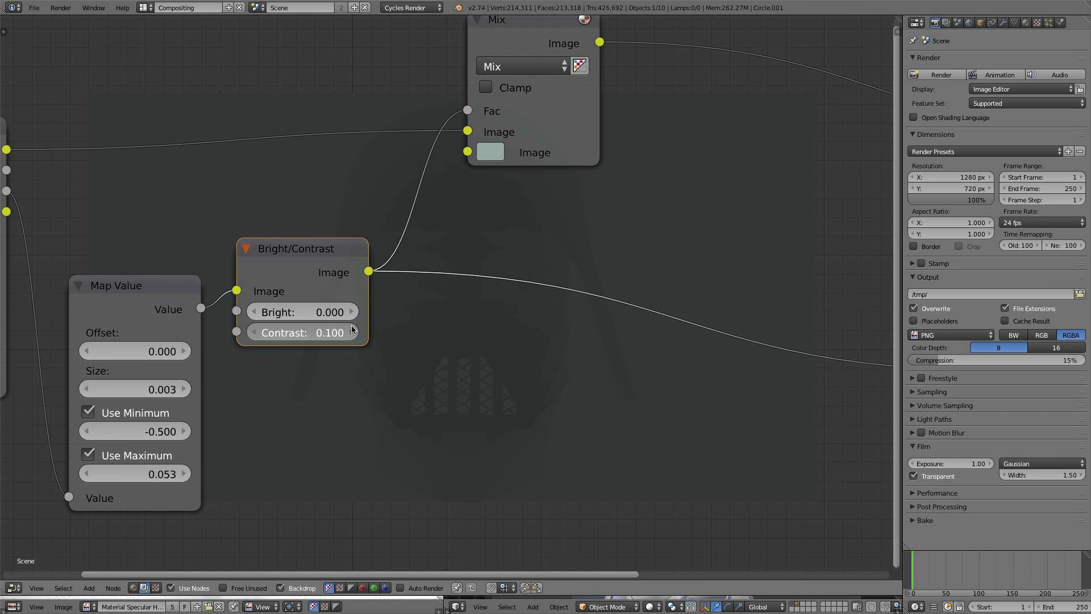
left_click(352, 326)
left_click(352, 326)
left_click(353, 329)
left_click(352, 329)
left_click(352, 329)
left_click(352, 330)
left_click(352, 330)
- Raise the Bright/Contrast node's Bright to 1.900 and its Contrast to 5.500
left_click(352, 312)
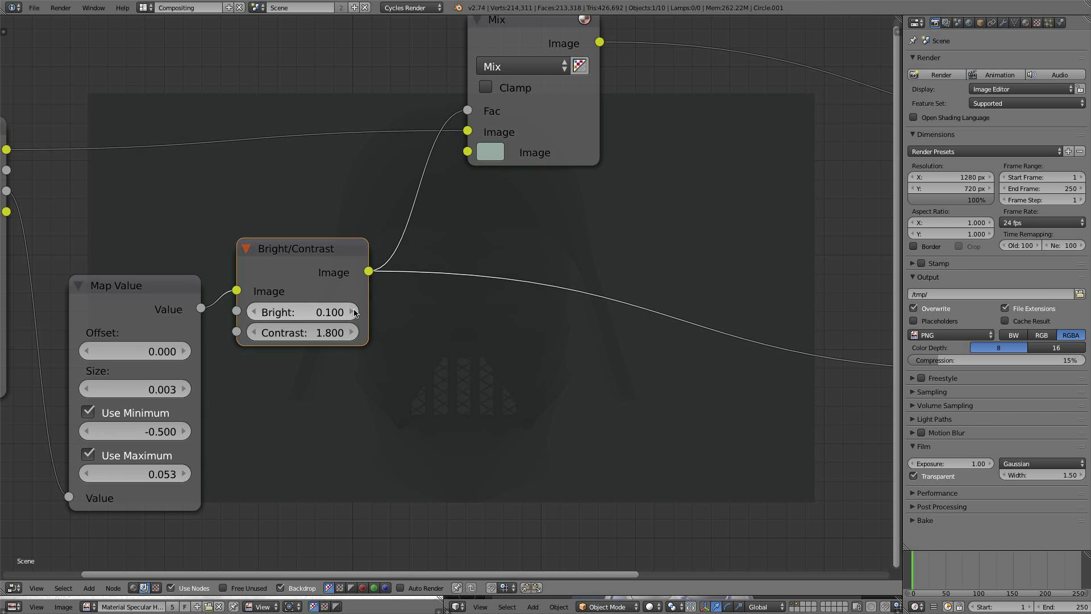
left_click(352, 312)
left_click(352, 312)
left_click(353, 312)
left_click(353, 330)
left_click(352, 330)
left_click_drag(351, 331, 363, 331)
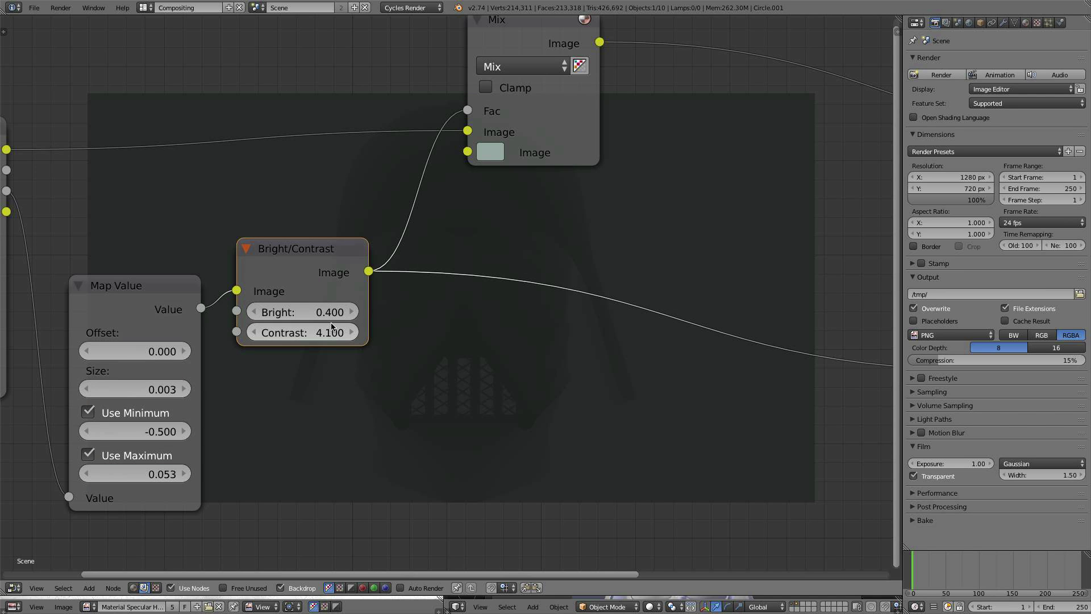
left_click(352, 312)
left_click(352, 312)
left_click(352, 312)
left_click(353, 312)
left_click(353, 312)
left_click_drag(355, 313, 341, 333)
- Compare the Map Value and Bright/Contrast outputs by switching the backdrop preview between them
left_click(142, 300, "ctrl+shift")
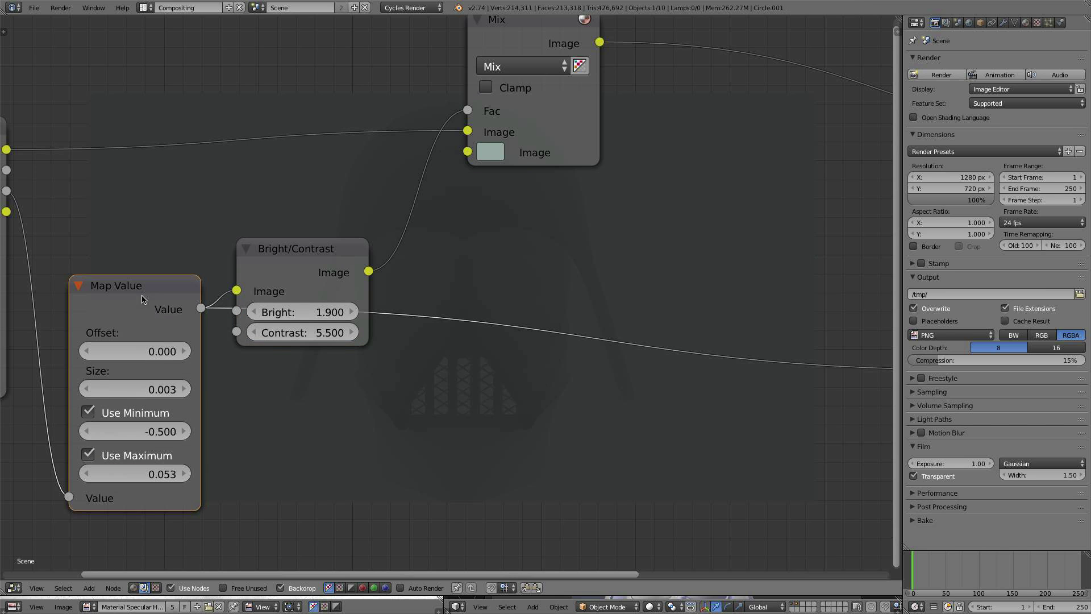
left_click(300, 264, "ctrl+shift")
left_click(185, 290, "ctrl+shift")
left_click(301, 264, "ctrl+shift")
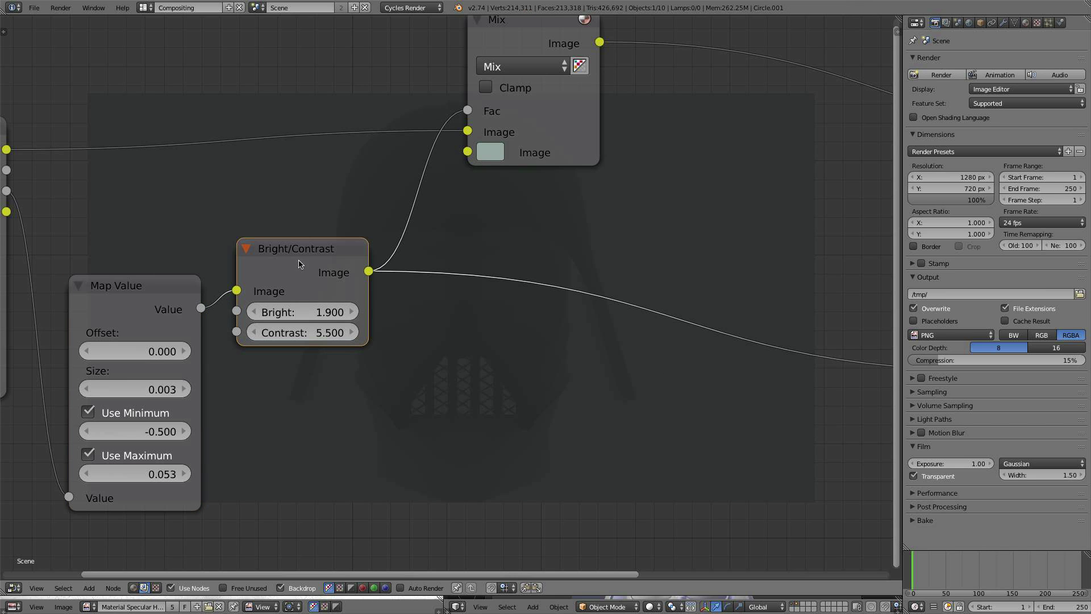
- Preview the Mix result, return the backdrop preview to Bright/Contrast, and set its Contrast to 10.000
middle_click_drag(560, 246, 522, 319)
left_click(521, 120, "ctrl+shift")
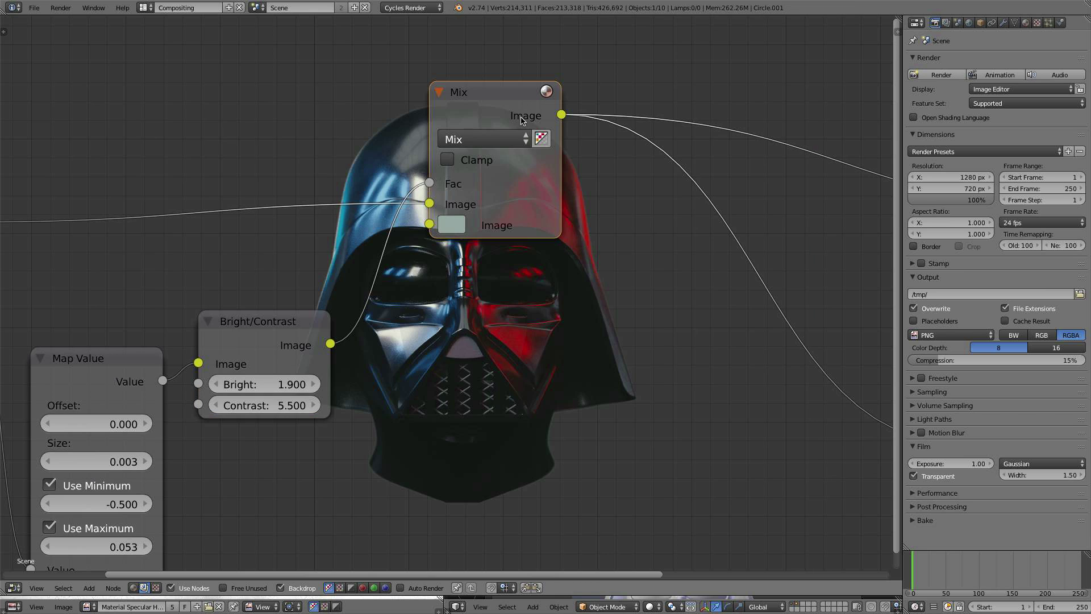
middle_click_drag(411, 384, 339, 311)
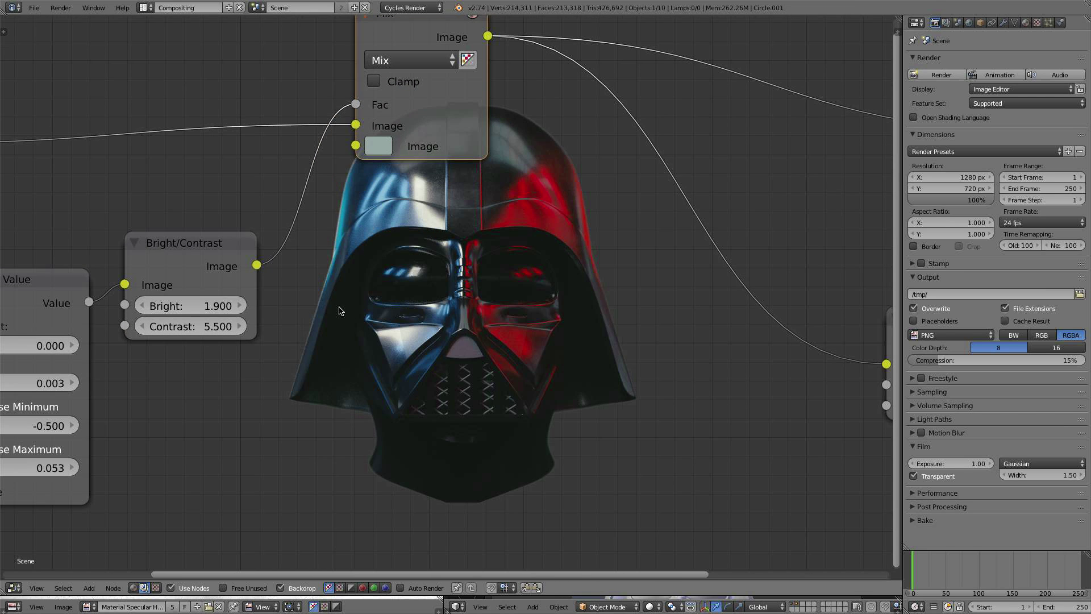
left_click(215, 265, "ctrl+shift")
left_click_drag(210, 329, 239, 328)
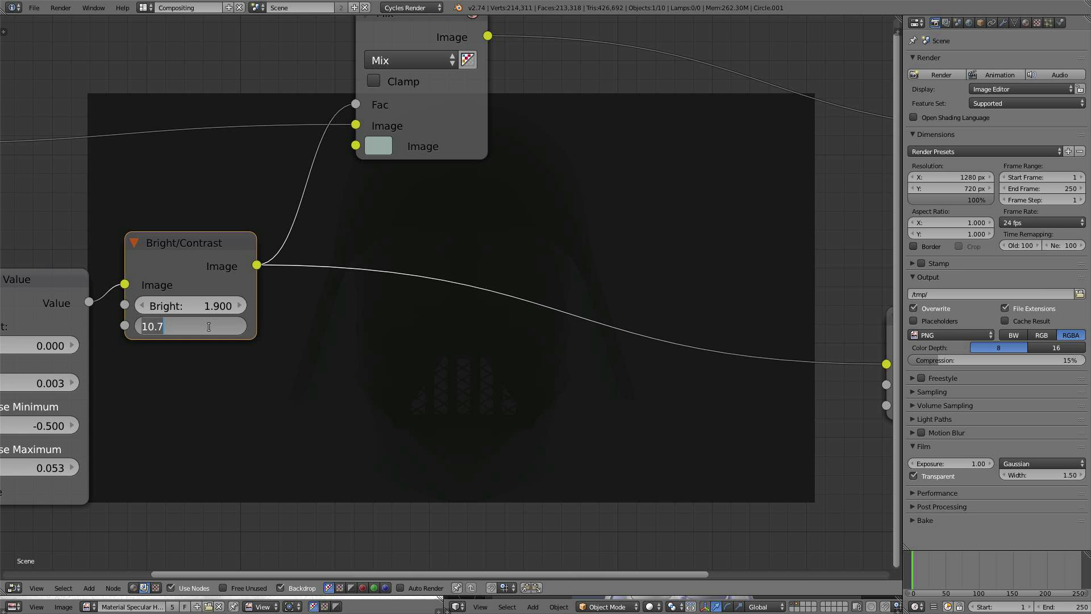
left_click(209, 327)
type("10")
key("Return")
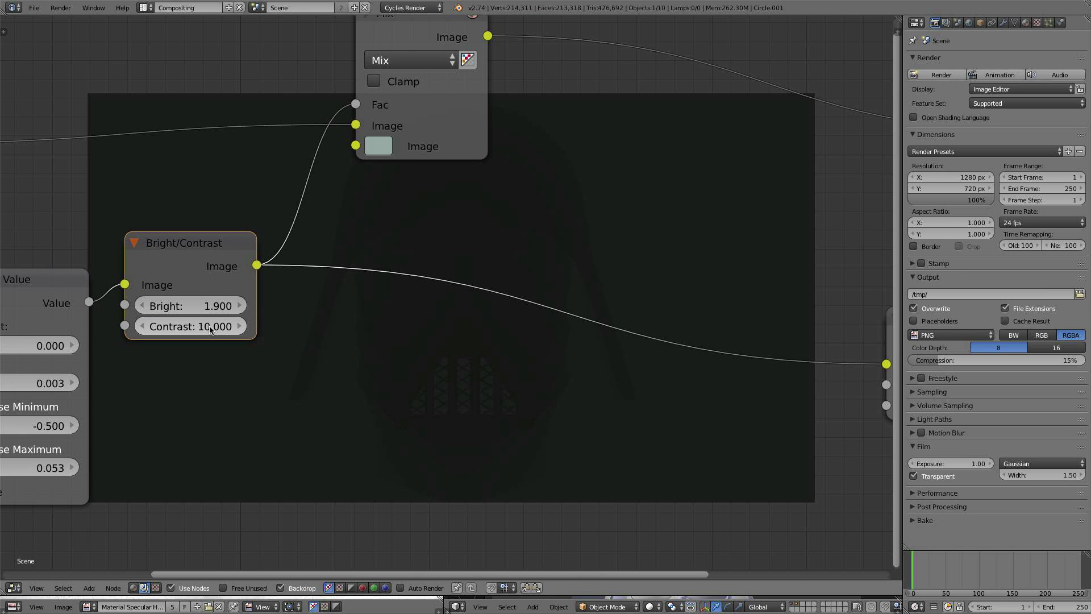
- Raise the Bright/Contrast node's Bright to 2.700 and preview the Mix node's result in the backdrop
left_click(239, 306)
left_click(240, 306)
left_click(240, 305)
left_click(239, 305)
left_click_drag(230, 306, 242, 306)
middle_click_drag(415, 237, 391, 317)
scroll(407, 277, "down", 1)
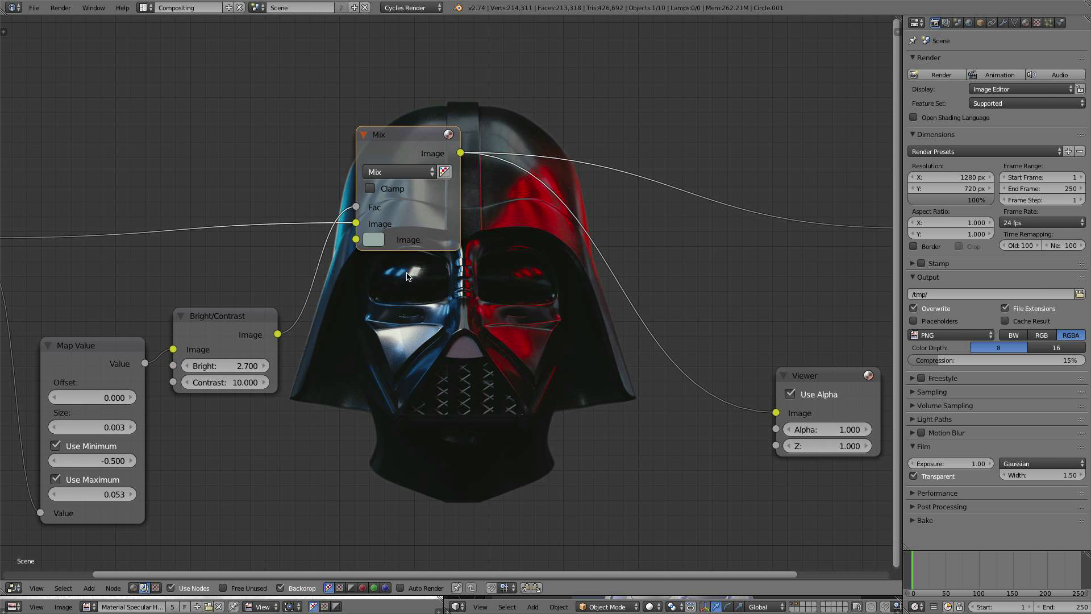
scroll(141, 244, "down", 1)
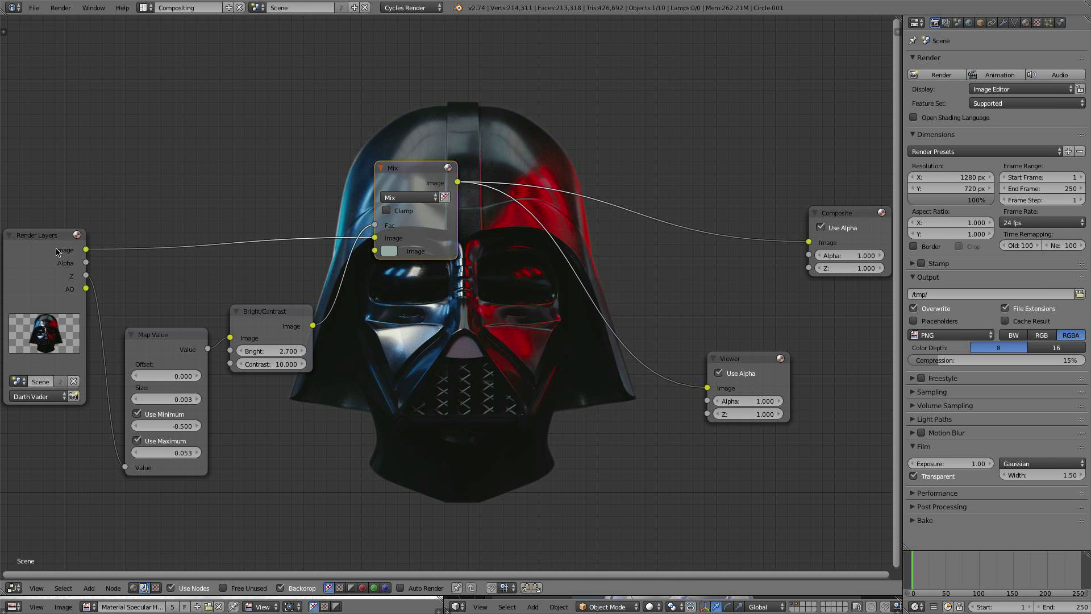
scroll(405, 304, "up", 1)
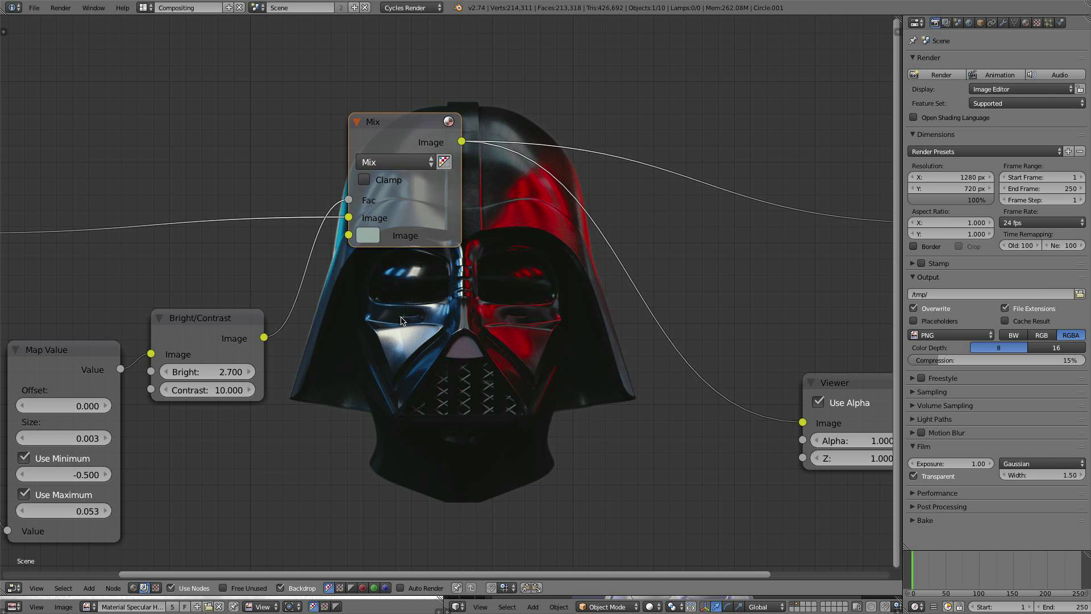
- Set the Bright/Contrast node's Bright to 3.000 and its Contrast to 9.000
left_click(221, 373)
type("3")
key("Return")
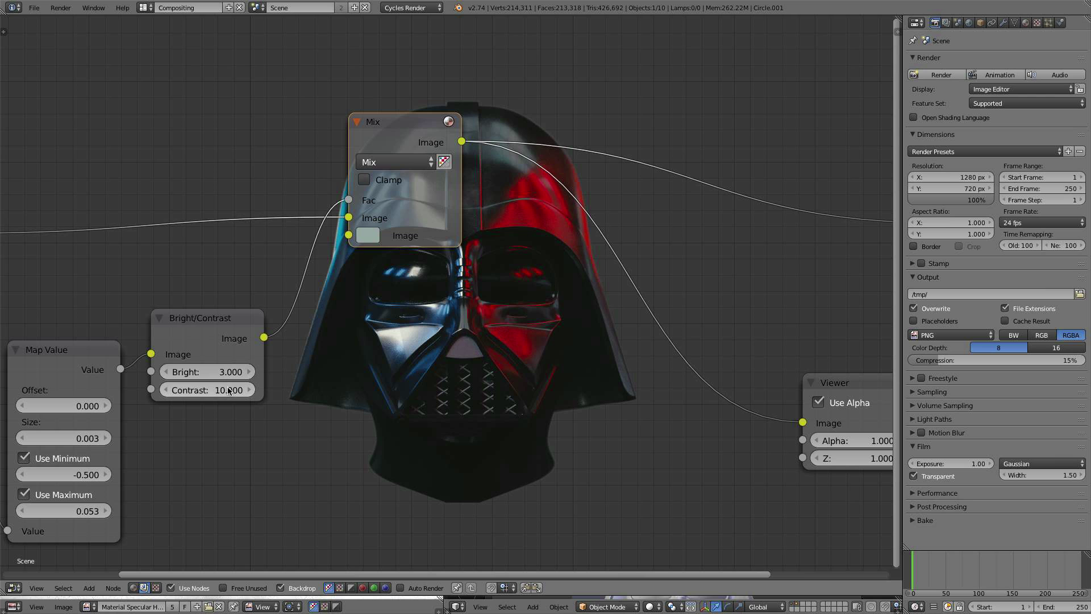
left_click(218, 390)
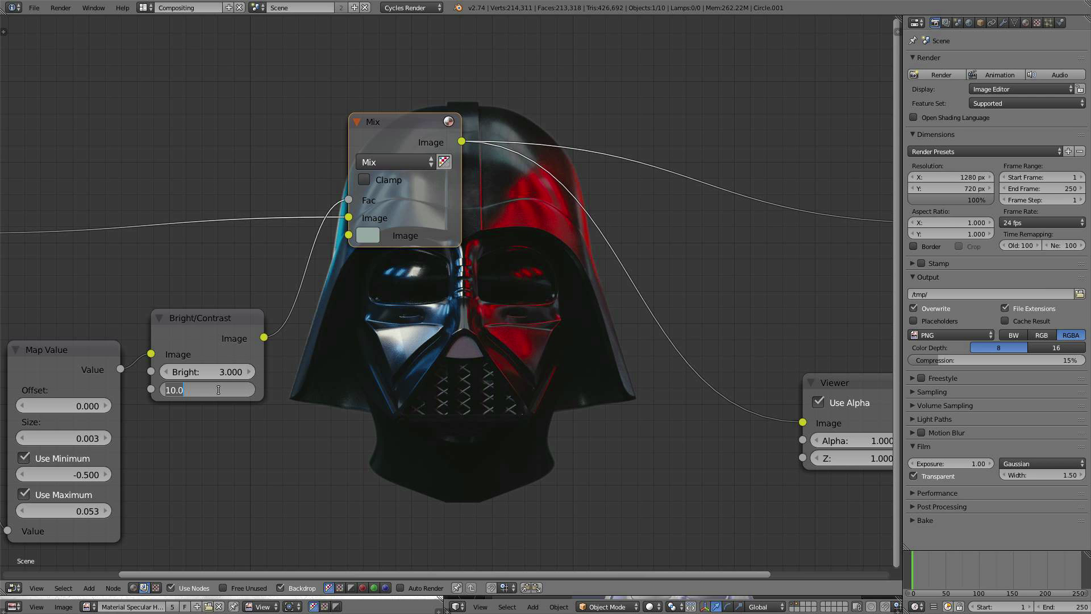
key("Return")
- Reposition the Mix node, insert a second Mix node between it and the Viewer, and set the new node's blend mode to Multiply
scroll(406, 287, "down", 1)
middle_click_drag(438, 241, 312, 355)
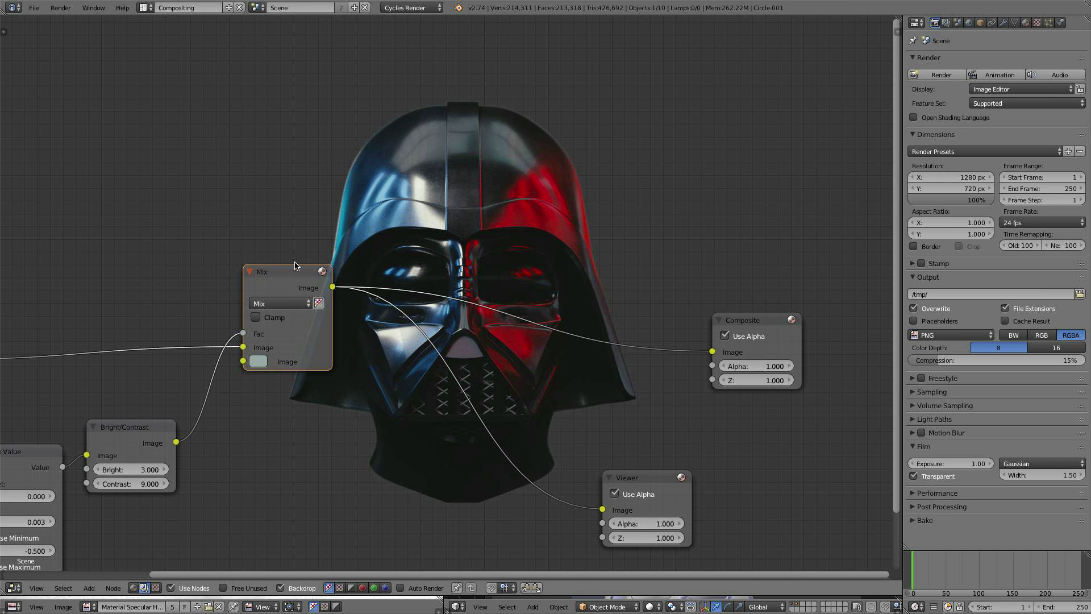
left_click_drag(299, 275, 269, 324)
scroll(459, 381, "down", 3)
middle_click_drag(459, 381, 515, 227)
scroll(464, 194, "up", 4)
key("shift+a")
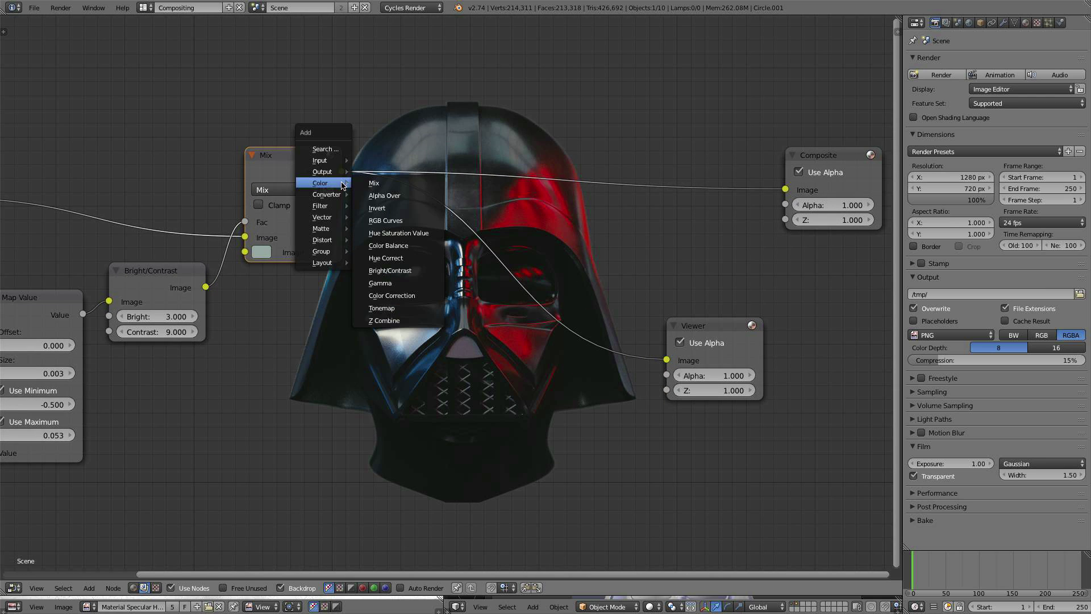
left_click(370, 179)
left_click(369, 186)
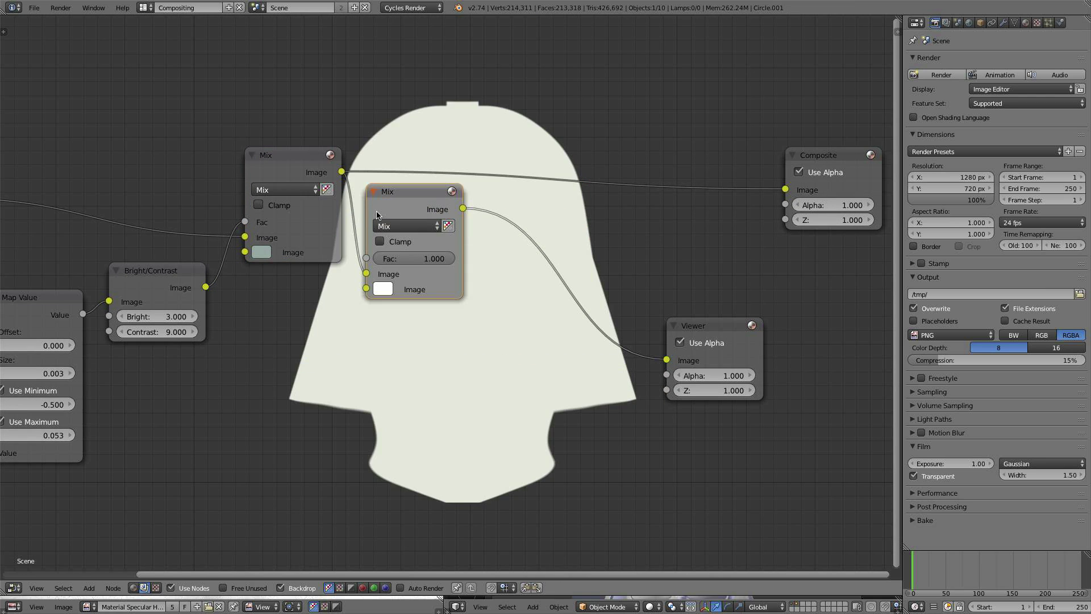
left_click(409, 226)
left_click(414, 273)
- Connect the Render Layers AO output to the Multiply node's second Image input and set its Fac to 0.500
scroll(413, 272, "down", 2)
middle_click_drag(429, 256, 574, 229)
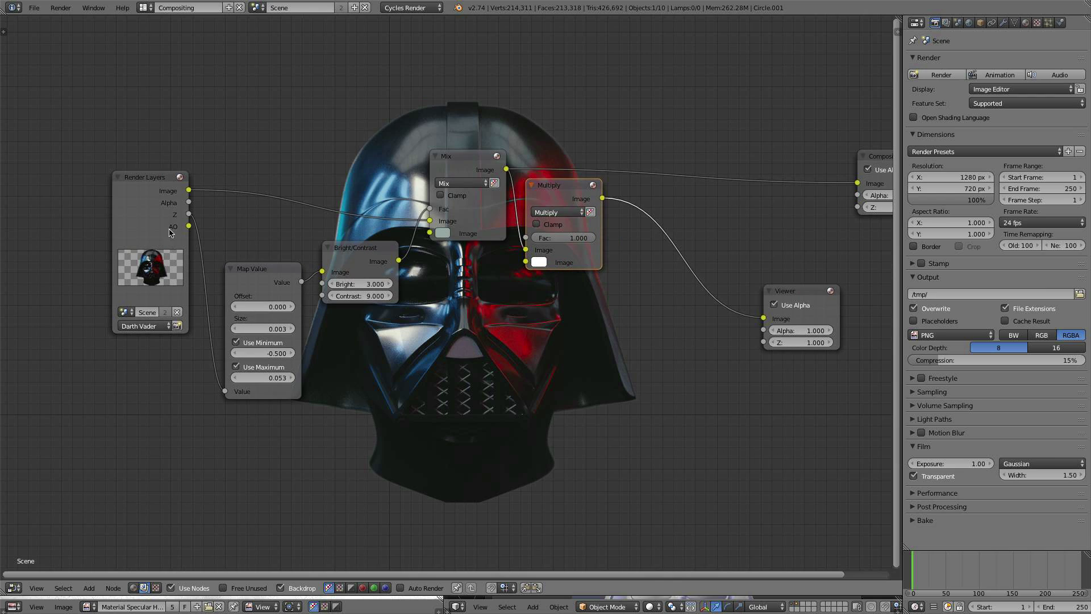
left_click_drag(189, 227, 526, 262)
middle_click_drag(541, 301, 271, 309)
scroll(273, 310, "up", 5)
middle_click_drag(401, 271, 453, 397)
scroll(454, 395, "up", 4)
scroll(454, 397, "down", 2)
left_click(282, 341)
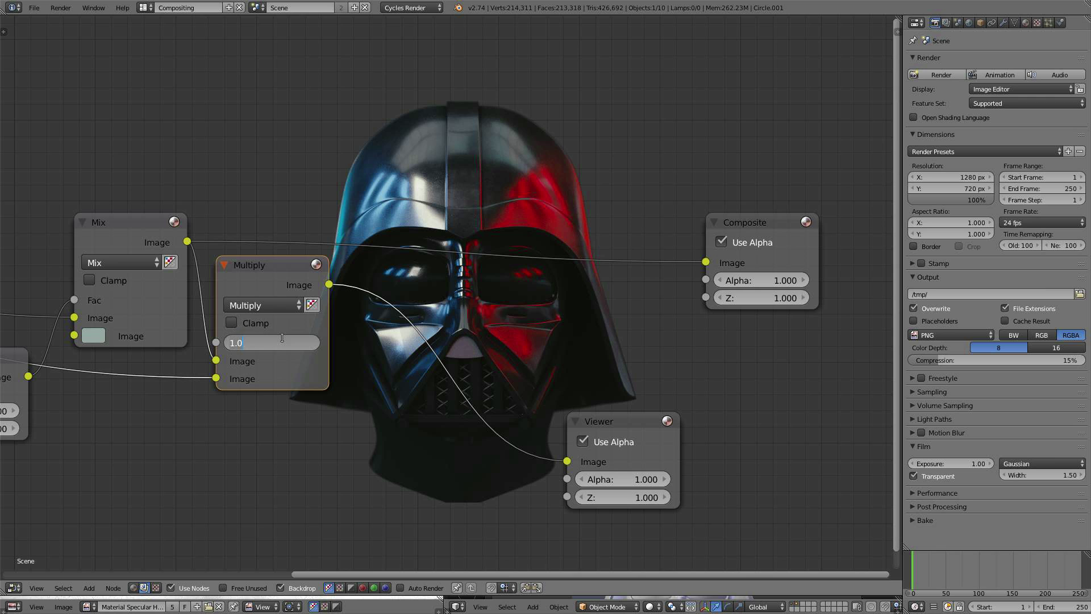
type("0.5")
key("Return")
- Compare the image with and without the AO by switching the backdrop preview between the Mix and Multiply nodes
scroll(362, 350, "down", 3)
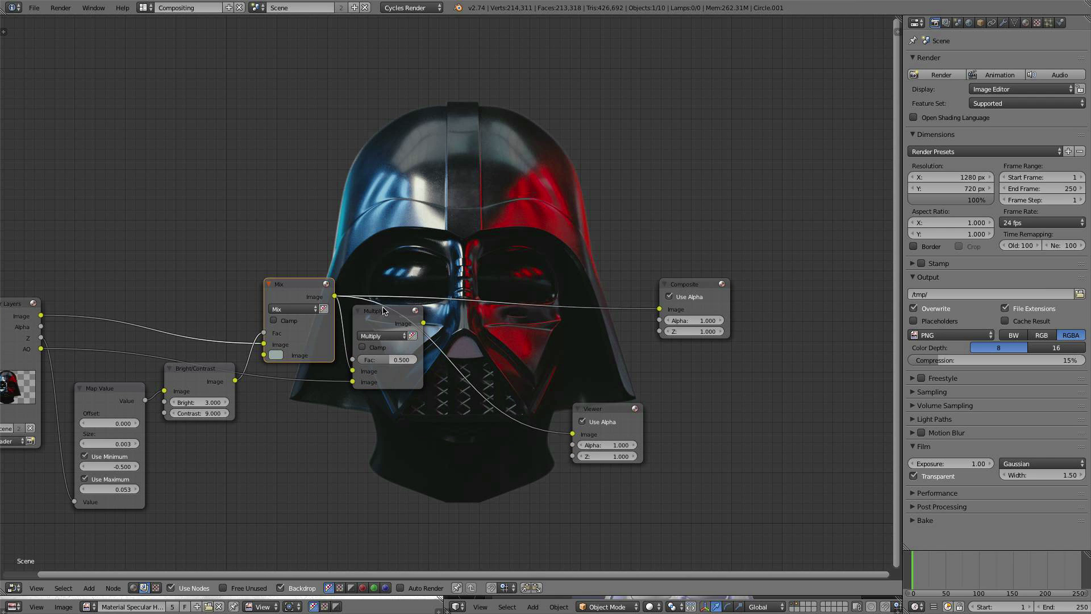
scroll(142, 277, "up", 2)
left_click(143, 277)
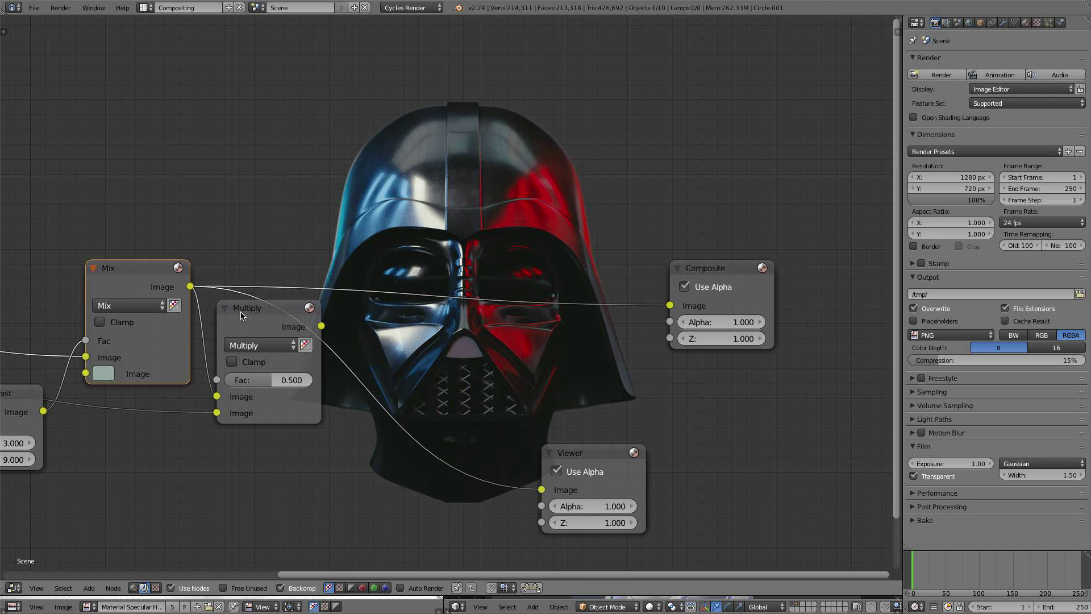
left_click(241, 313)
left_click(115, 284)
left_click(261, 310)
left_click(115, 286, "ctrl+shift")
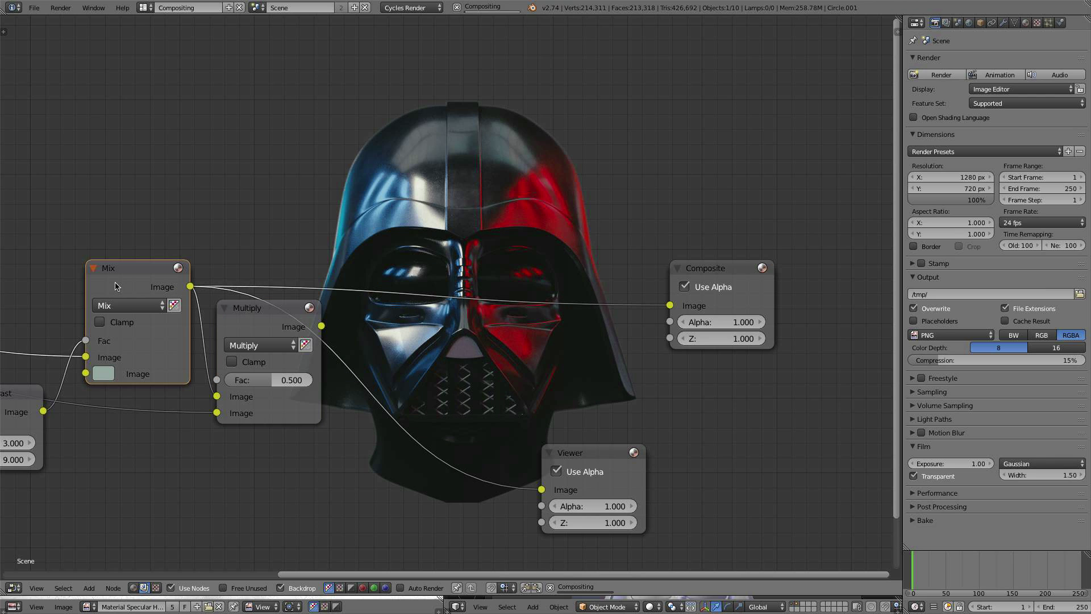
left_click(224, 313, "ctrl+shift")
- Space out the node tree by moving the Composite and Viewer nodes farther away and shifting the Multiply node clear of Mix
middle_click_drag(344, 347, 251, 289)
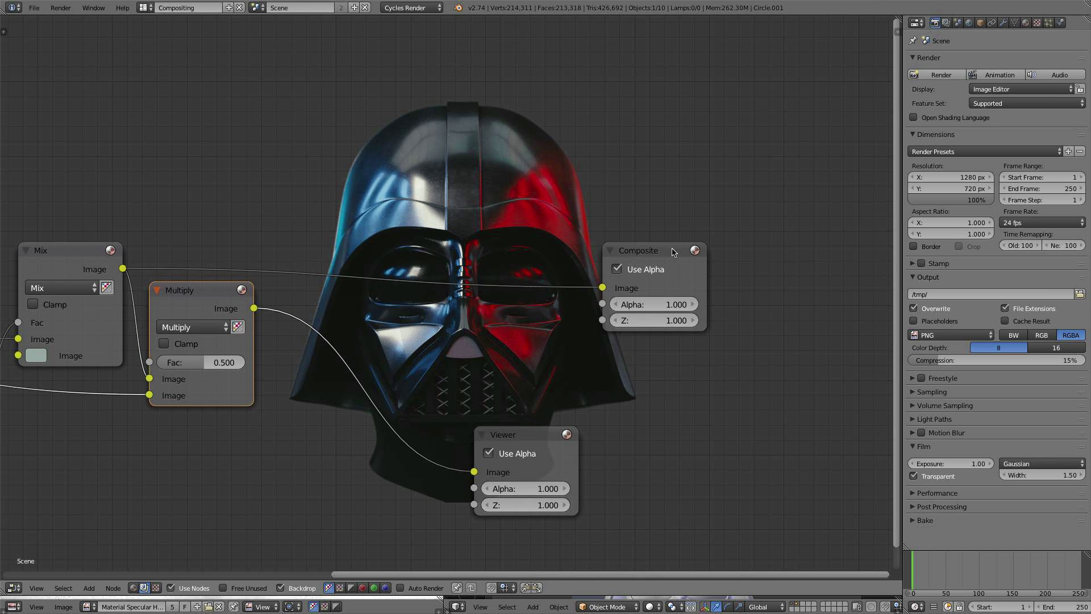
left_click_drag(673, 253, 845, 255)
left_click_drag(560, 442, 85, 328)
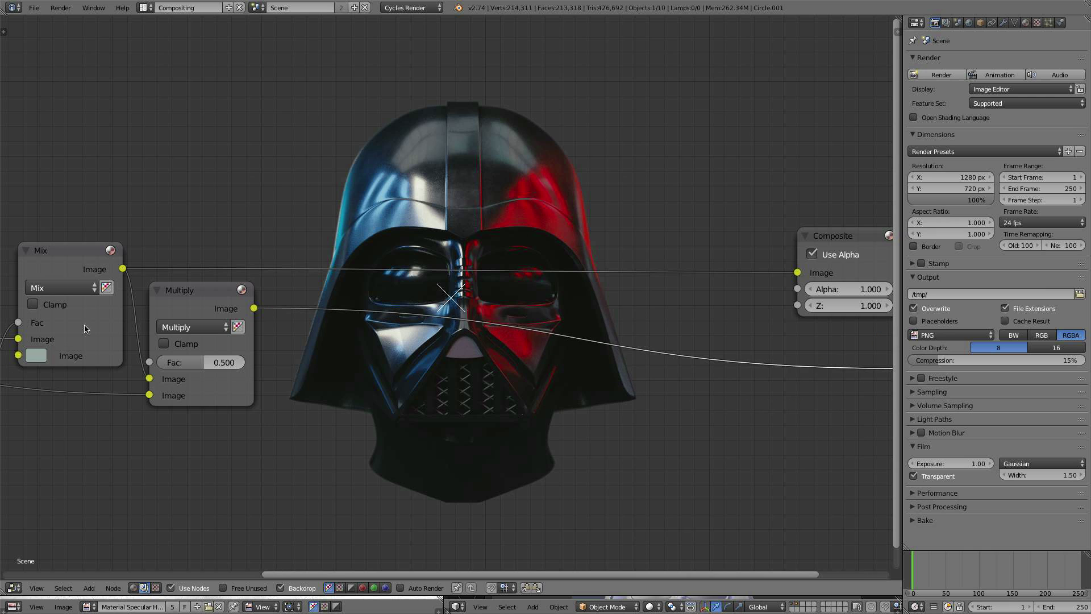
scroll(300, 279, "down", 2)
middle_click_drag(299, 278, 343, 312)
left_click_drag(272, 337, 323, 362)
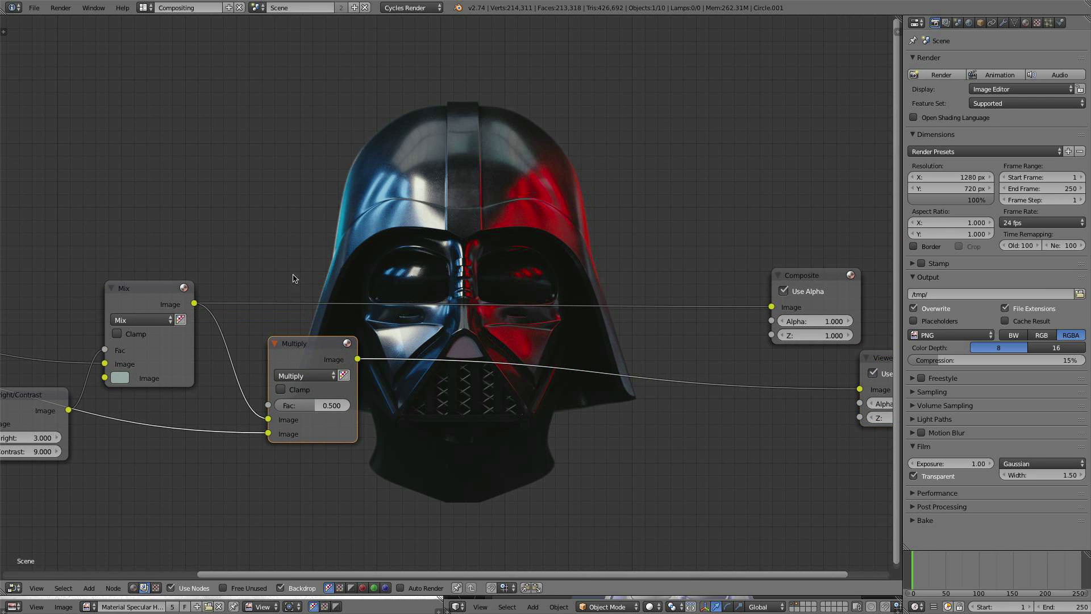
- Add a second Render Layers node above the Mix node and set its layer to Glows
key("shift+a")
mouse_move(224, 229)
mouse_move(205, 204)
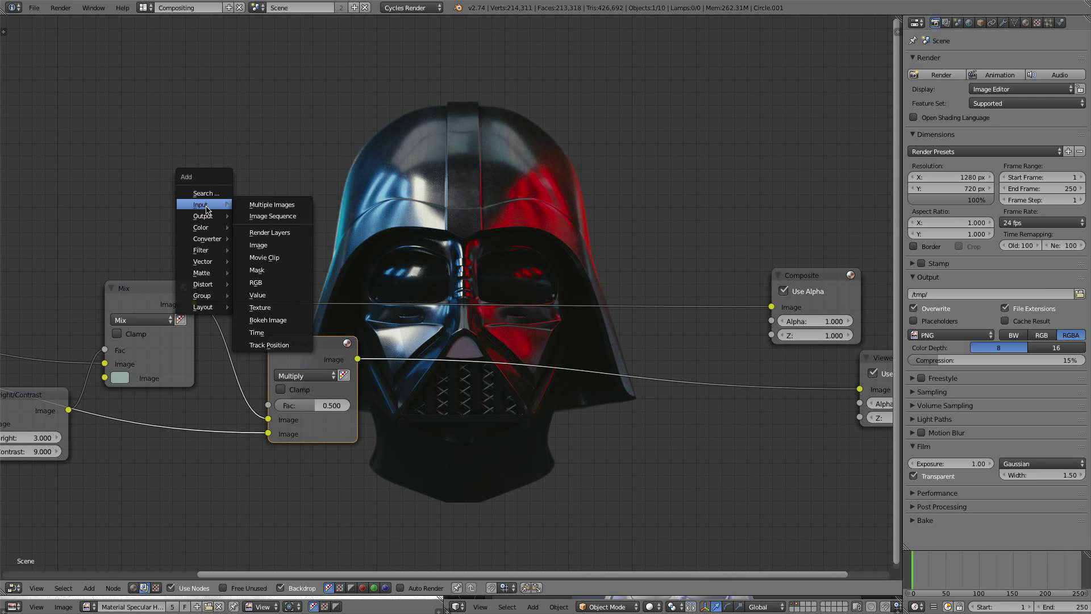
left_click(253, 212)
left_click(146, 69)
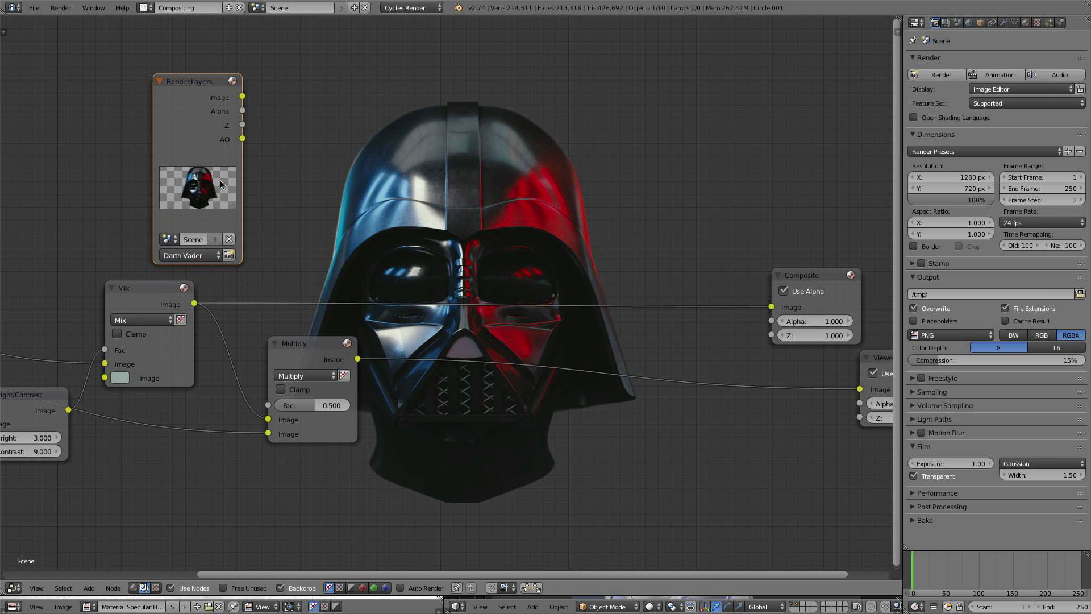
left_click(190, 242)
left_click(187, 232)
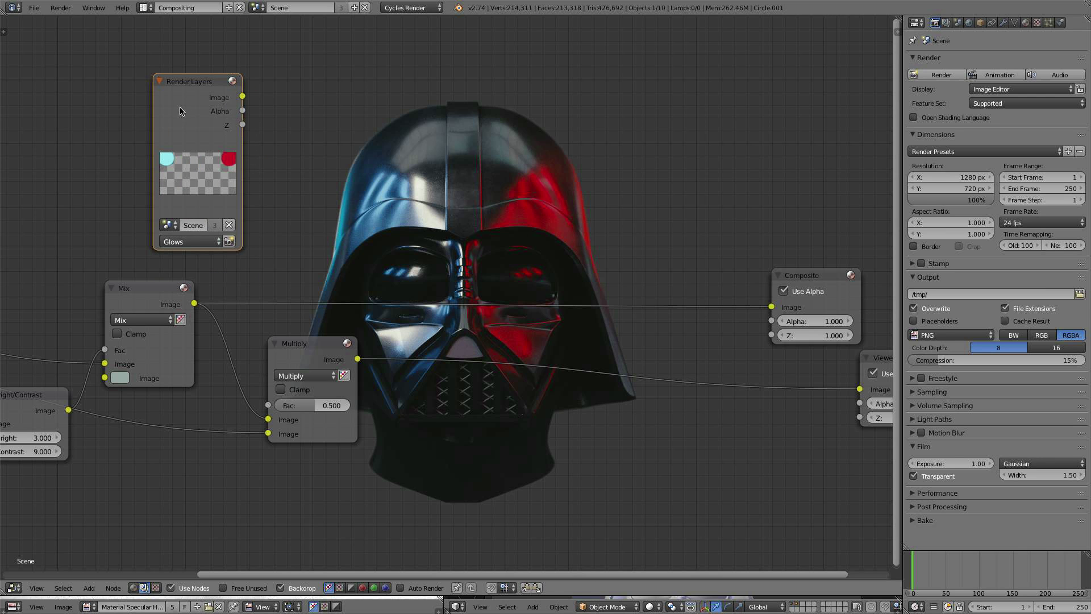
- Move the Glows Render Layers node up and away from the Mix node to leave room for filters
left_click_drag(180, 111, 124, 98)
middle_click_drag(320, 174, 393, 237)
left_click_drag(181, 131, 108, 106)
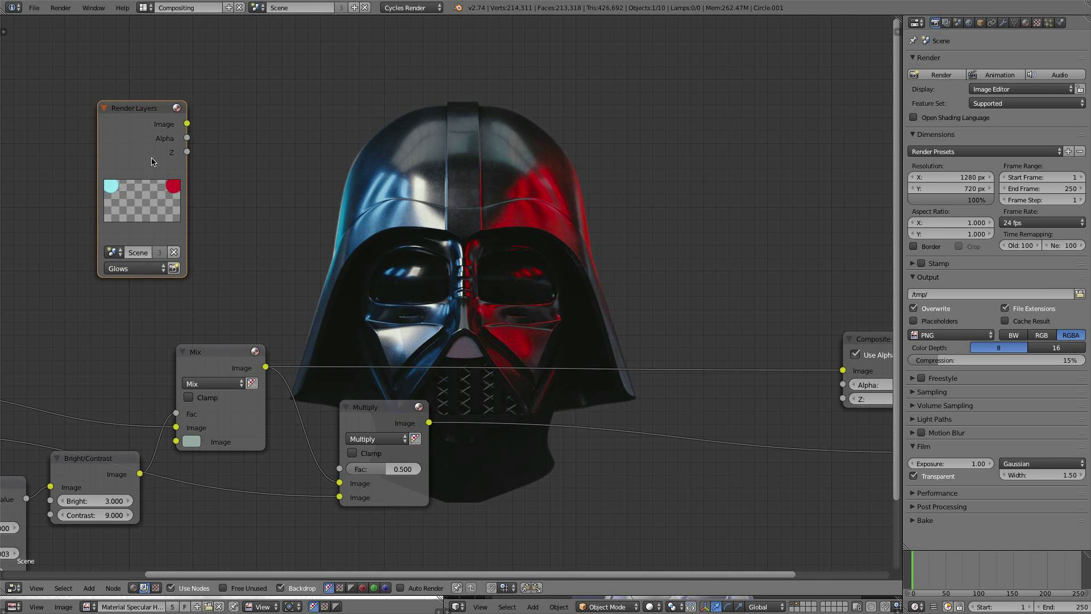
middle_click_drag(291, 160, 307, 233)
left_click_drag(146, 187, 98, 156)
- Add a Blur node set to Fast Gaussian, feed it the Glows layer's Image, and preview its output
key("shift+a")
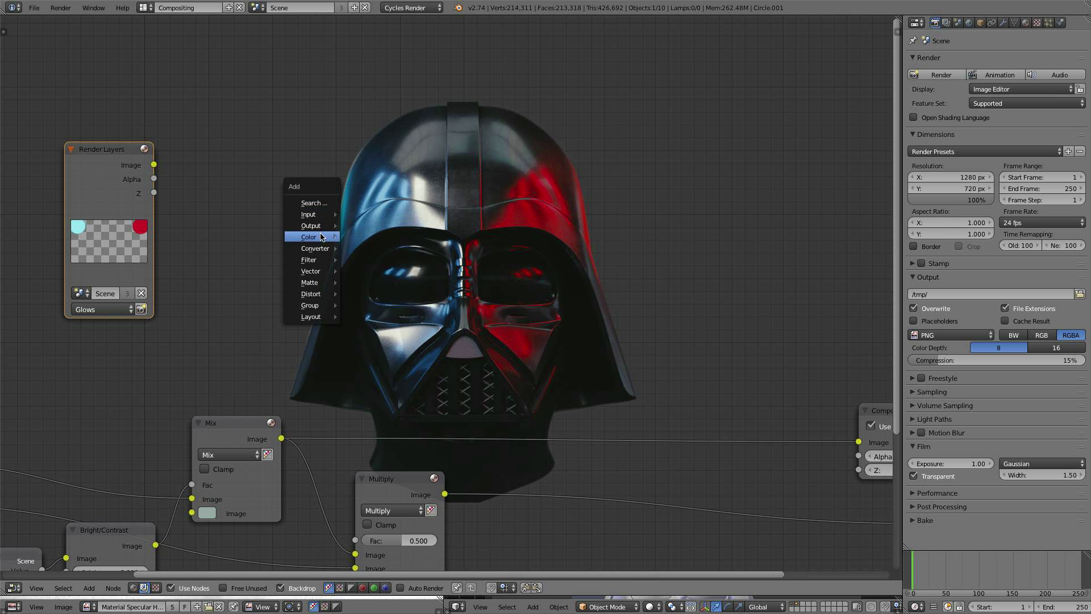
left_click(363, 260)
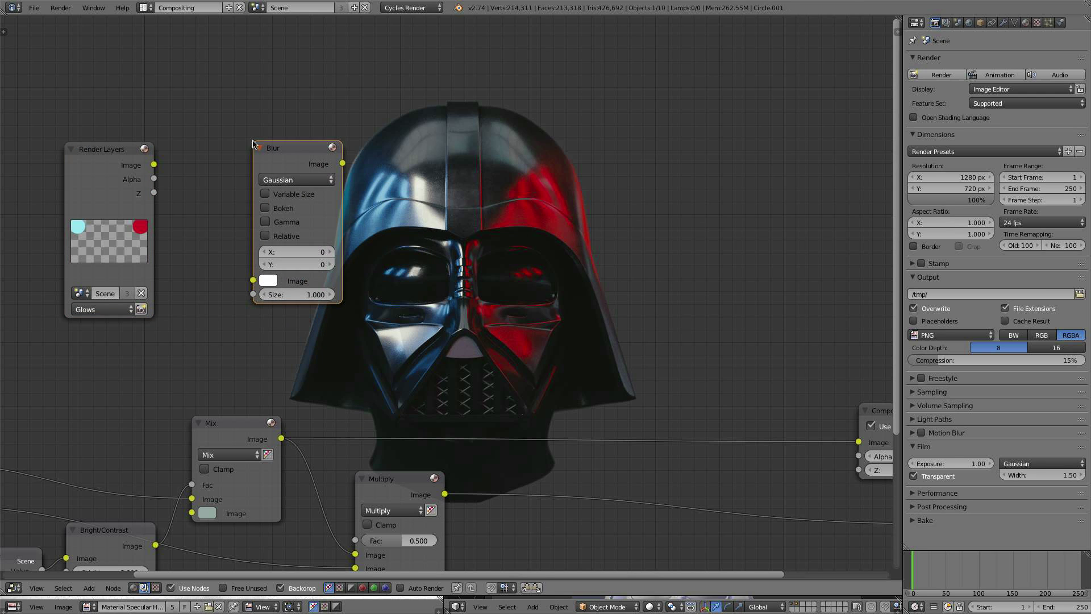
left_click(293, 181)
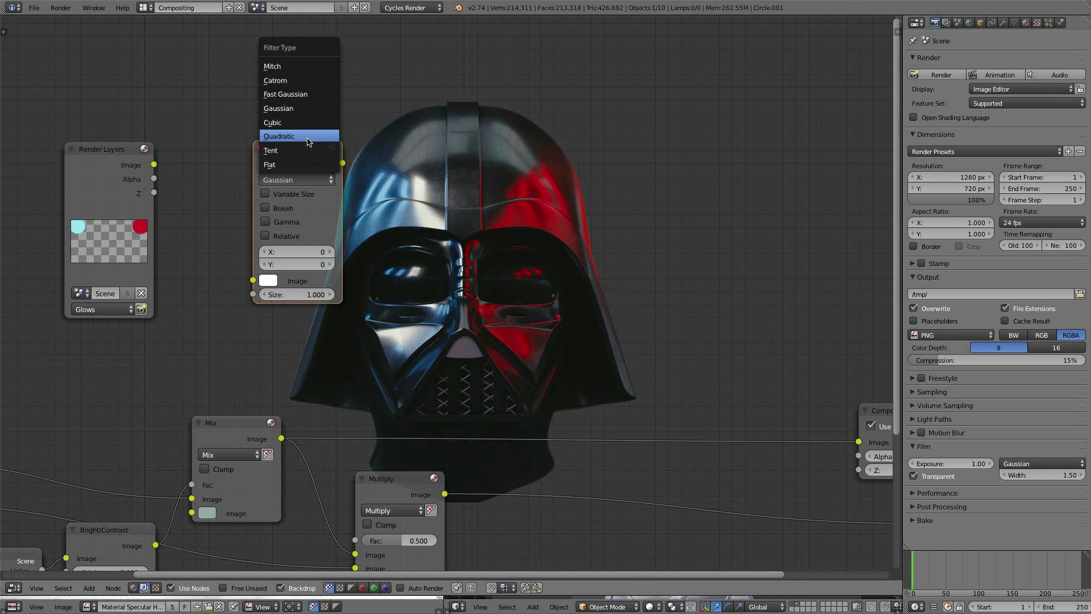
left_click(306, 96)
left_click_drag(153, 165, 257, 239)
left_click(298, 165, "ctrl+shift")
- Make the blur Relative with Y aspect correction and set its X and Y sizes to 5%
left_click(264, 194)
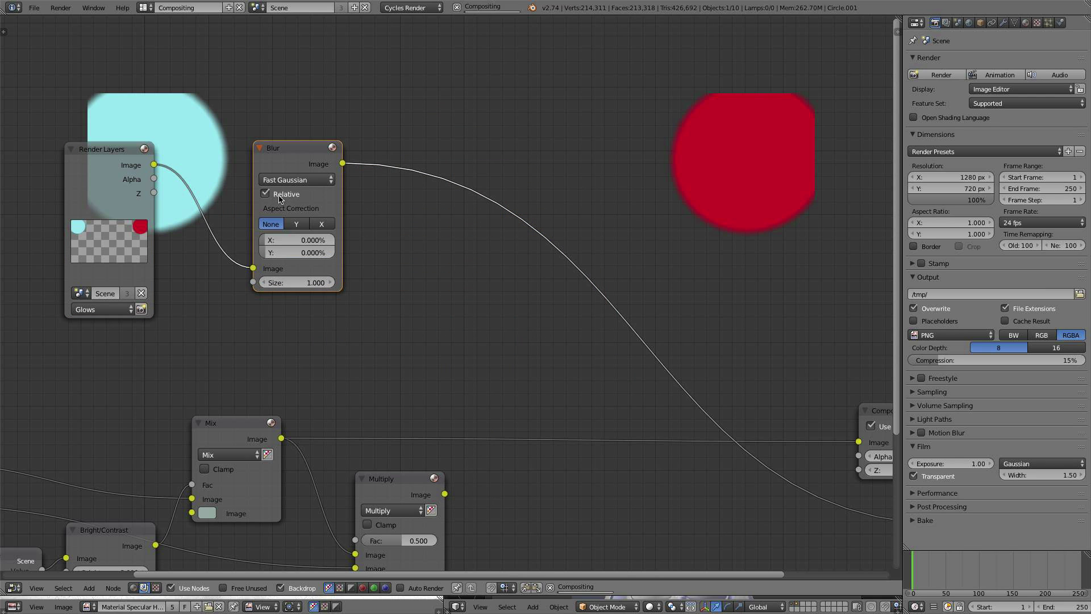
left_click(300, 223)
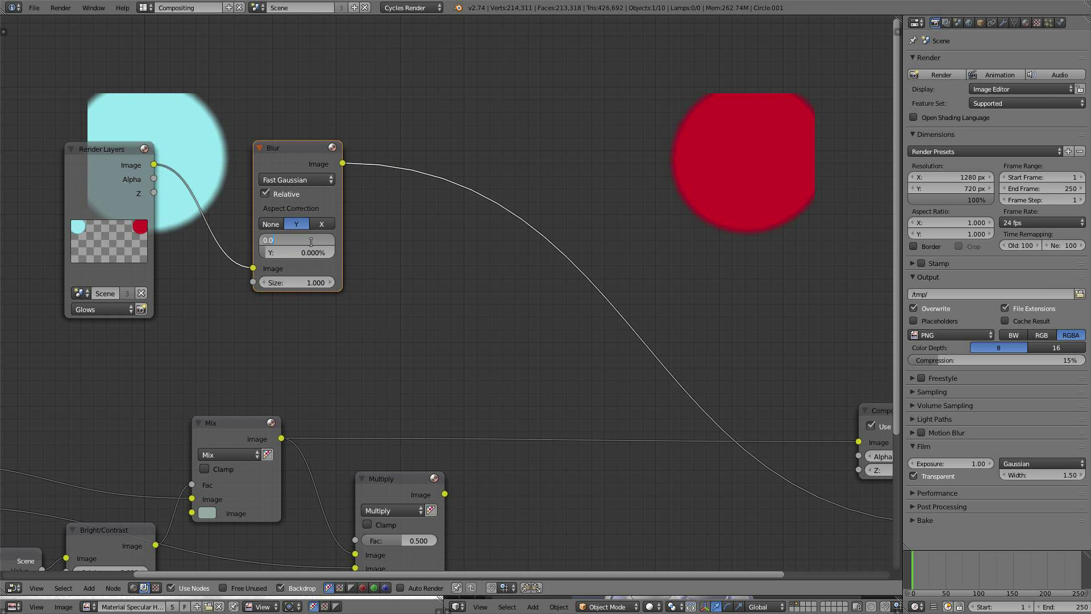
type("5")
key("Return")
left_click(316, 251)
type("5")
key("Return")
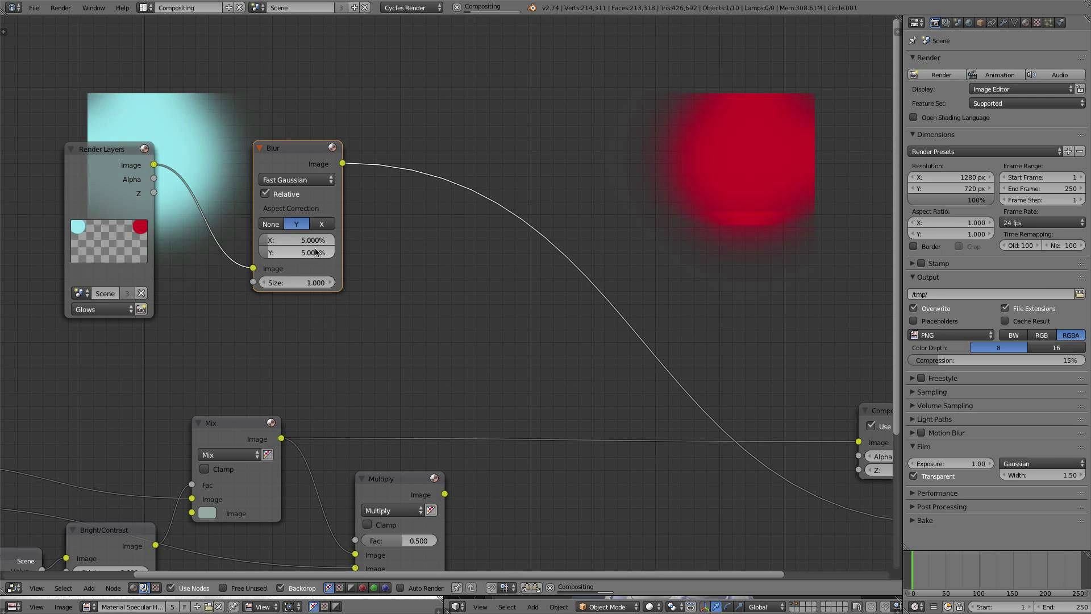
- Move the Blur node down, duplicate it above the original, and set the copy's X and Y sizes to 35%
left_click_drag(327, 168, 294, 214)
key("shift+d")
left_click(295, 45)
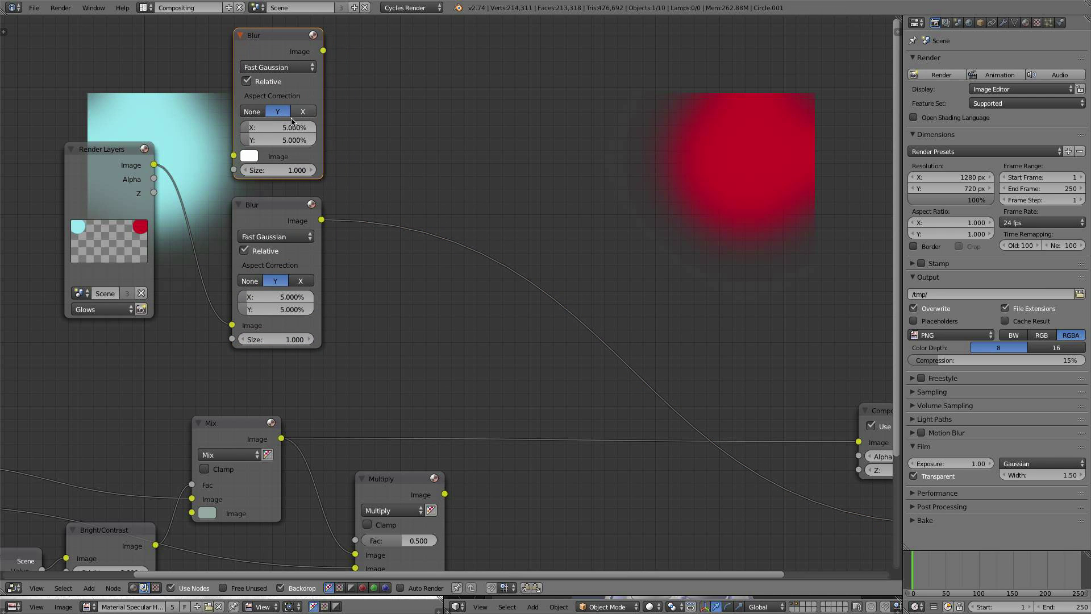
left_click(289, 126)
type("35")
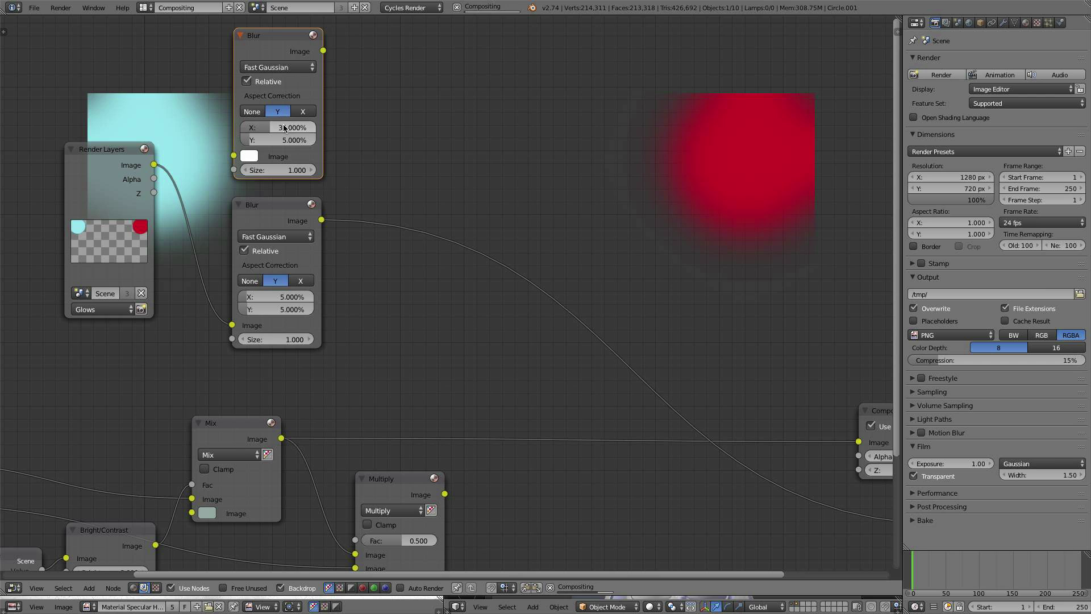
key("Tab")
key("Return")
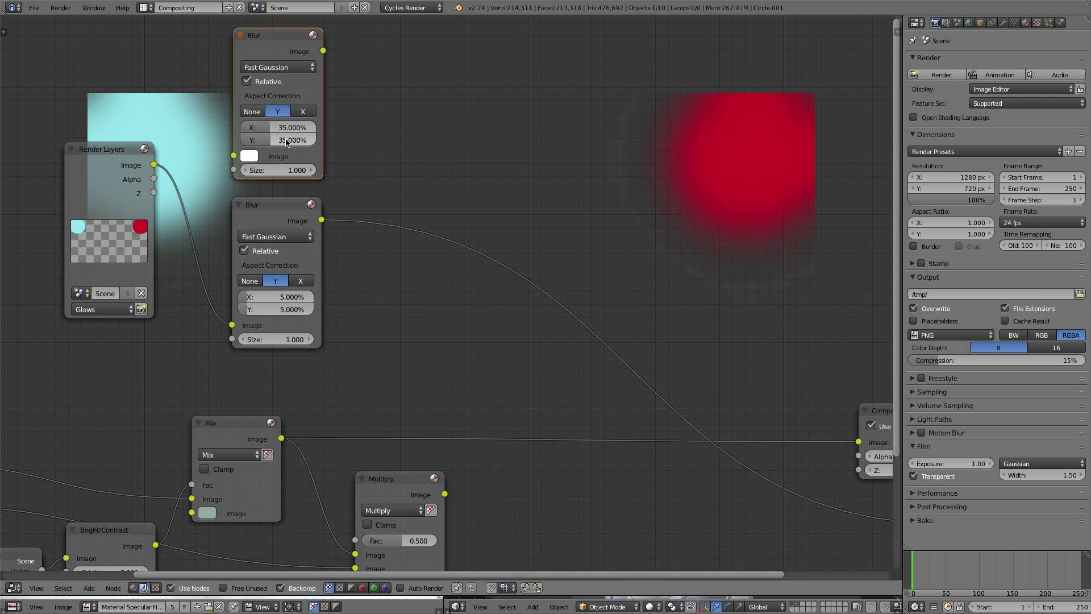
- Connect the Glows layer's Image to the 35% Blur node and preview that blur in the backdrop
left_click_drag(154, 166, 237, 158)
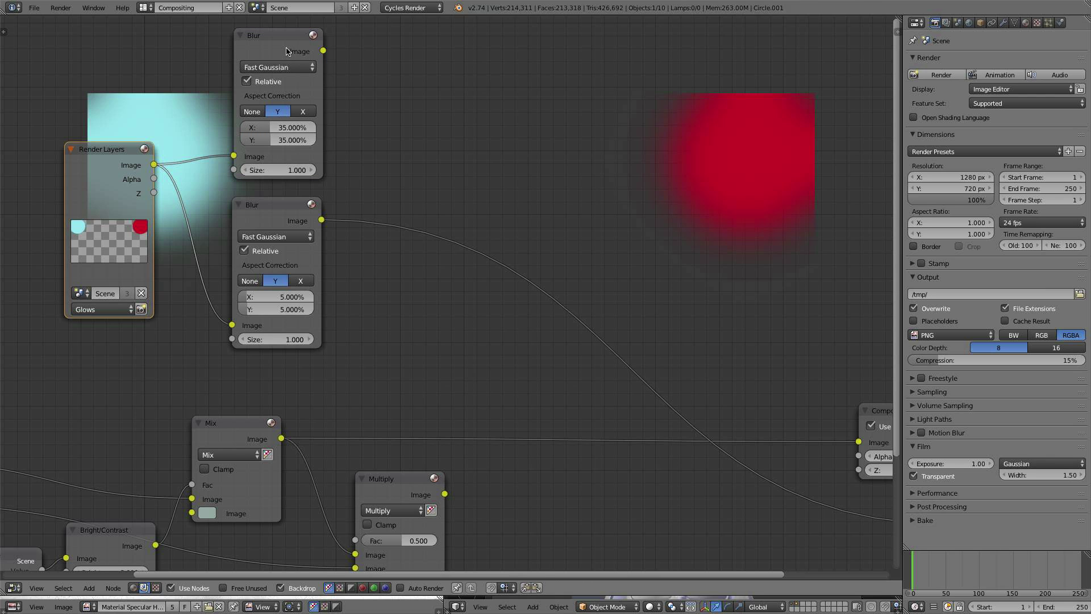
left_click(274, 97, "ctrl+shift")
middle_click_drag(477, 128, 390, 160)
middle_click_drag(341, 199, 236, 166)
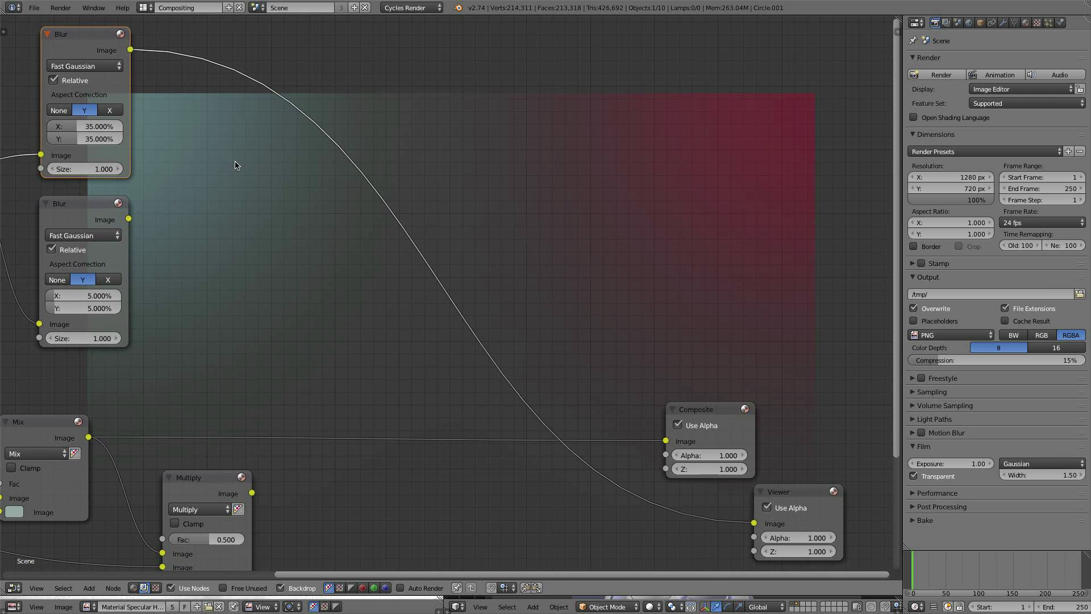
- Insert a Mix node set to Add before the Viewer, with the 5% Blur as first image and the 35% Blur as second
key("shift+a")
mouse_move(228, 139)
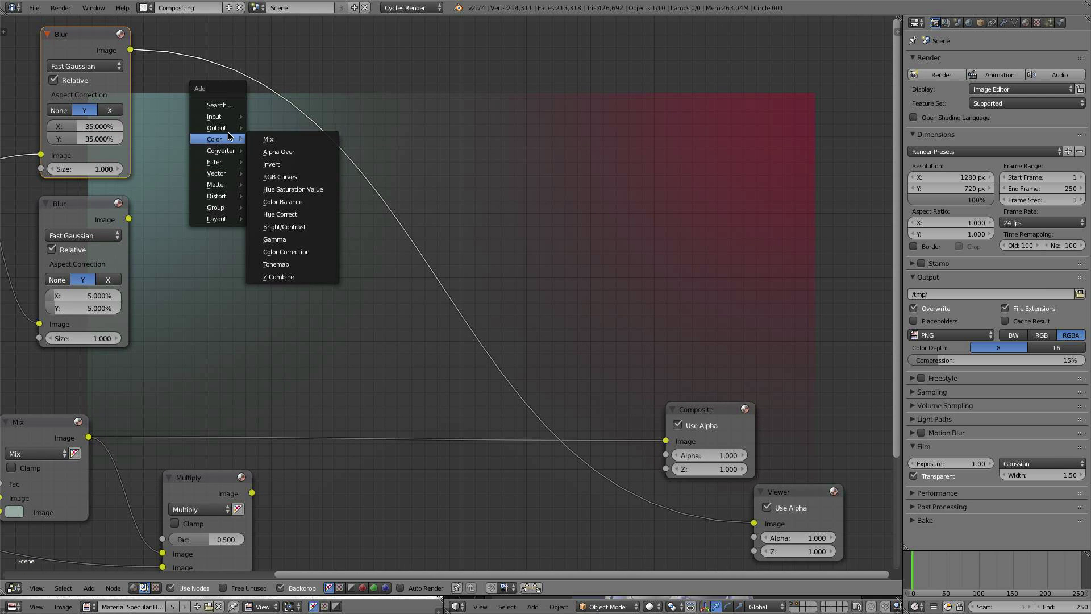
left_click(268, 139)
left_click(319, 171)
left_click(317, 166)
left_click(320, 196)
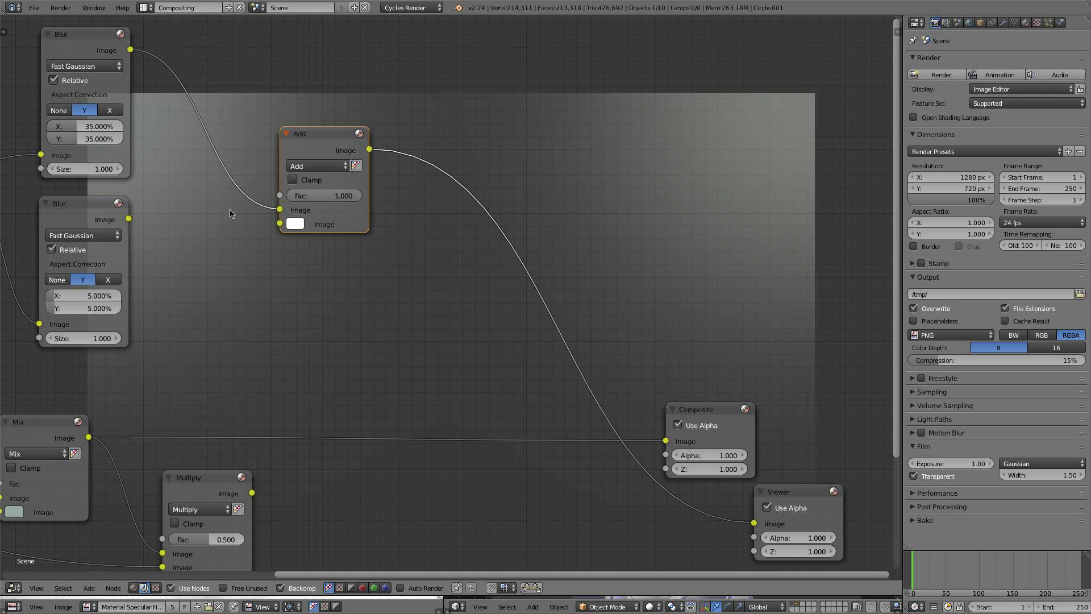
left_click_drag(128, 220, 280, 223)
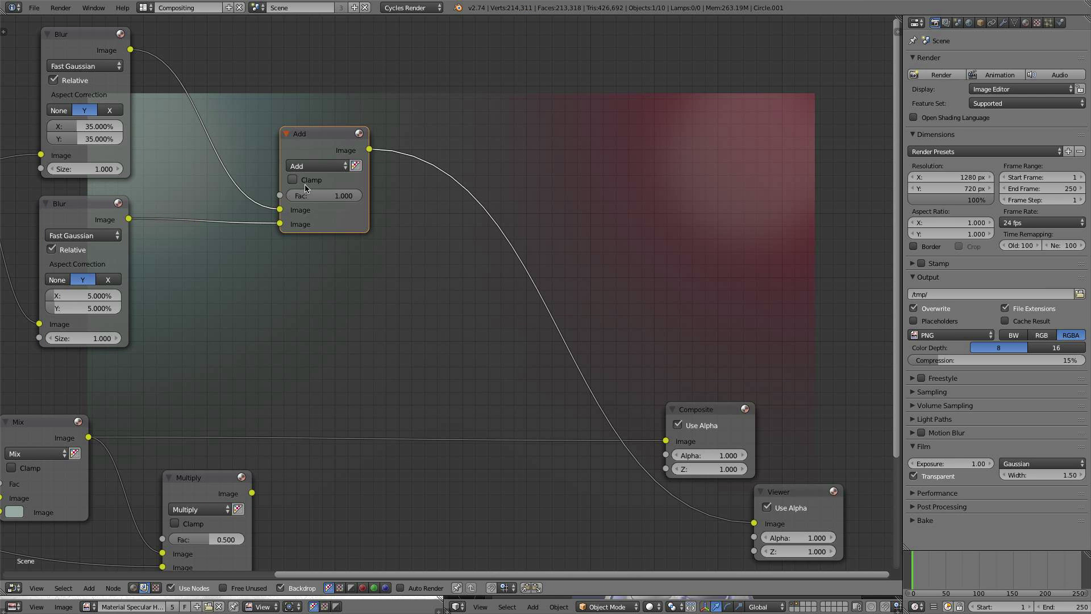
left_click_drag(279, 223, 288, 211)
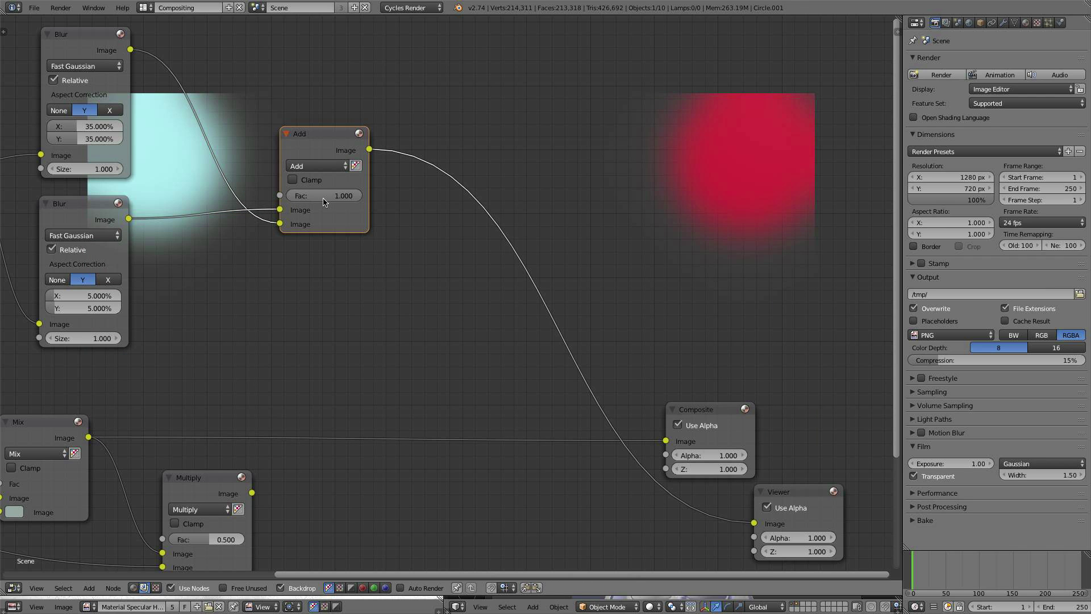
- Rearrange the two Blur nodes so the 5% Blur sits above the 35% Blur, matching the Add node's input order
middle_click_drag(216, 142, 301, 182)
left_click_drag(174, 244, 173, 244)
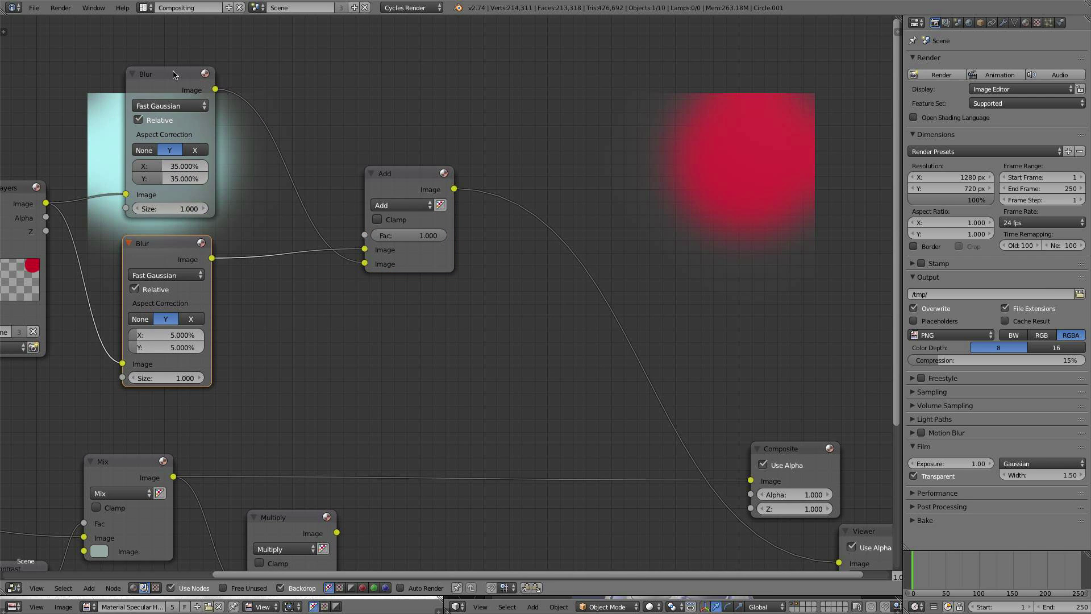
key("g")
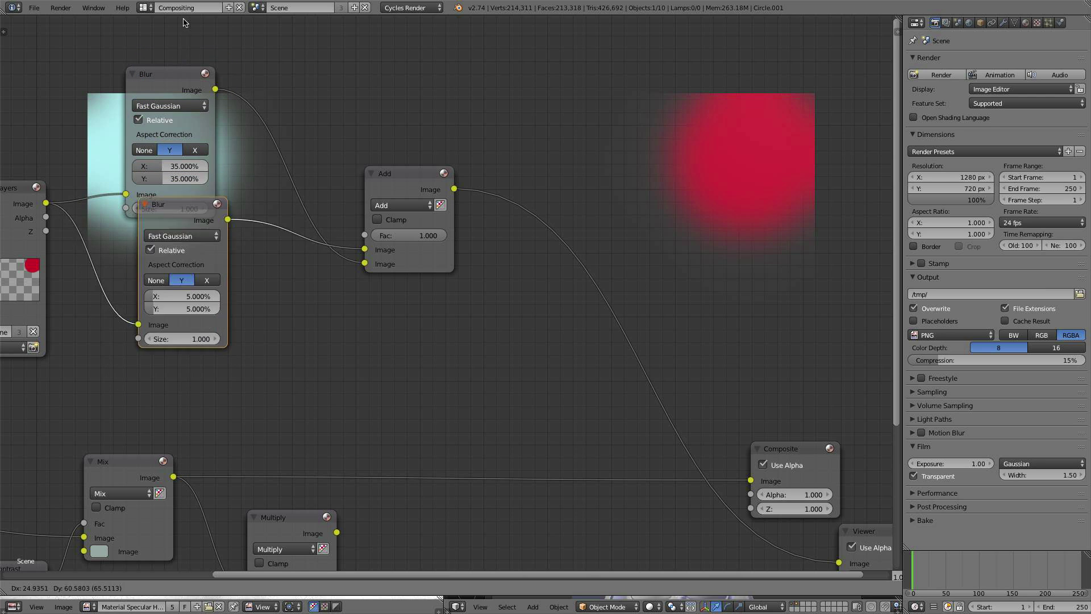
left_click(184, 261)
left_click_drag(161, 95, 167, 293)
scroll(178, 245, "down", 1)
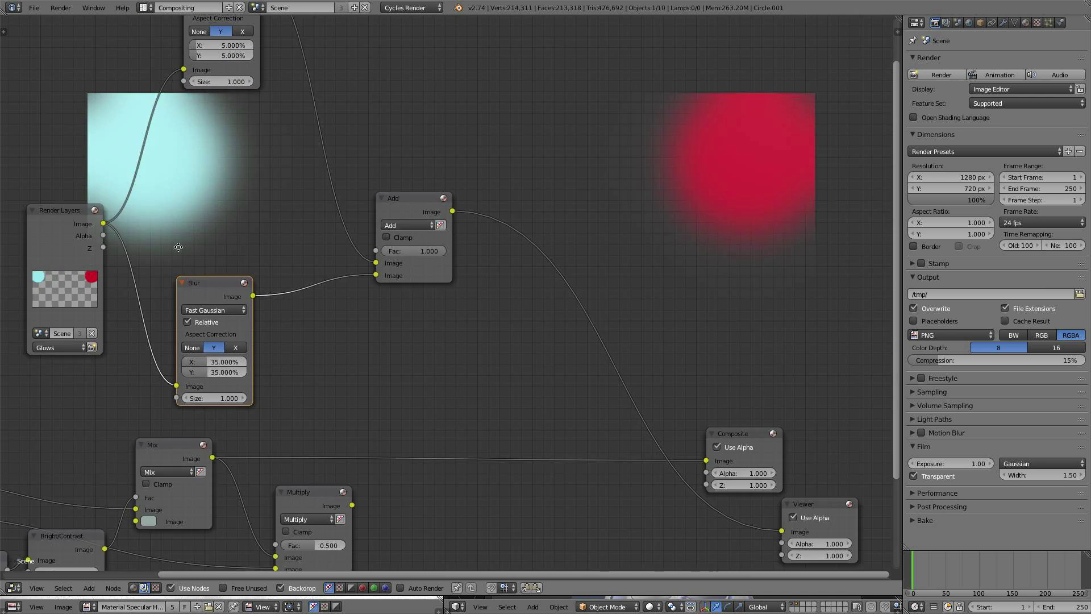
middle_click_drag(178, 245, 184, 304)
left_click_drag(192, 38, 168, 191)
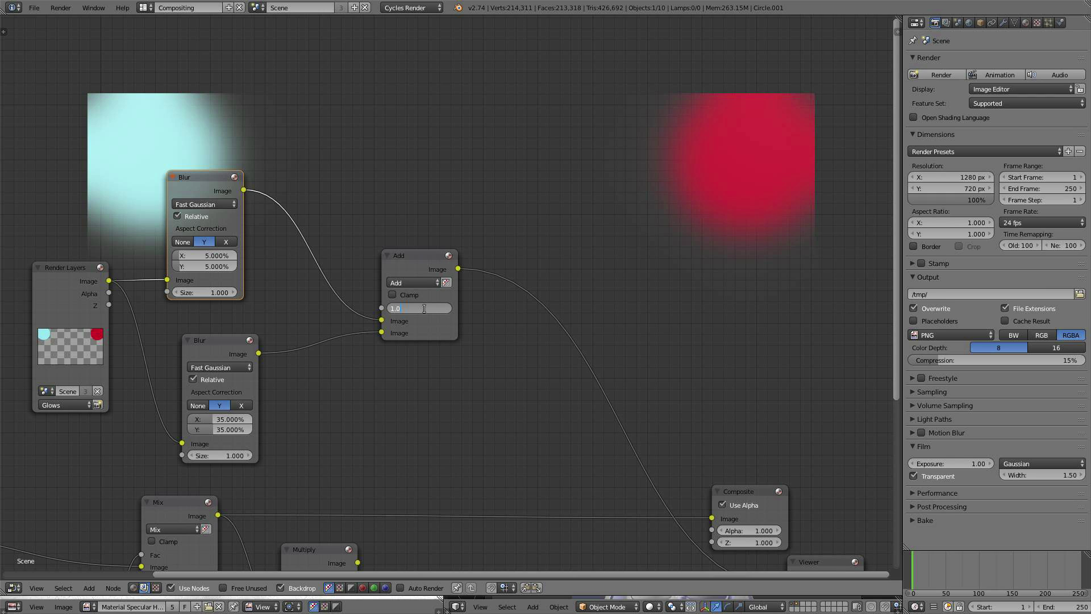
- Set the Add node's Fac to 5, nudge the 35% Blur node upward, and preview that blur followed by the Add result
type("5")
key("Return")
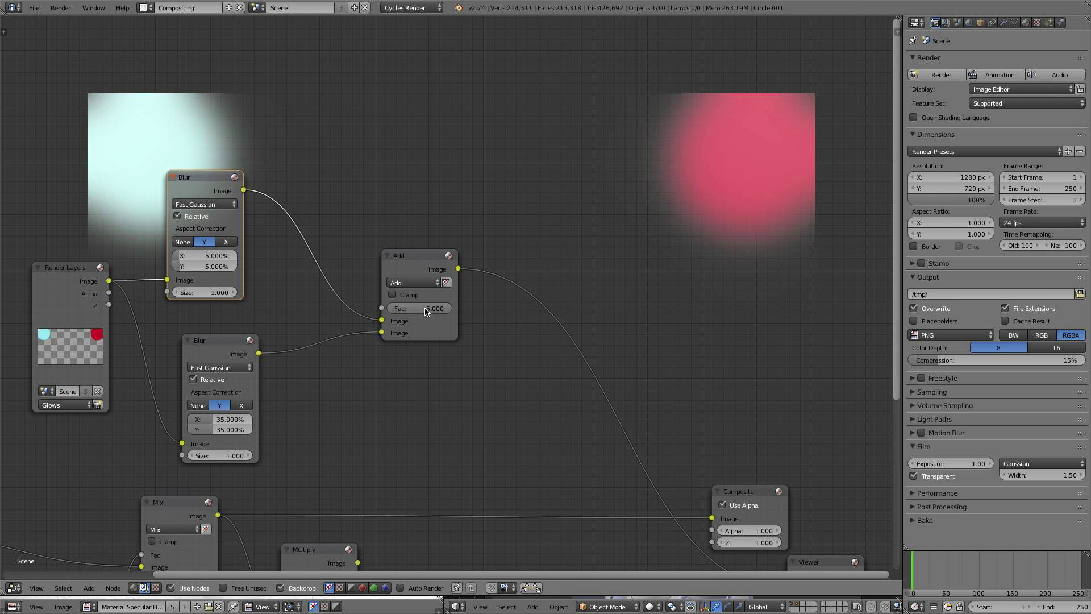
left_click_drag(254, 346, 257, 331)
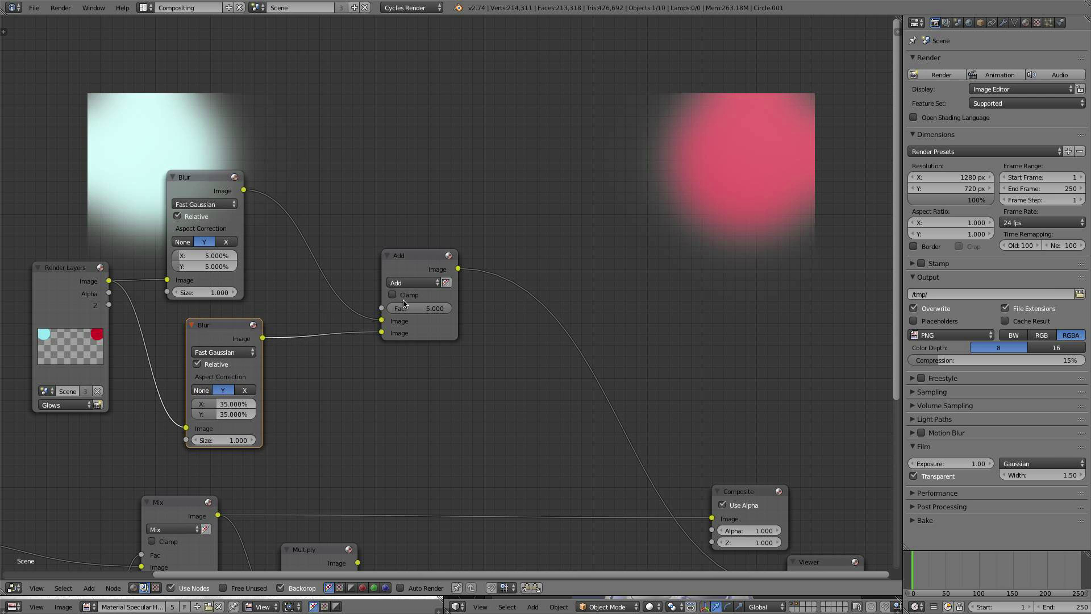
left_click(229, 329, "ctrl+shift")
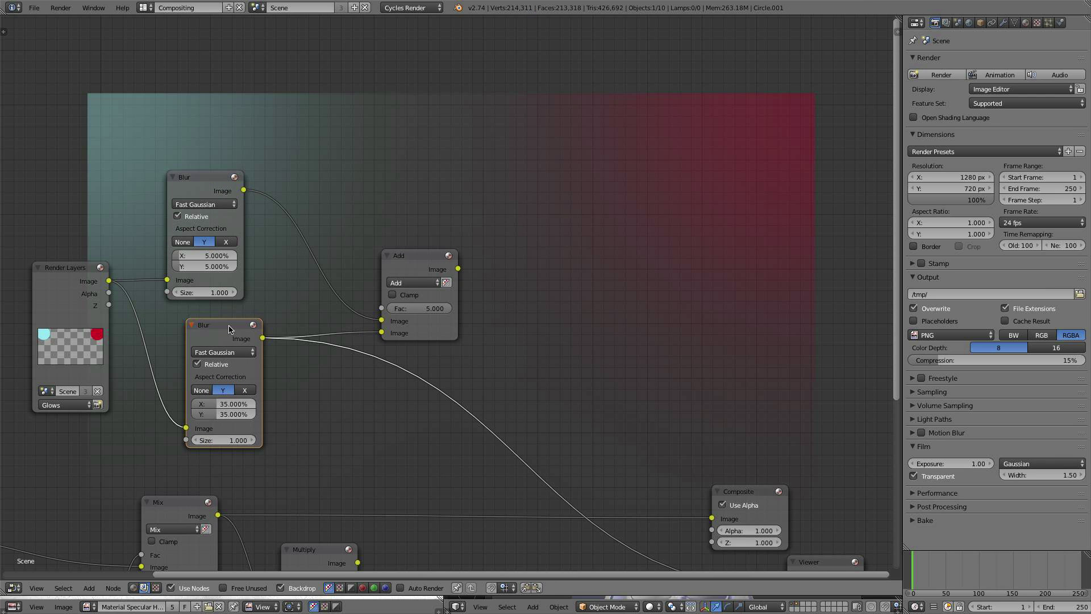
left_click(433, 265, "ctrl+shift")
middle_click_drag(541, 239, 410, 203)
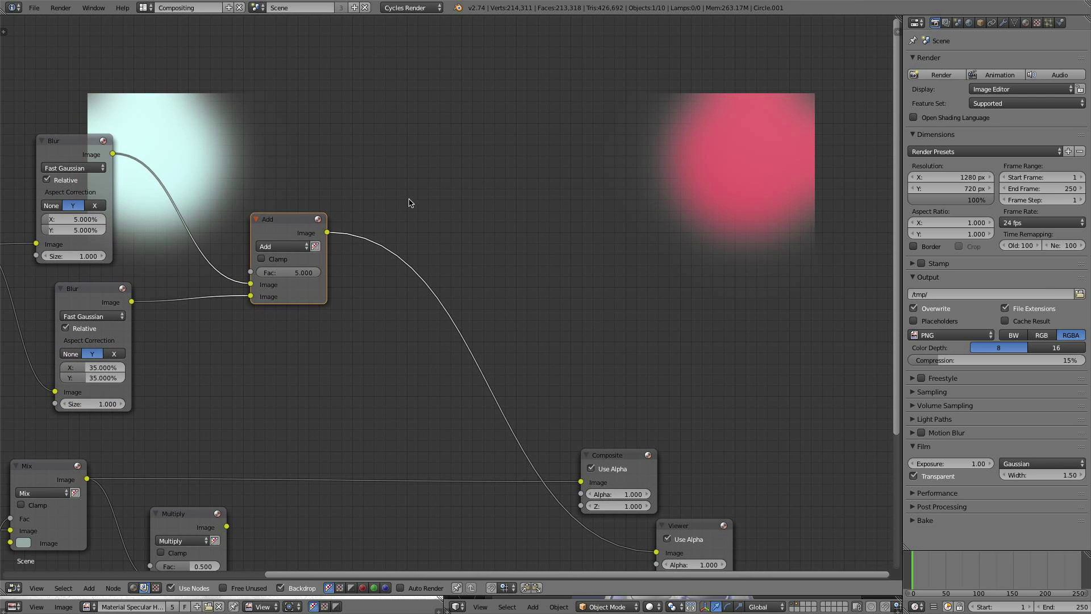
middle_click_drag(388, 299, 471, 278)
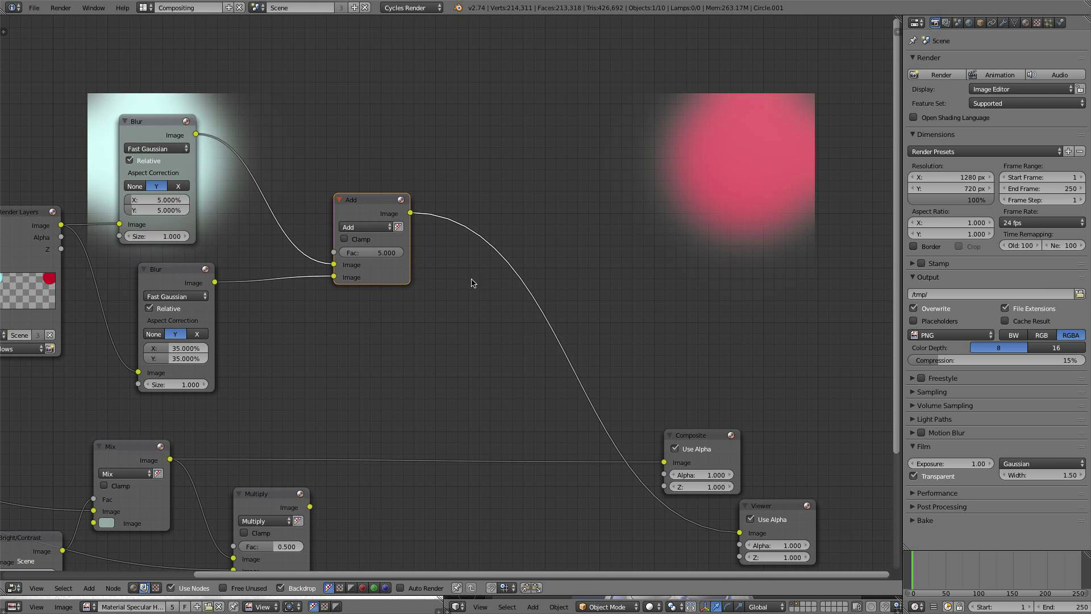
scroll(446, 281, "up", 2)
scroll(342, 396, "down", 3)
middle_click_drag(326, 416, 367, 392)
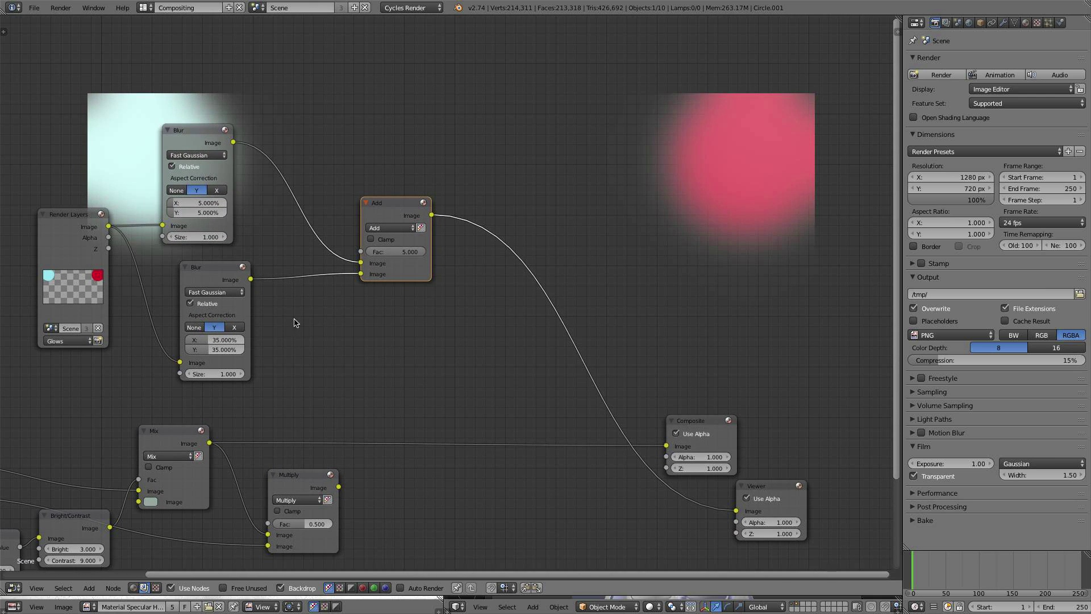
middle_click_drag(380, 329, 338, 288)
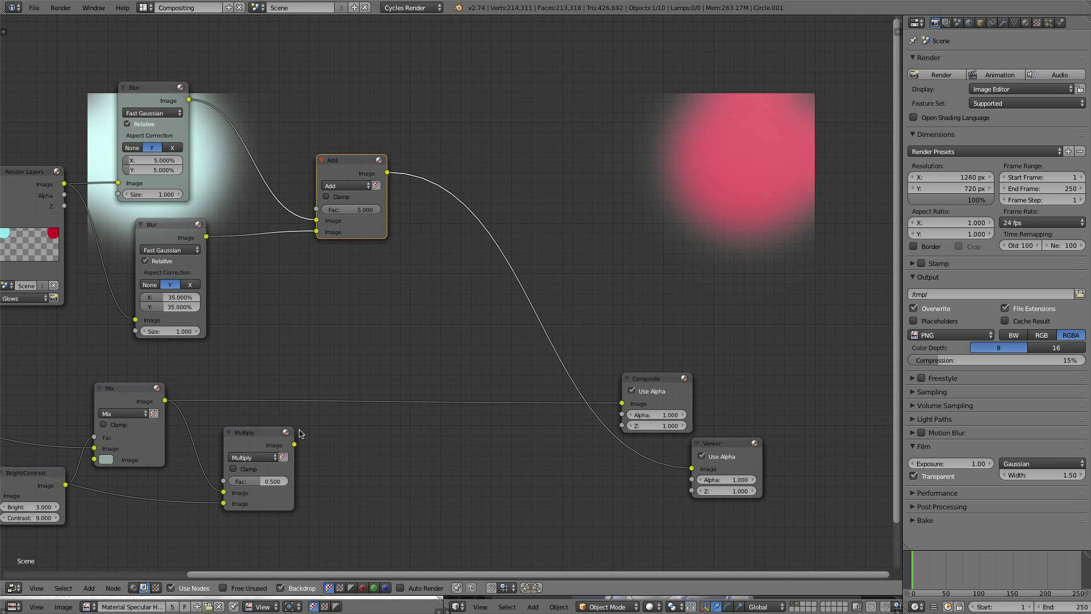
key("shift+a")
mouse_move(413, 335)
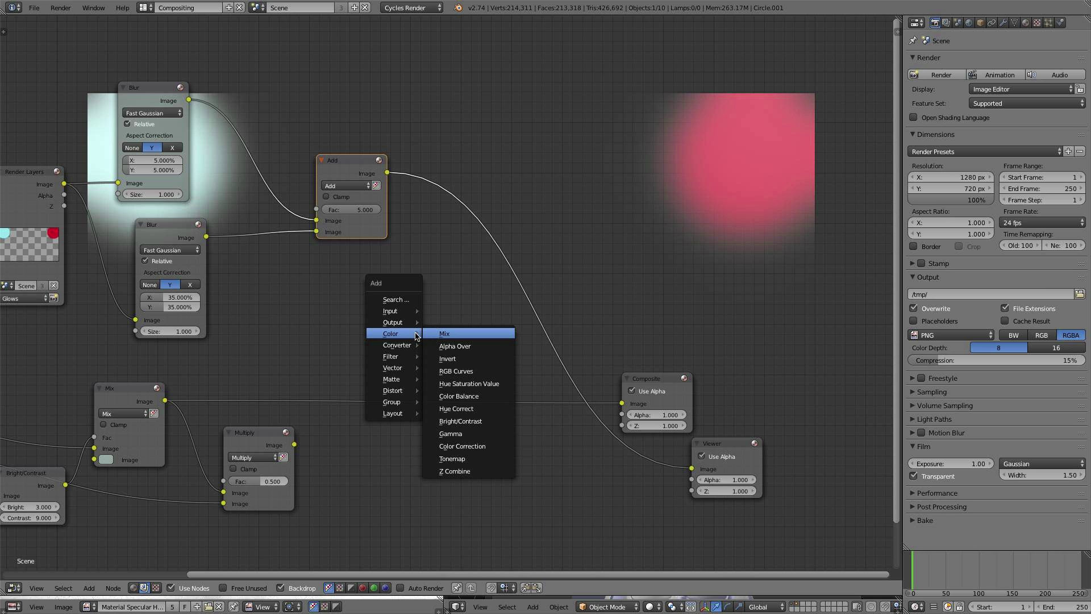
- Move the Glows Render Layers node farther from the Blur nodes to make room for another node
middle_click_drag(359, 164, 492, 179)
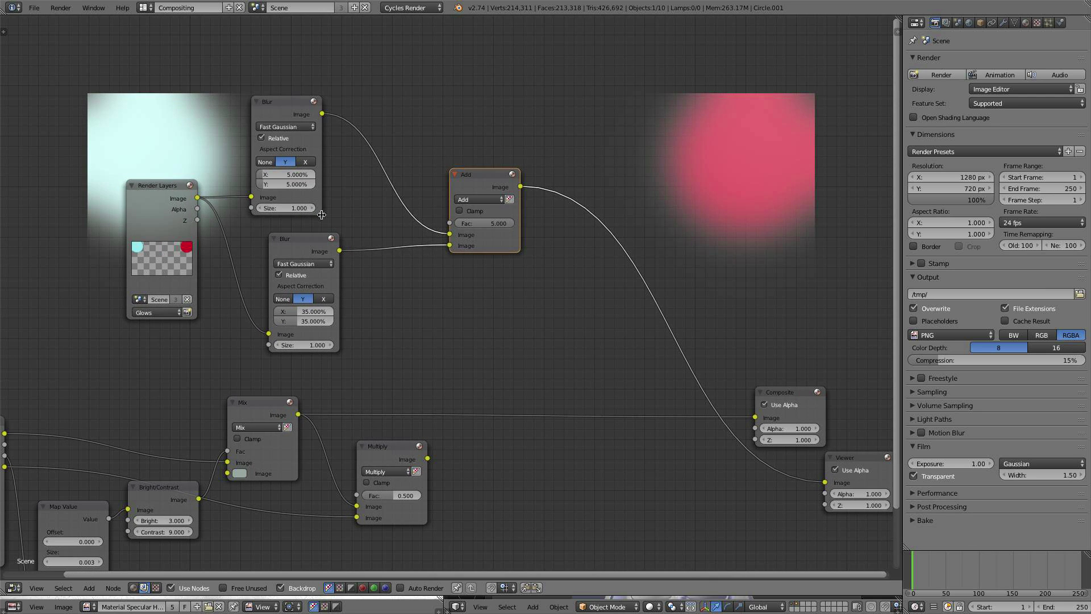
left_click_drag(173, 203, 79, 196)
middle_click_drag(231, 211, 361, 220)
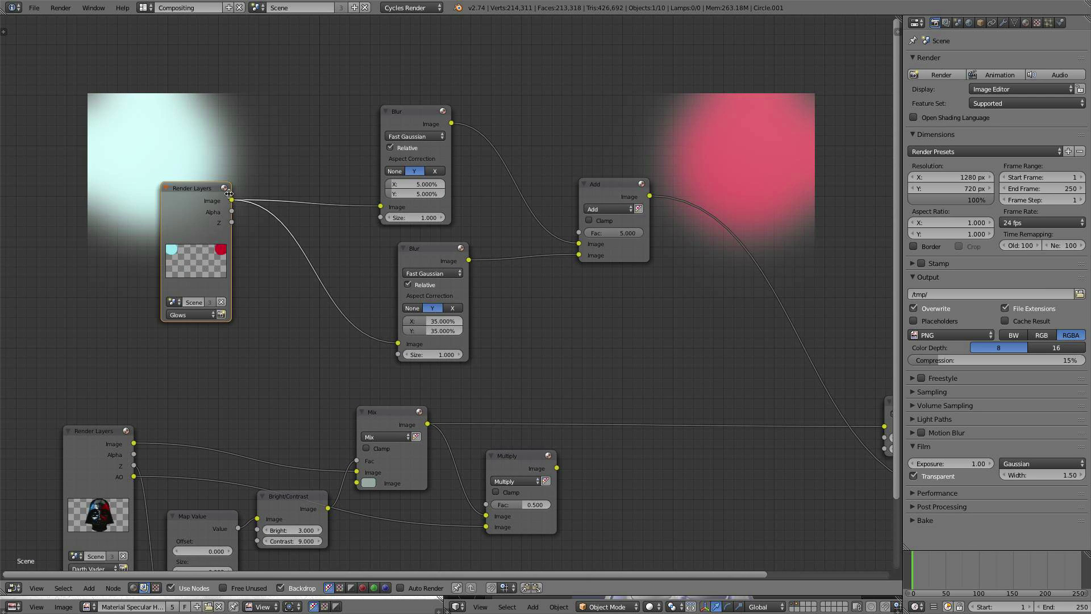
left_click_drag(229, 194, 156, 188)
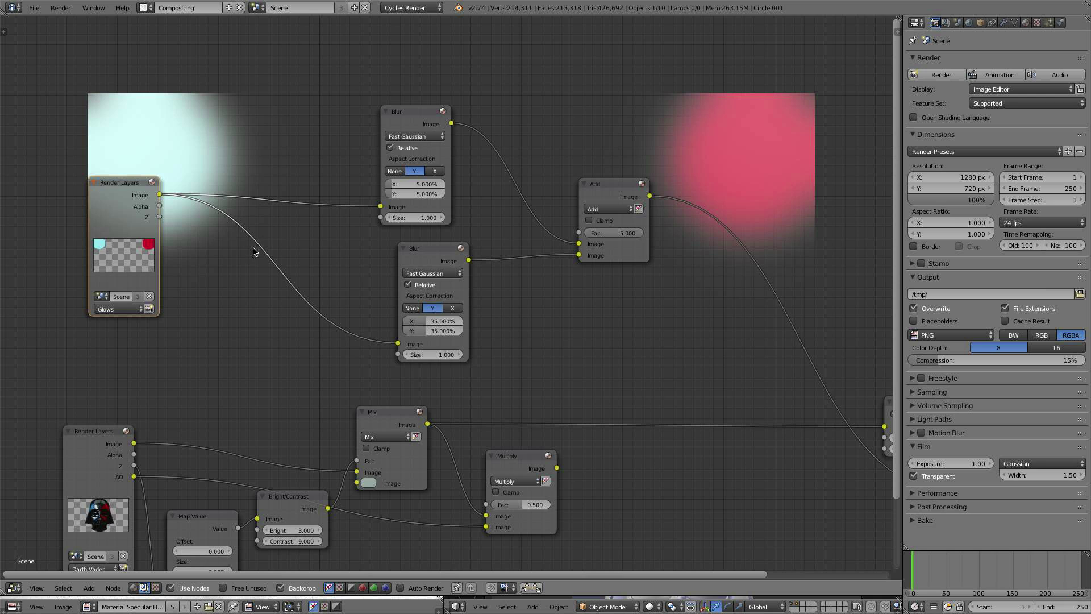
- Insert an Alpha Over node between the Glows layer and the 35% Blur, make its second image black, and preview it
key("shift+a")
mouse_move(250, 250)
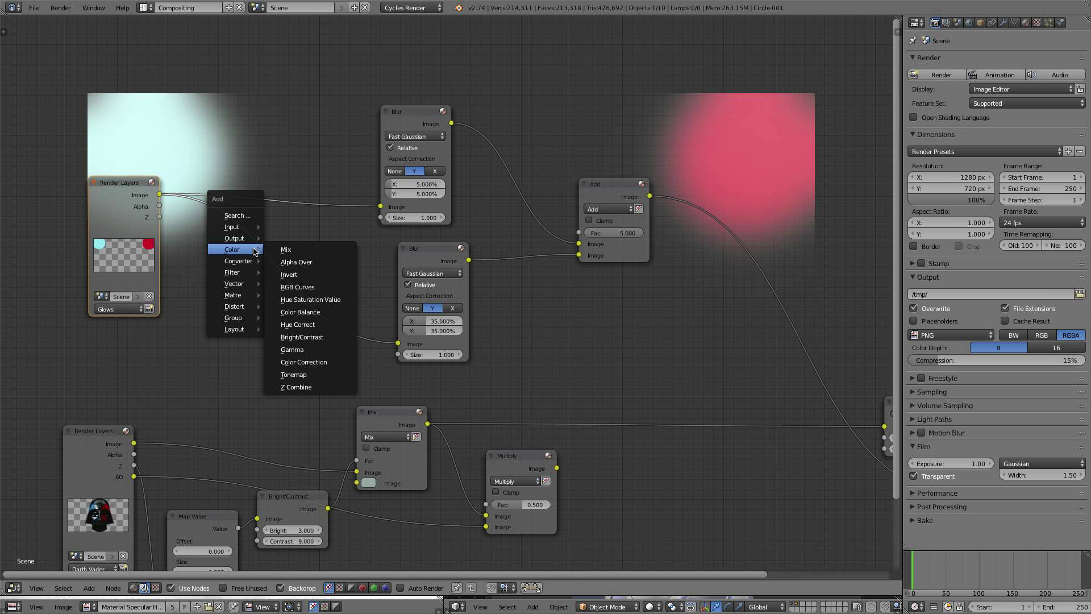
left_click(284, 261)
left_click(219, 233)
left_click(229, 299)
left_click_drag(308, 201, 308, 230)
left_click(259, 239, "ctrl+shift")
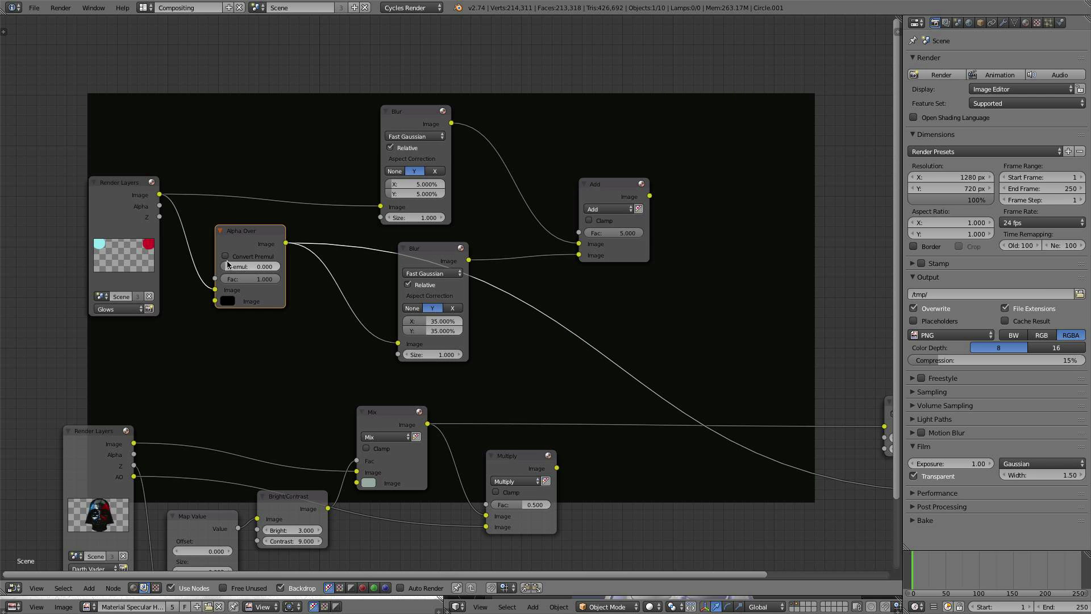
- Set Alpha Over's Premul to 1, use black as first image and Glows as second, and link its output to the 5% Blur
left_click_drag(228, 265, 278, 266)
left_click_drag(215, 291, 215, 301)
left_click(228, 290)
left_click_drag(308, 201, 392, 208)
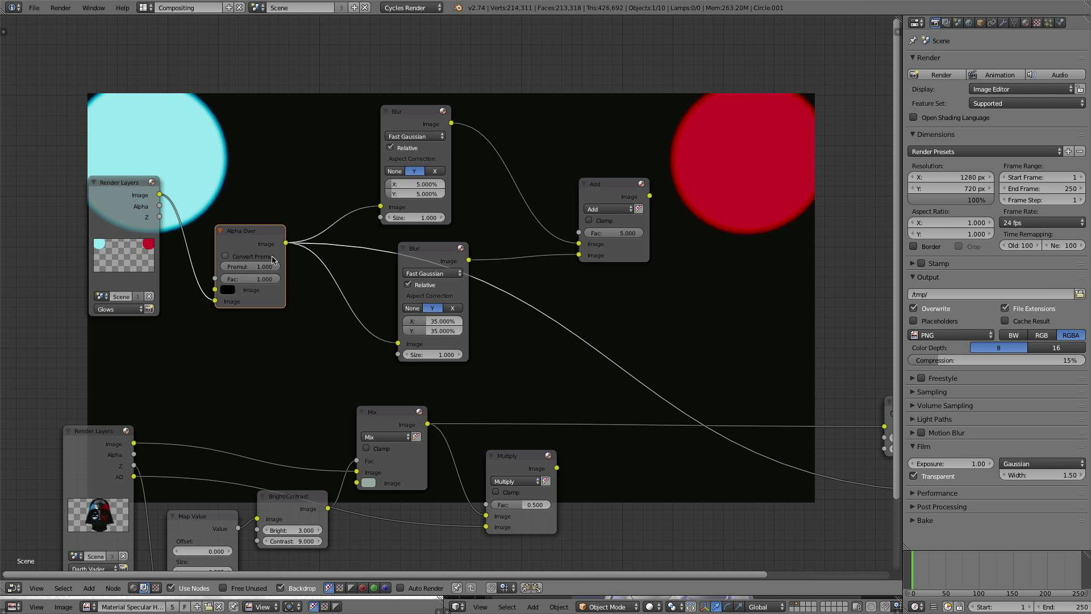
- Preview the outputs of the 35% Blur, the 5% Blur and the Add node in turn
left_click(445, 249, "ctrl+shift")
left_click(424, 126, "ctrl+shift")
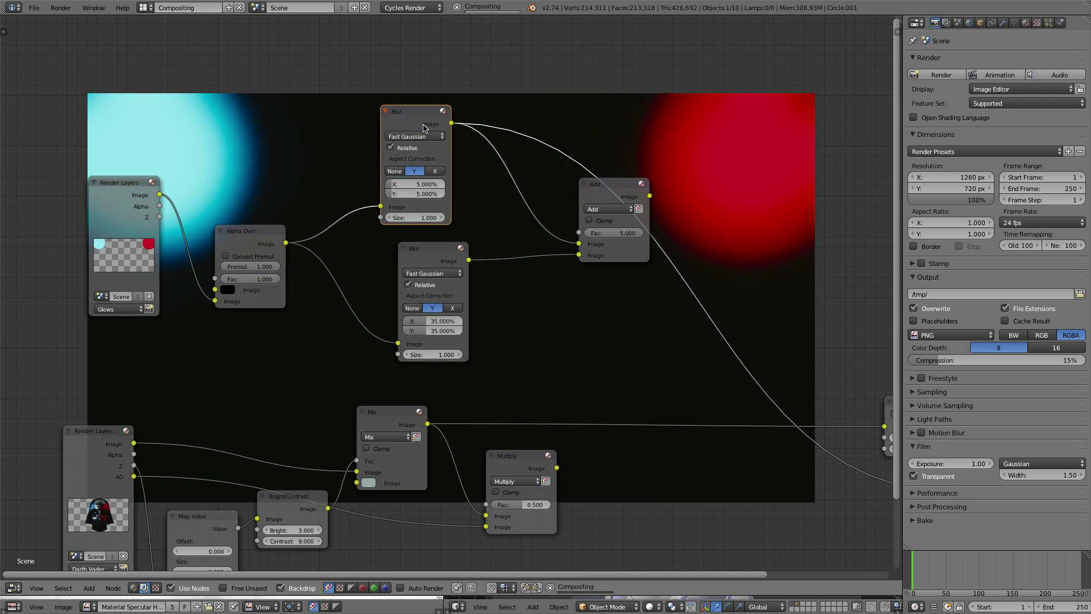
middle_click_drag(508, 198, 413, 185)
left_click(500, 168, "ctrl+shift")
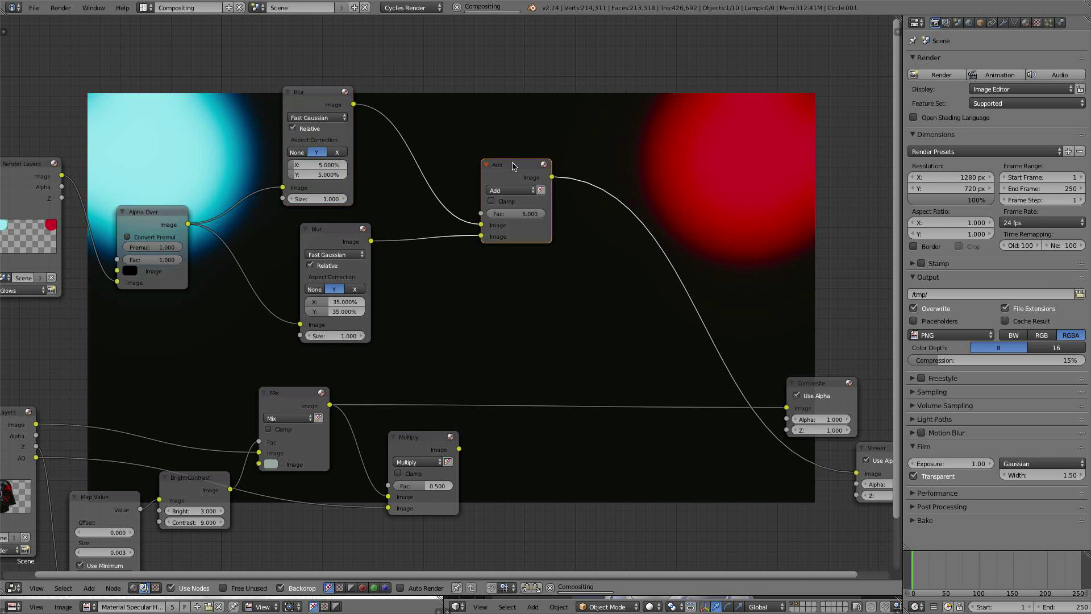
middle_click_drag(543, 223, 456, 226)
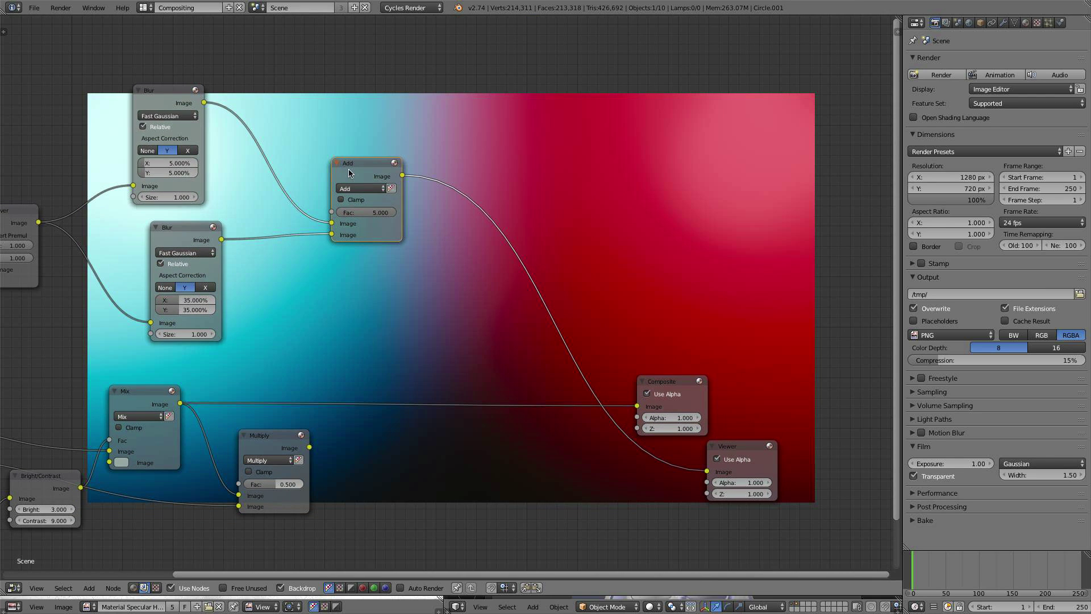
- Move the Add node down closer to the Blur nodes and shift the Multiply node slightly to tidy the layout
left_click_drag(350, 173, 305, 238)
middle_click_drag(292, 432, 294, 405)
left_click(301, 411)
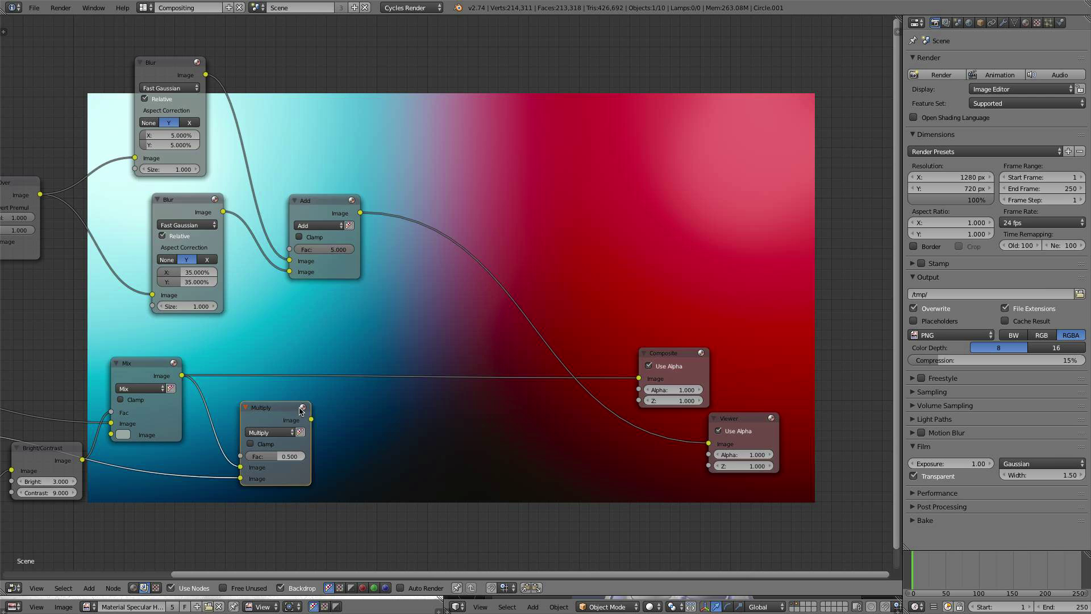
left_click_drag(299, 407, 319, 401)
scroll(186, 270, "down", 3)
left_click(92, 214)
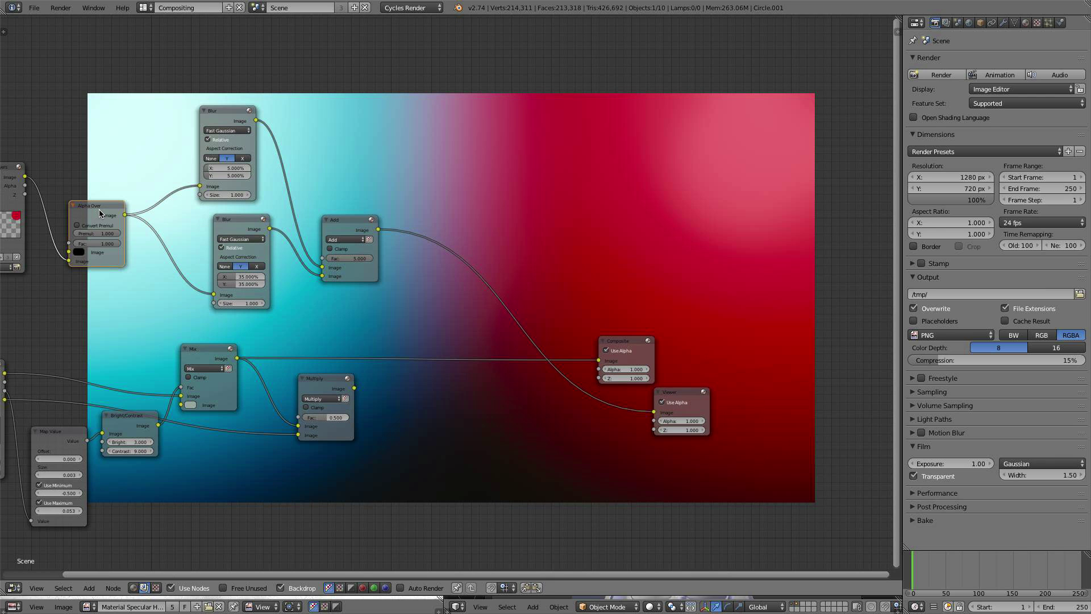
key("shift+d")
left_click(450, 385)
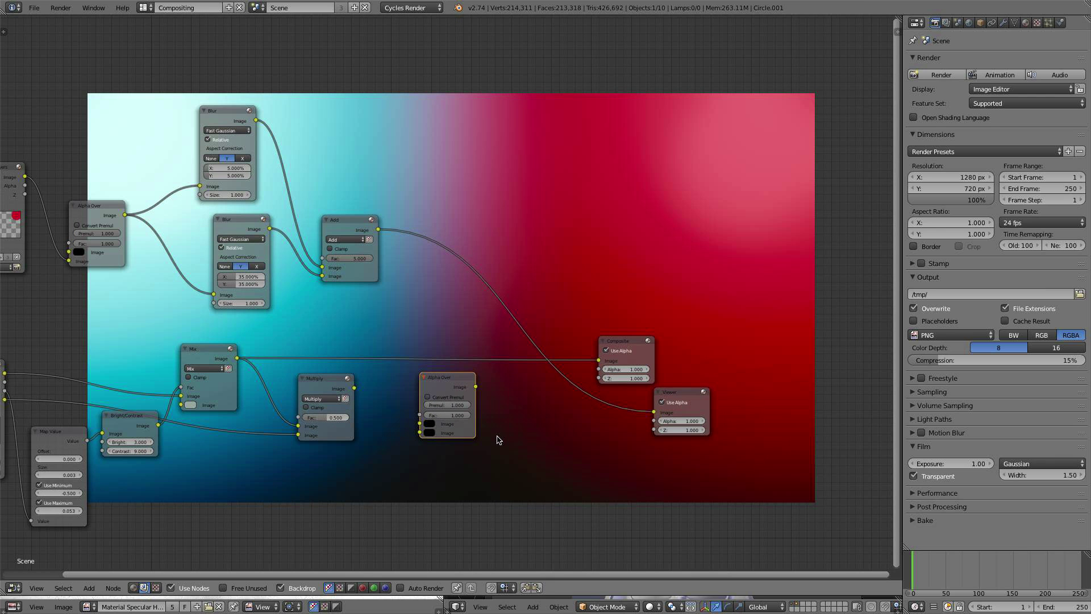
key("x")
scroll(343, 356, "up", 2)
left_click_drag(126, 205, 137, 200)
left_click(112, 187)
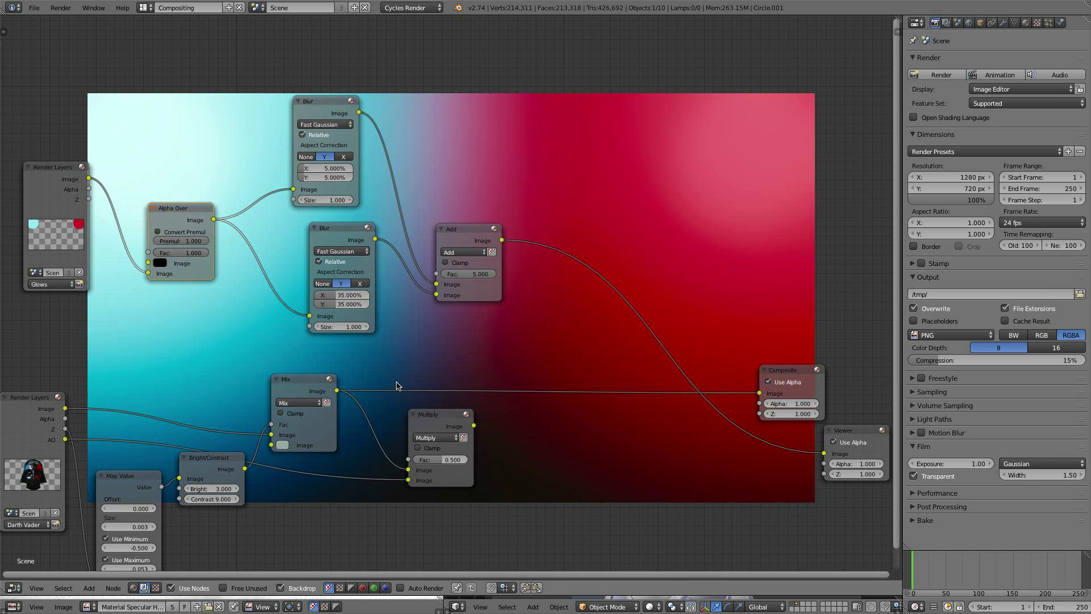
scroll(481, 286, "down", 1)
middle_click_drag(481, 285, 351, 256)
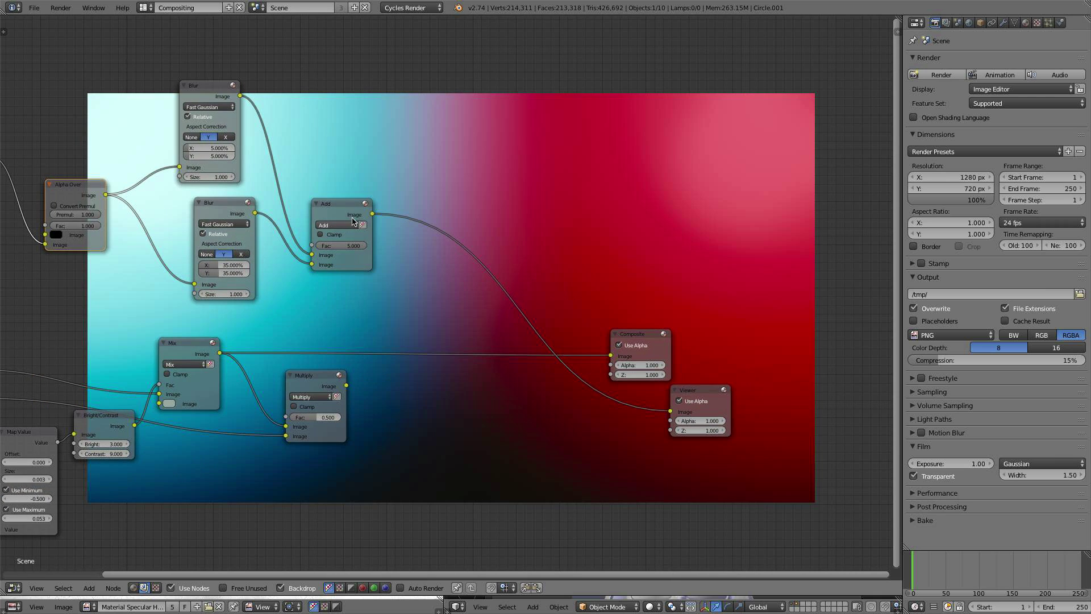
- Add an Alpha Over node with the Add output as first image and the Multiply output as second, and preview it
left_click(352, 205, "ctrl+shift")
scroll(388, 256, "up", 1)
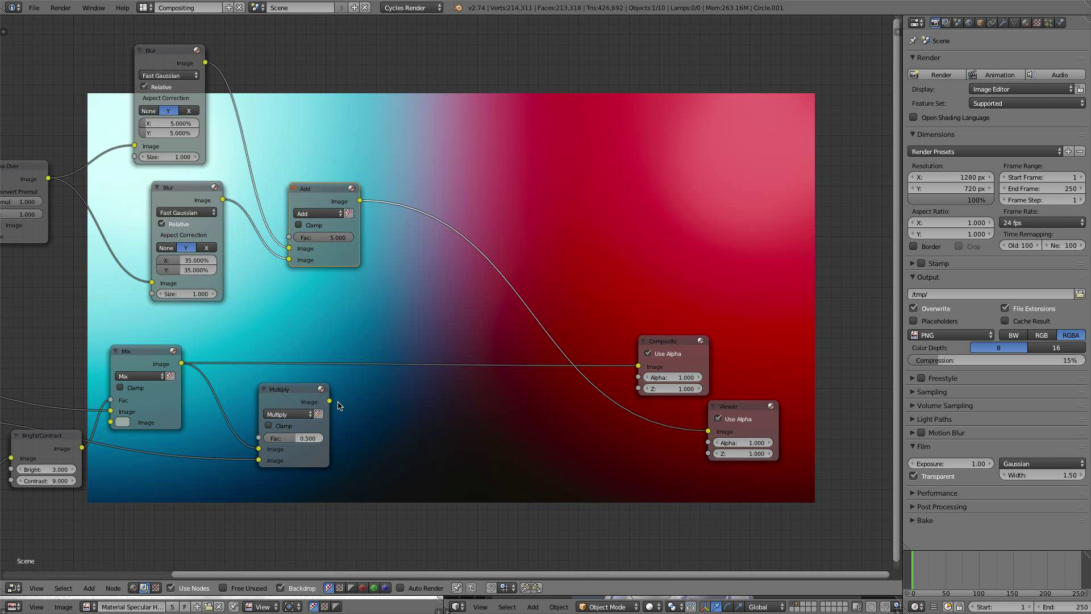
key("shift+a")
mouse_move(383, 358)
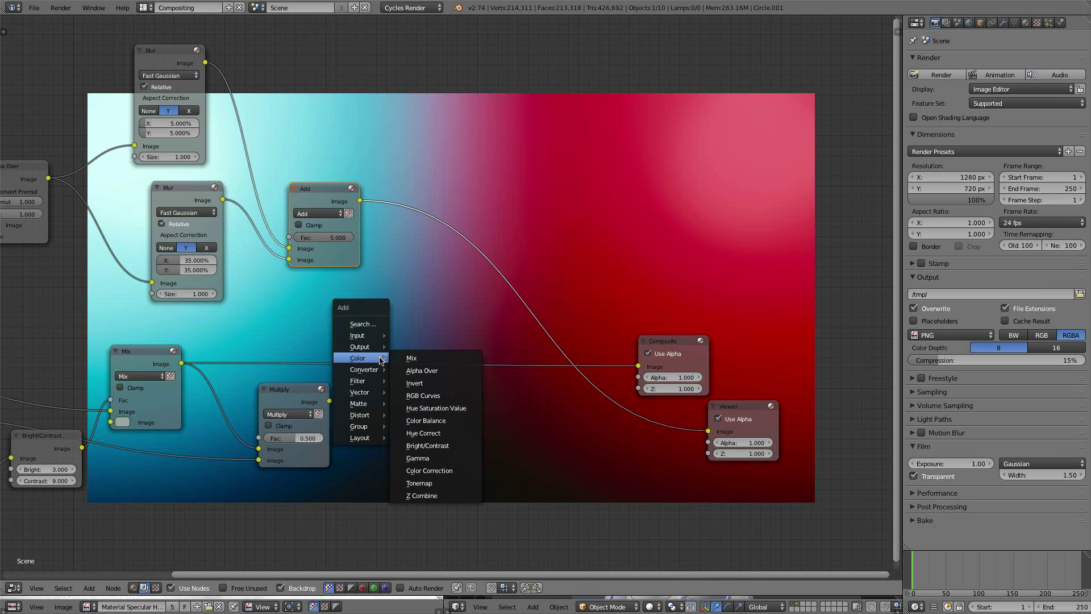
left_click(428, 373)
left_click(413, 393)
left_click_drag(329, 401, 413, 467)
left_click_drag(359, 209, 412, 458)
left_click(463, 414, "ctrl+shift")
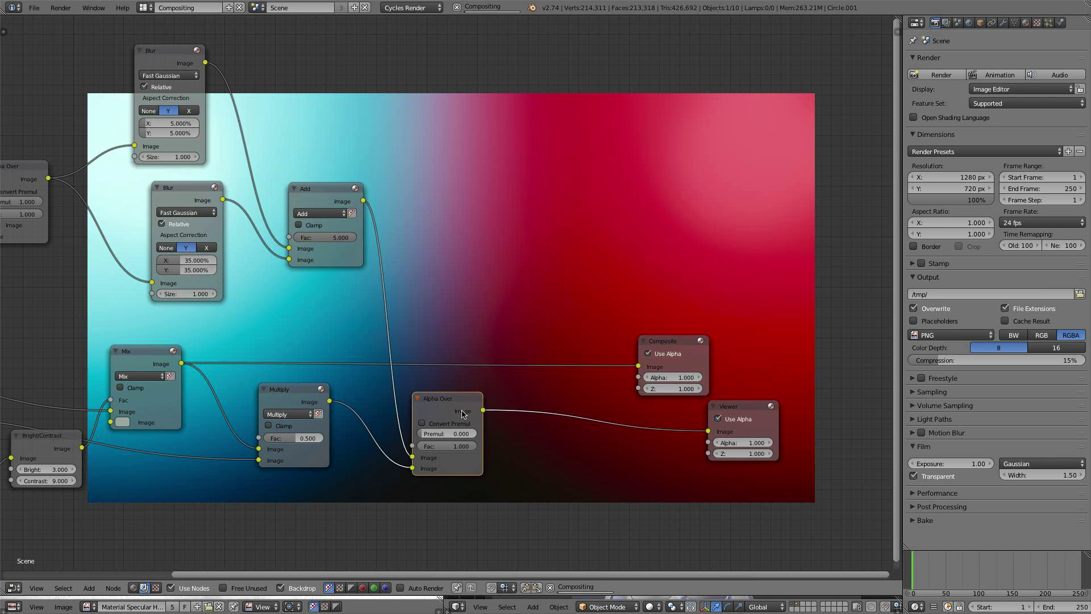
- Insert a Mix node between the Add node and the final Alpha Over, set to Multiply with black as second colour
scroll(523, 318, "up", 3)
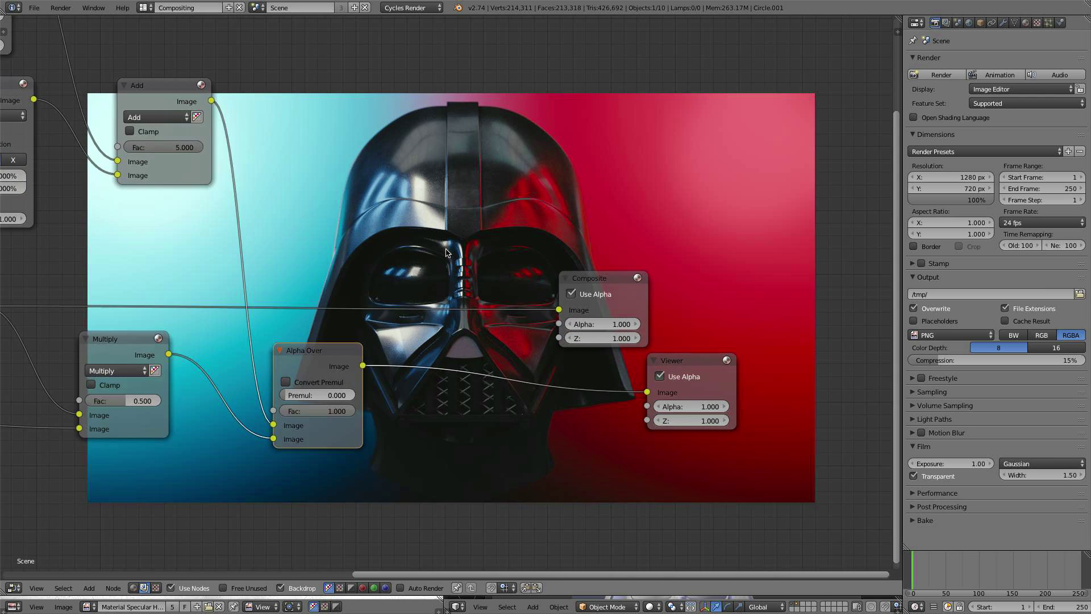
middle_click_drag(471, 242, 503, 245)
key("shift+a")
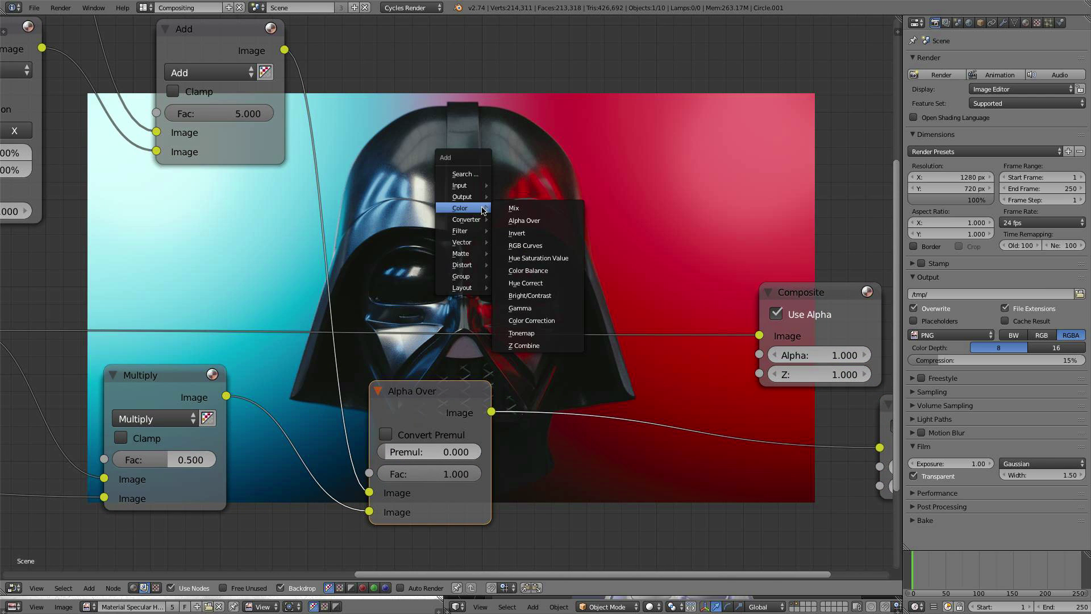
left_click(535, 208)
left_click(313, 134)
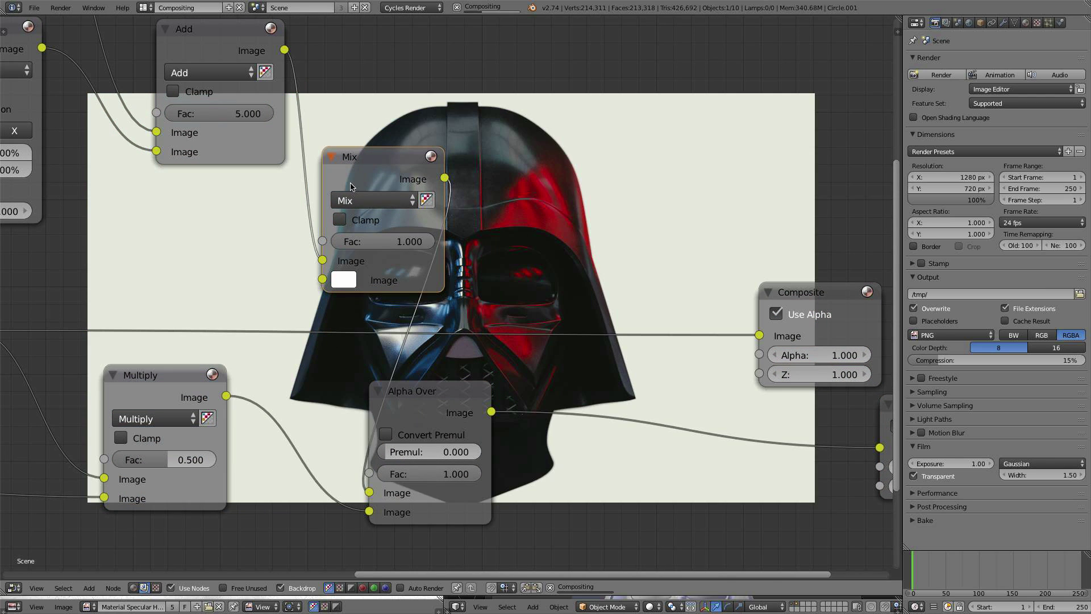
left_click(374, 201)
left_click(376, 267)
left_click(343, 279)
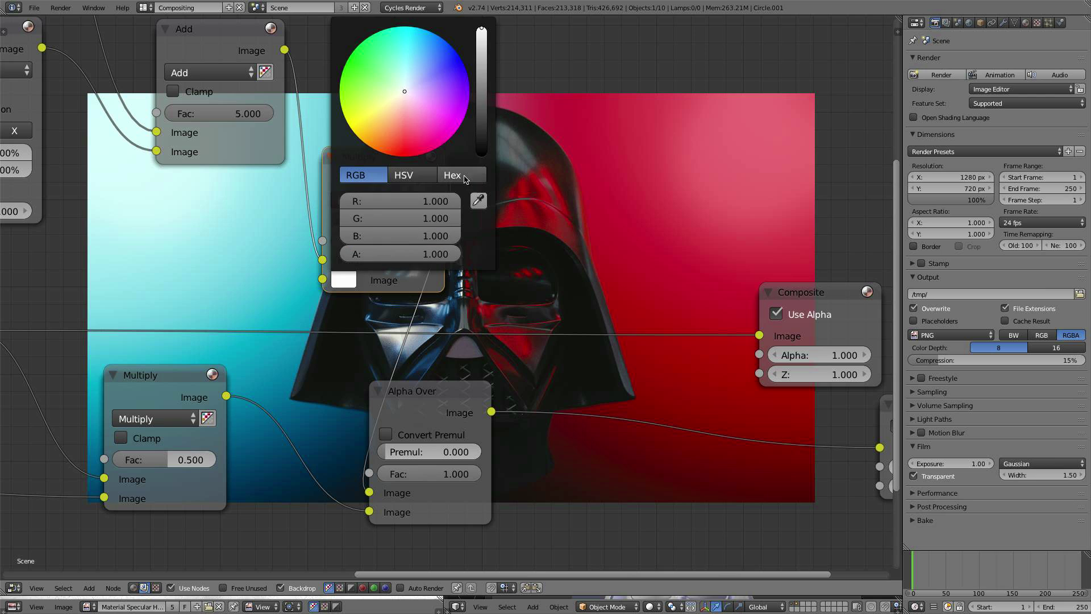
left_click(484, 149)
- Set the factor of the new black Multiply node to 0.995 to darken the background glows
middle_click_drag(556, 195, 420, 181)
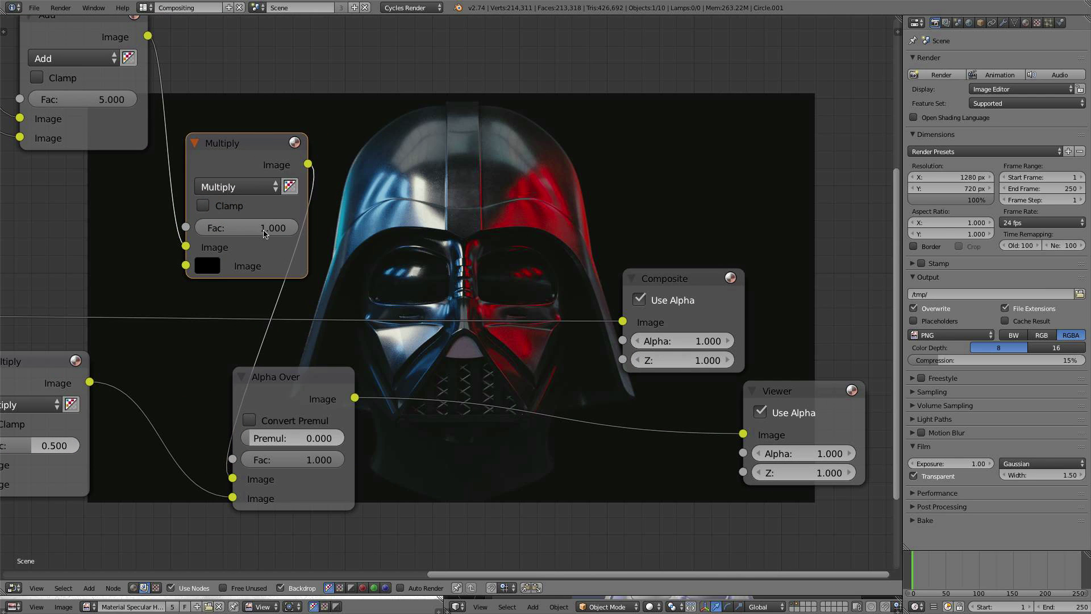
left_click_drag(263, 229, 262, 229)
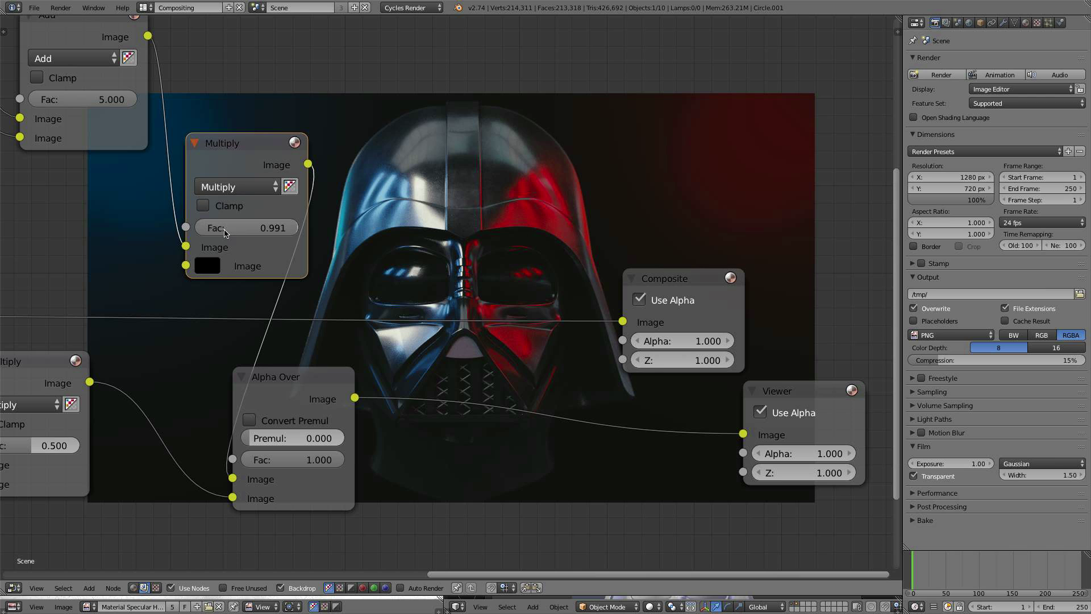
scroll(584, 164, "down", 1)
middle_click_drag(558, 200, 393, 362)
scroll(437, 329, "up", 2)
middle_click_drag(437, 329, 481, 310)
middle_click_drag(490, 268, 550, 221)
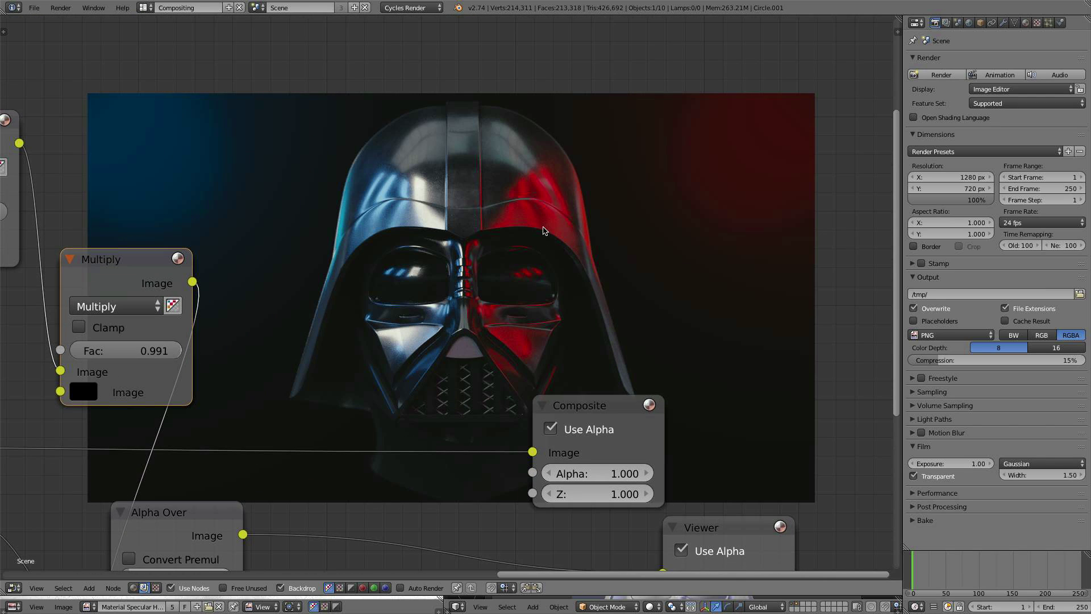
double_click(149, 353)
key("BackSpace")
type("5")
key("Return")
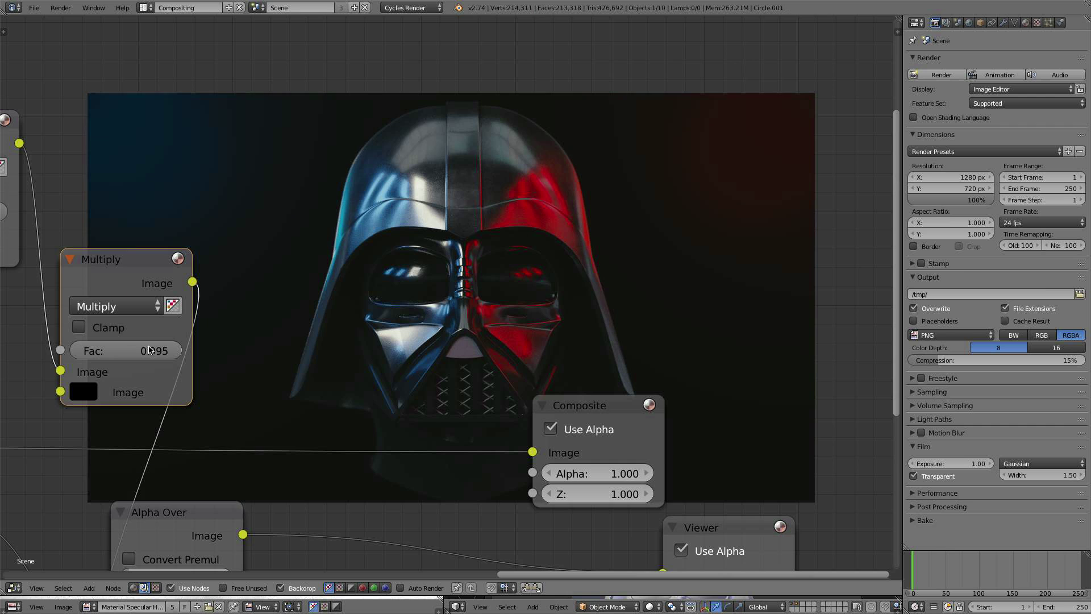
- Set the factor of the Add node that combines the two Blur outputs to 8
scroll(239, 322, "down", 3)
middle_click_drag(216, 322, 395, 219)
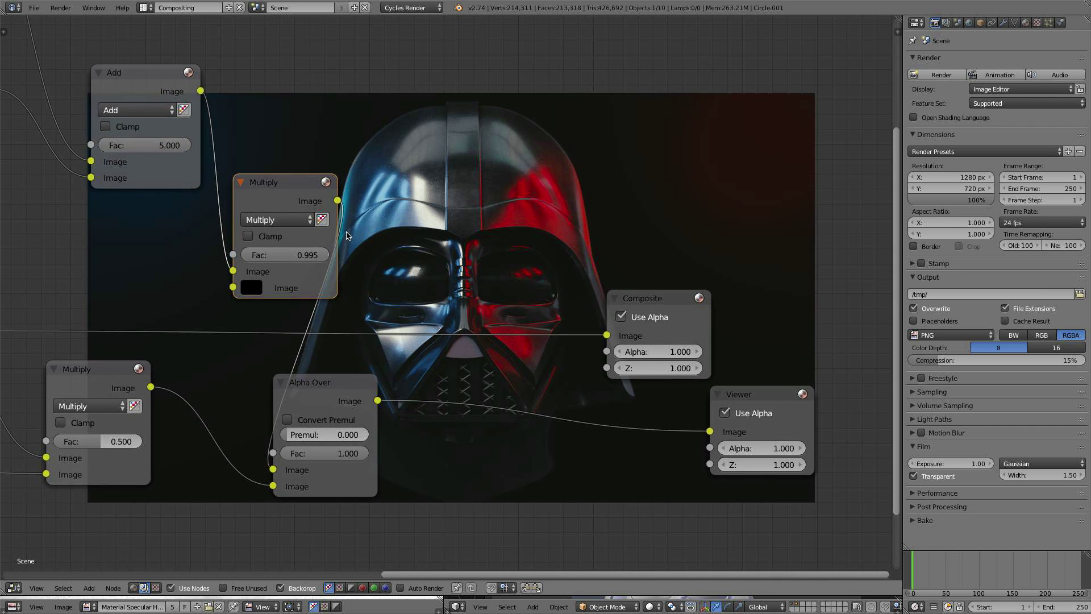
scroll(258, 138, "down", 4)
middle_click_drag(258, 138, 307, 284)
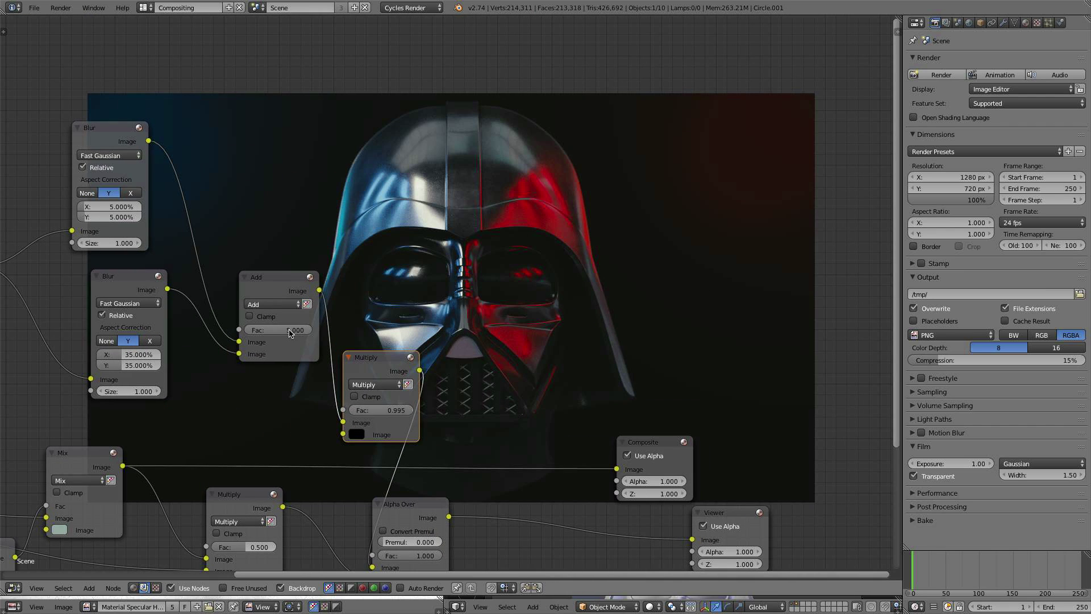
left_click(290, 331)
type("5.08")
key("Return")
scroll(394, 237, "down", 2)
middle_click_drag(375, 237, 230, 197)
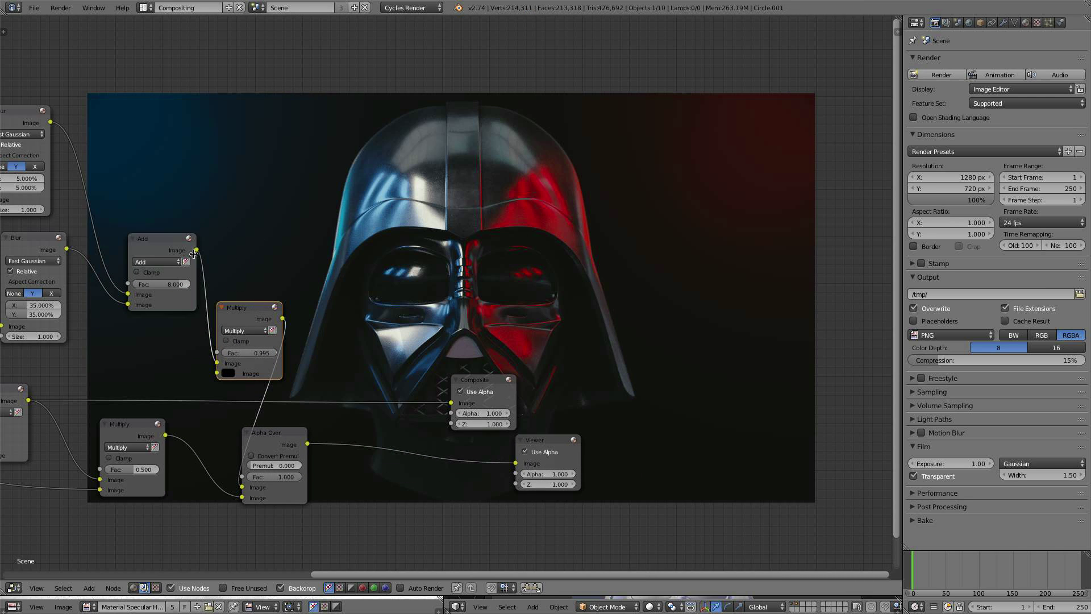
- Preview the outputs of the 35% Blur, the Add node, the black Multiply node and the final Alpha Over in turn
left_click_drag(179, 245, 180, 236)
scroll(191, 232, "down", 1)
middle_click_drag(193, 229, 216, 227)
left_click(96, 250, "ctrl+shift")
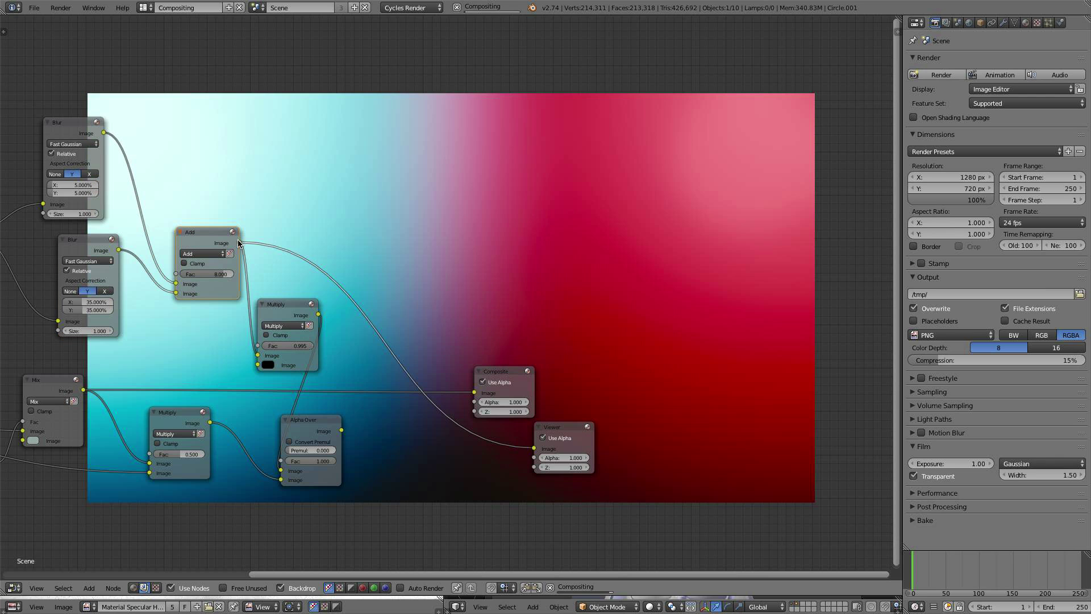
left_click(199, 235, "ctrl+shift")
left_click(312, 305, "ctrl+shift")
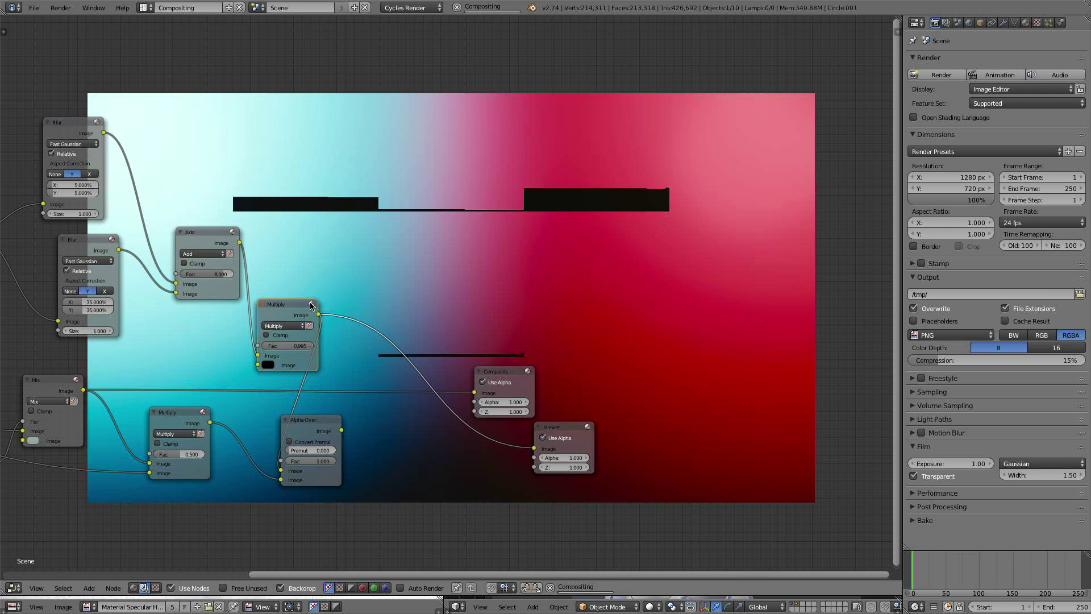
scroll(408, 273, "down", 3)
middle_click_drag(435, 293, 311, 299)
left_click(201, 413, "ctrl+shift")
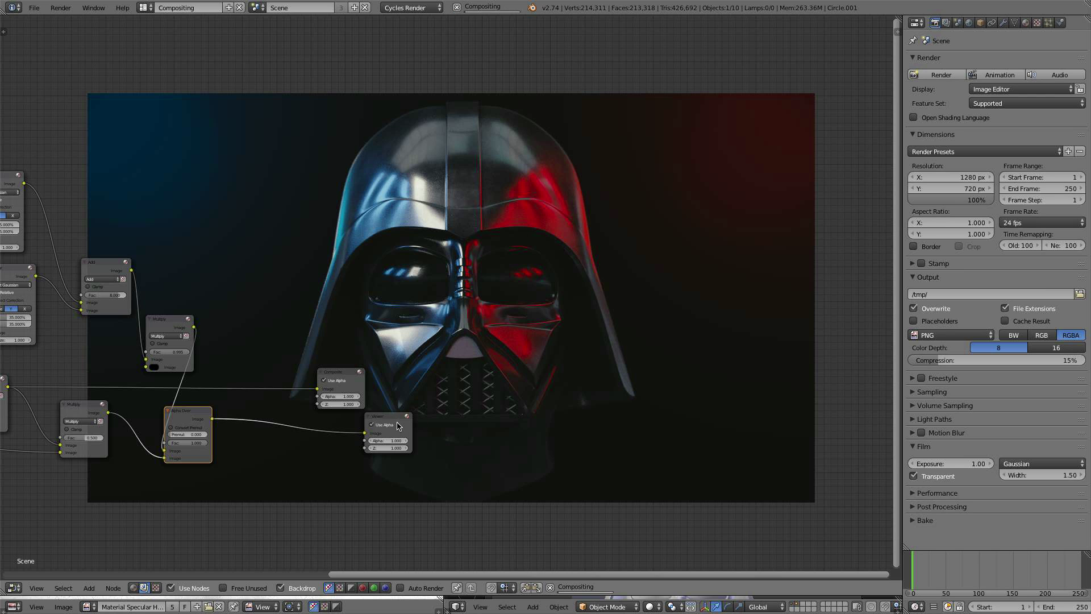
- Move the Viewer and Composite nodes well away from the final Alpha Over to make room for more nodes
left_click_drag(400, 416, 664, 403)
left_click_drag(346, 372, 662, 305)
scroll(530, 345, "up", 3)
middle_click_drag(530, 345, 651, 236)
- Add a Glare filter node on the link between the final Alpha Over and the Viewer
scroll(532, 278, "up", 3)
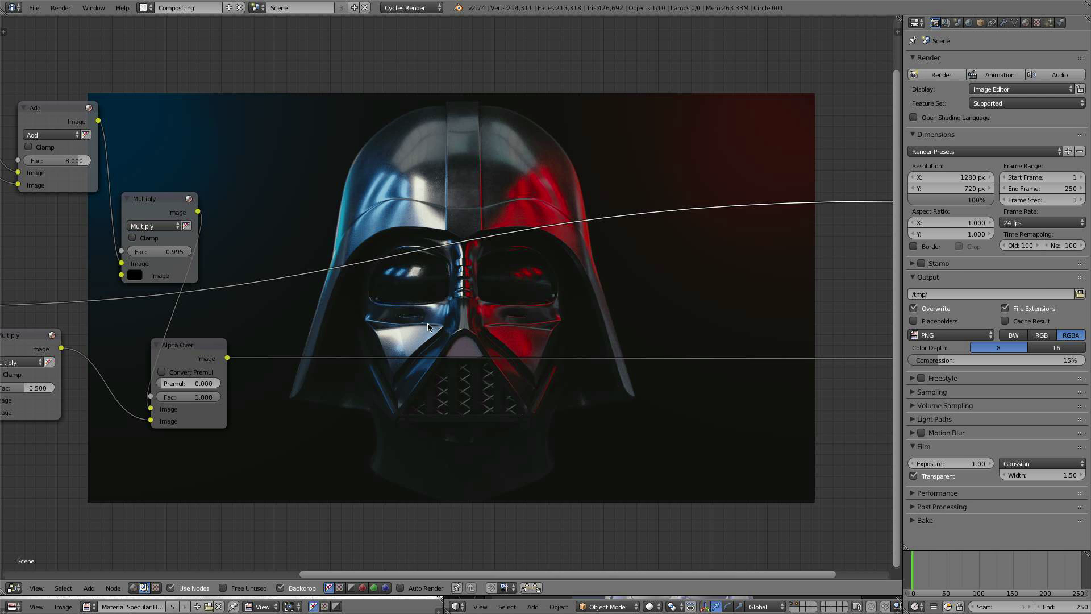
middle_click_drag(428, 326, 491, 357)
scroll(455, 307, "up", 3)
key("shift+a")
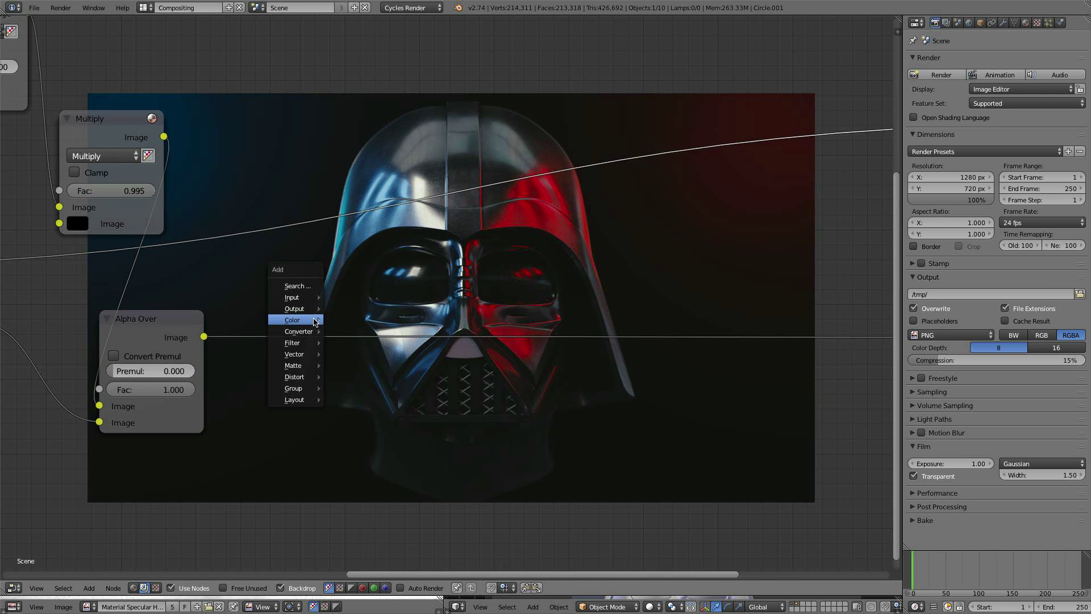
mouse_move(297, 347)
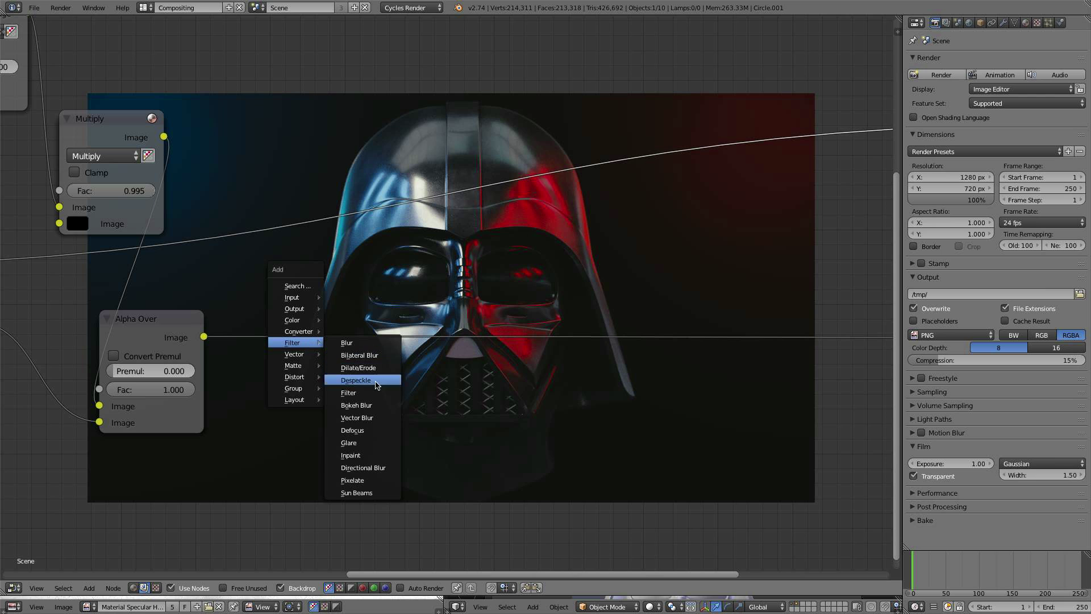
left_click(348, 442)
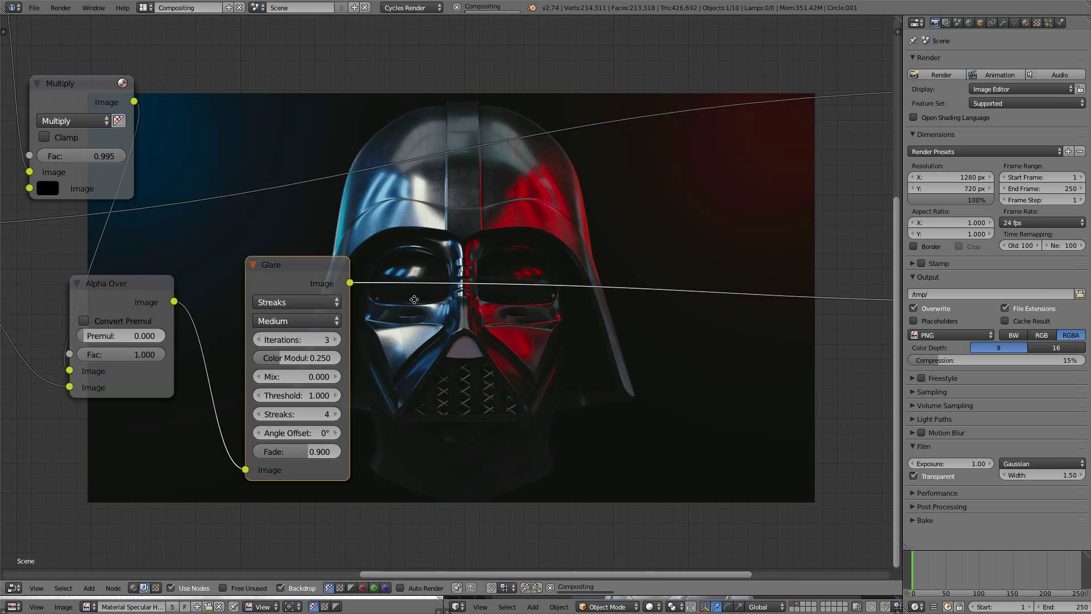
middle_click_drag(414, 299, 367, 265)
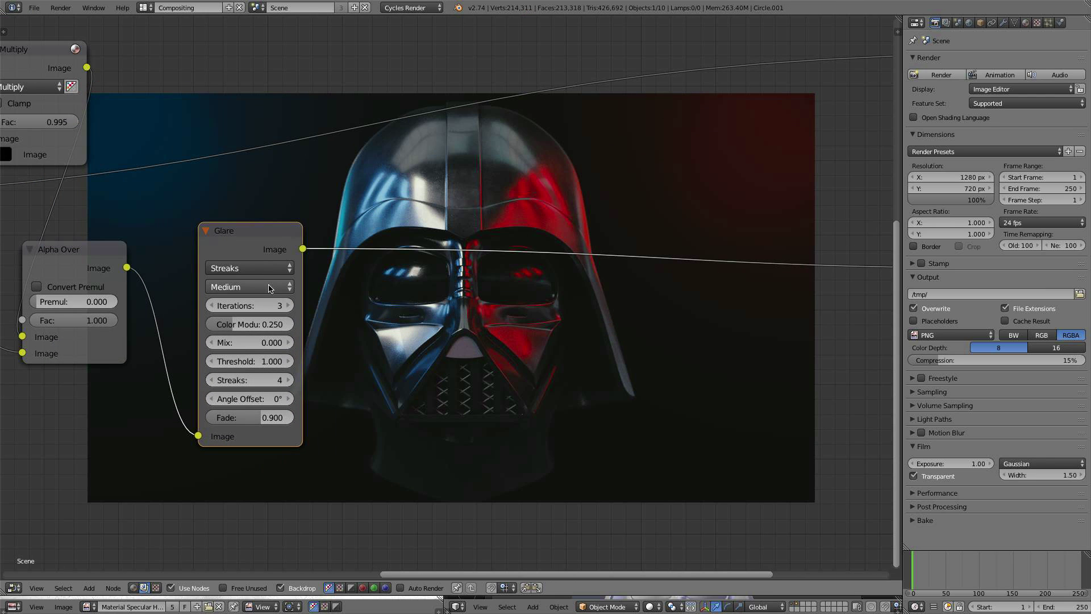
- Try Convert Premul on the final Alpha Over node, switch it off again and preview the Glare output
left_click(45, 288)
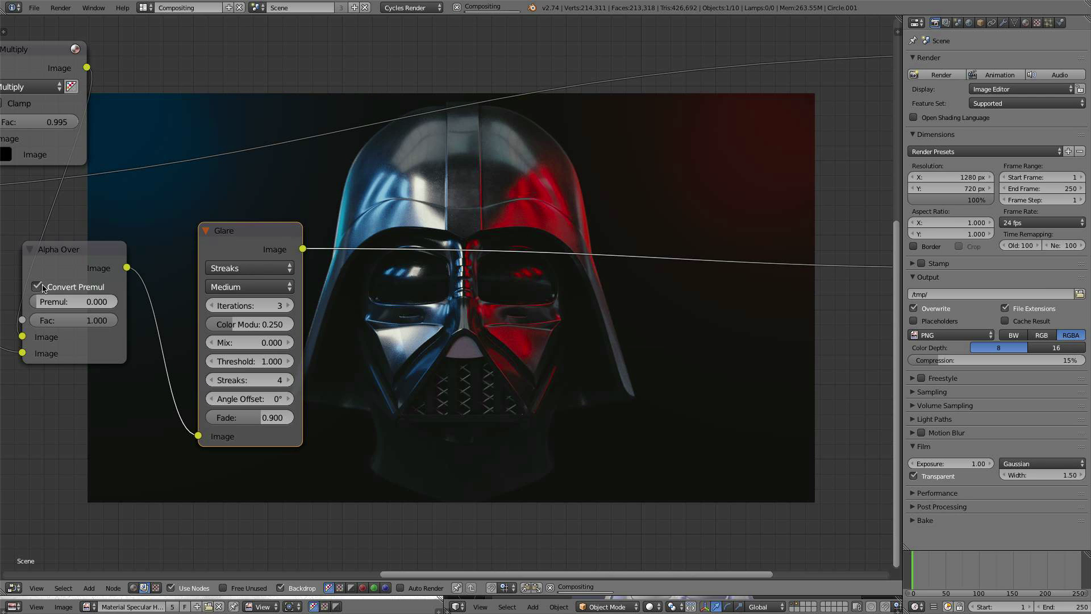
left_click(38, 286)
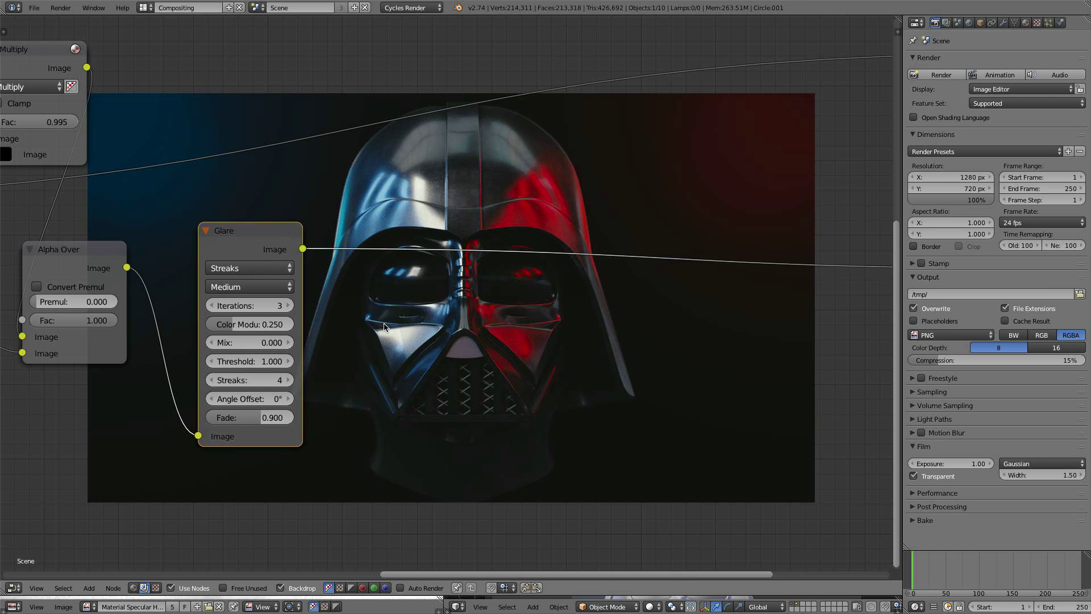
left_click(262, 243, "ctrl+shift")
- Set the Glare type to Fog Glow and its Mix to 1 to isolate the glare effect
left_click(257, 267)
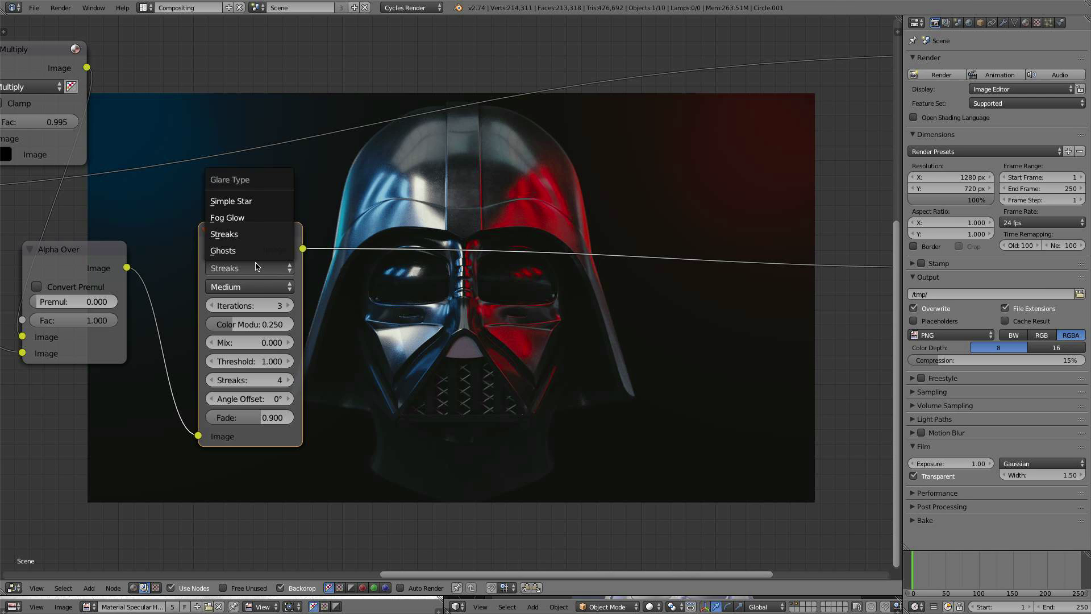
left_click(265, 219)
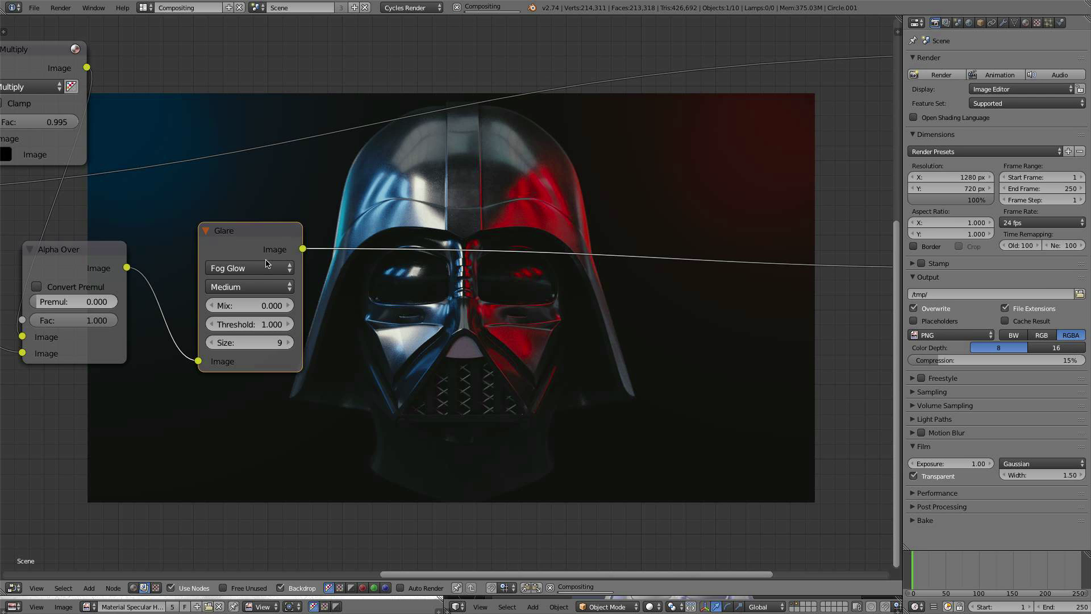
left_click_drag(252, 302, 393, 302)
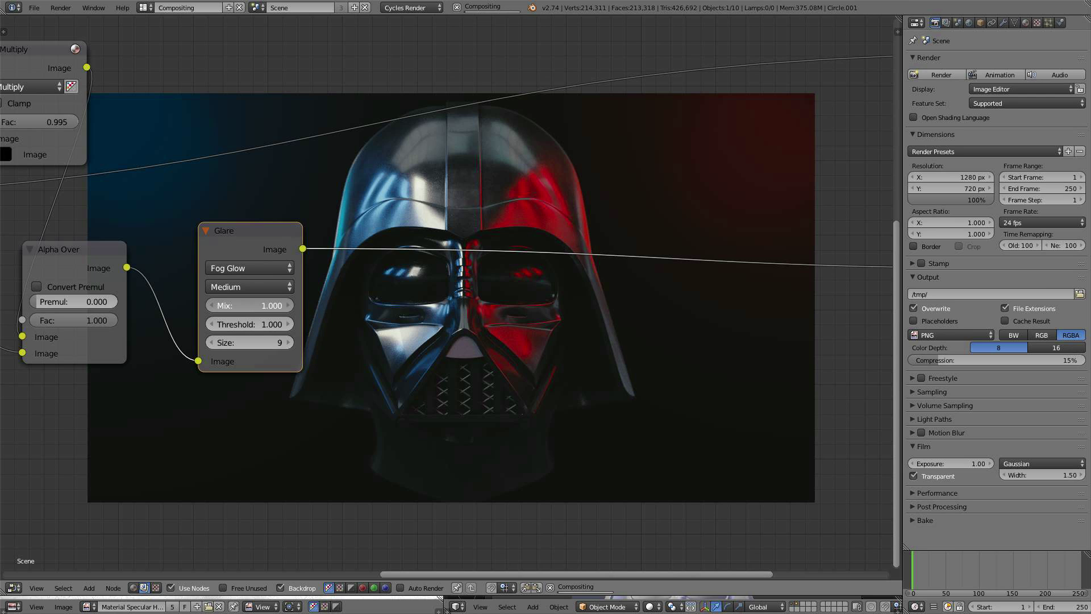
- Lower the Fog Glow node's Threshold to 0.3
middle_click_drag(417, 234, 386, 221)
scroll(391, 227, "up", 4)
left_click(82, 320)
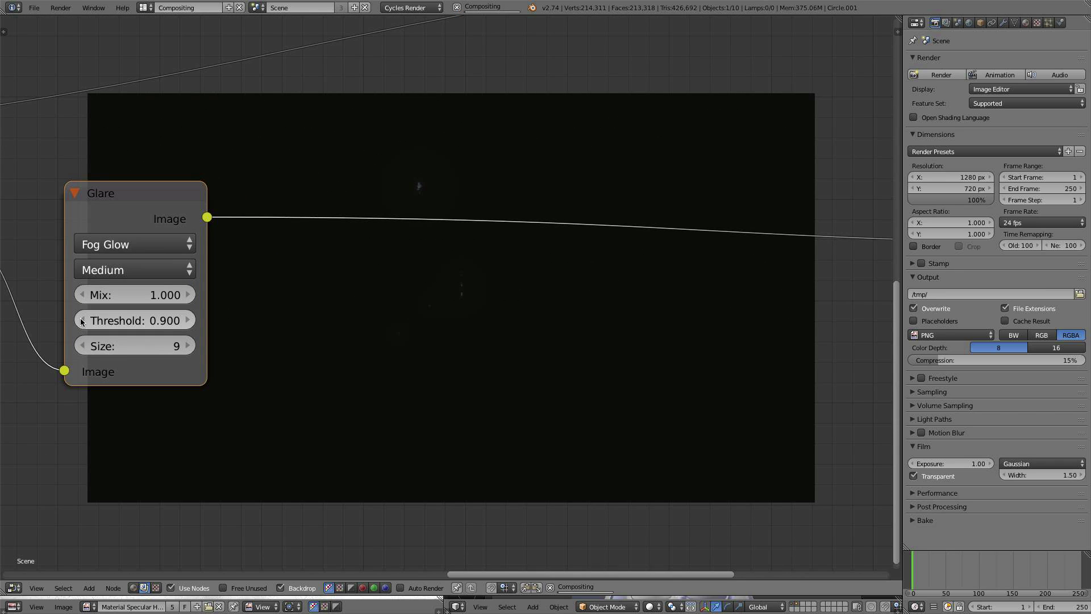
left_click(83, 321)
left_click(83, 320)
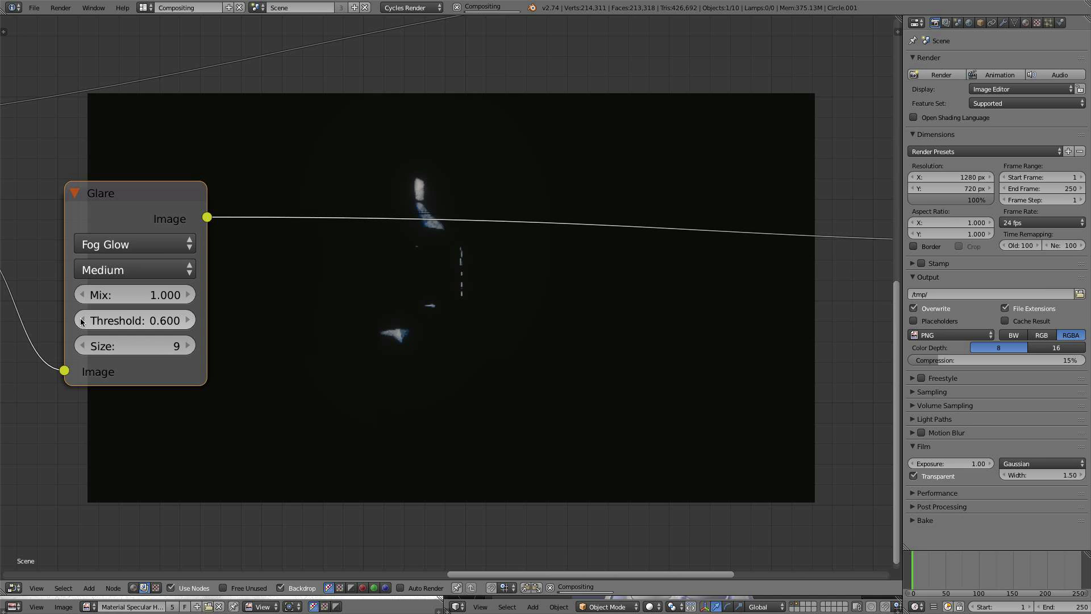
left_click(82, 321)
left_click(83, 320)
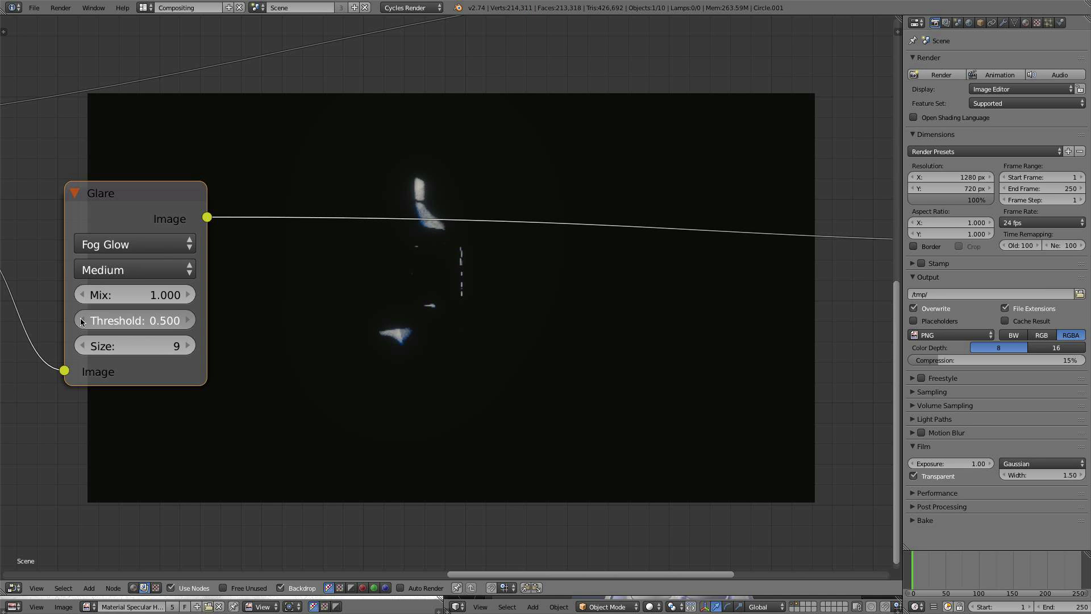
left_click(82, 320)
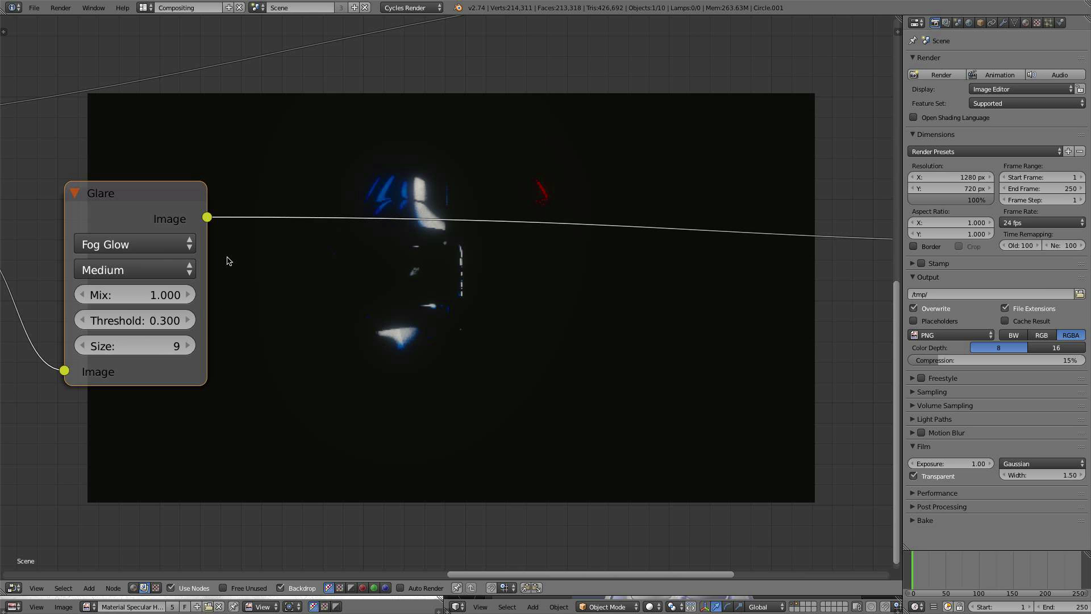
- Set the Fog Glow node's Mix to 0 to blend the glow with the original image
left_click(137, 295)
type("0")
key("Return")
- Compare the image before and after the glare by previewing the Alpha Over output and the Glare output
scroll(340, 217, "down", 1)
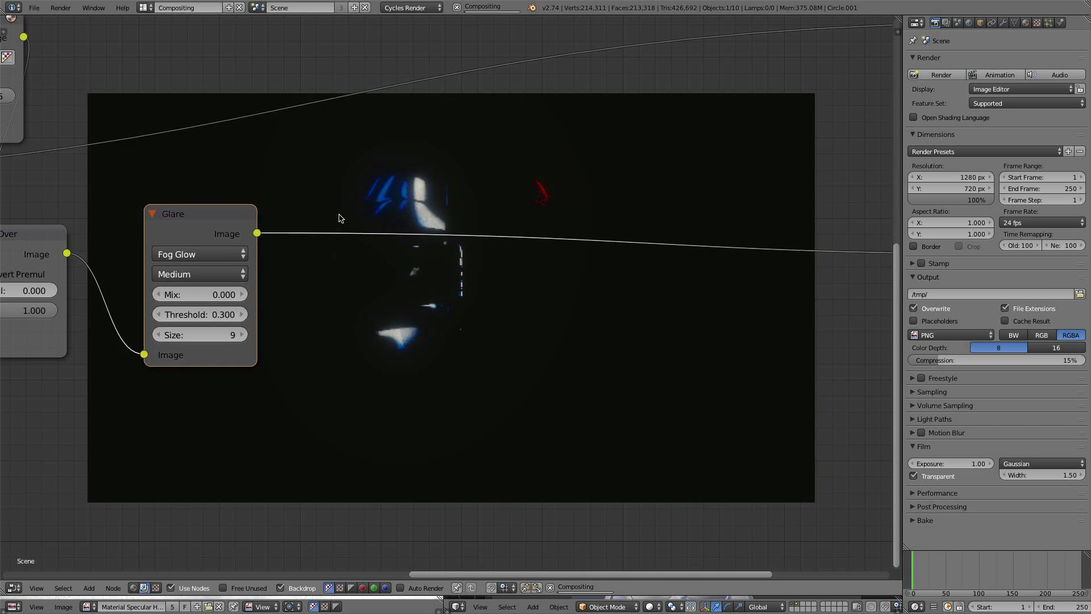
scroll(339, 215, "down", 2)
middle_click_drag(339, 214, 379, 273)
scroll(408, 278, "up", 3)
scroll(395, 273, "down", 3)
left_click(115, 320, "ctrl+shift")
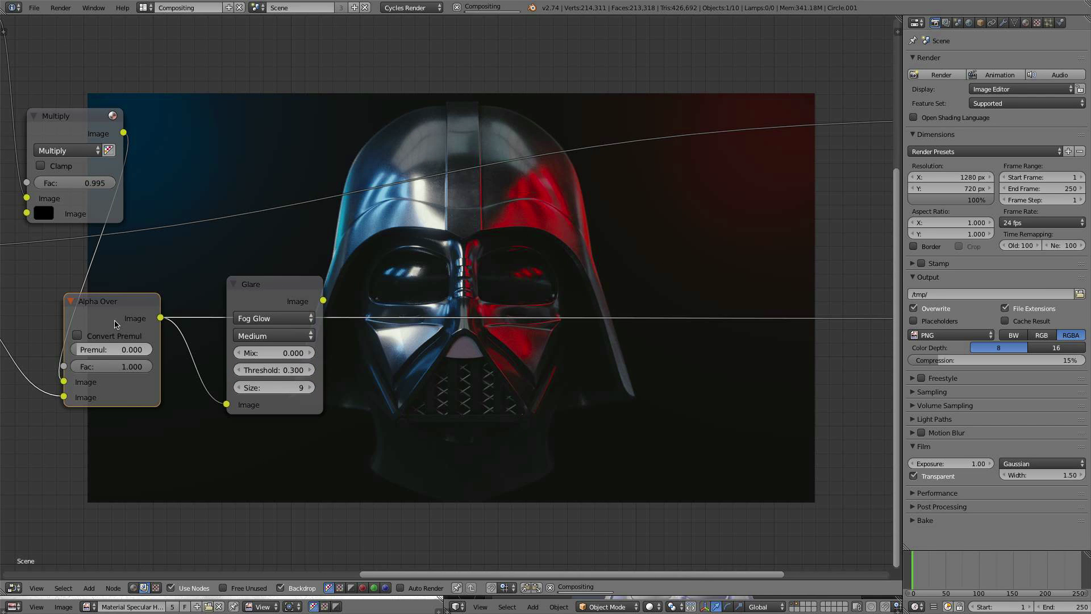
left_click(273, 286, "ctrl+shift")
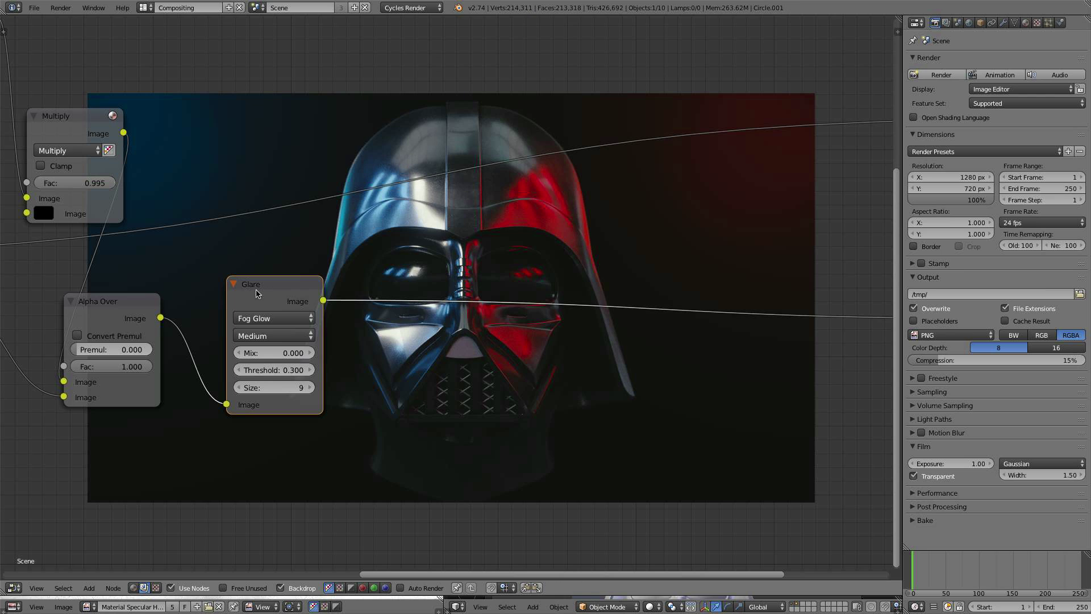
scroll(348, 333, "up", 3)
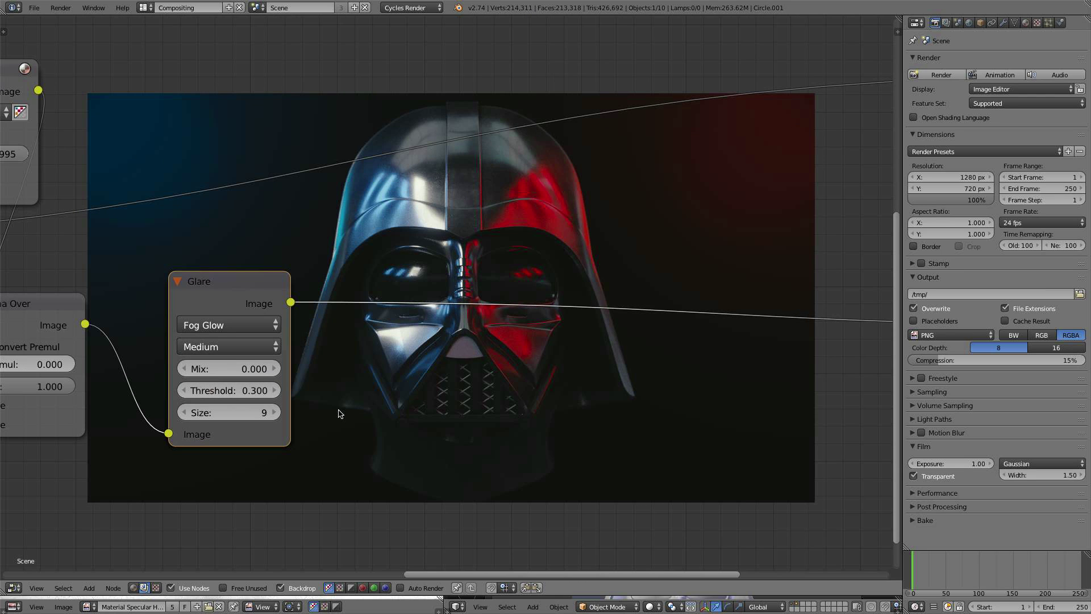
- Duplicate the Fog Glow Glare node, insert the copy after it, and set the copy's glare type to Streaks
scroll(336, 301, "down", 1)
middle_click_drag(251, 303, 149, 271)
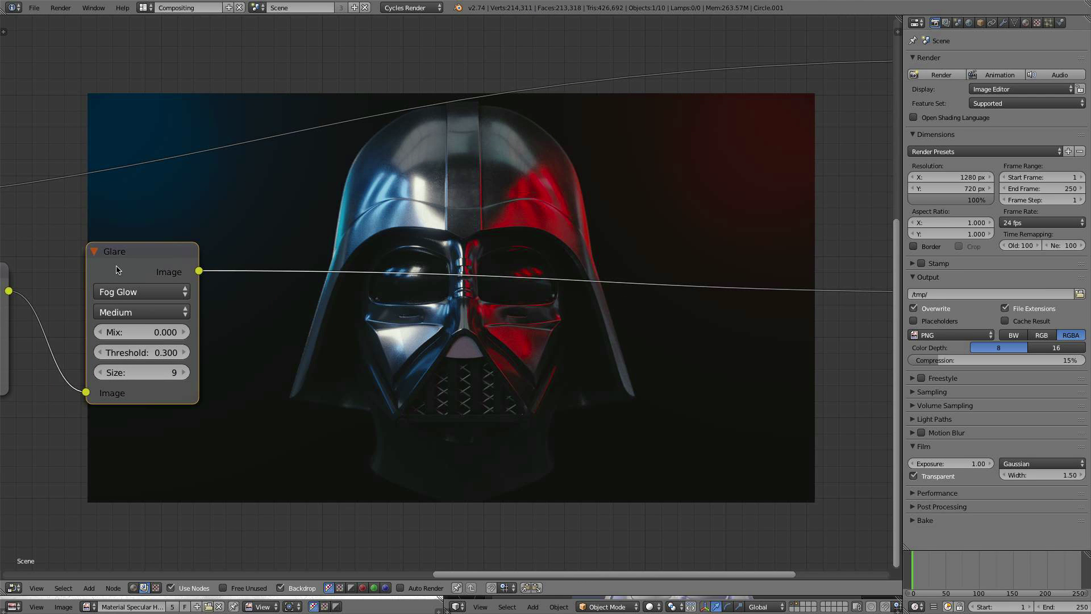
key("shift+d")
left_click(301, 266)
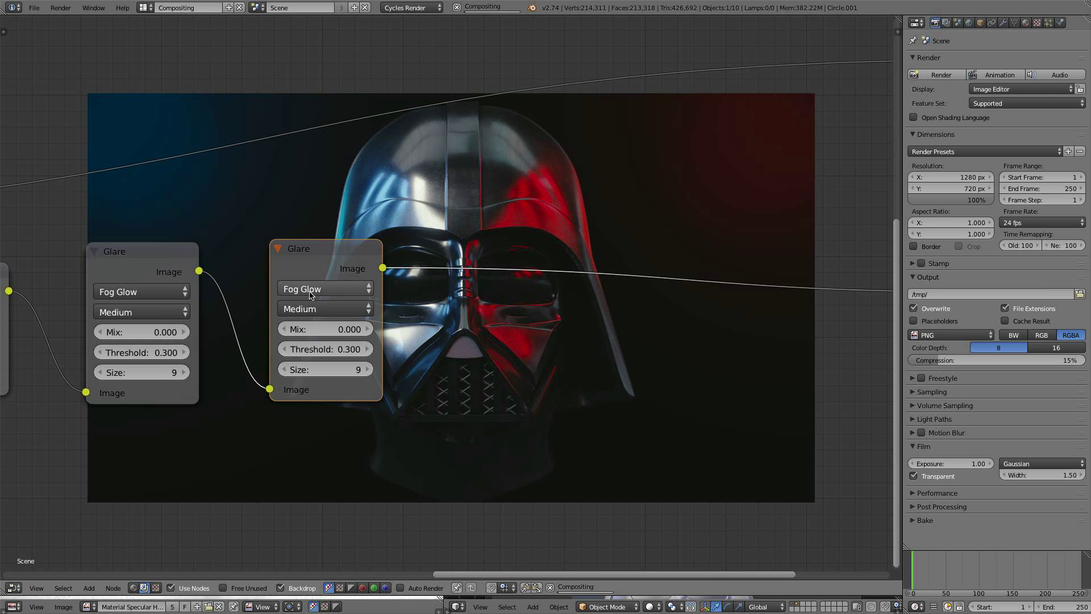
left_click(310, 294)
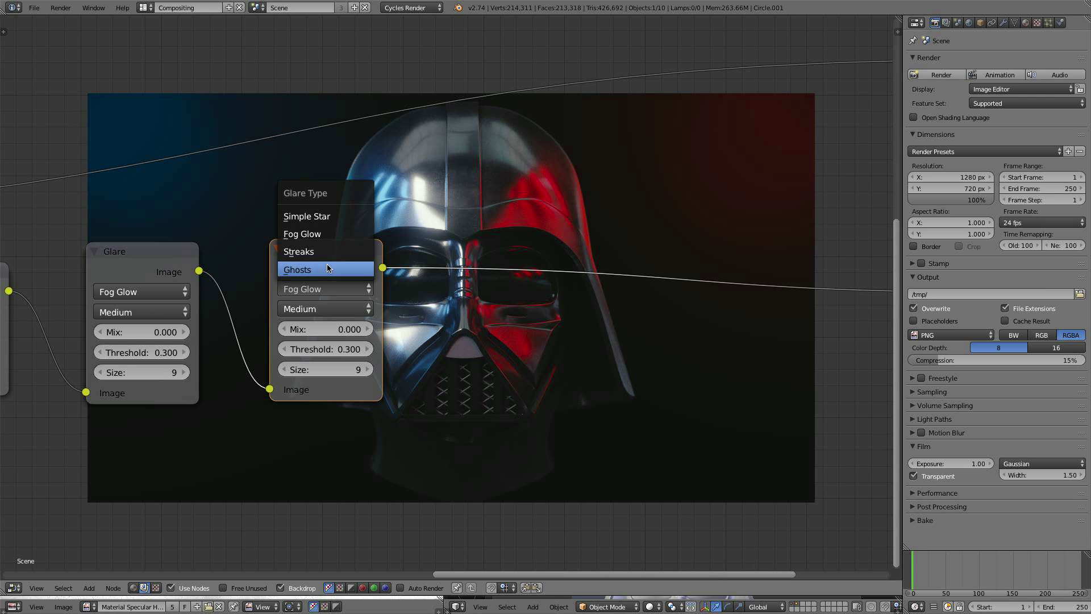
left_click(318, 251)
- Set the Streaks Glare node to 2 streaks with a Fade of 0.993
scroll(304, 205, "up", 1)
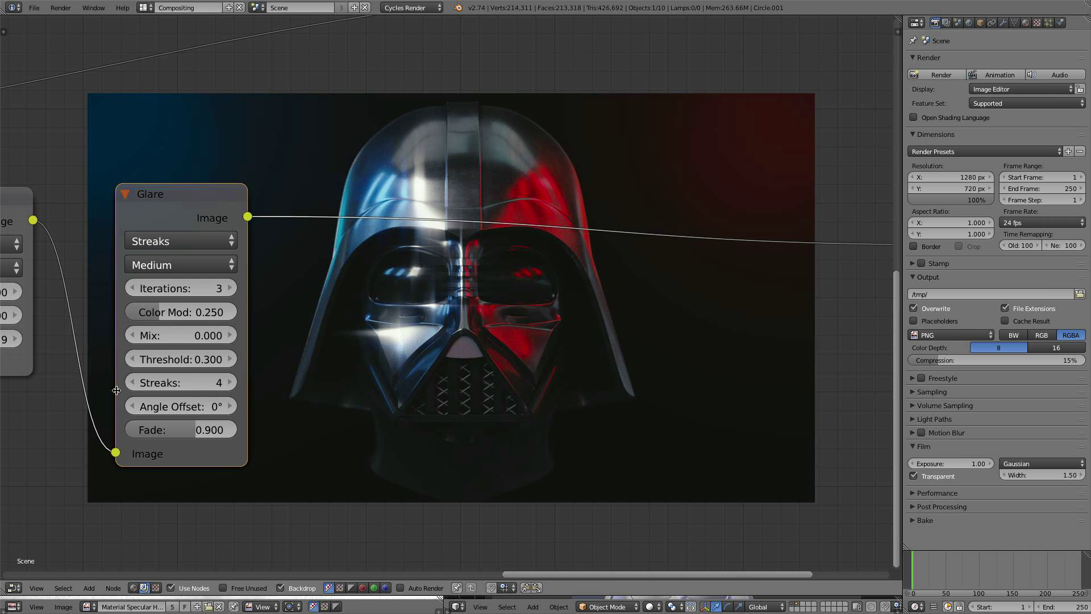
left_click(132, 384)
left_click(132, 384)
middle_click_drag(577, 281, 532, 293)
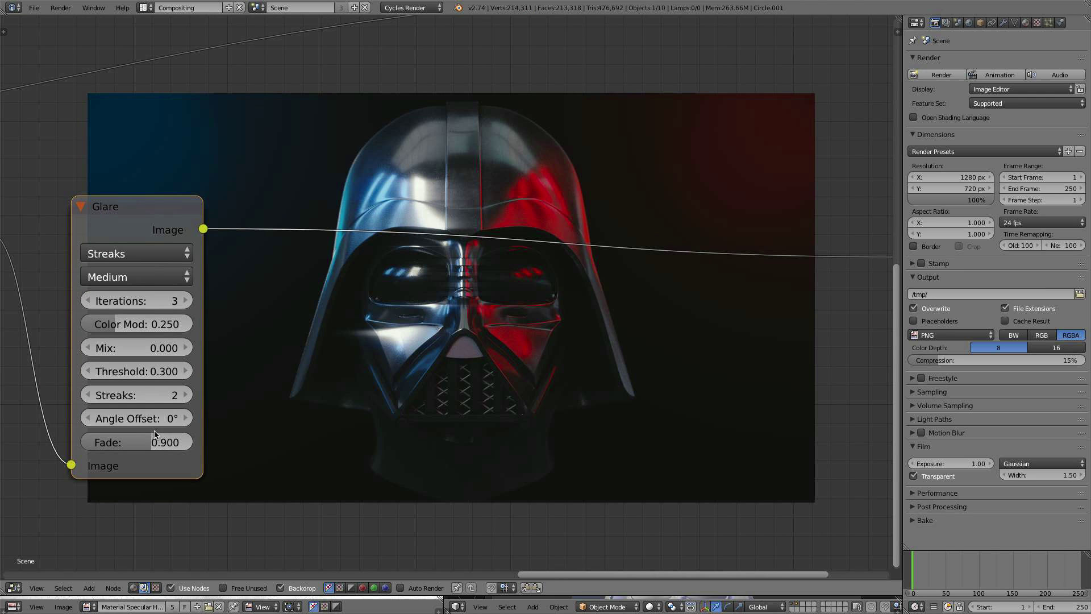
left_click_drag(154, 432, 156, 442)
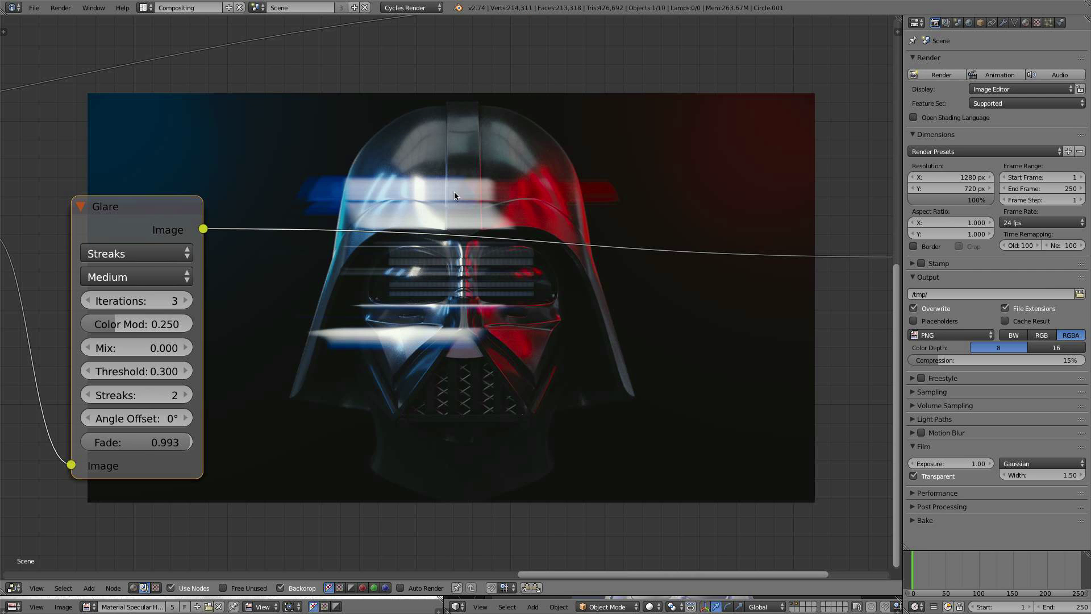
- Raise the Streaks Glare node's Iterations to 5
left_click_drag(190, 301, 330, 300)
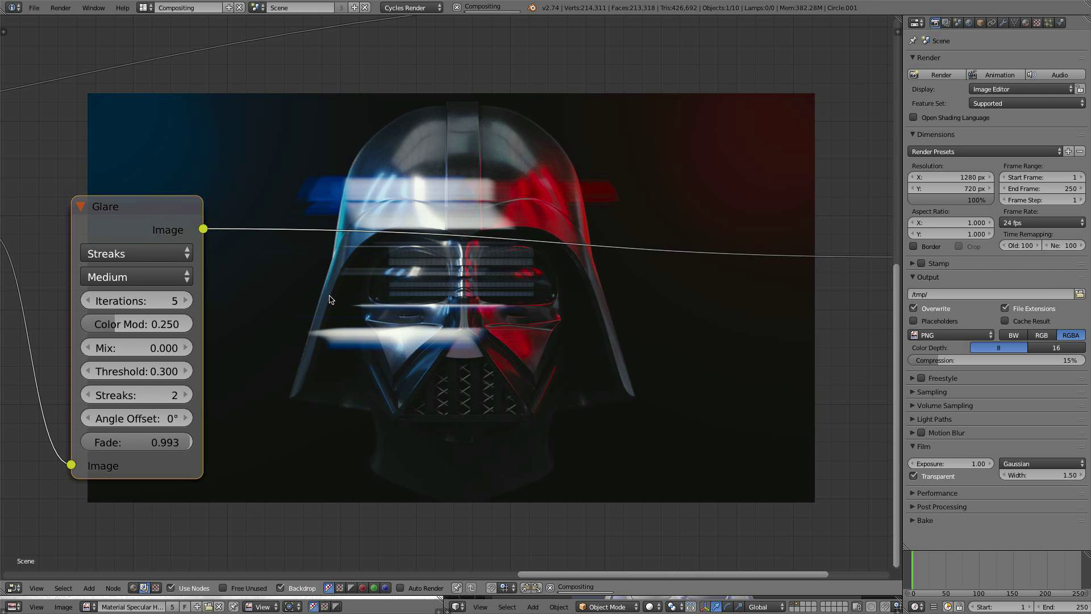
middle_click_drag(589, 255, 688, 197)
scroll(541, 238, "up", 3)
scroll(491, 261, "up", 2)
middle_click_drag(491, 265, 509, 250)
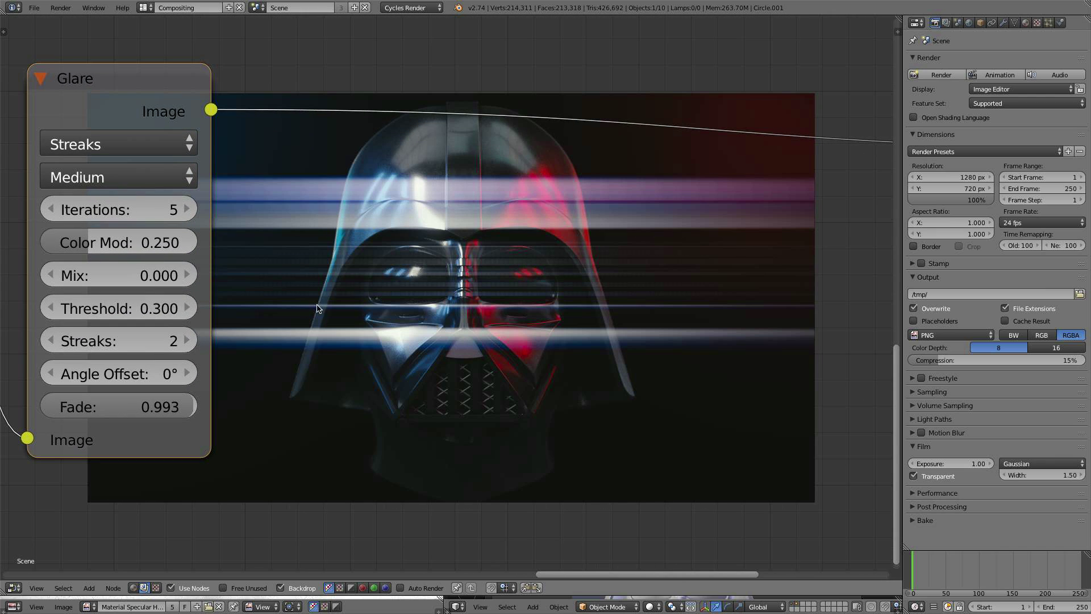
- Set the Streaks Glare node's Threshold to 0.4 and its Color Mod to 0.668
left_click(188, 308)
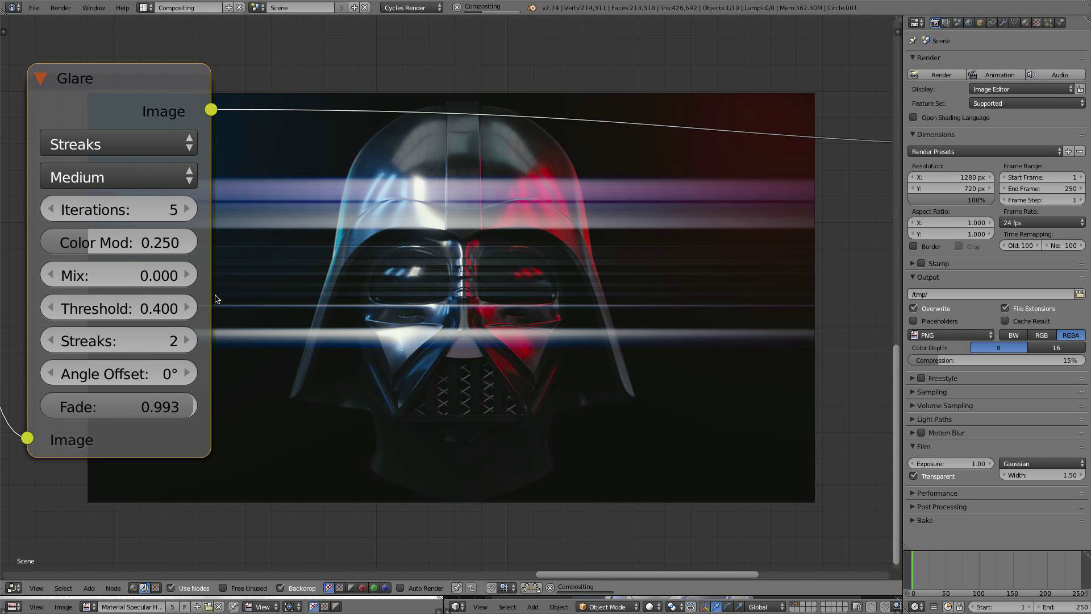
left_click_drag(113, 243, 157, 243)
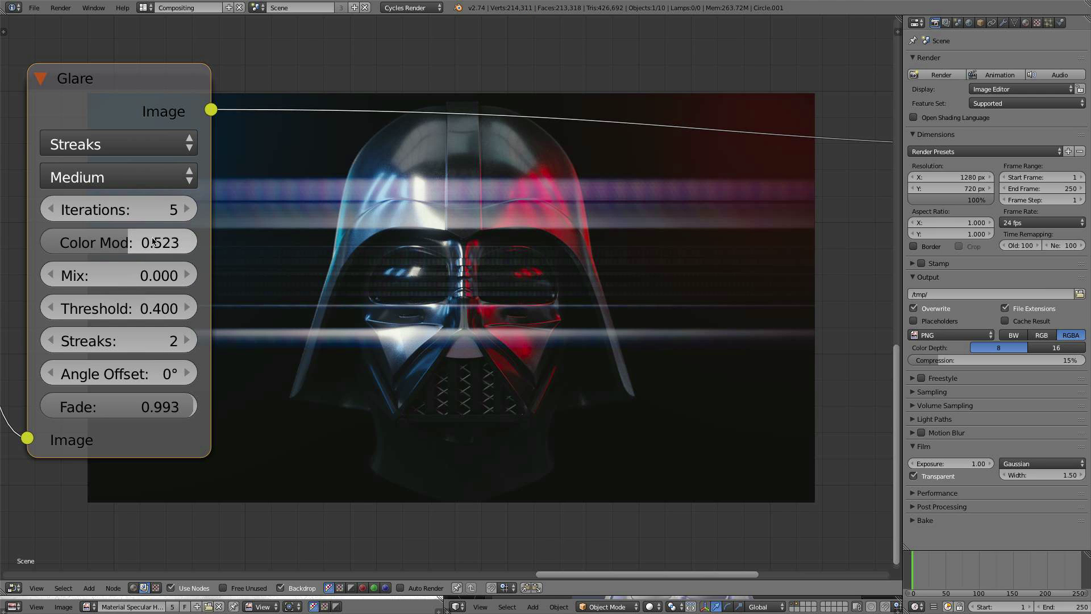
left_click_drag(127, 243, 182, 242)
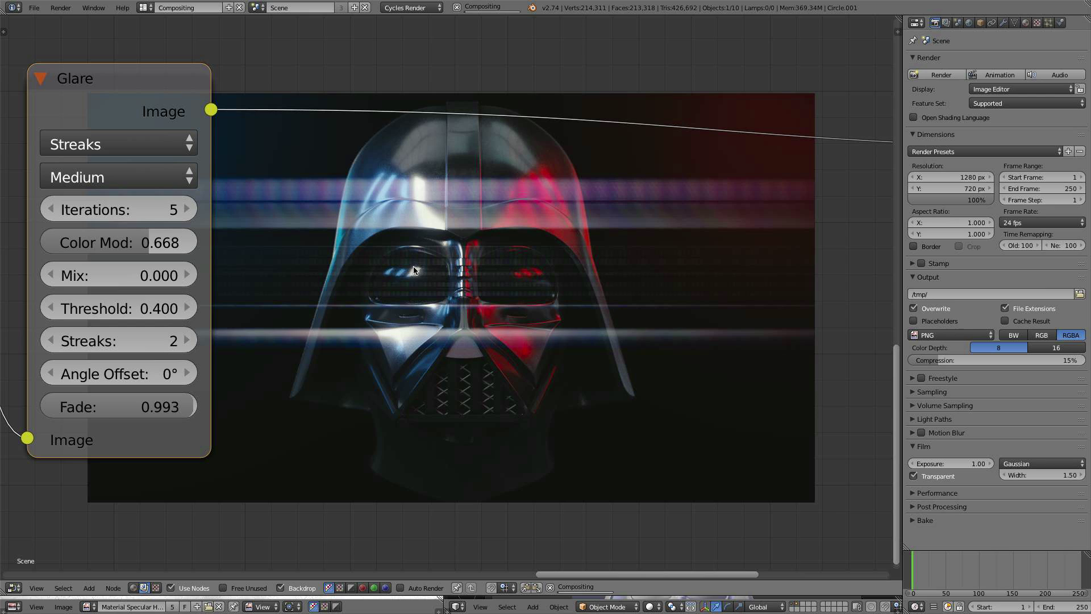
- Set the Streaks Glare node's Mix to -1 to show only the original image
left_click(140, 274)
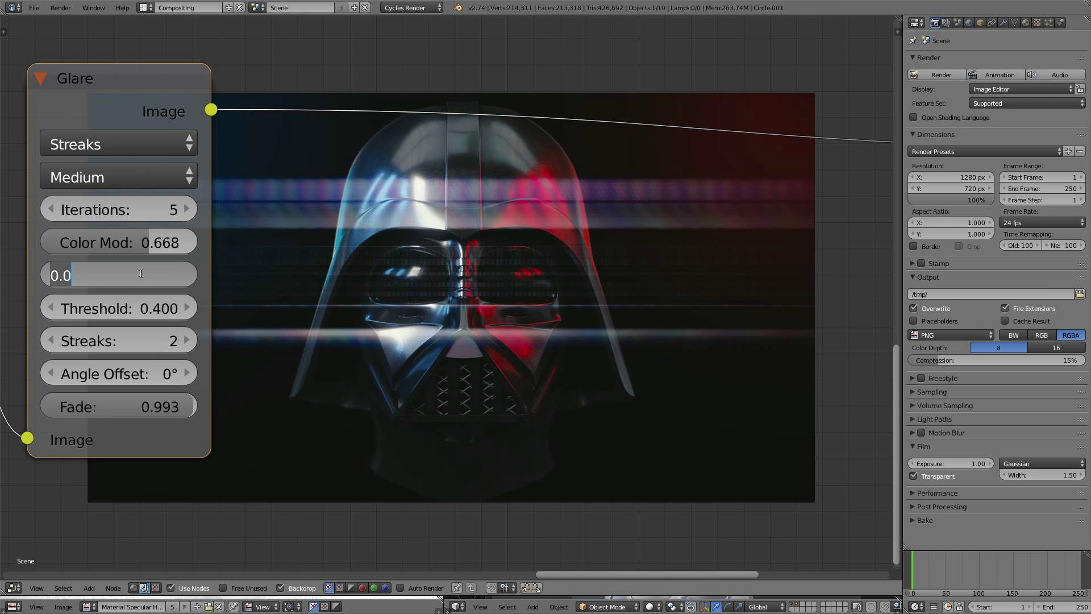
type("-1")
key("Return")
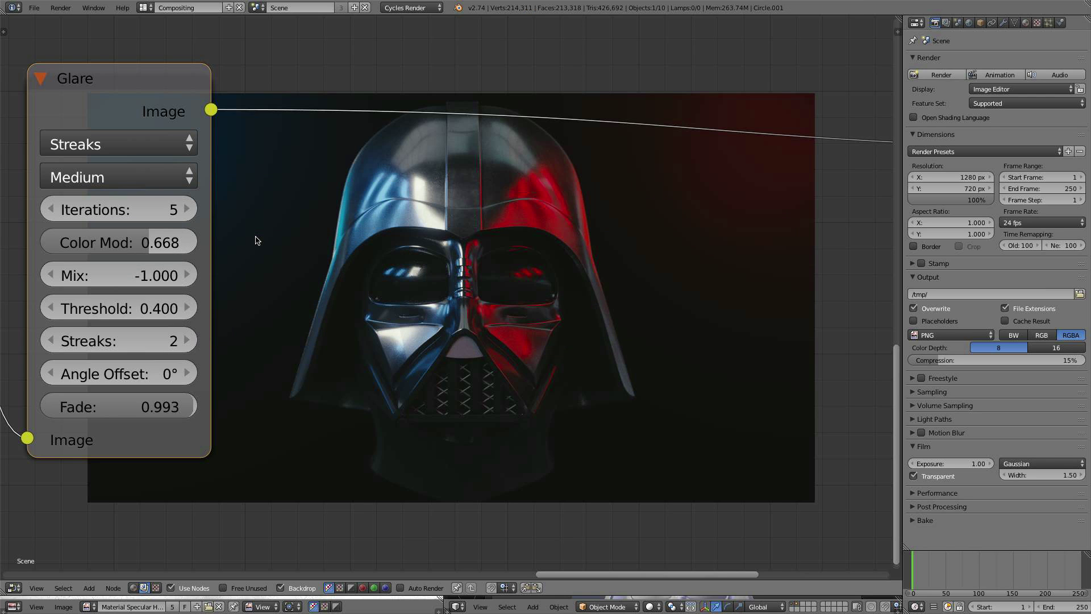
middle_click_drag(364, 230, 285, 222)
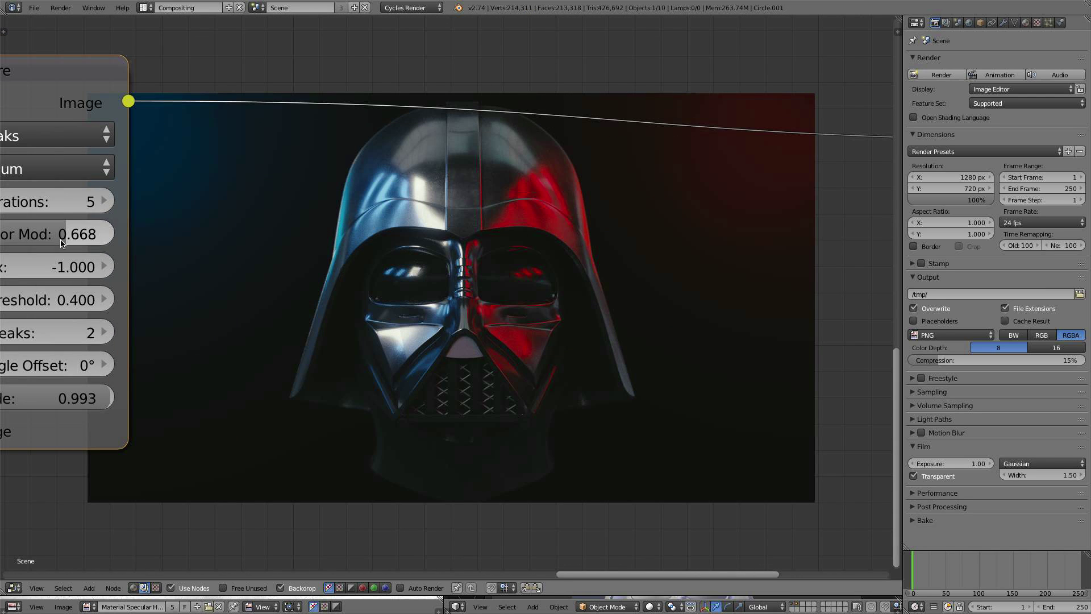
middle_click_drag(119, 270, 188, 276)
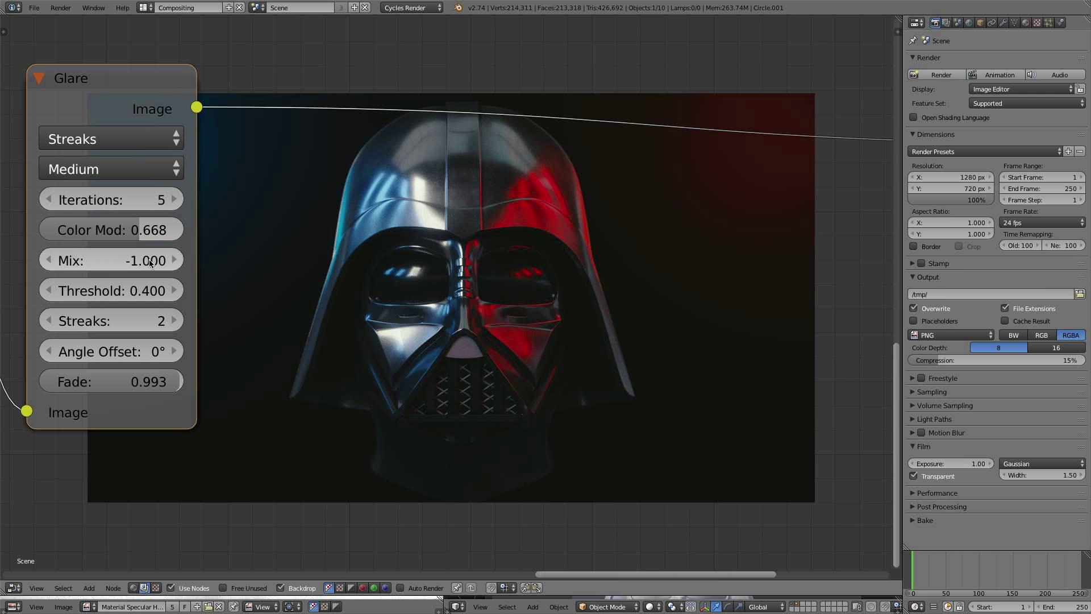
- Try a Mix of -0.97 on the Streaks Glare node and inspect the image
left_click(148, 261)
type("-0")
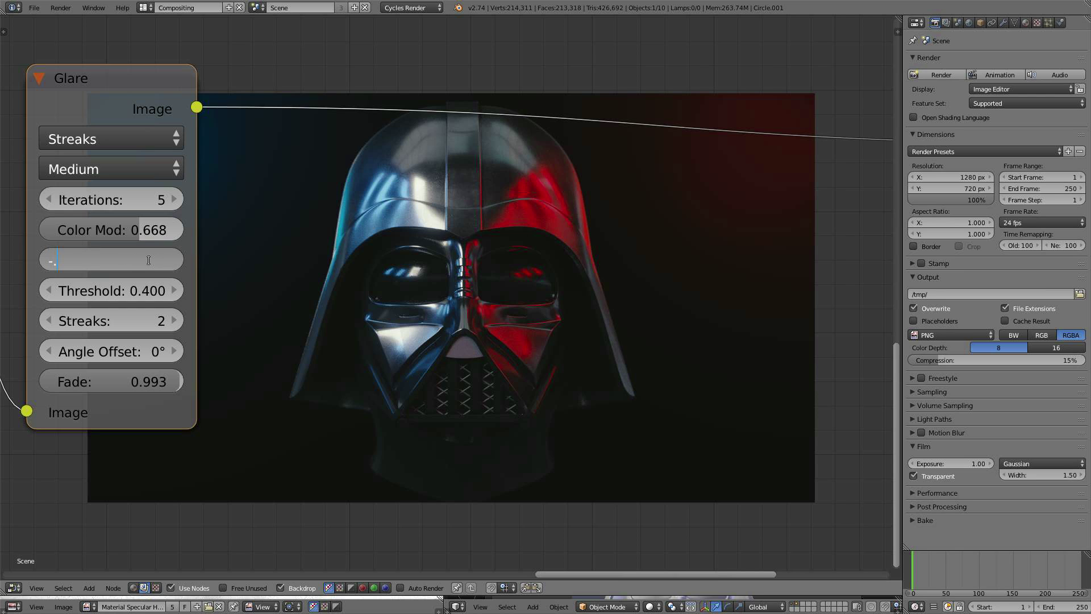
type(".97")
key("Return")
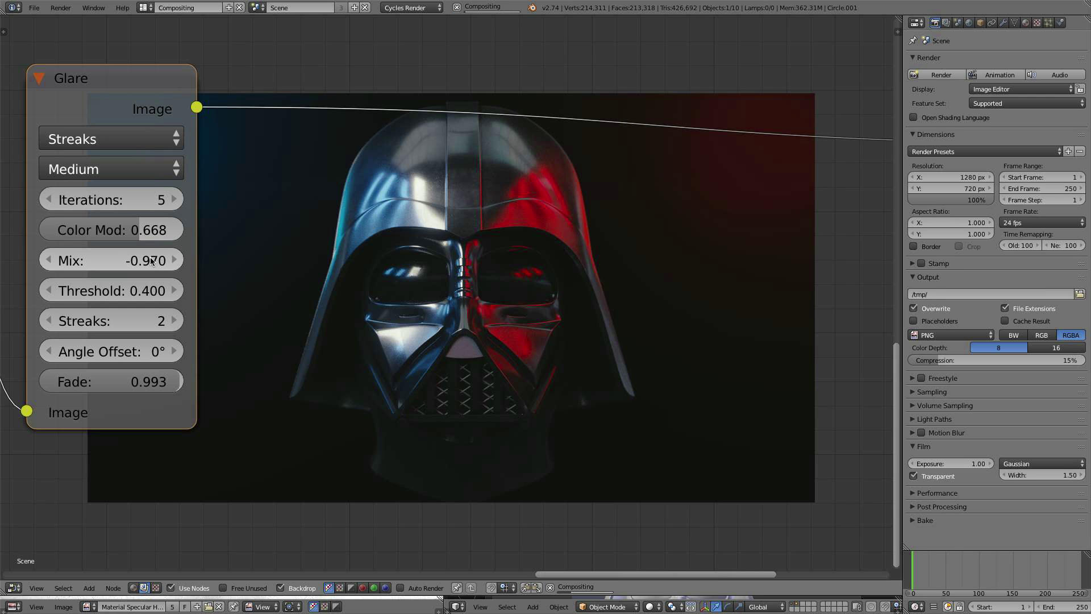
middle_click_drag(377, 268, 254, 212)
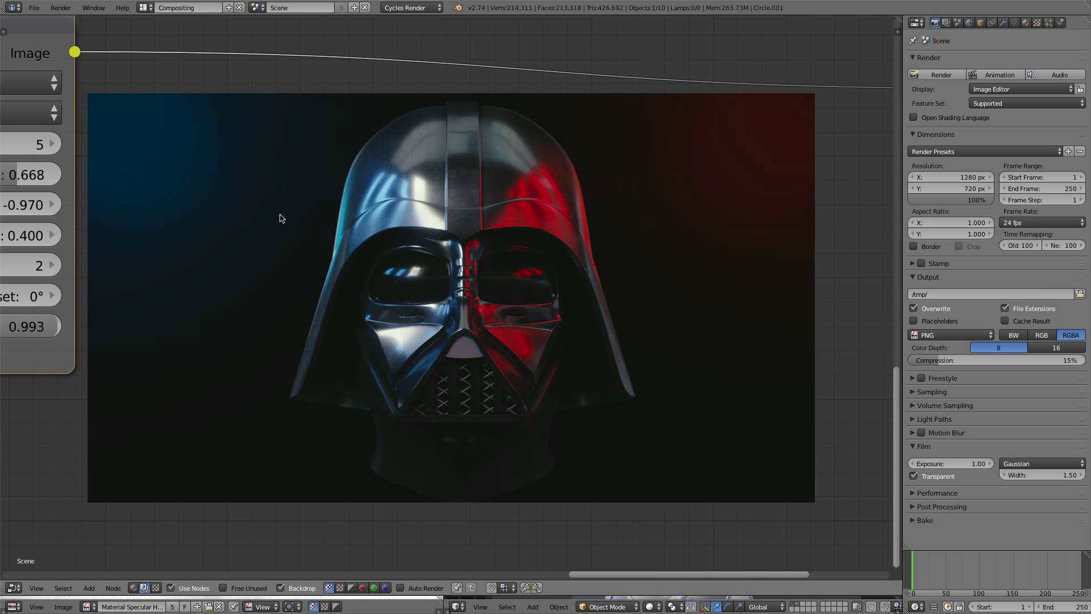
middle_click_drag(299, 269, 346, 270)
middle_click_drag(379, 209, 447, 241)
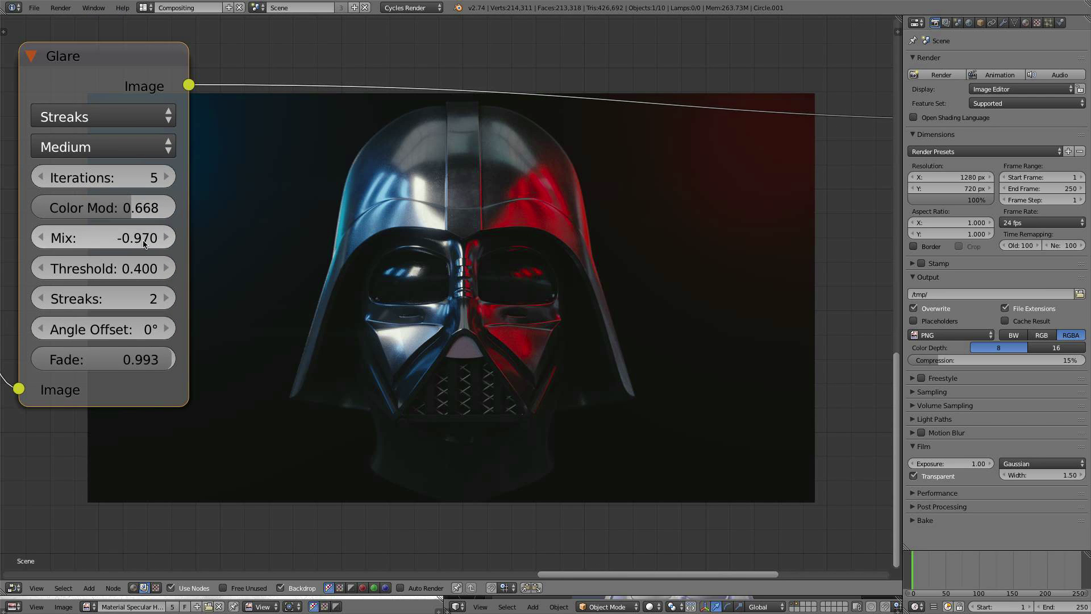
- Try stronger streaks by setting the Glare node's Mix to -0.96 and -0.94
left_click(140, 241)
type("6")
key("Return")
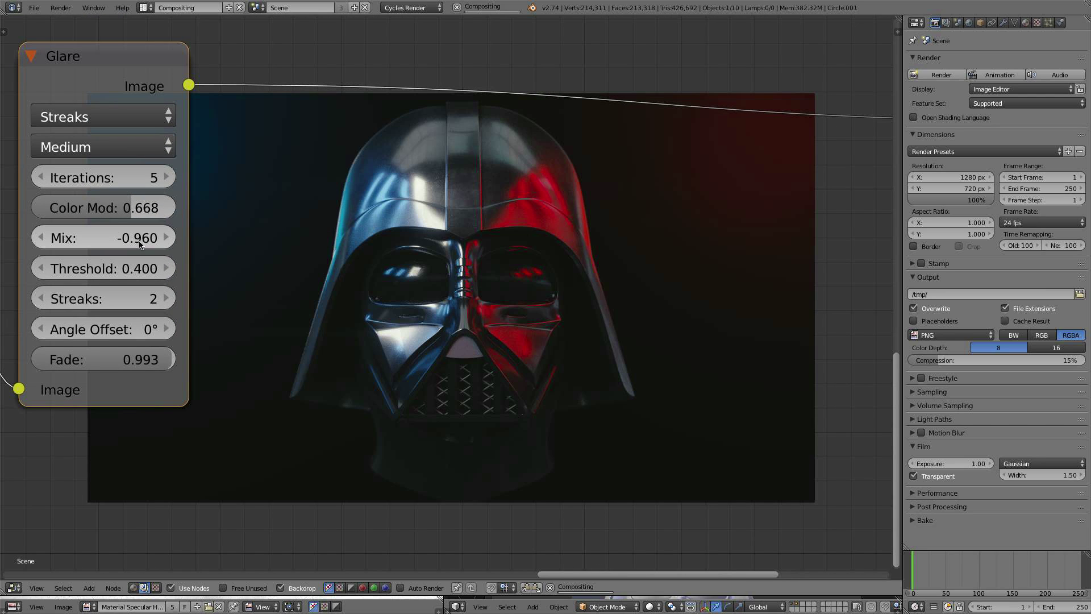
left_click(140, 241)
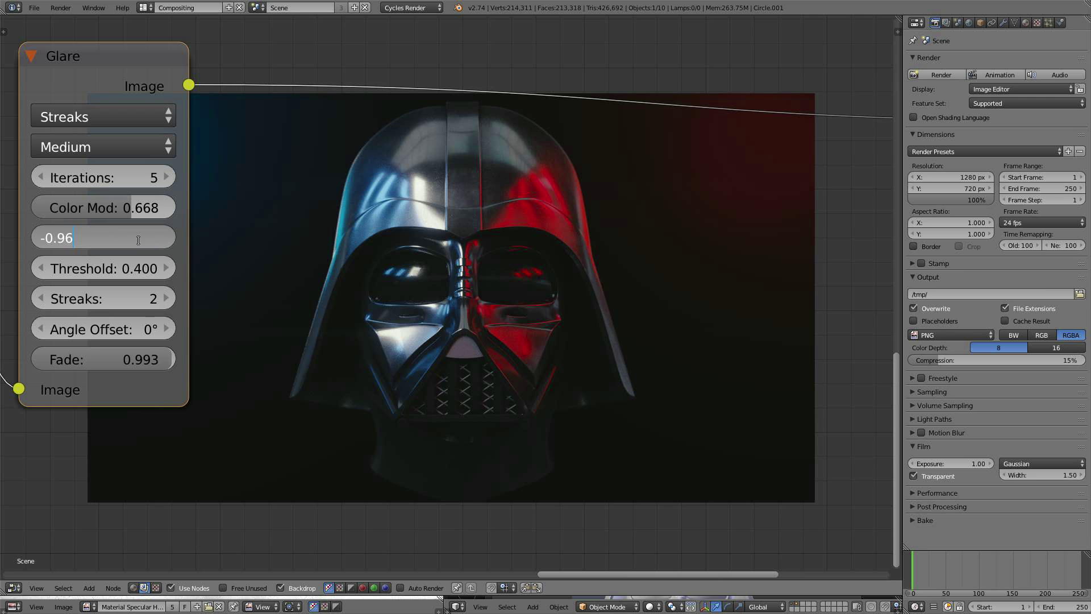
type("4")
key("Return")
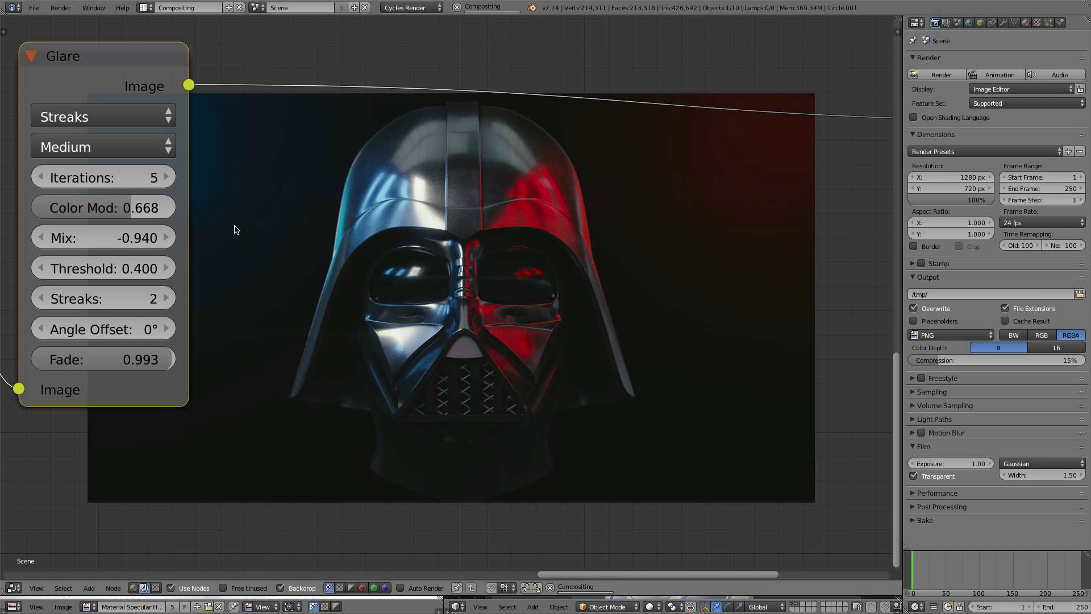
- Try a Mix of -0.93 on the Streaks Glare node and check the helmet image
middle_click_drag(233, 229, 296, 189)
left_click(158, 208)
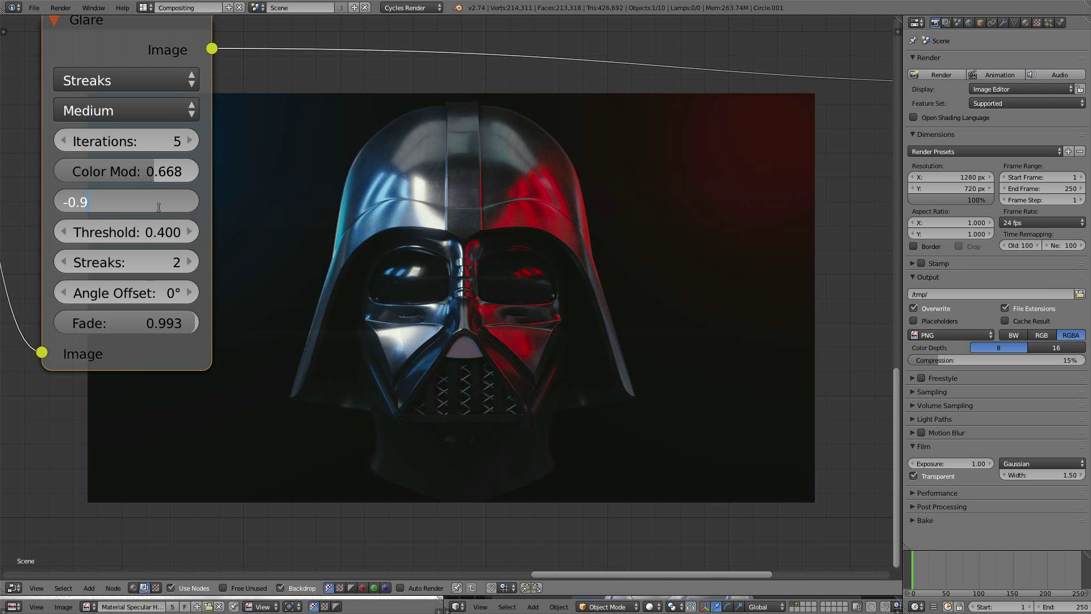
type("3")
key("Return")
mouse_move(220, 179)
middle_mouse_down()
mouse_move(256, 138)
mouse_move(233, 169)
middle_mouse_up()
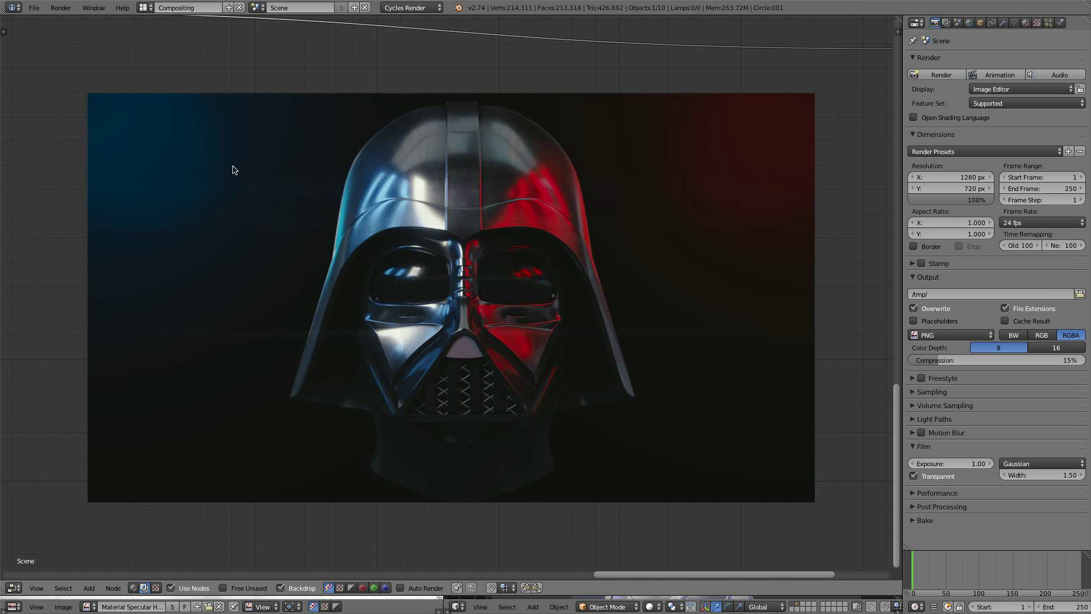
middle_click_drag(373, 201, 373, 277)
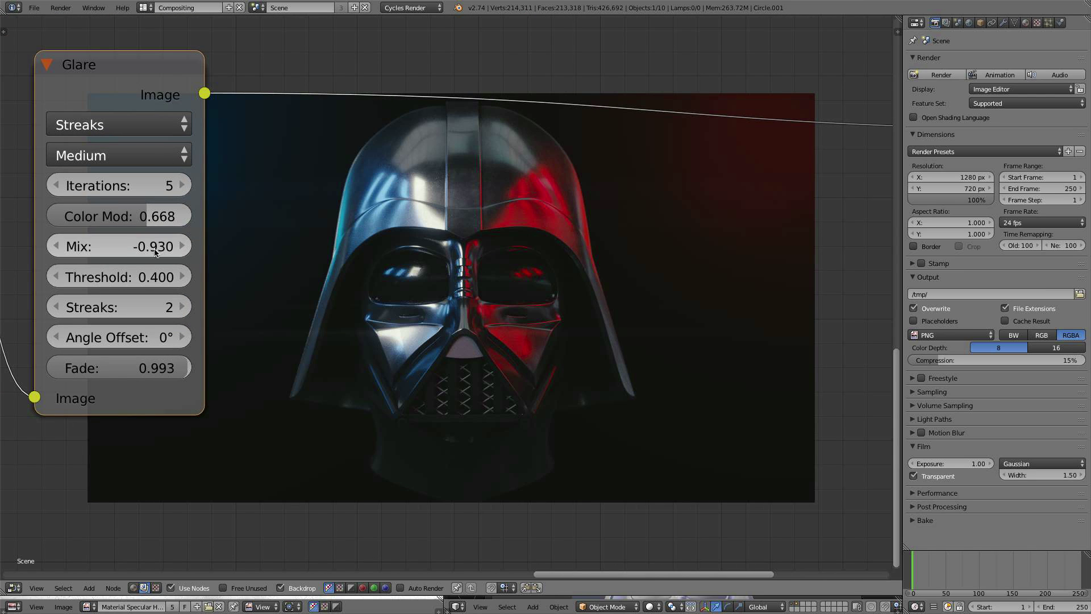
- Try a Mix of -0.9 on the Streaks Glare node and look over the result
left_click(154, 249)
key("BackSpace")
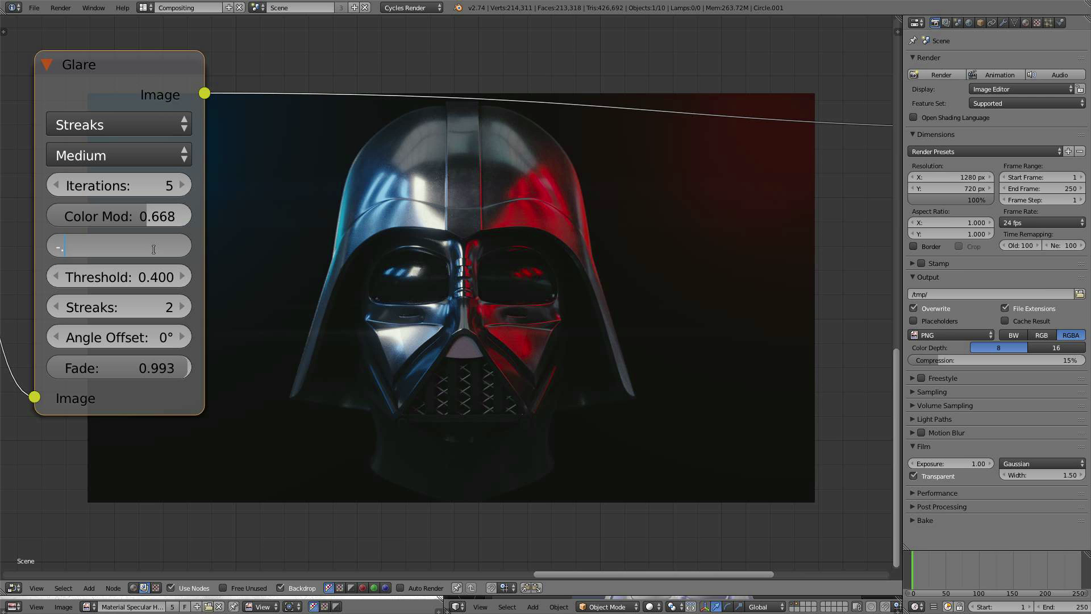
type("-.8")
key("BackSpace")
type("9")
key("Return")
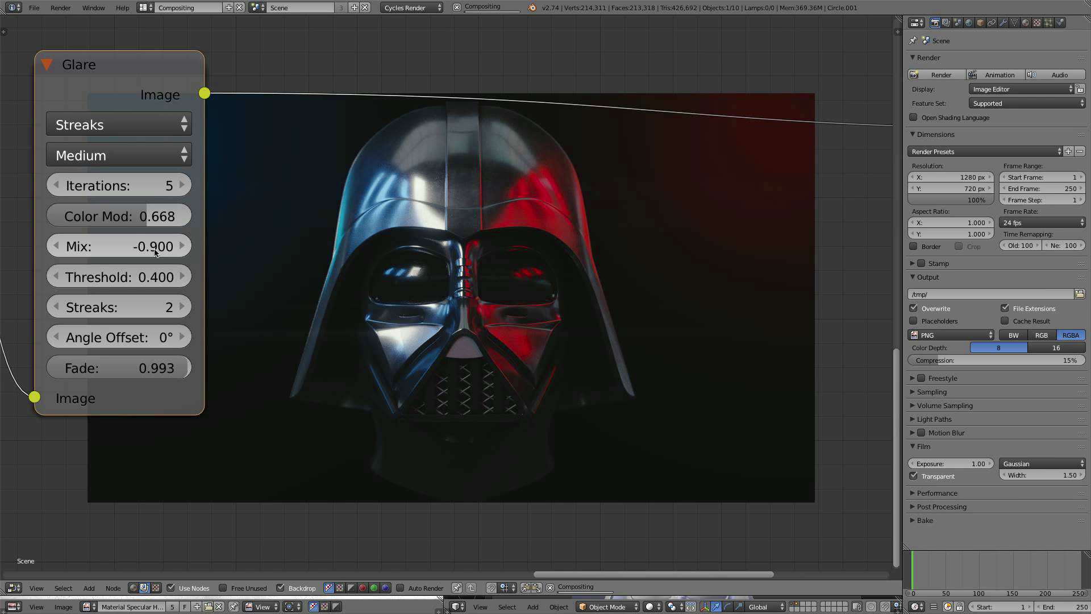
middle_click_drag(341, 208, 98, 204)
scroll(506, 200, "left", 5, "ctrl")
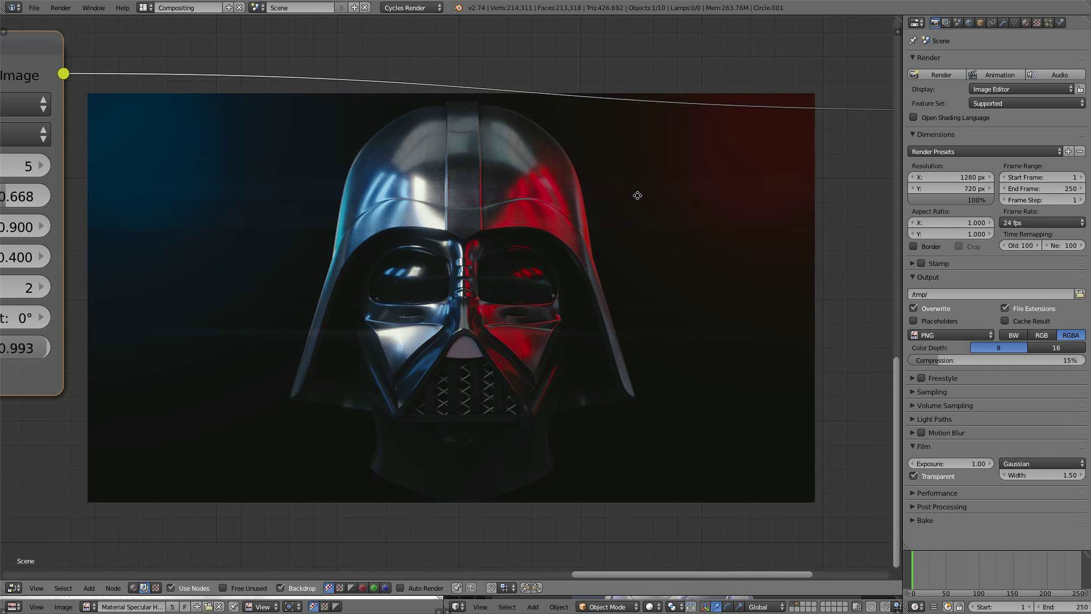
- Set the Streaks Glare node's Mix to -0.92 for subtle streaks
left_click(124, 256)
type("-.92")
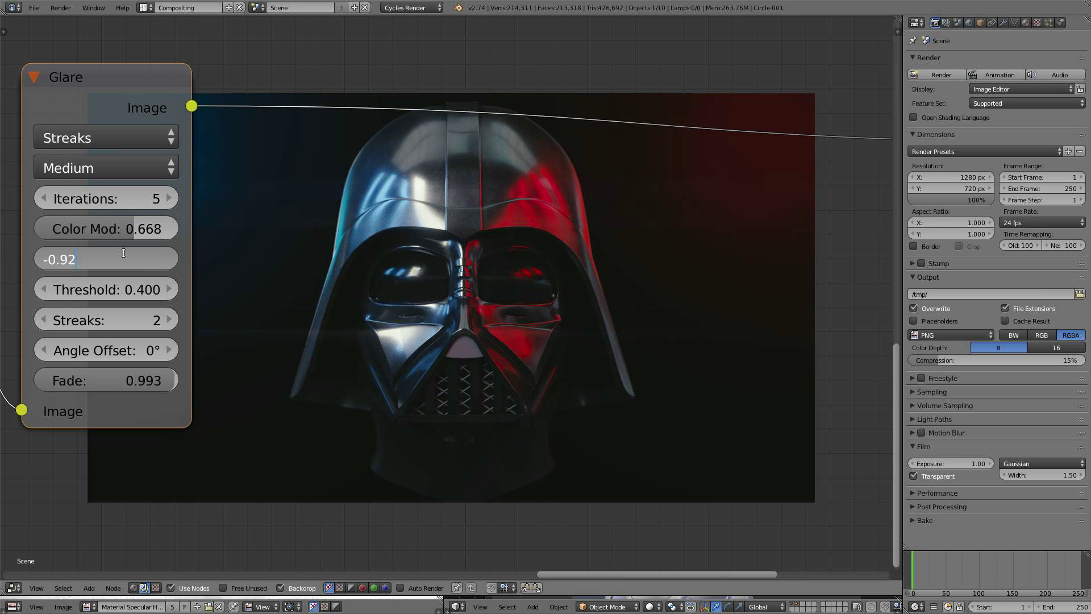
key("Return")
scroll(313, 188, "right", 4, "ctrl")
scroll(321, 171, "left", 4, "ctrl")
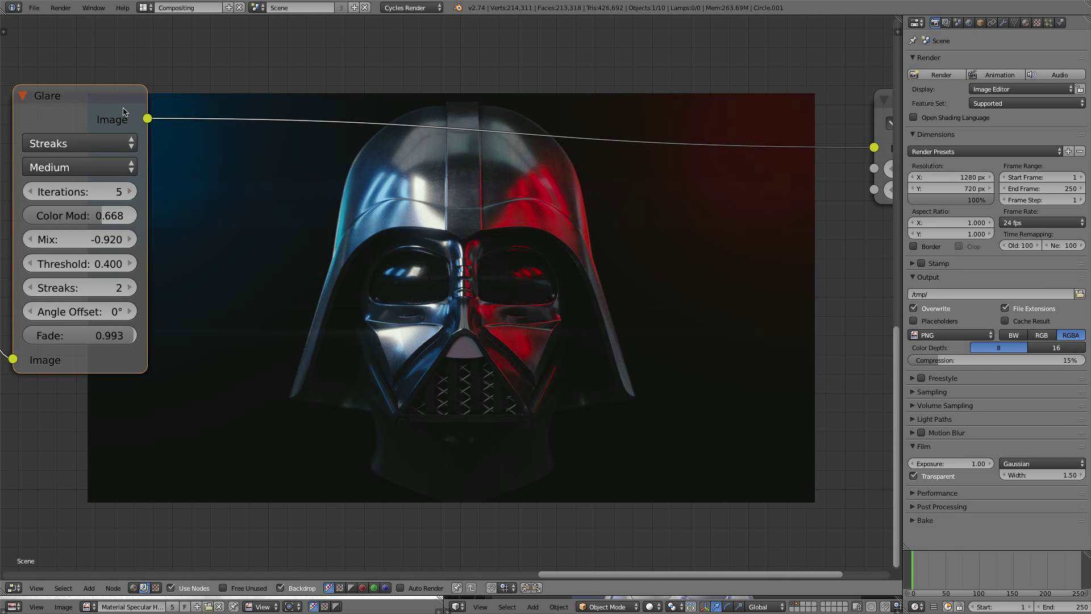
key("shift+d")
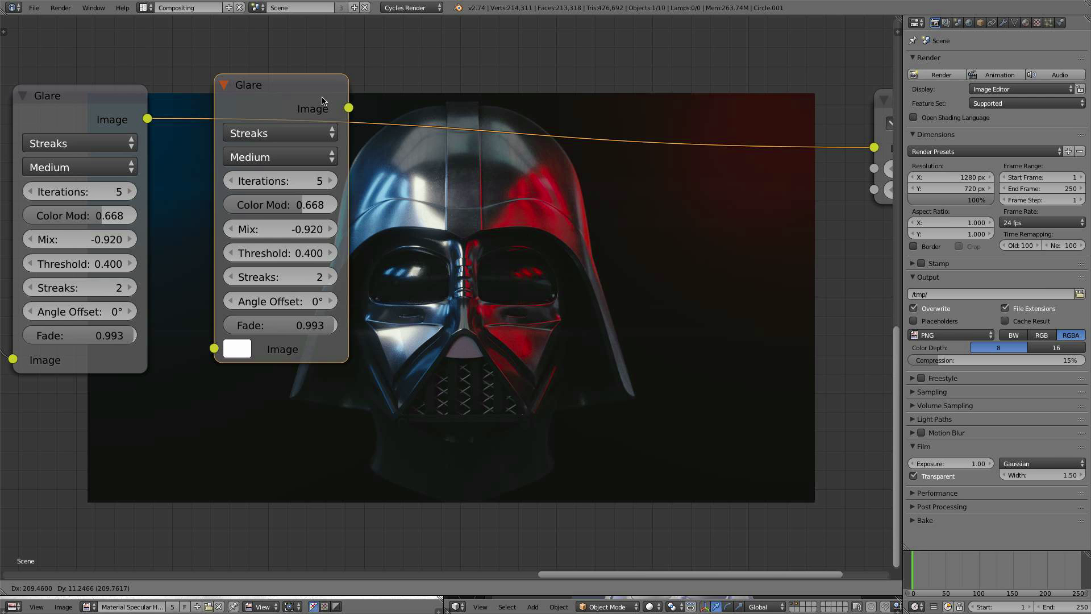
left_click(322, 213)
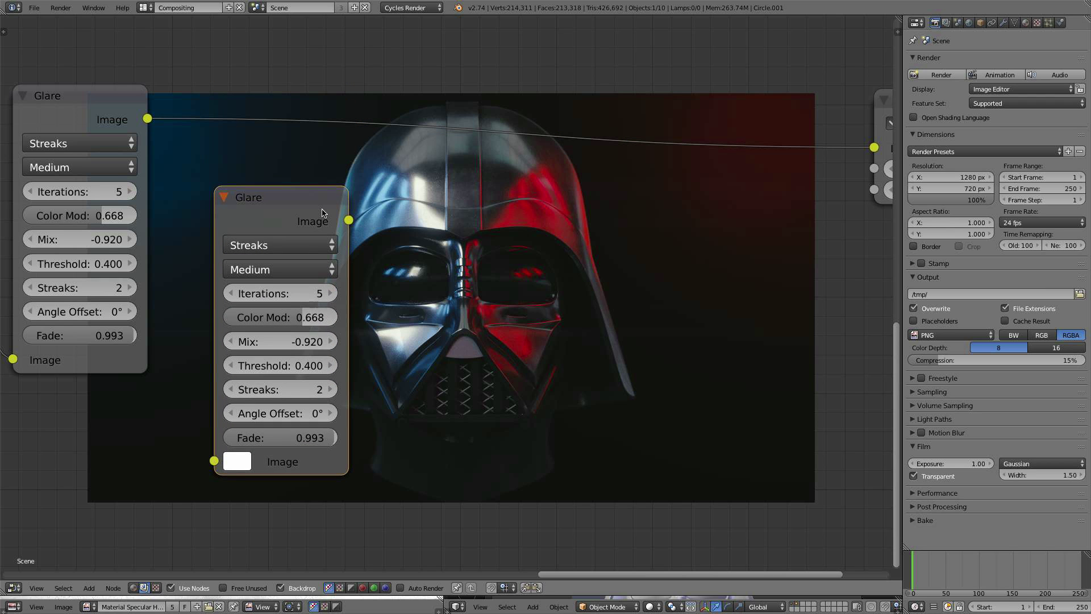
scroll(321, 213, "down", 4)
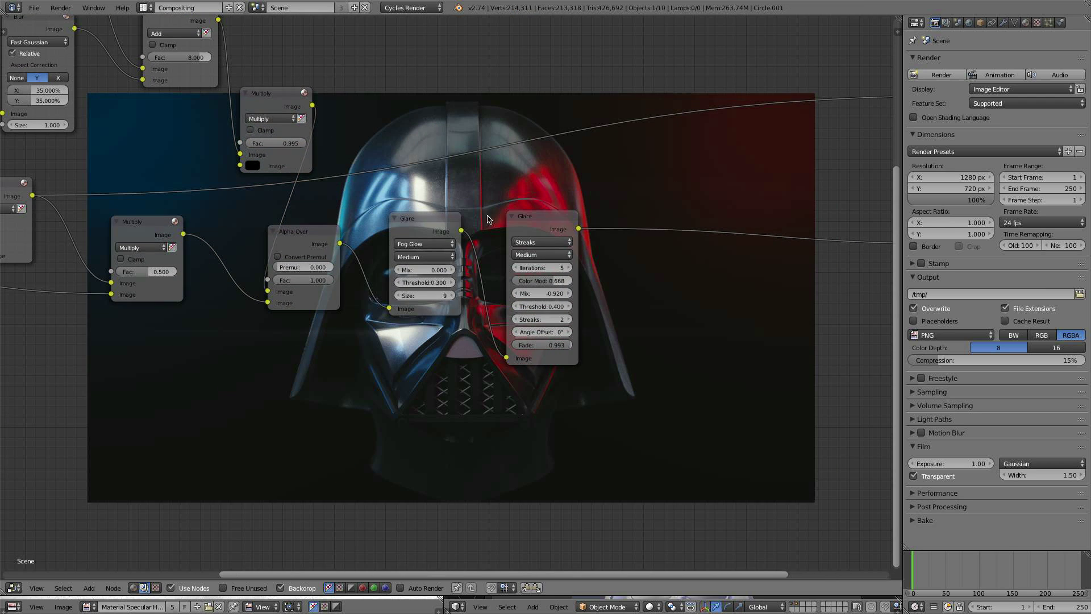
- Duplicate the Streaks Glare node, insert the copy before the Viewer and change its glare type to Ghosts
middle_click_drag(365, 178, 363, 186)
mouse_move(543, 245)
left_mouse_down()
mouse_move(560, 254)
mouse_move(599, 244)
mouse_move(548, 225)
left_mouse_up()
middle_click_drag(642, 211, 438, 198)
key("shift+d")
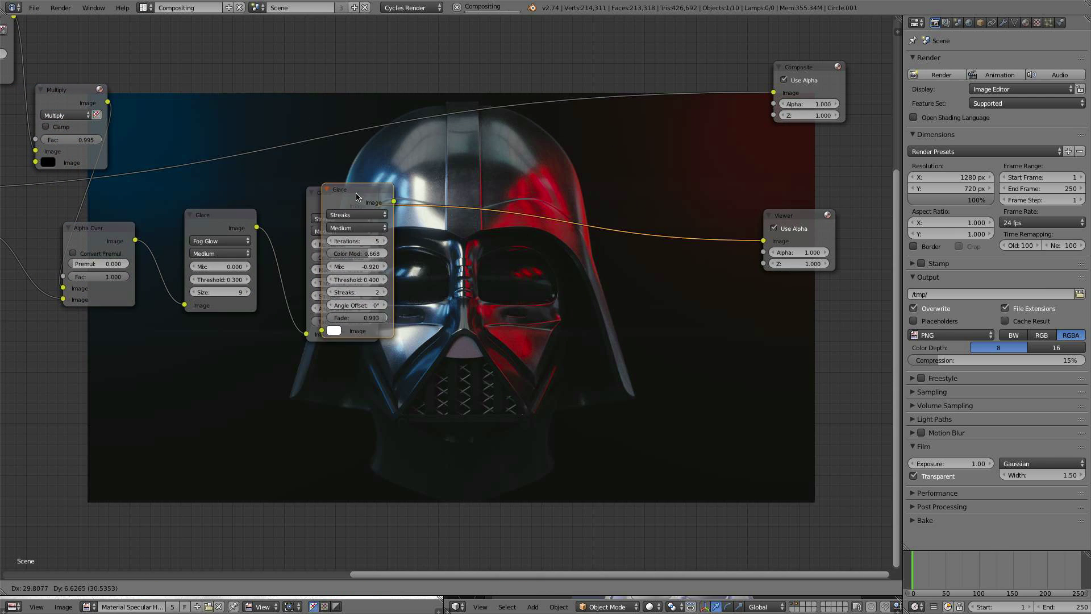
left_click(458, 188)
left_click(455, 206)
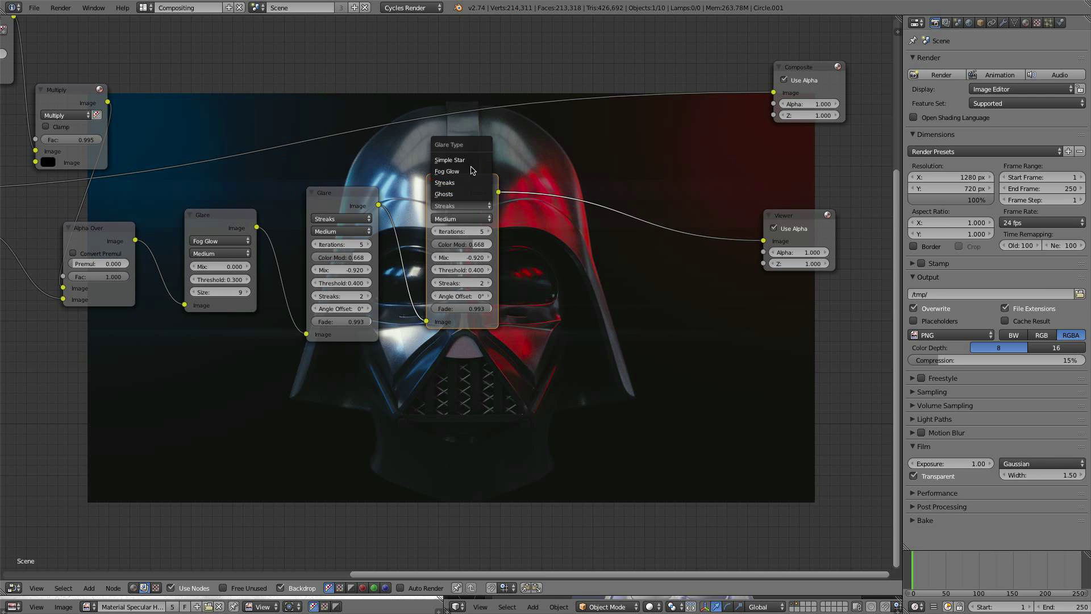
left_click(463, 194)
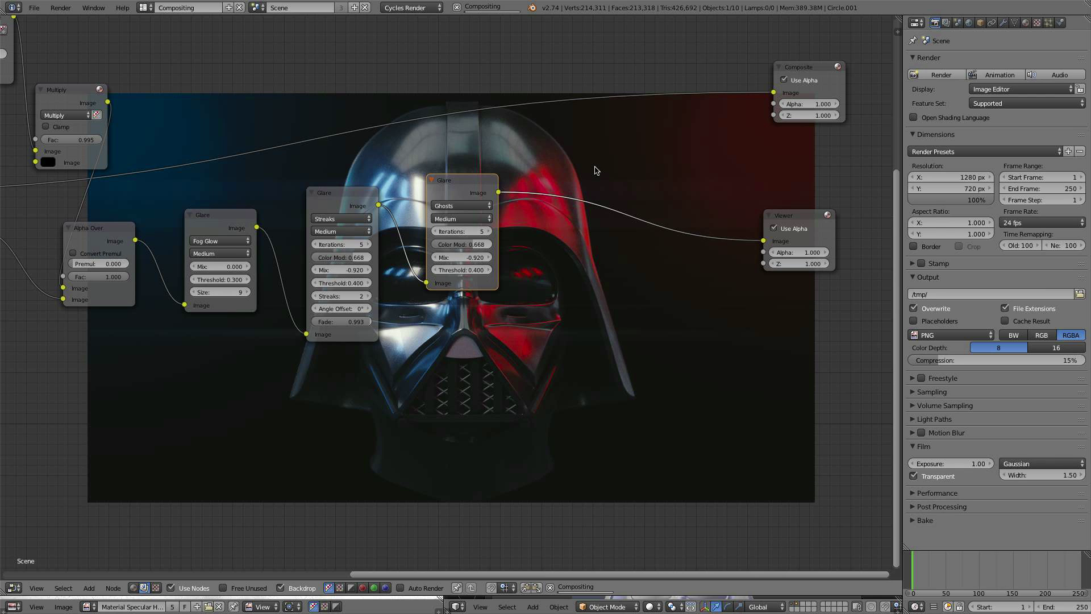
- Set the Mix of the Ghosts Glare node to 1.000 to output only the glare
middle_click_drag(523, 176, 478, 195)
scroll(456, 177, "up", 3)
middle_click_drag(580, 174, 469, 185)
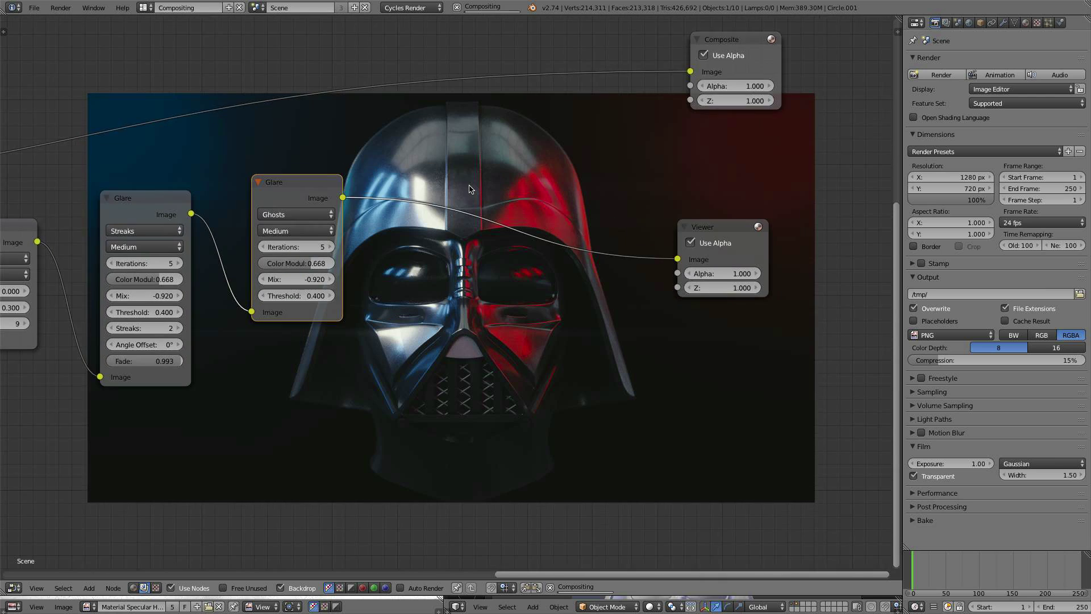
scroll(470, 189, "up", 2)
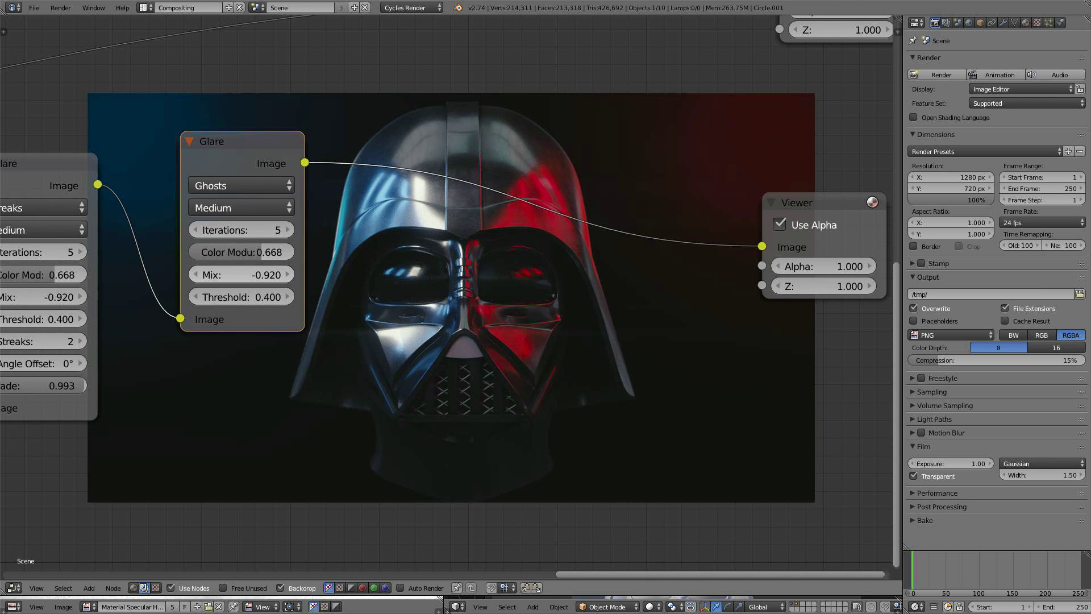
left_click_drag(254, 275, 526, 275)
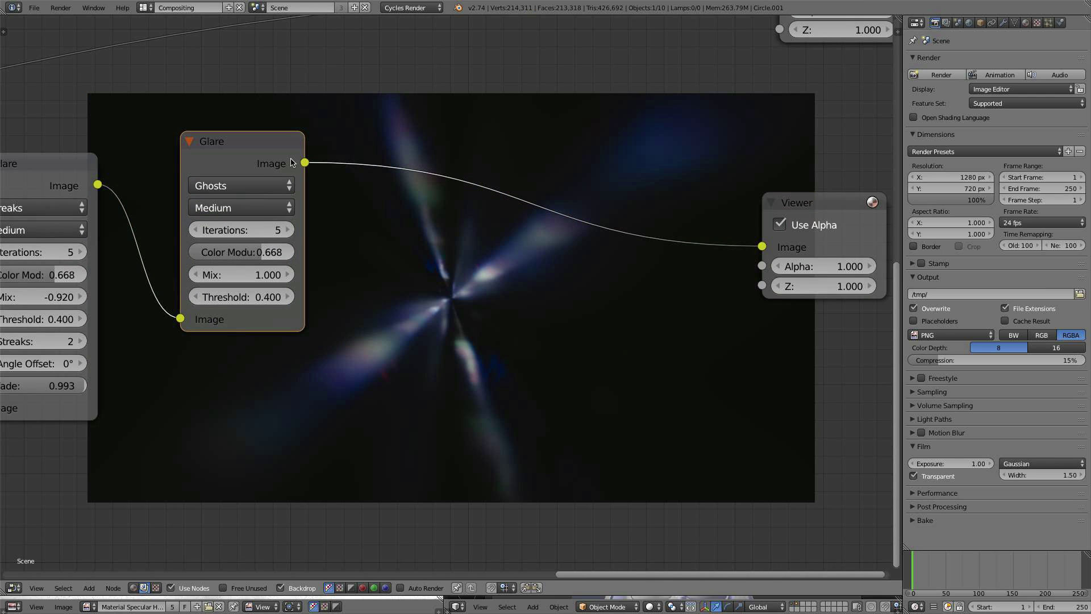
- Move the Ghosts Glare node up, clear of the Streaks Glare node
scroll(338, 209, "down", 4)
middle_click_drag(335, 206, 409, 287)
scroll(342, 266, "down", 5)
scroll(409, 291, "up", 2)
scroll(267, 312, "down", 1)
left_click_drag(266, 313, 259, 318)
scroll(301, 294, "up", 1)
scroll(307, 289, "down", 2)
middle_click_drag(313, 284, 391, 305)
scroll(410, 310, "up", 1)
left_click_drag(472, 326, 423, 63)
scroll(459, 219, "down", 2)
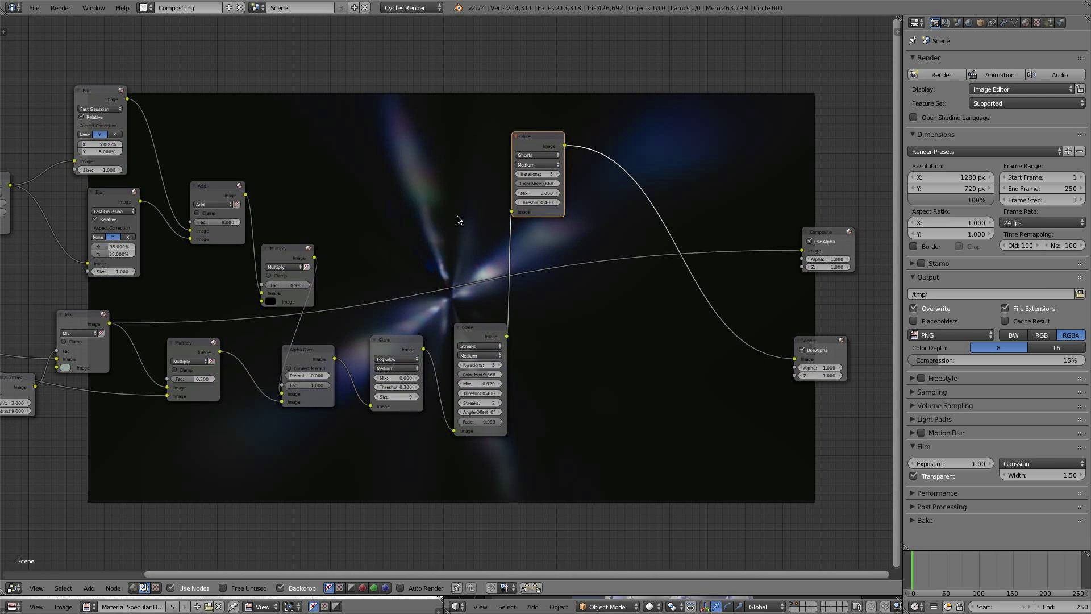
- Disconnect the Ghosts Glare node from the Streaks Glare and place it above the Alpha Over and Fog Glow nodes
middle_click_drag(385, 320, 557, 282)
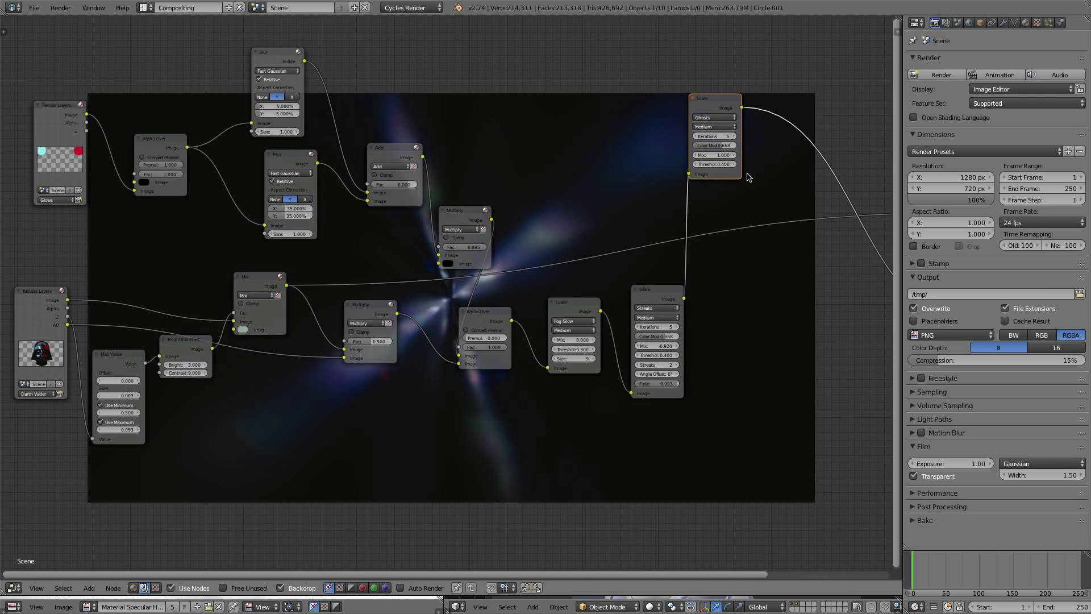
left_click_drag(687, 174, 700, 145)
left_click_drag(709, 99, 239, 432)
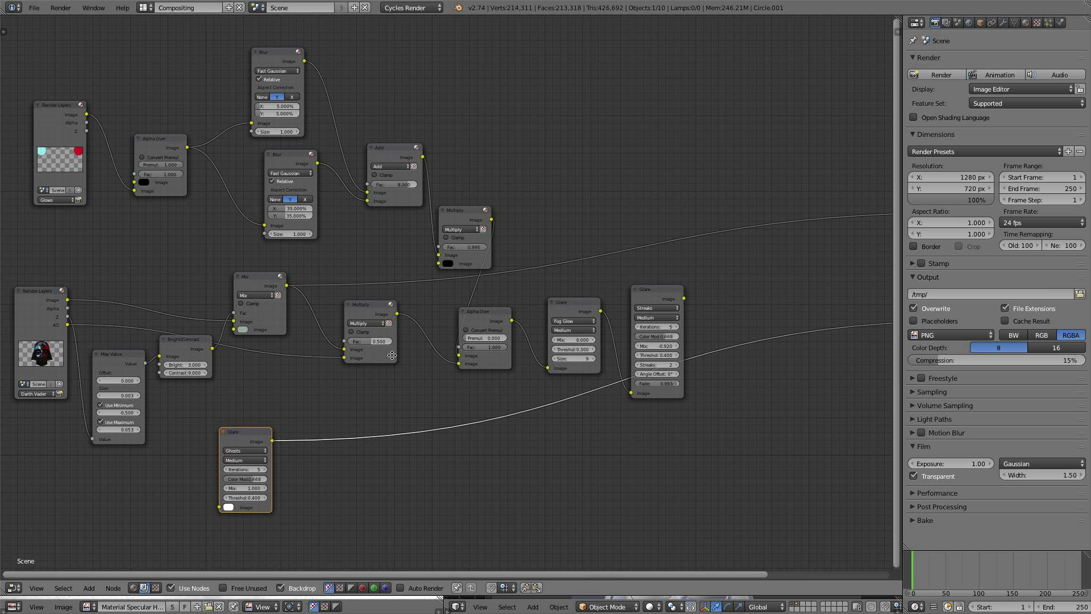
middle_click_drag(239, 432, 191, 399)
left_click_drag(199, 405, 493, 91)
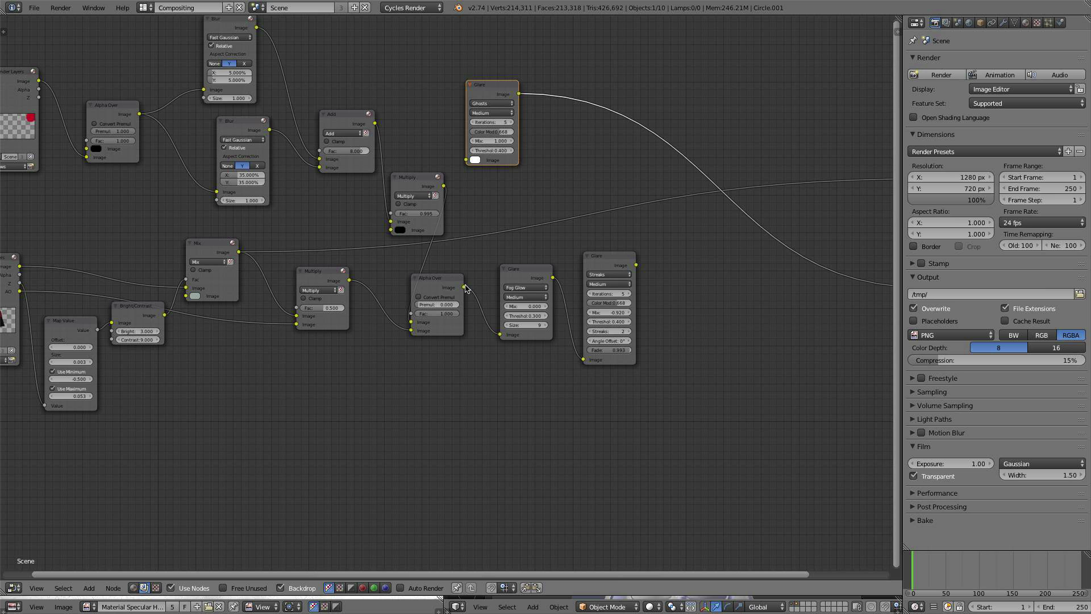
- Feed the Alpha Over image into the Ghosts Glare node and preview the ghosts in the Viewer
left_click(447, 287, "ctrl+shift")
left_click_drag(464, 288, 475, 161)
left_click(500, 88, "ctrl+shift")
middle_click_drag(589, 166, 514, 206)
middle_click_drag(449, 268, 453, 338)
scroll(453, 336, "up", 3)
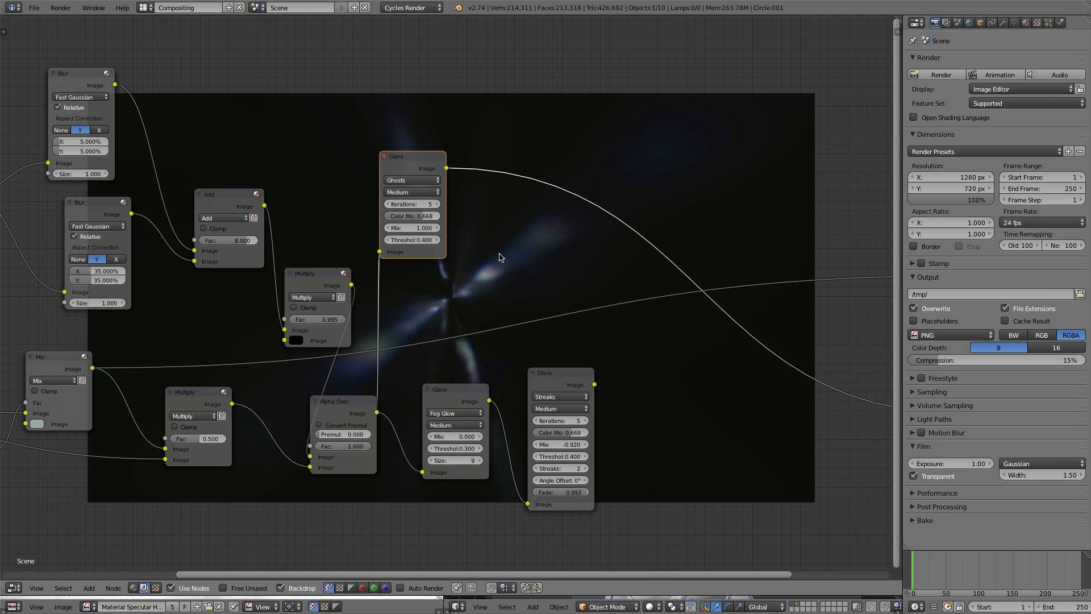
- Create a Mix node after the Streaks Glare and set its blend type to Add
middle_click_drag(500, 257, 420, 184)
key("shift+a")
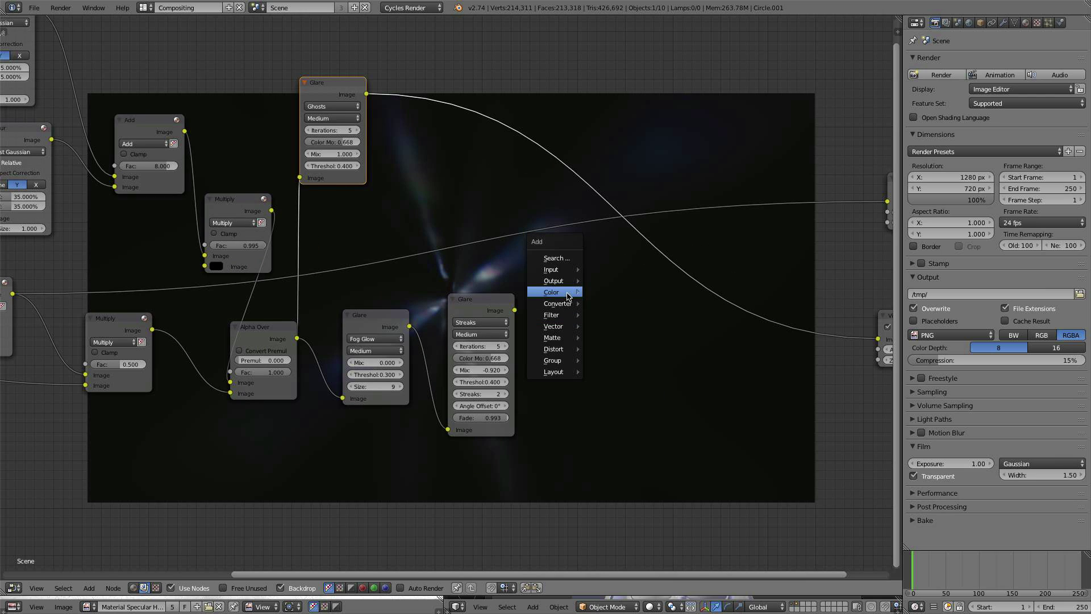
mouse_move(556, 289)
left_click(616, 288)
left_click(614, 313)
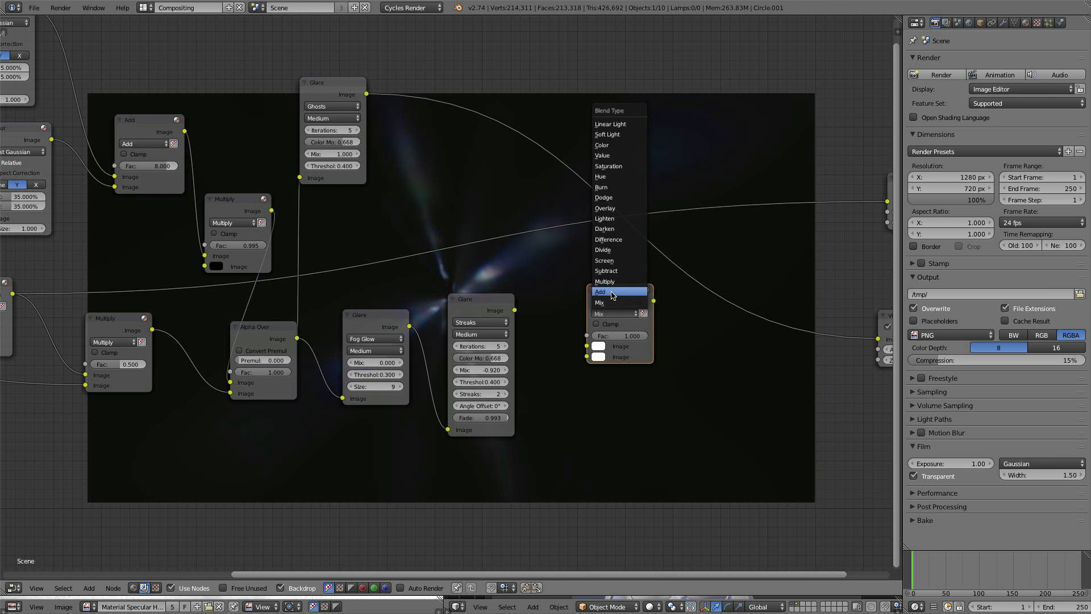
left_click(612, 293)
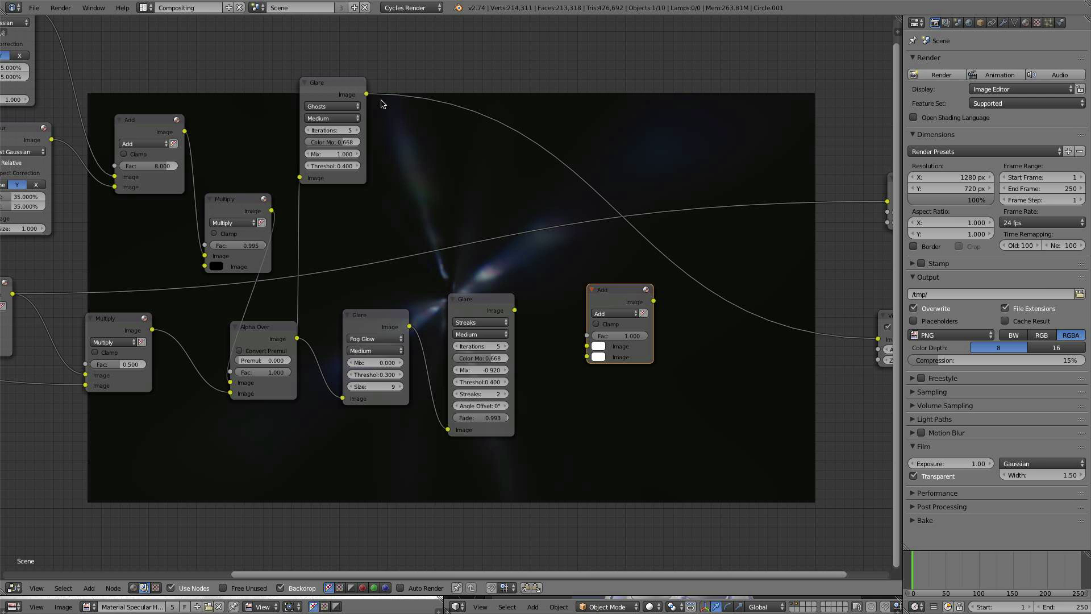
- Connect the Streaks Glare to the Add node's first image input and the Ghosts Glare to its second, and view the result
left_click_drag(367, 94, 588, 357)
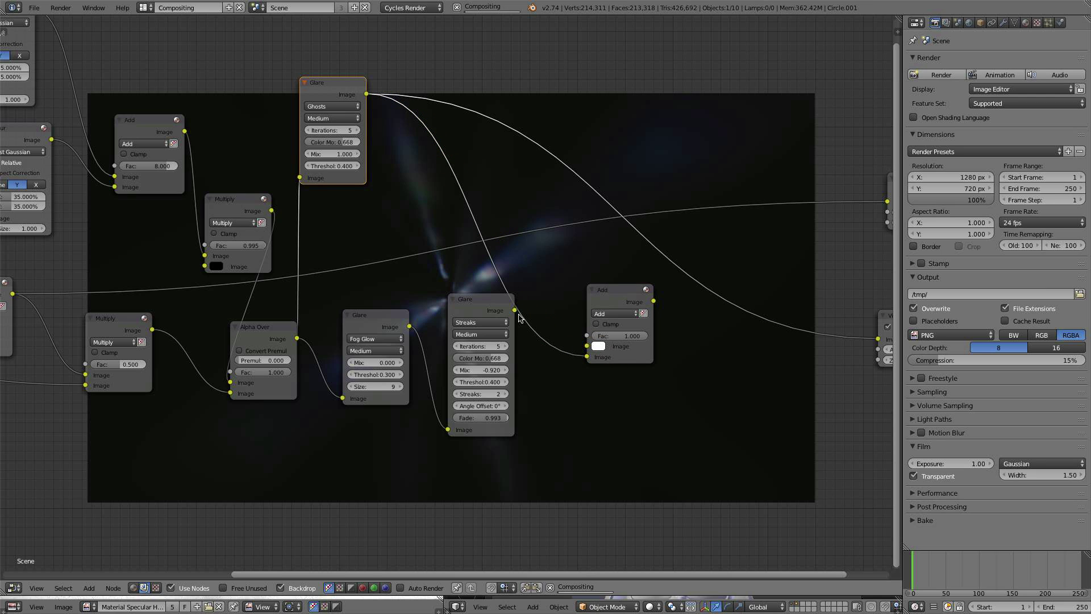
left_click_drag(515, 311, 591, 348)
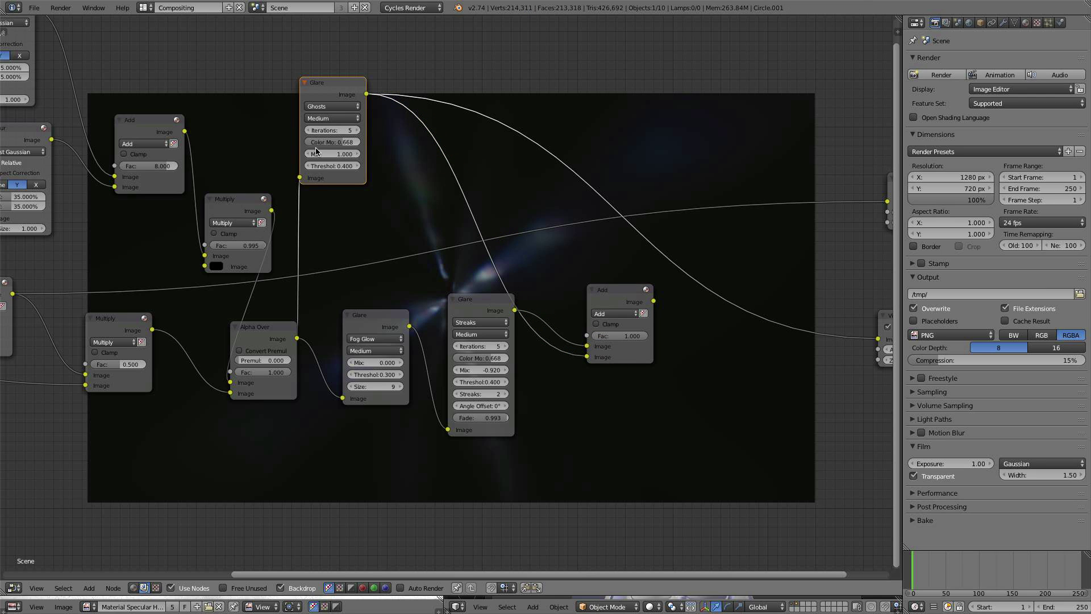
left_click(631, 302)
middle_click_drag(679, 317, 550, 380)
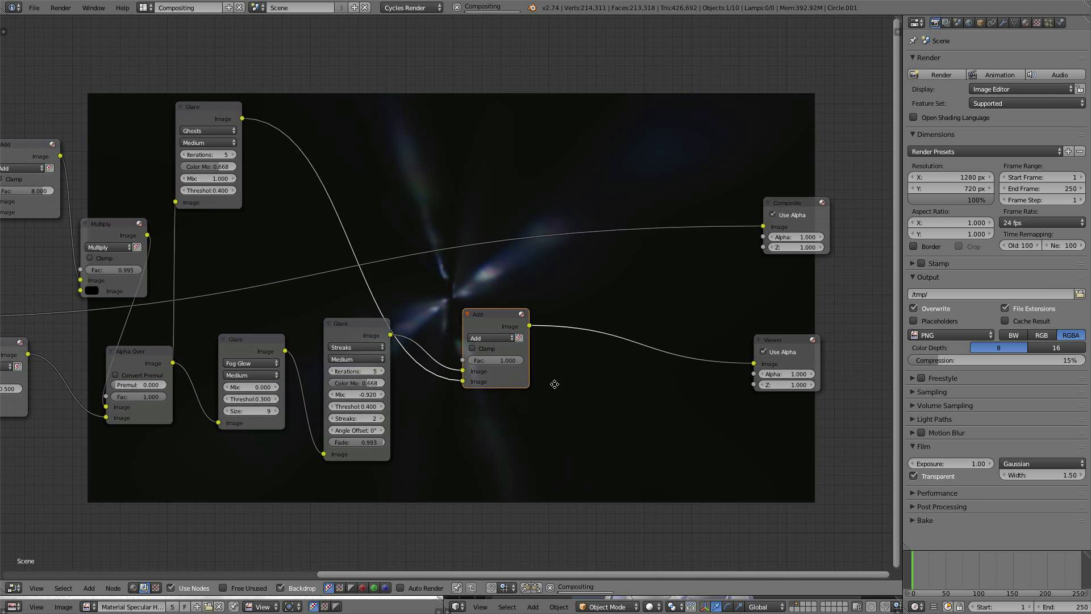
scroll(469, 301, "down", 2)
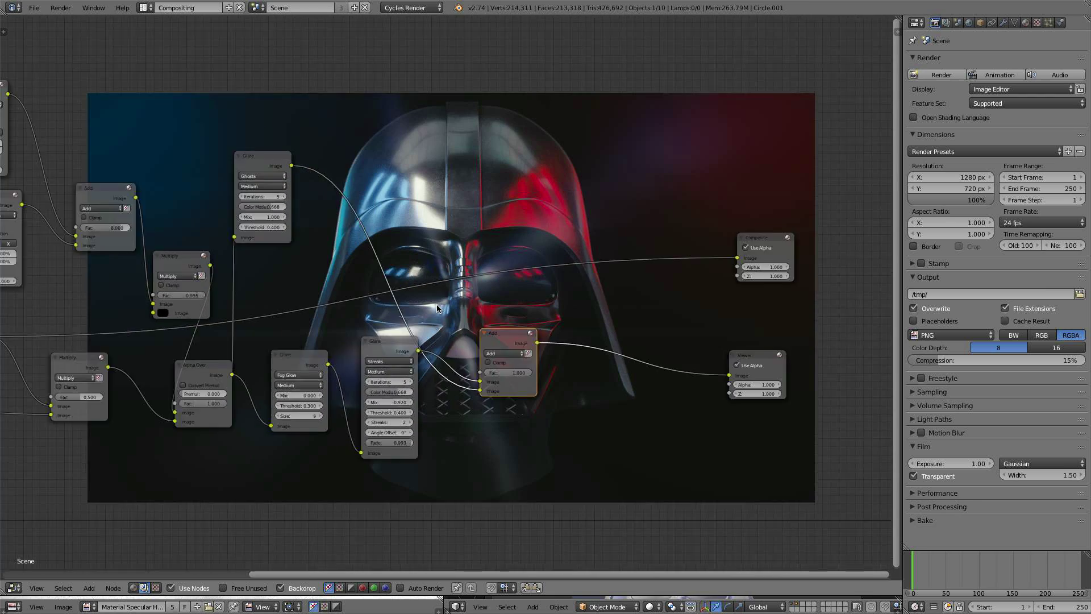
scroll(580, 290, "down", 3)
scroll(580, 290, "down", 4)
scroll(458, 313, "up", 3)
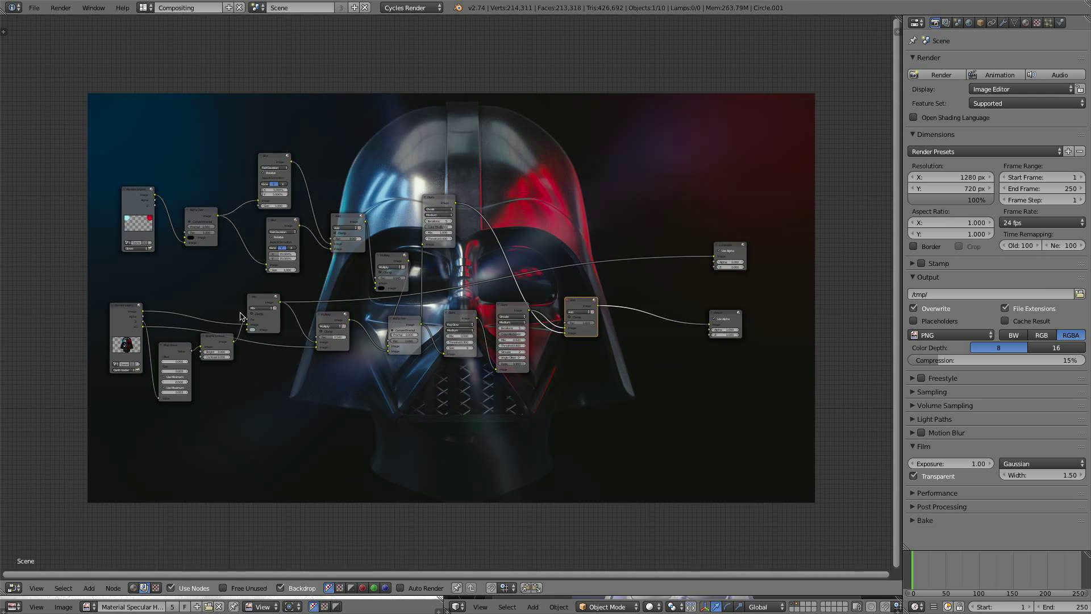
- Preview the Darth Vader layer's alpha, connect it to the Add node's Fac and view the Add output
left_click(145, 323, "ctrl+shift")
left_click(141, 326, "ctrl+shift")
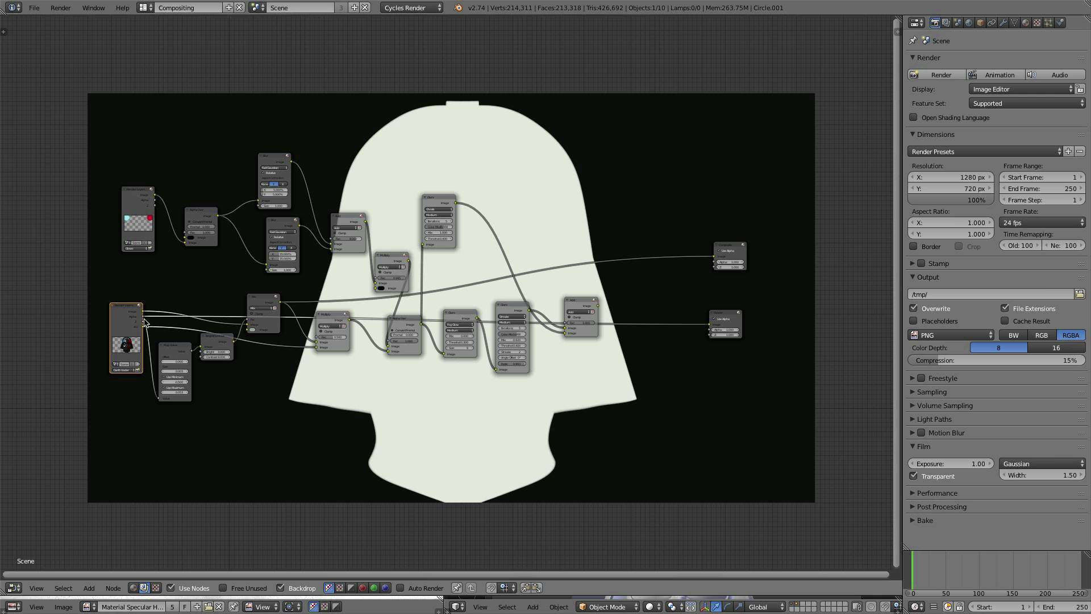
left_click_drag(145, 321, 568, 324)
left_click(577, 301, "ctrl+shift")
- Move the Add node closer to the Viewer, making room after the Streaks Glare node
middle_click_drag(612, 276, 431, 253)
scroll(430, 254, "up", 5)
scroll(431, 257, "up", 3)
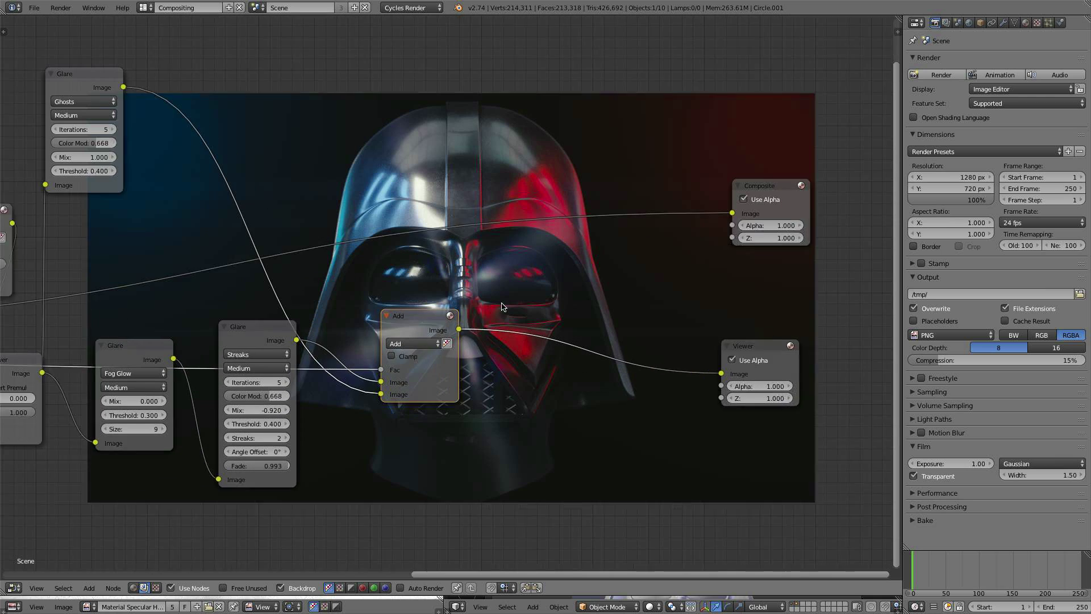
mouse_move(426, 331)
left_mouse_down()
mouse_move(554, 308)
mouse_move(531, 371)
left_mouse_up()
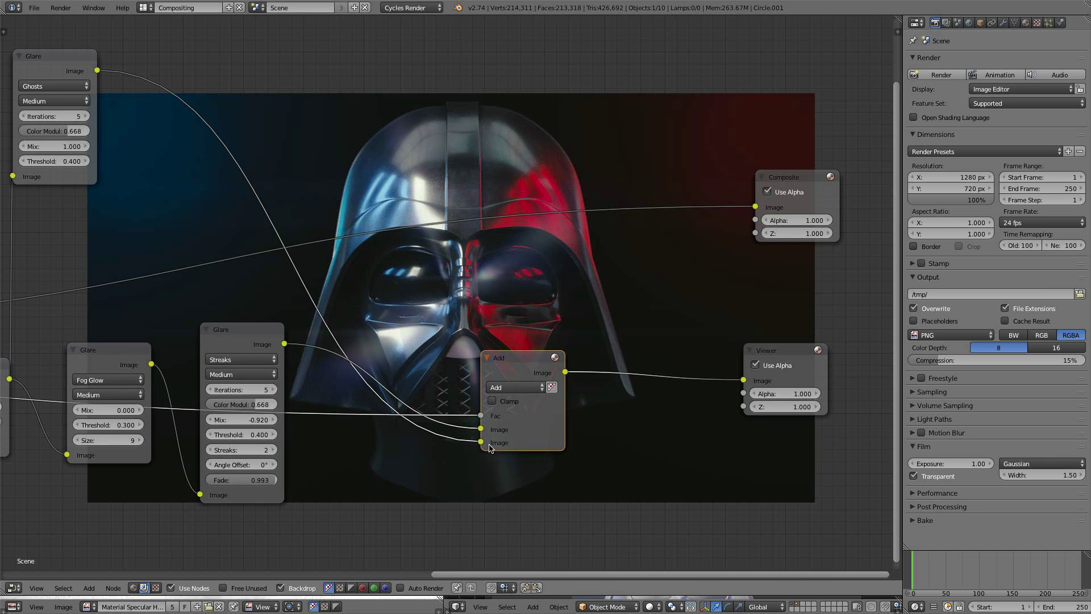
left_click_drag(481, 429, 482, 442)
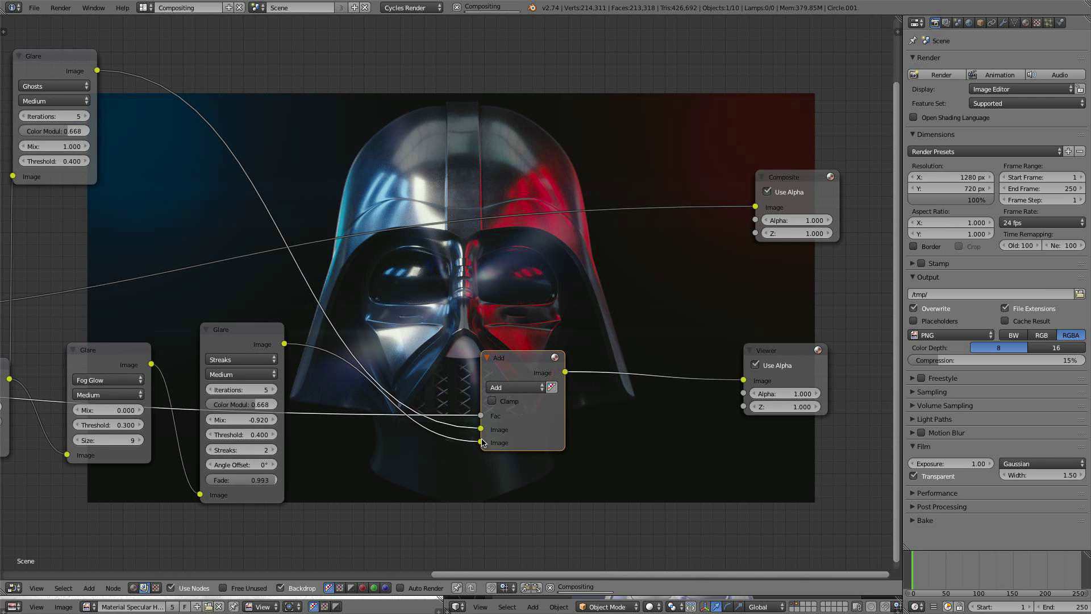
middle_click_drag(482, 442, 436, 349)
mouse_move(436, 349)
left_mouse_down()
mouse_move(426, 346)
mouse_move(435, 348)
left_mouse_up()
middle_click_drag(481, 276, 545, 314)
left_click_drag(559, 352, 590, 342)
- Insert an Invert node on the alpha link into the Add node's Fac
key("shift+a")
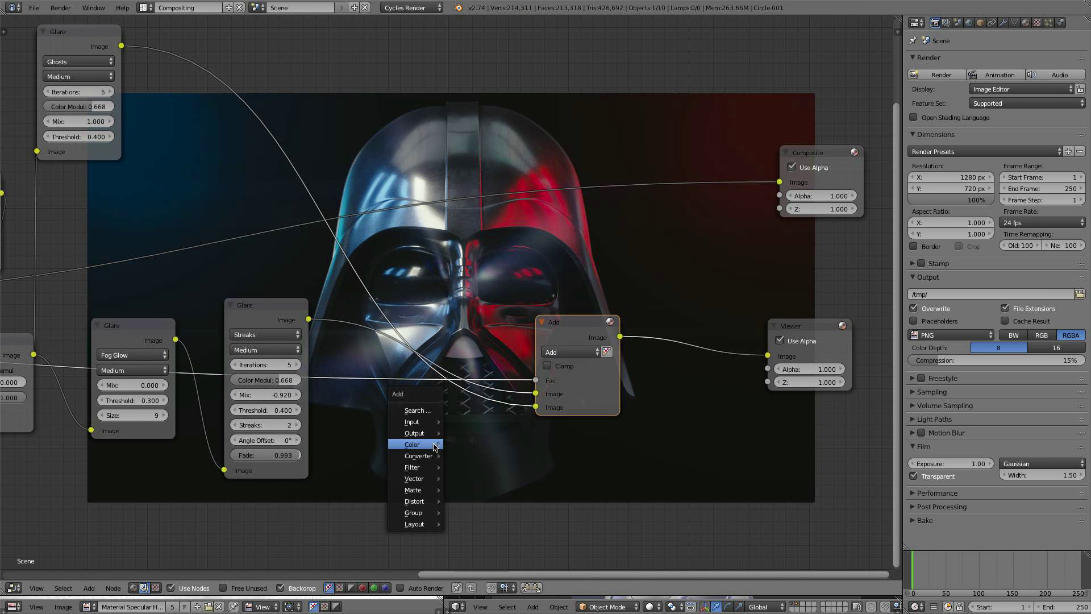
mouse_move(422, 443)
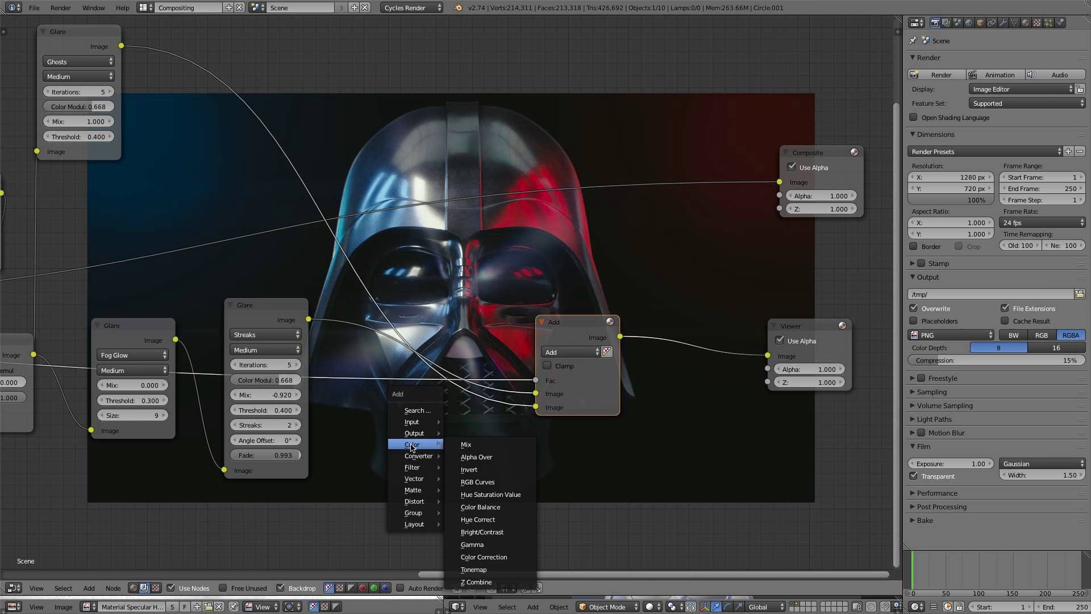
left_click(478, 471)
left_click(339, 381)
middle_click_drag(456, 261, 360, 372)
middle_click_drag(447, 279, 436, 118)
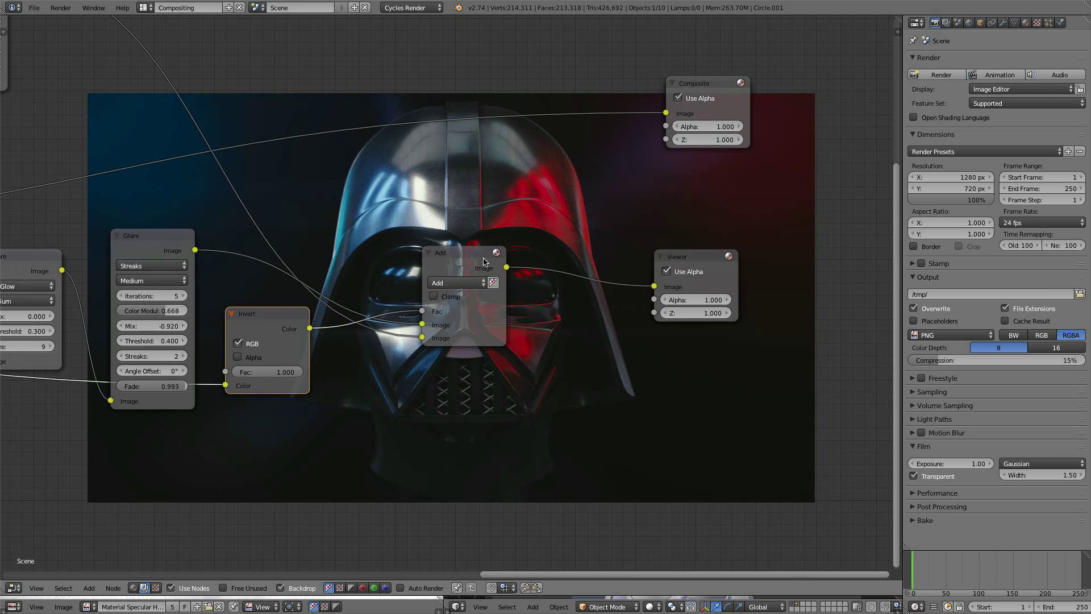
- Shift the Add node over and insert a Math node set to Multiply between the Invert node and the Add node's Fac
scroll(452, 236, "down", 2)
left_click_drag(479, 266, 565, 235)
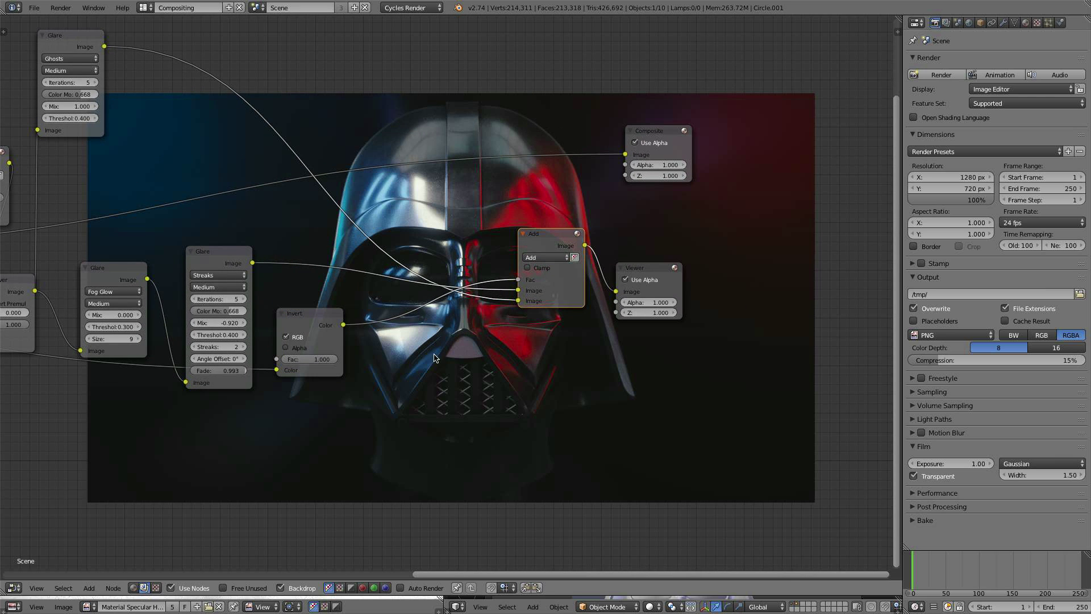
key("shift+a")
mouse_move(437, 382)
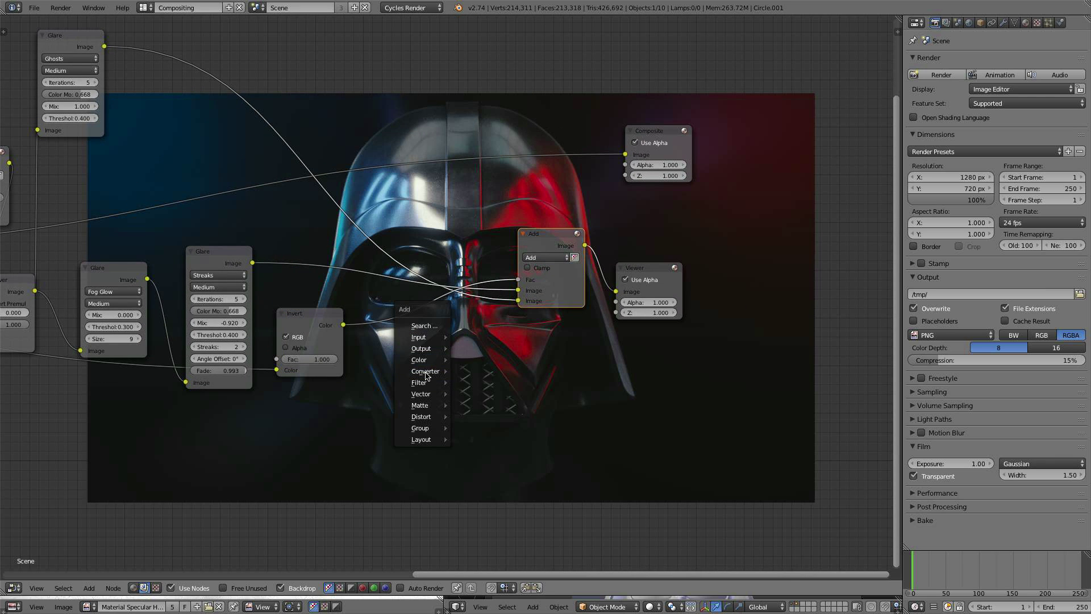
left_click(475, 371)
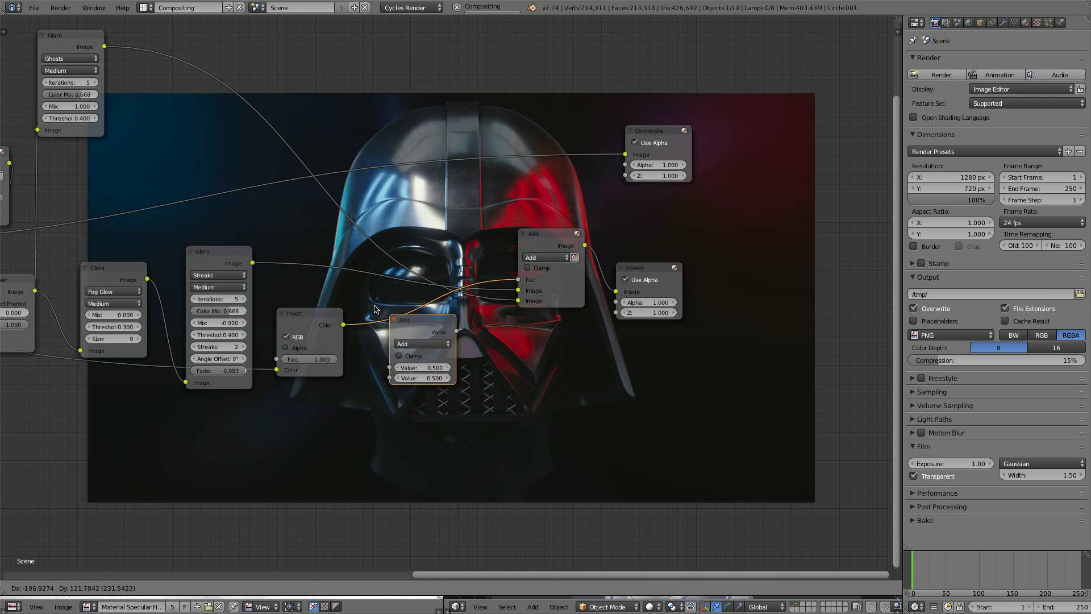
left_click(415, 329)
left_click(407, 335)
left_click(422, 320)
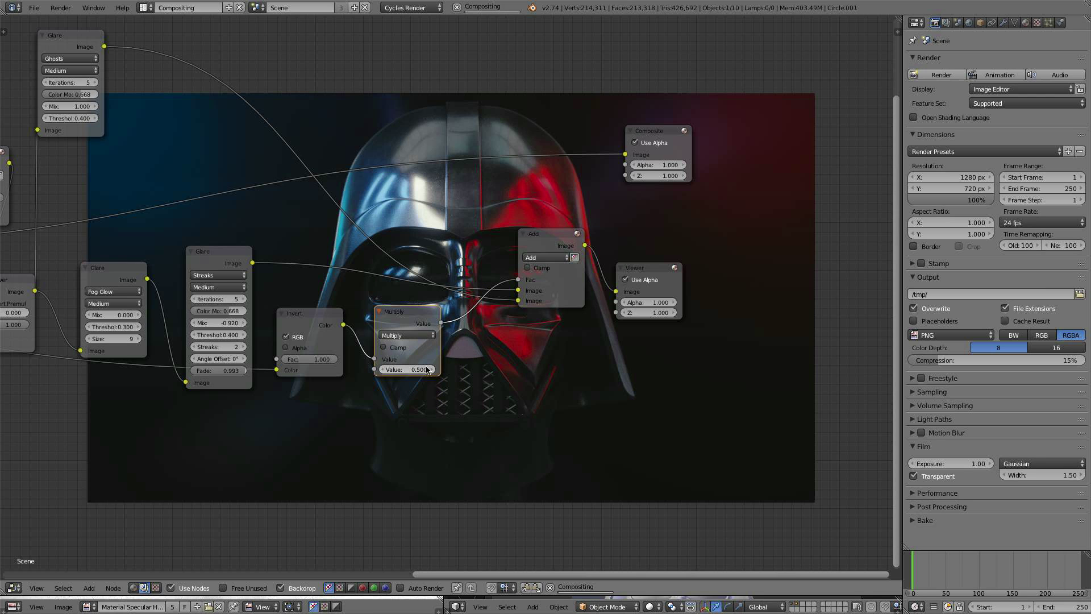
- Test different strengths on the Multiply node and set its second value to 1.000
middle_click_drag(466, 362, 436, 377)
left_click_drag(402, 380, 411, 380)
left_click_drag(405, 386, 415, 386)
middle_click_drag(494, 357, 408, 314)
scroll(412, 311, "up", 1)
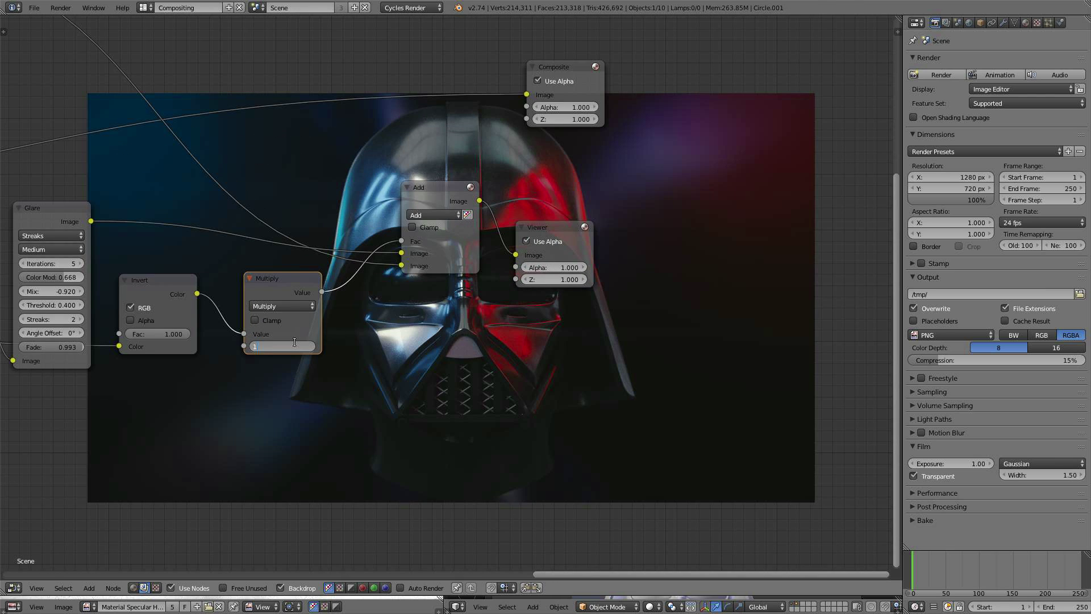
key("Return")
scroll(294, 342, "down", 1)
middle_click_drag(338, 326, 224, 251)
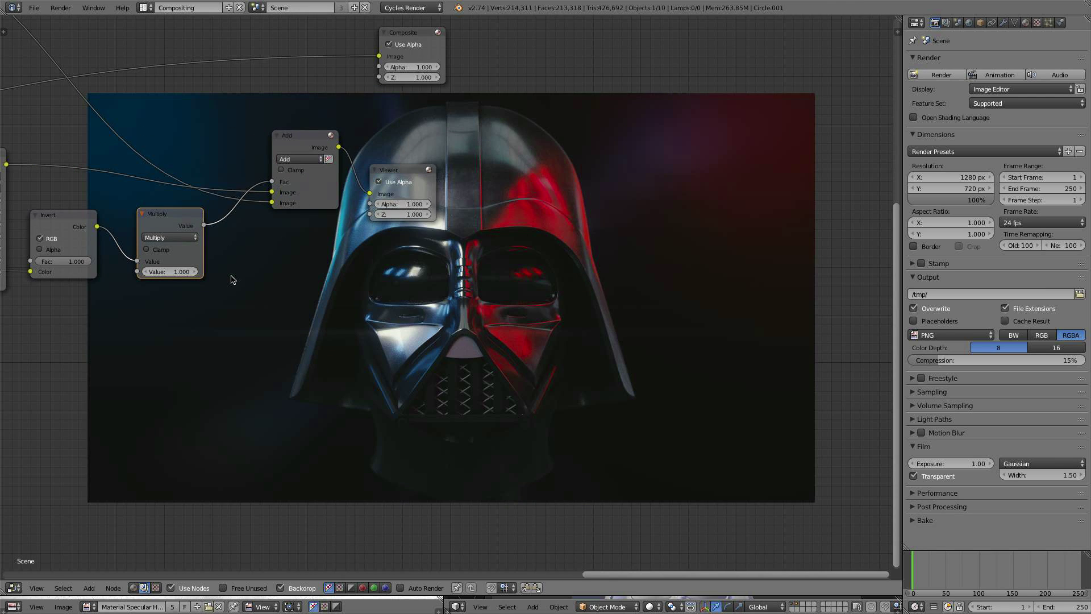
- Move the Viewer and Composite nodes farther from the Add node to make room for more nodes
scroll(362, 269, "down", 3)
middle_click_drag(362, 270, 323, 341)
scroll(519, 274, "down", 4)
middle_click_drag(521, 272, 493, 302)
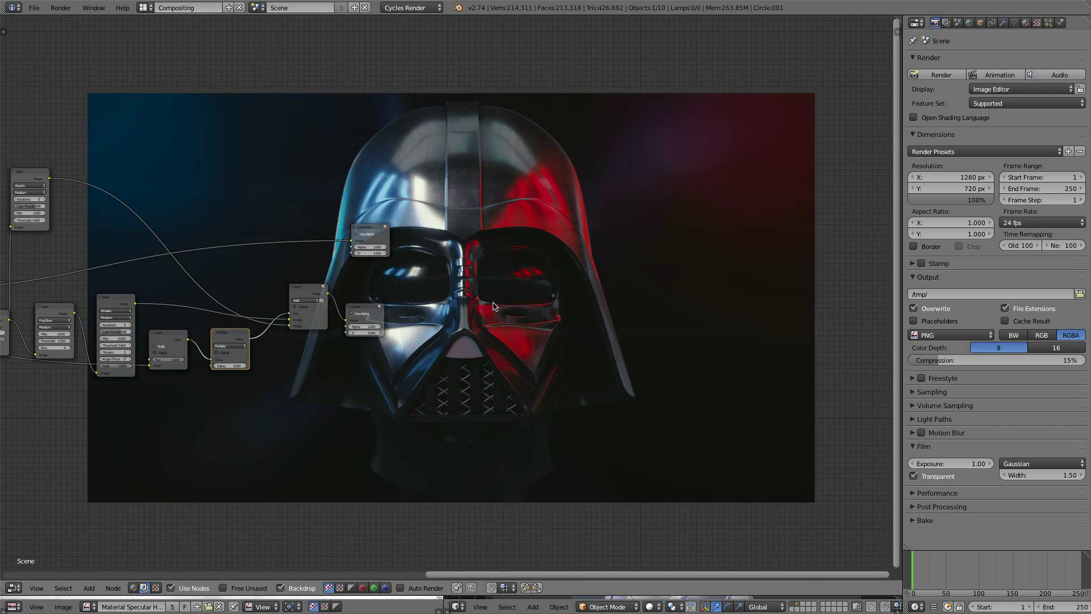
scroll(466, 304, "up", 2)
scroll(602, 219, "up", 2)
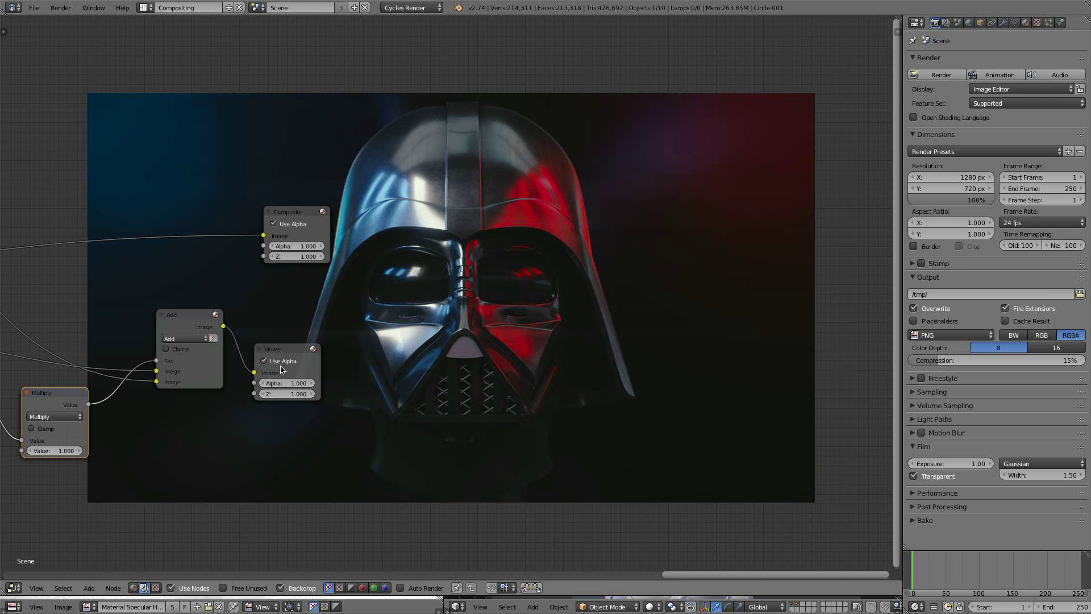
left_click_drag(296, 349, 640, 347)
left_click_drag(295, 222, 606, 201)
scroll(445, 278, "up", 1)
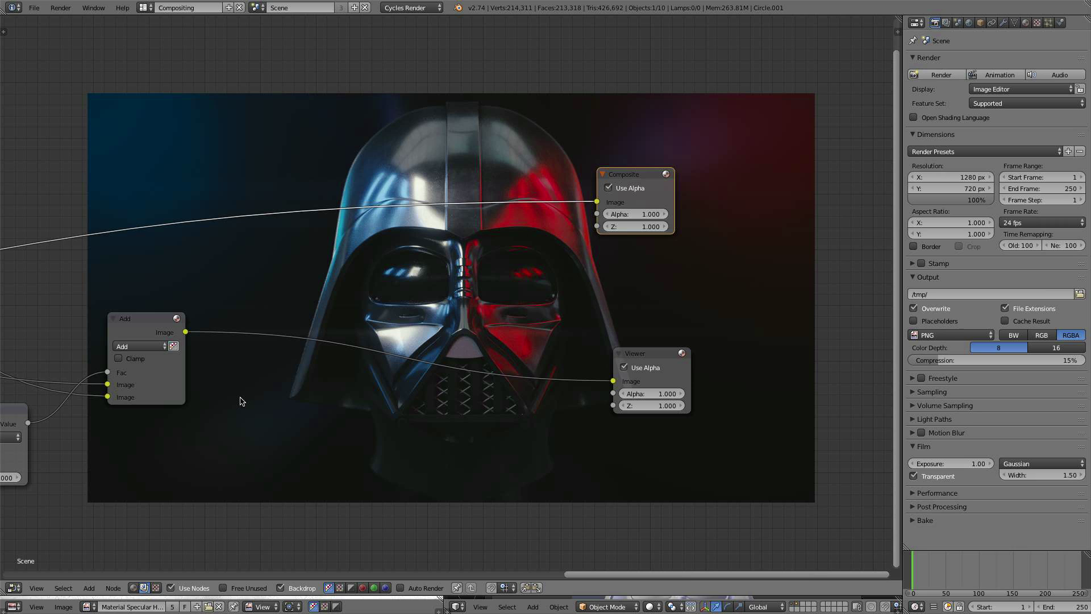
- Insert a Lens Distortion node between the Add node and the Viewer and set its Dispersion to 0.100
key("shift+a")
mouse_move(241, 401)
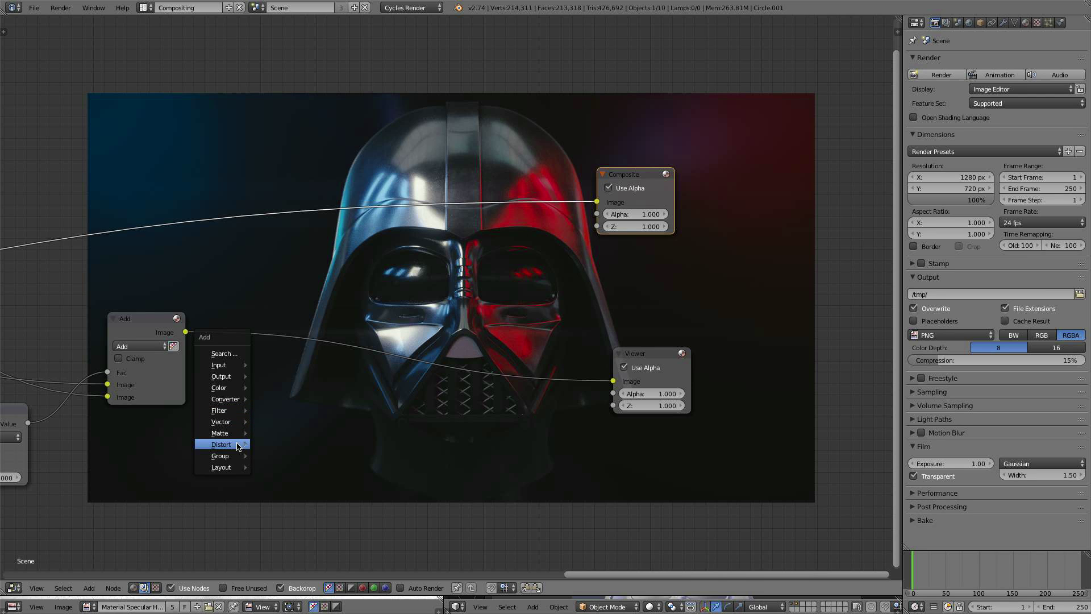
mouse_move(237, 446)
left_click(289, 307)
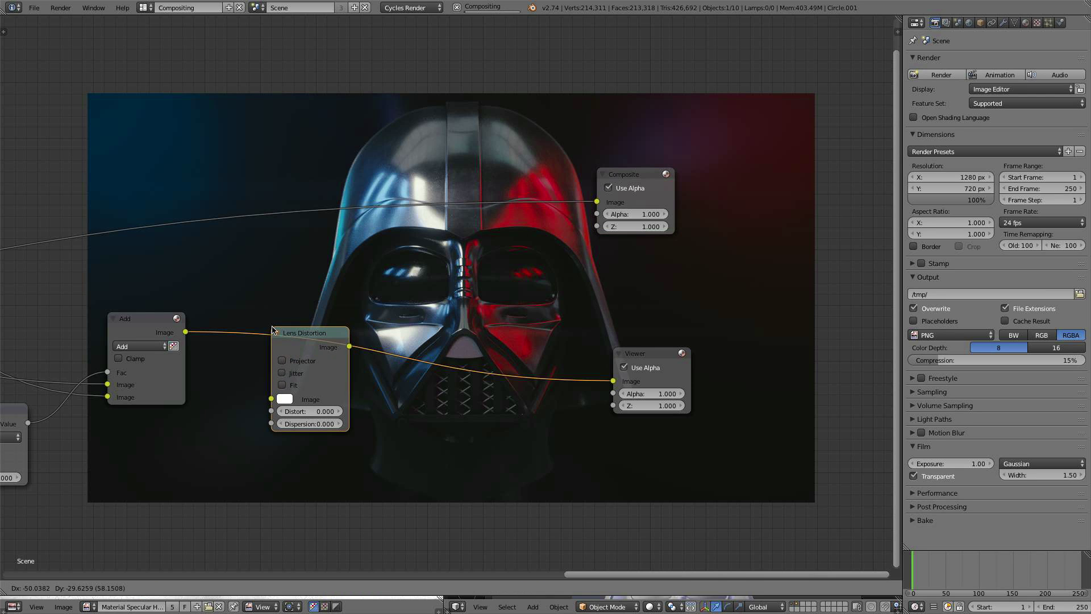
left_click(271, 324)
scroll(379, 320, "up", 1)
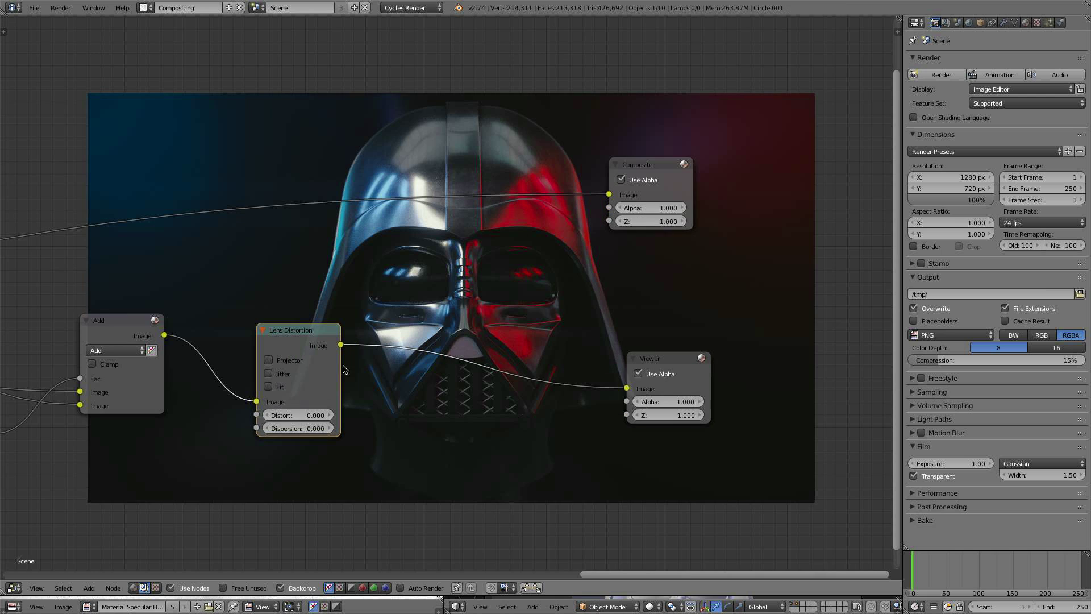
left_click(332, 429)
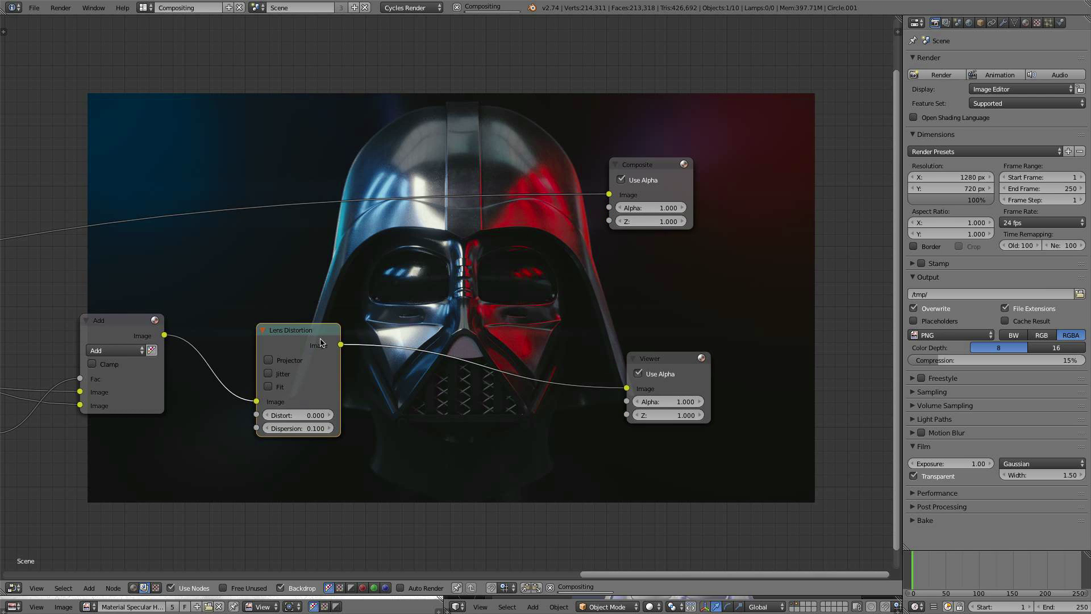
- Link the Lens Distortion output to the Composite node's Image input, with Use Alpha off and its preview shown, and move the Composite node farther out
left_click_drag(341, 345, 609, 194)
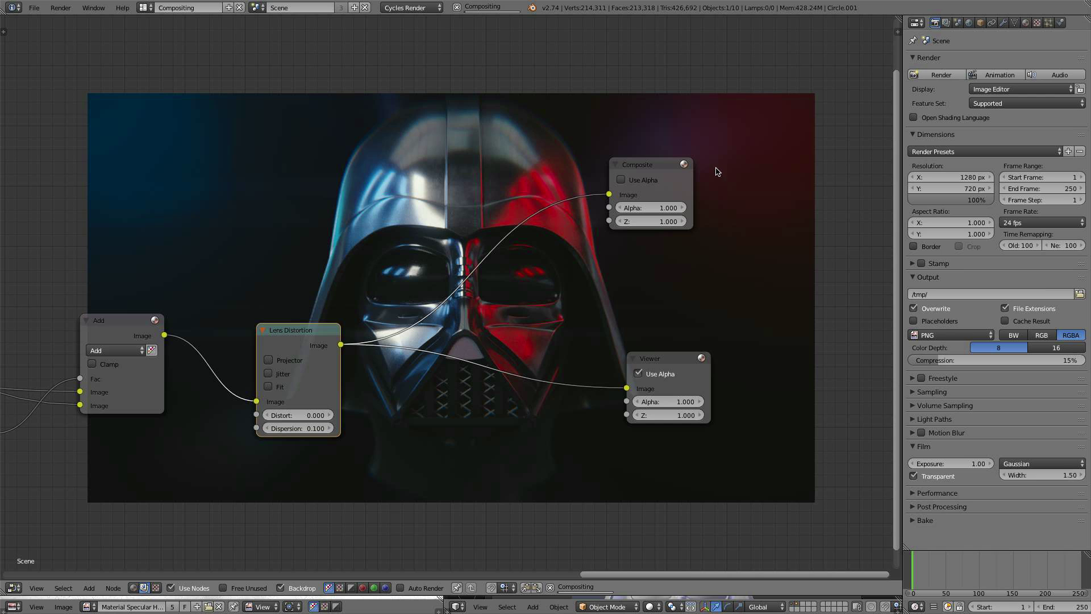
left_click(683, 161)
left_click_drag(679, 173, 763, 173)
middle_click_drag(717, 226, 662, 306)
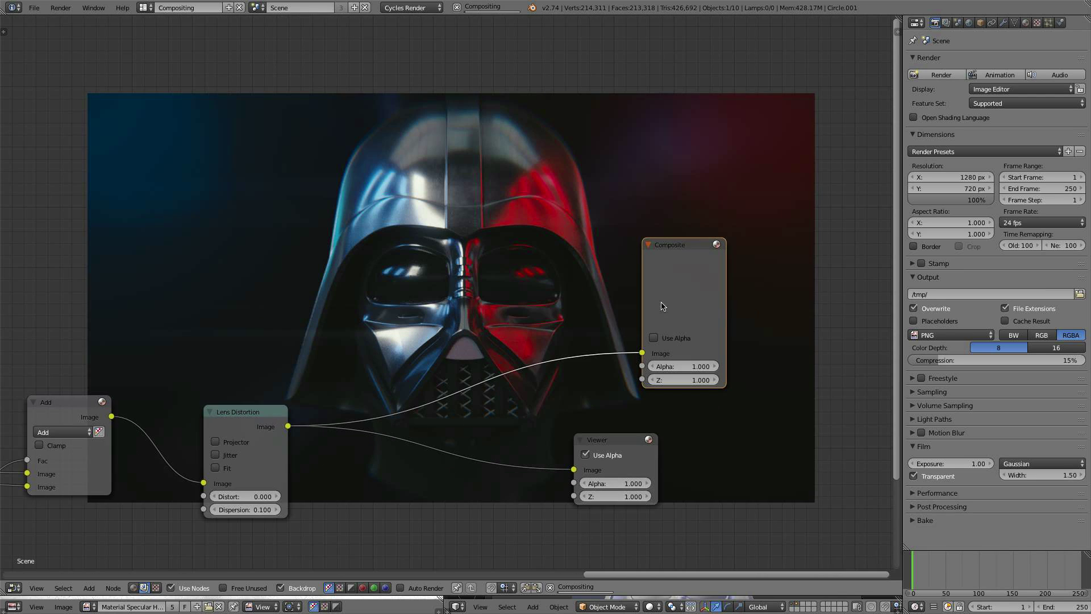
- Examine the color fringing from the lens dispersion on the helmet in the backdrop, both close up and as a whole
scroll(656, 308, "down", 1)
scroll(585, 322, "down", 3)
middle_click_drag(544, 354, 519, 189)
scroll(600, 247, "up", 6)
scroll(549, 212, "up", 4)
scroll(704, 210, "down", 5)
middle_click_drag(715, 209, 310, 495)
key("v")
key("v")
key("v")
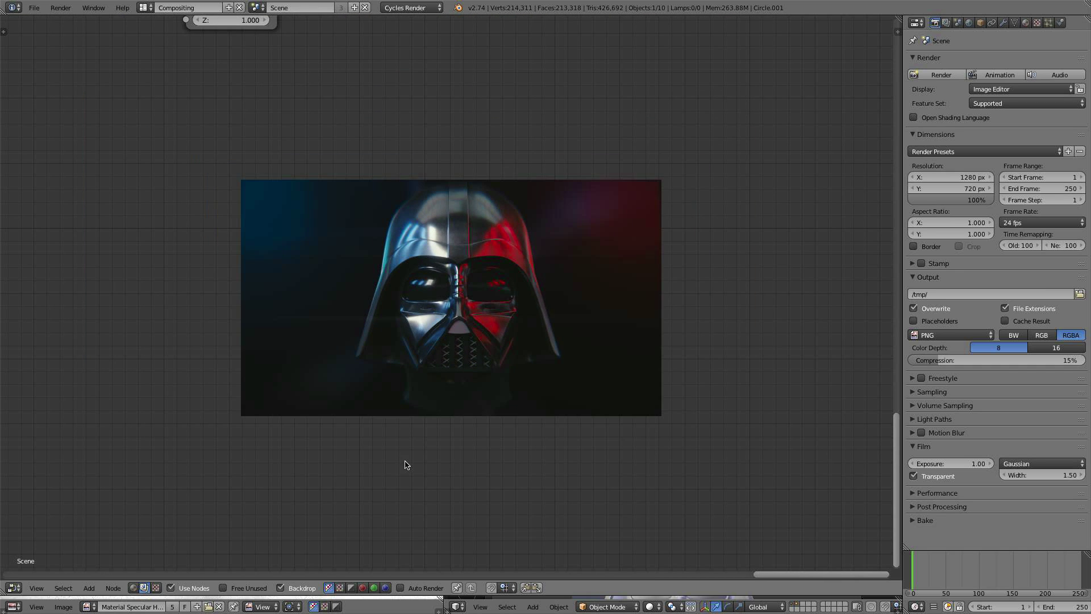
key("alt+v")
key("alt+v")
- Set the Lens Distortion node's Dispersion to 0.070
middle_click_drag(100, 74, 414, 273)
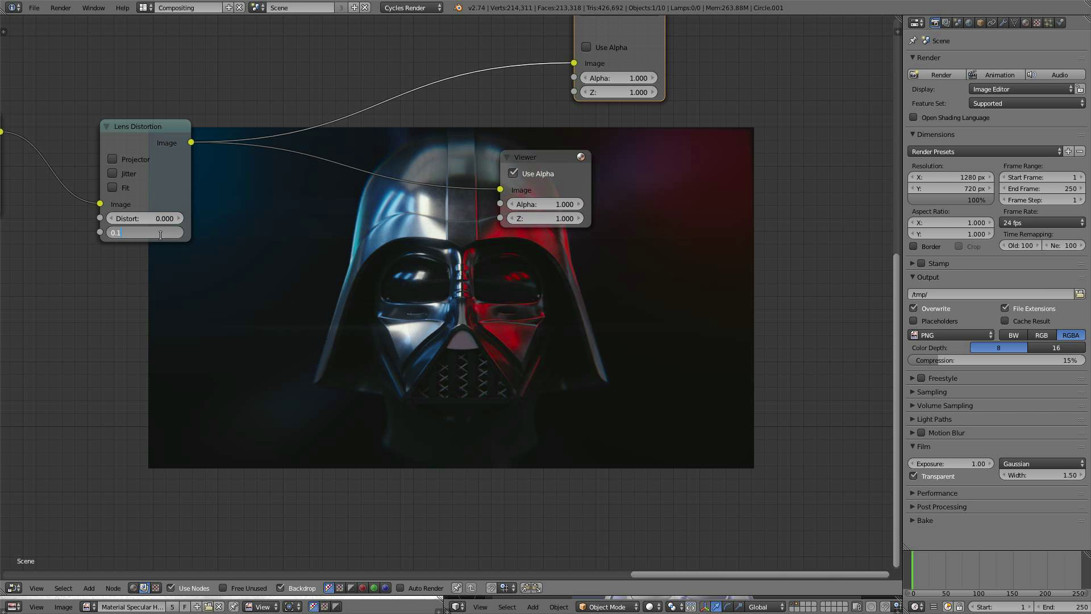
key("Return")
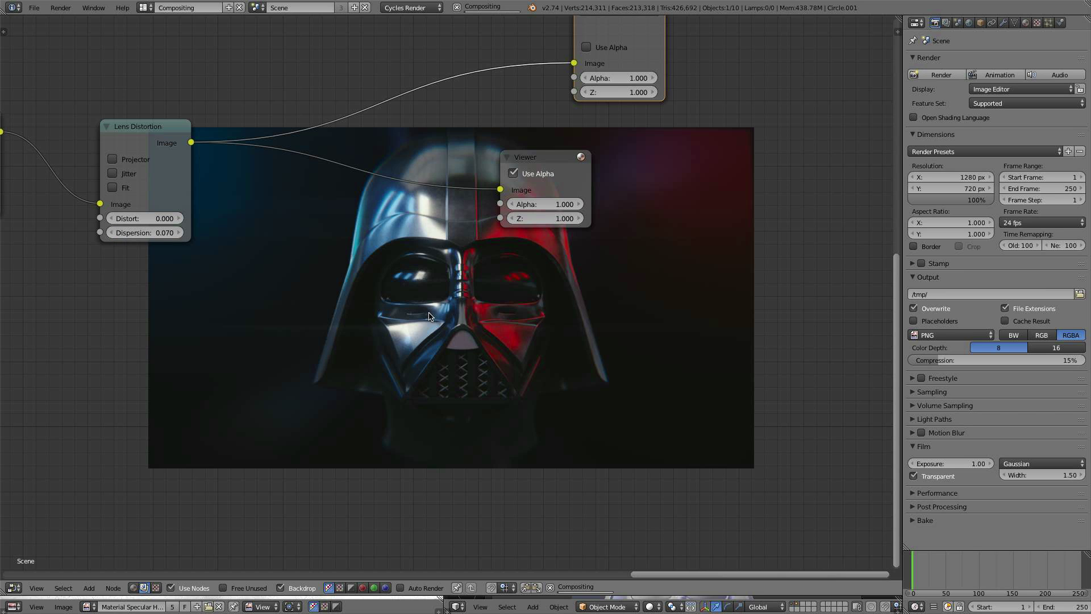
middle_click_drag(429, 314, 450, 215)
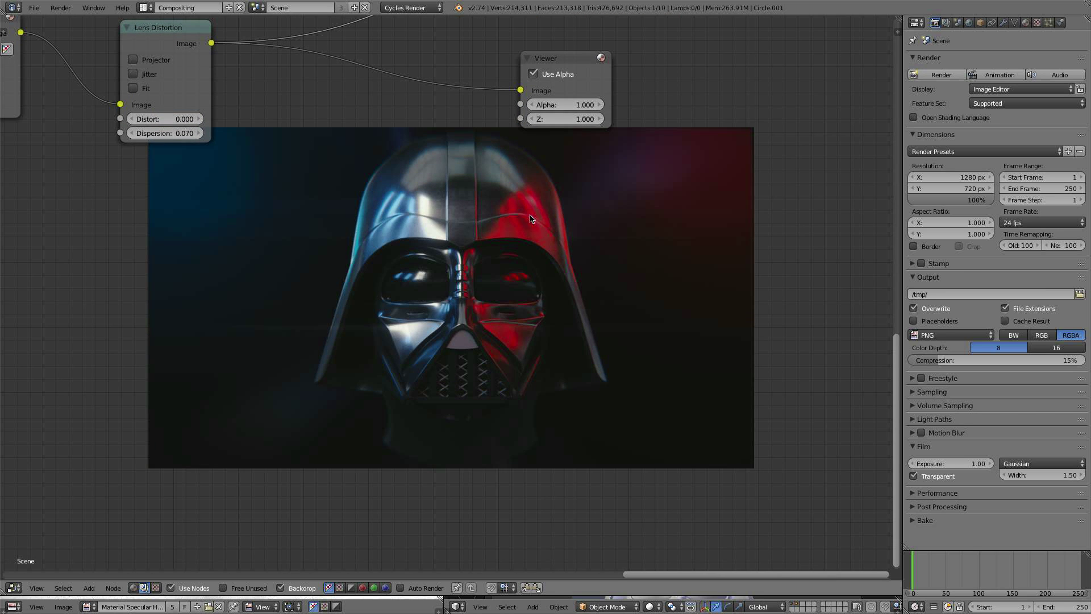
scroll(530, 219, "down", 4)
middle_click_drag(530, 219, 496, 253)
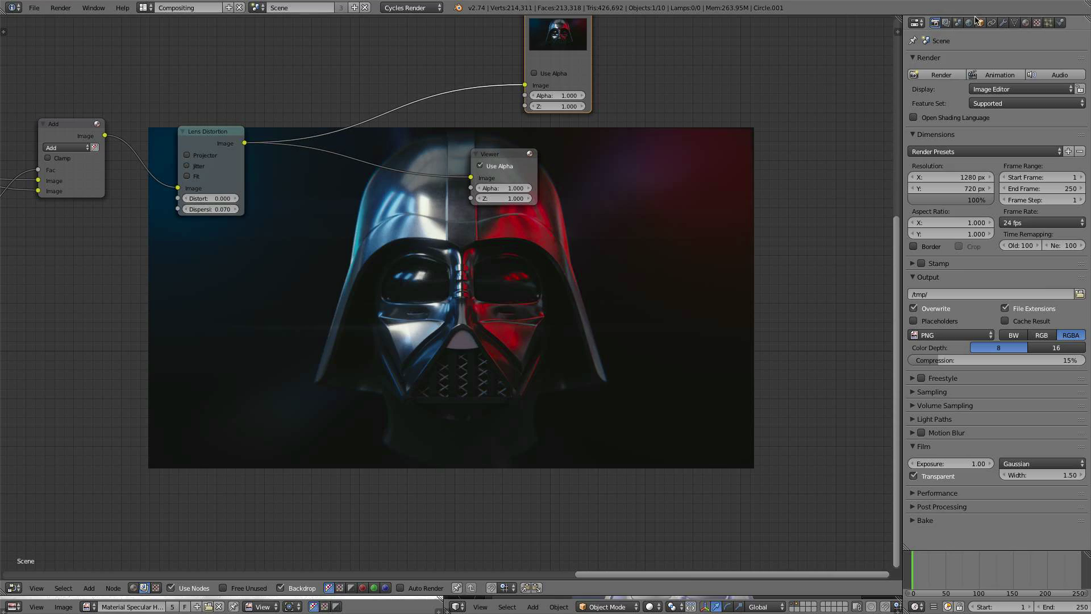
- Shift the second Image color of the Mix node beside the Bright/Contrast node slightly toward blue
scroll(464, 202, "down", 5)
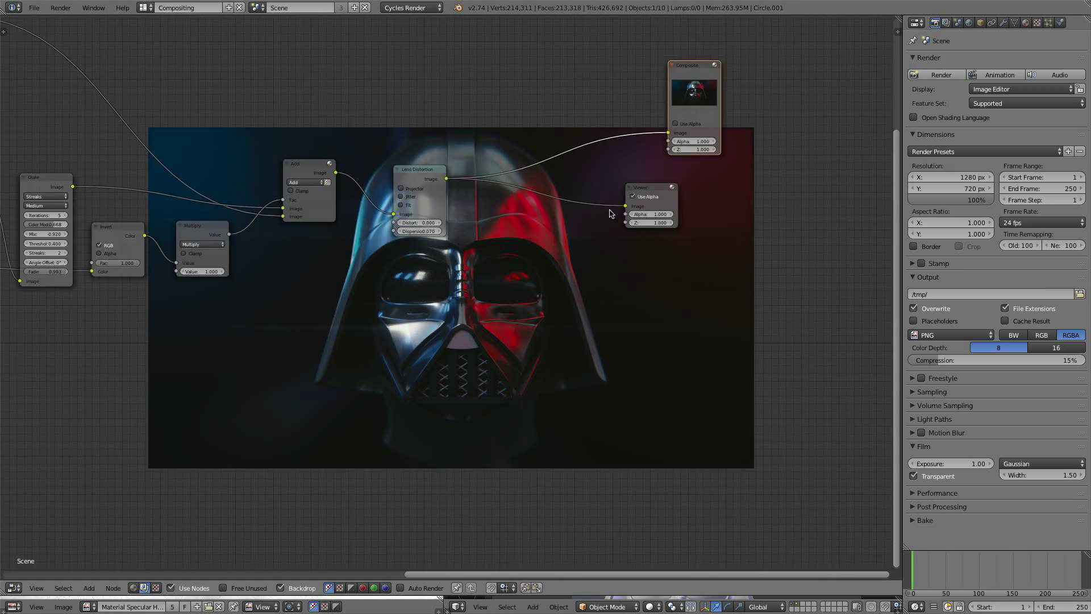
scroll(381, 245, "up", 4)
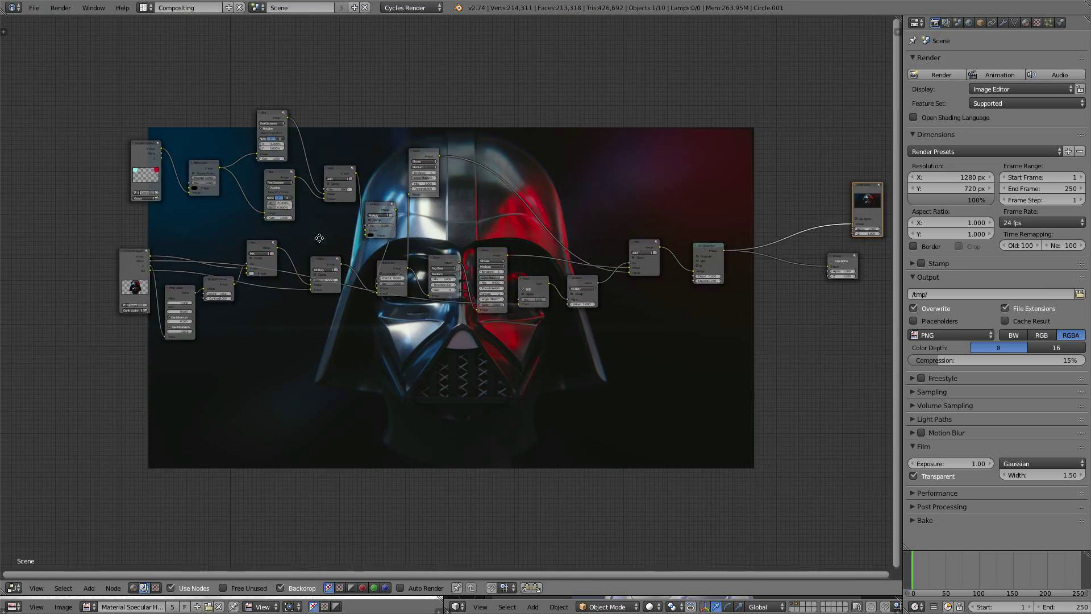
scroll(430, 265, "up", 4)
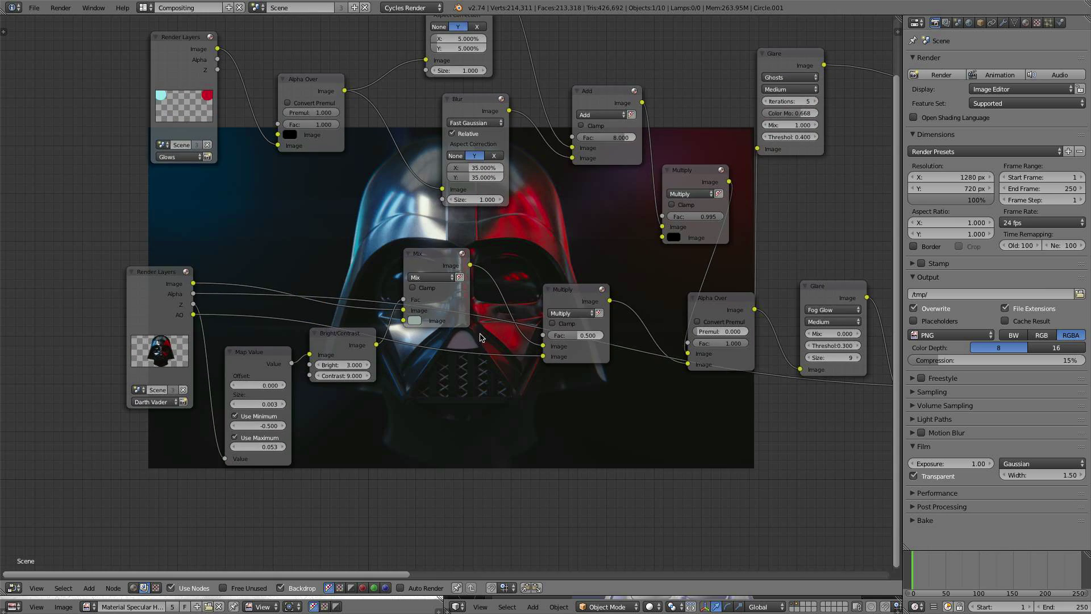
left_click(378, 260)
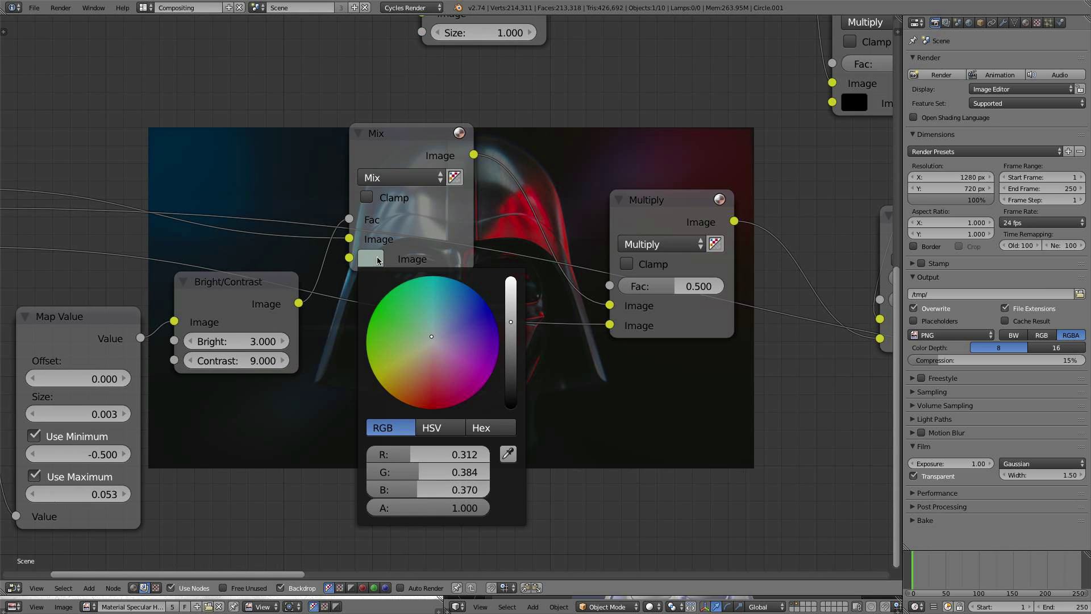
left_click(444, 339)
middle_click_drag(634, 391, 504, 212)
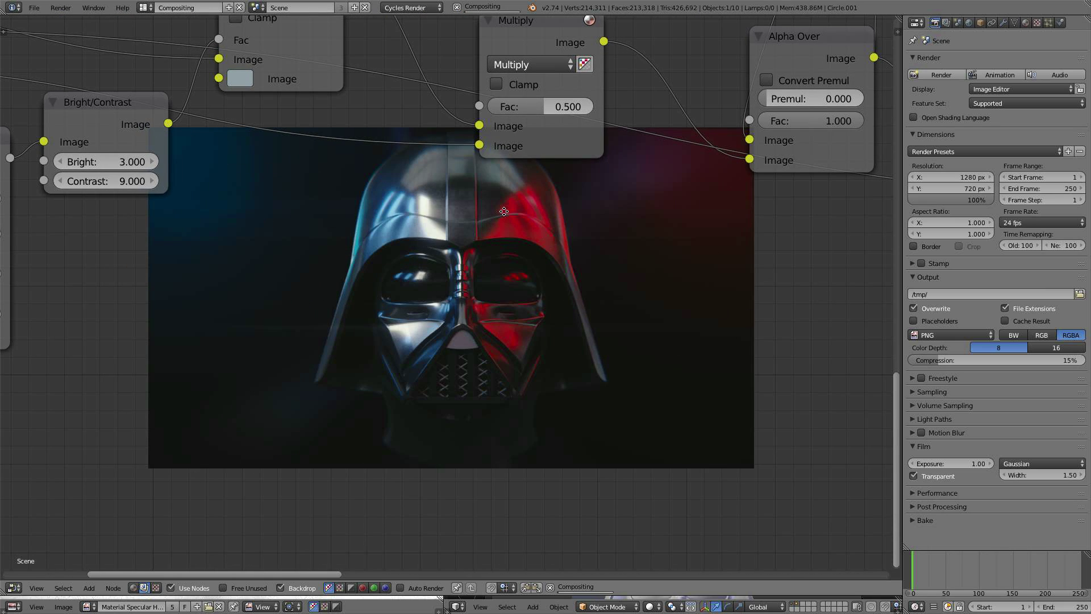
- Make room after the Add node and insert a Color Balance node between it and the Lens Distortion node
key("Home")
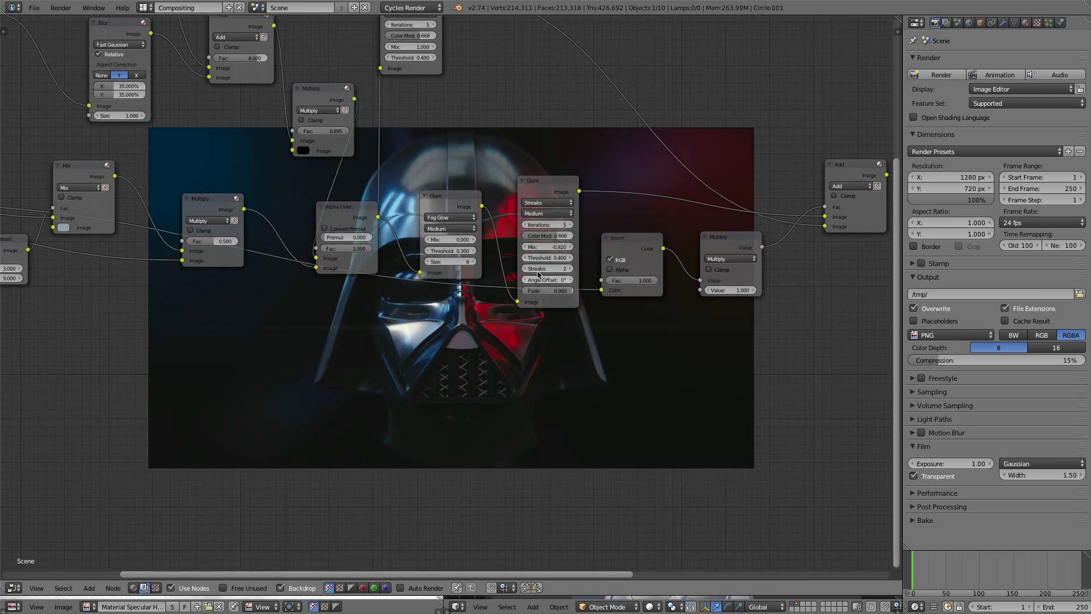
middle_click_drag(354, 264, 93, 314)
left_click_drag(503, 262, 662, 277)
left_click_drag(241, 243, 430, 241)
key("shift+a")
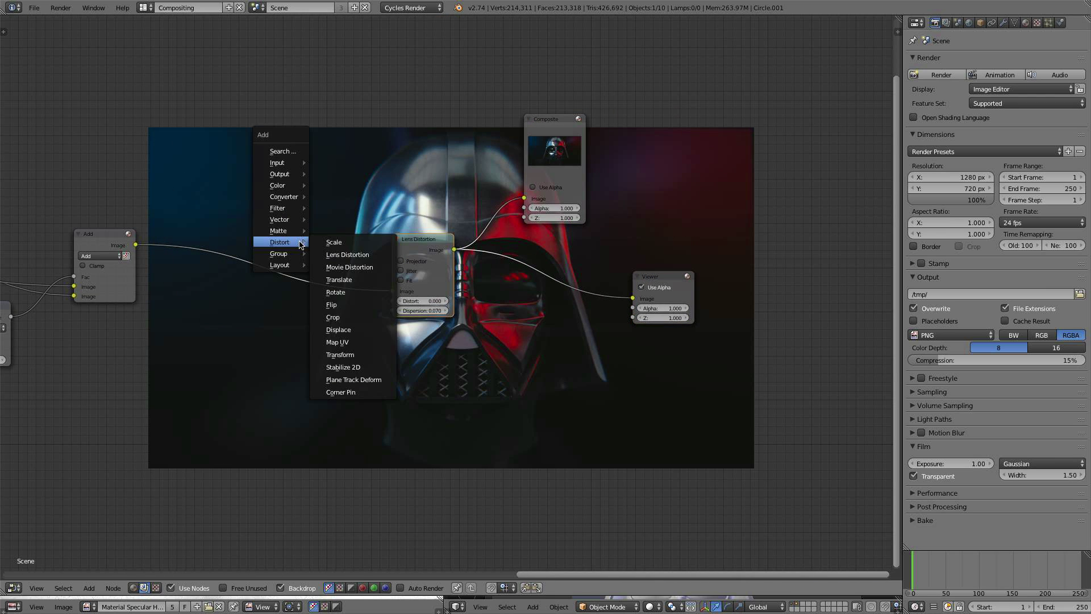
mouse_move(293, 201)
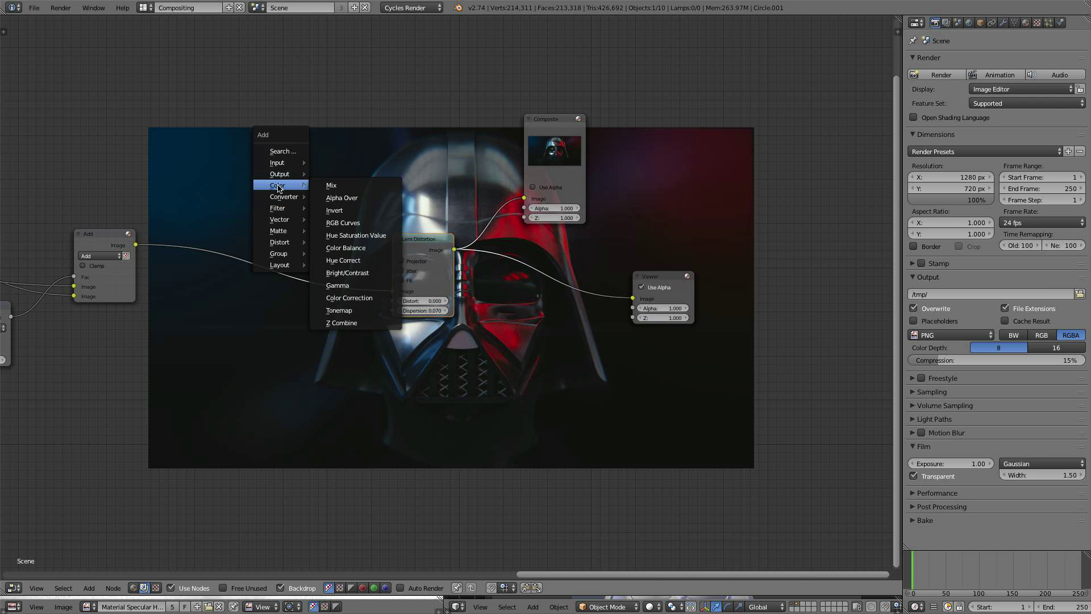
left_click(361, 248)
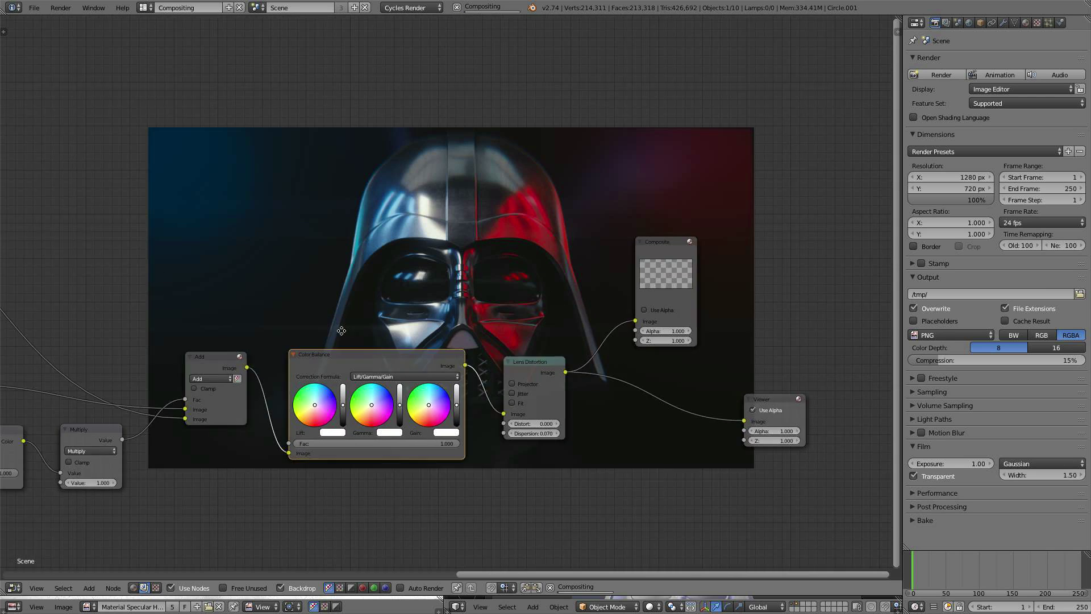
left_click(439, 358)
- Tint the Color Balance node's Lift slightly toward blue and its Gain slightly toward a warm tone
middle_click_drag(436, 346, 256, 110)
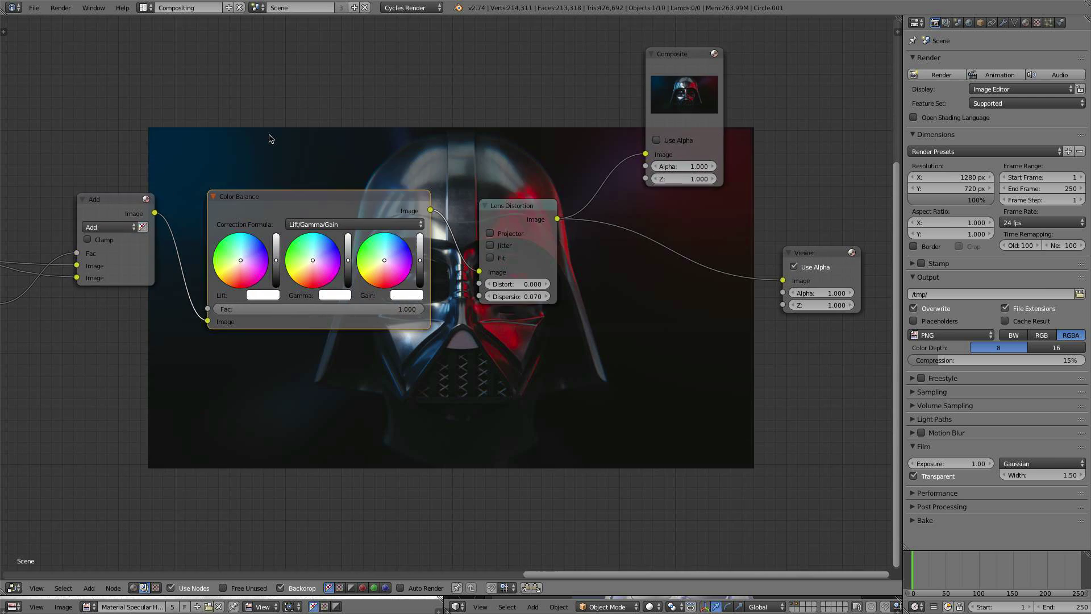
scroll(283, 128, "up", 4)
scroll(373, 219, "up", 4)
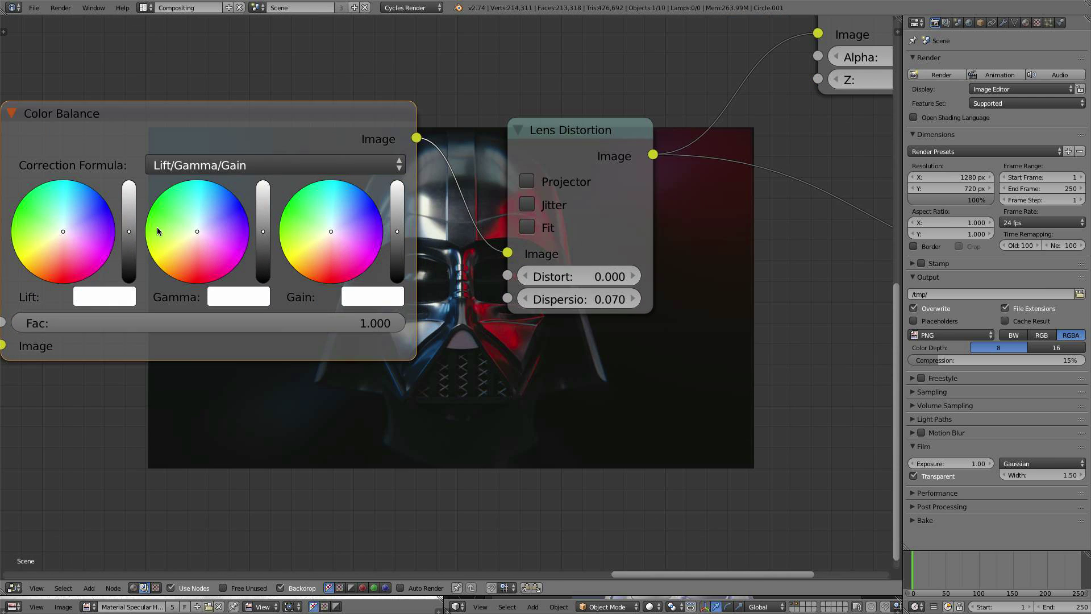
left_click(67, 226)
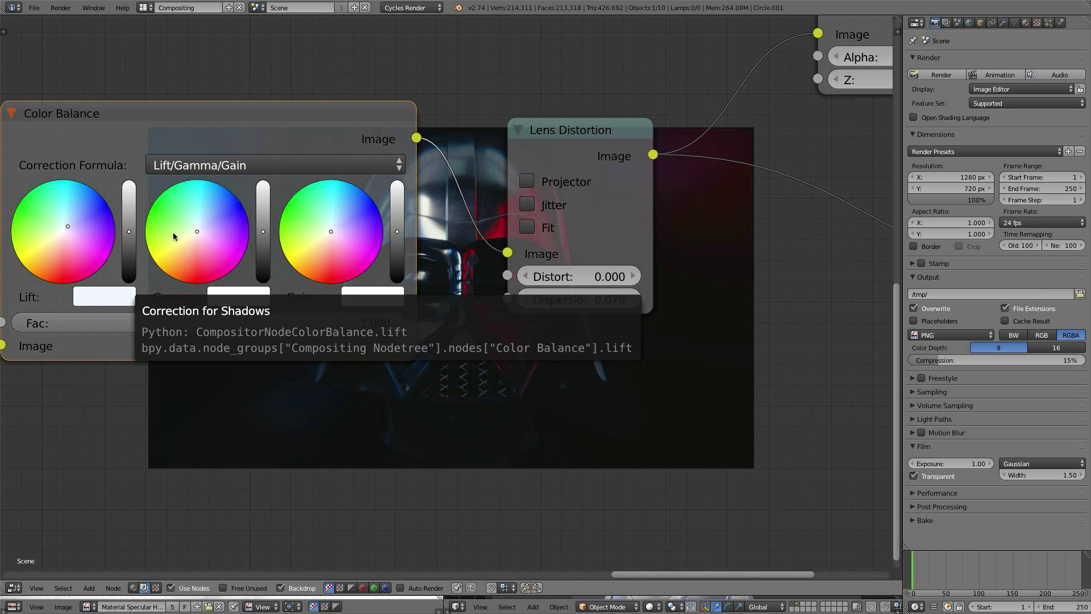
left_click(330, 240)
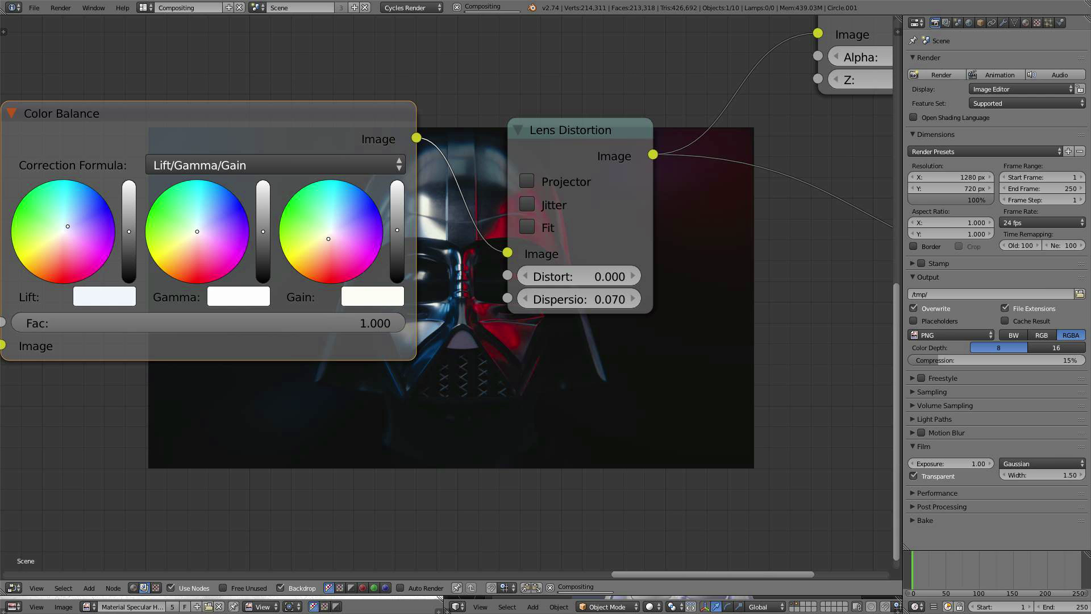
- Raise the brightness of the Color Balance node's Gain and Gamma slightly
middle_click_drag(563, 287, 559, 136)
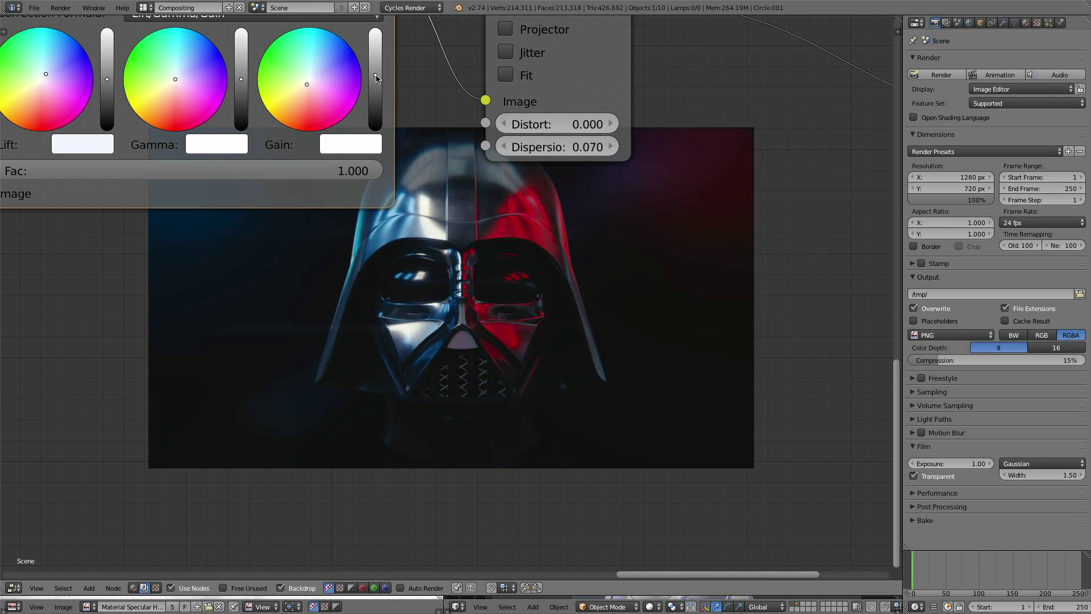
left_click_drag(376, 76, 376, 72)
middle_click_drag(458, 116, 455, 213)
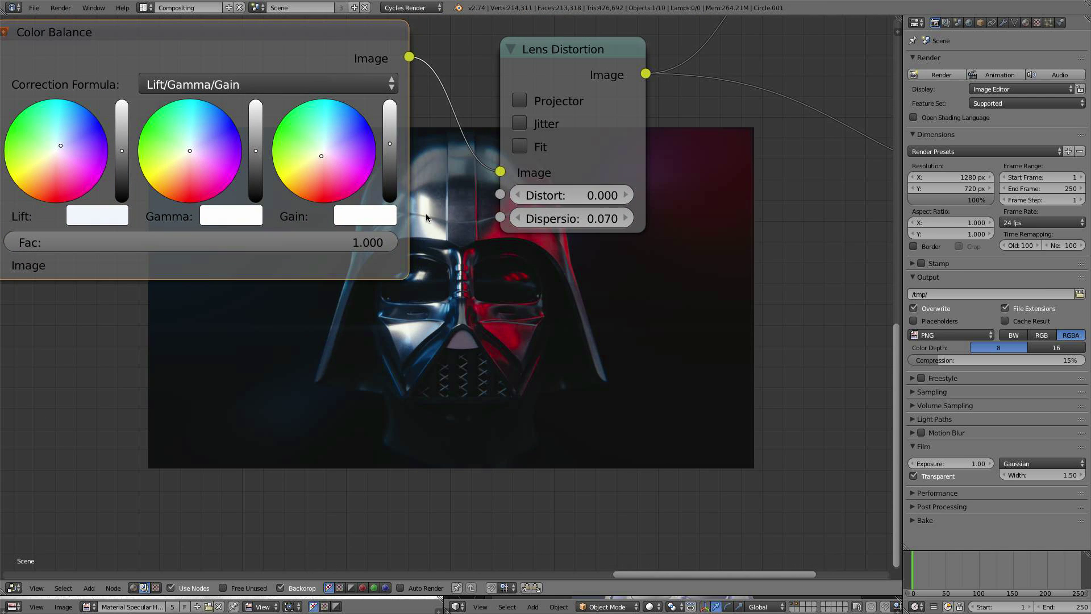
left_click(255, 153)
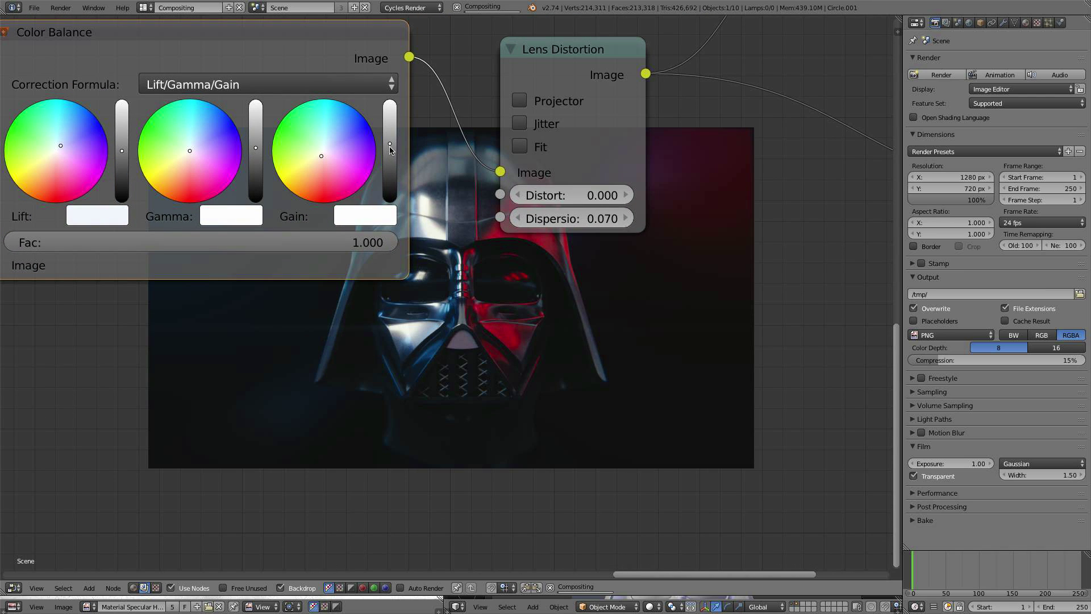
middle_click_drag(495, 213, 521, 84)
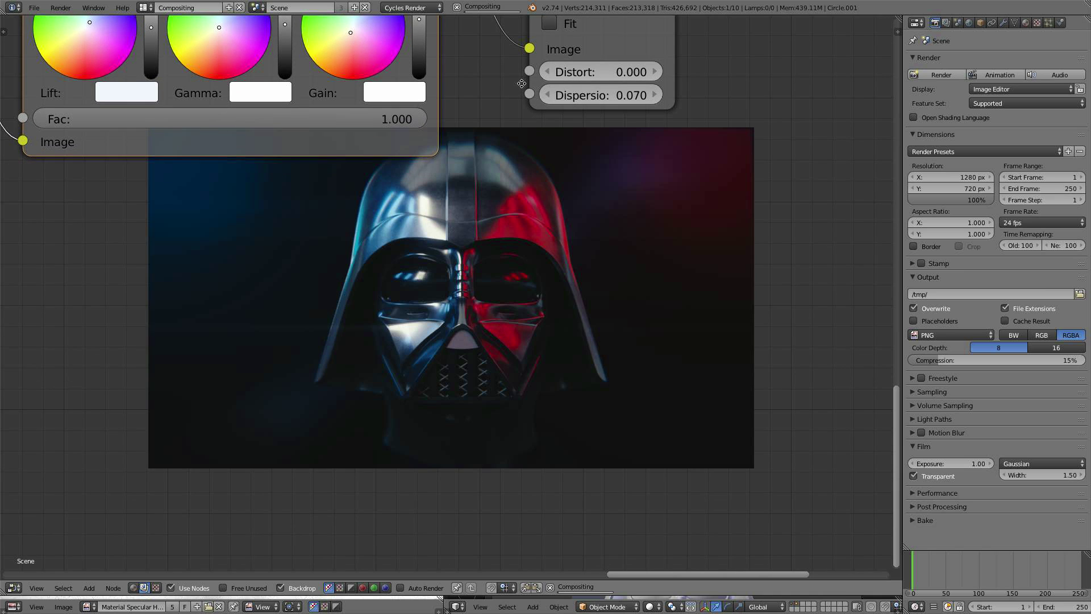
scroll(503, 216, "down", 2)
middle_click_drag(502, 219, 841, 287)
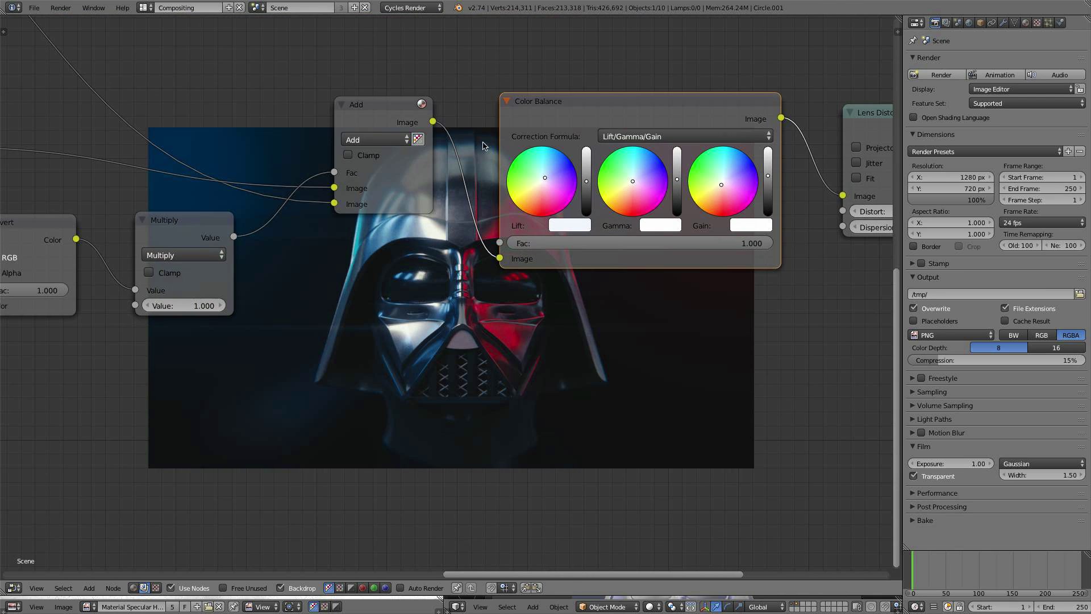
- Compare the Add and Color Balance outputs in the Viewer and fine-tune the Gain brightness and tint
left_click(414, 109, "ctrl+shift")
middle_click_drag(695, 312, 541, 271)
left_click_drag(613, 135, 613, 136)
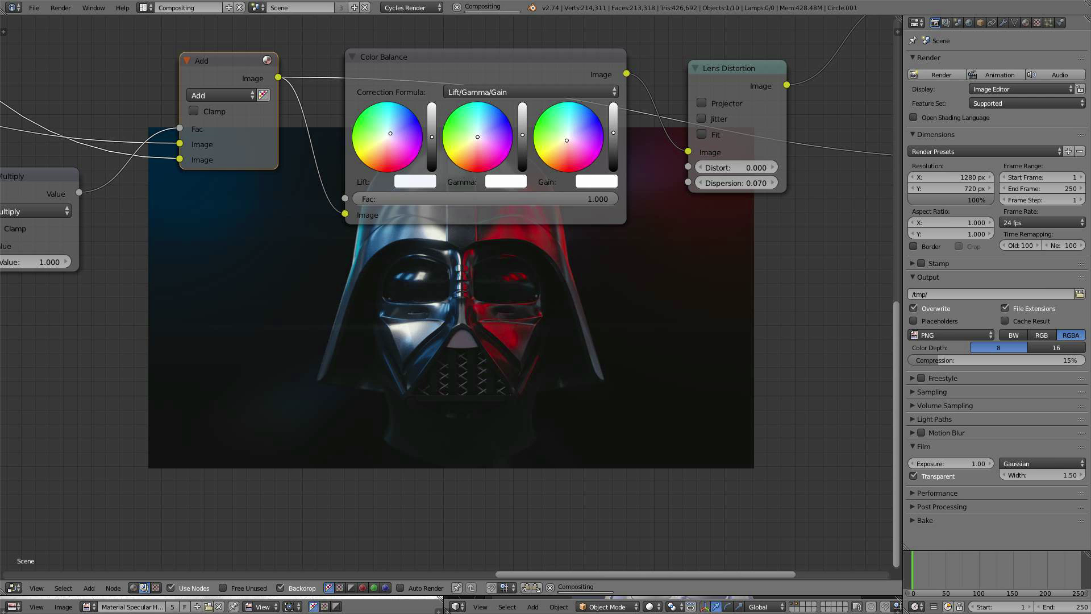
middle_click_drag(633, 243, 284, 304)
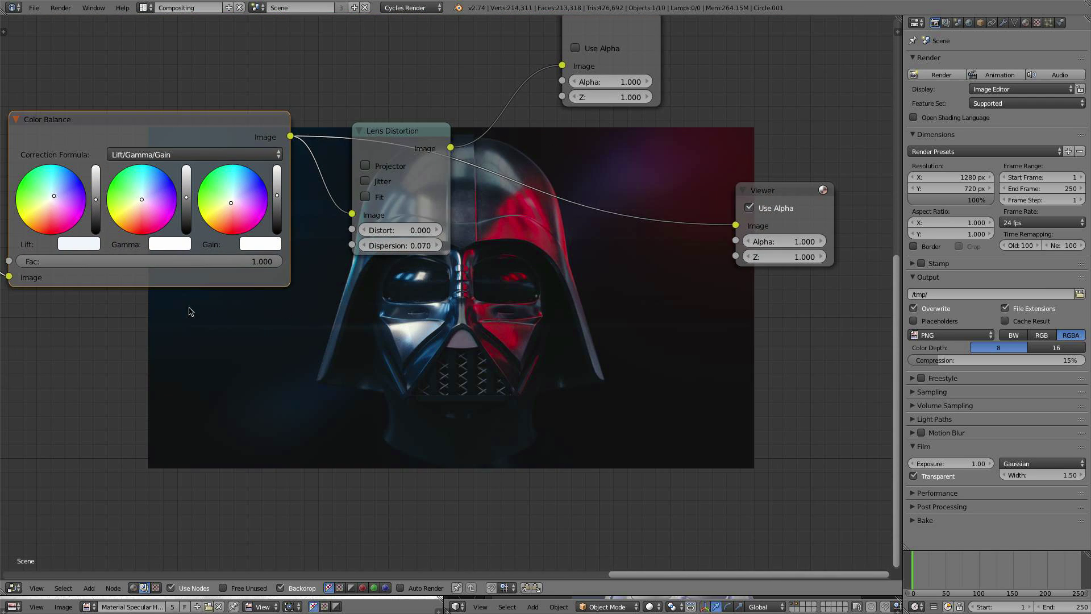
middle_click_drag(189, 308, 239, 325)
scroll(247, 288, "up", 5)
left_click_drag(200, 183, 200, 185)
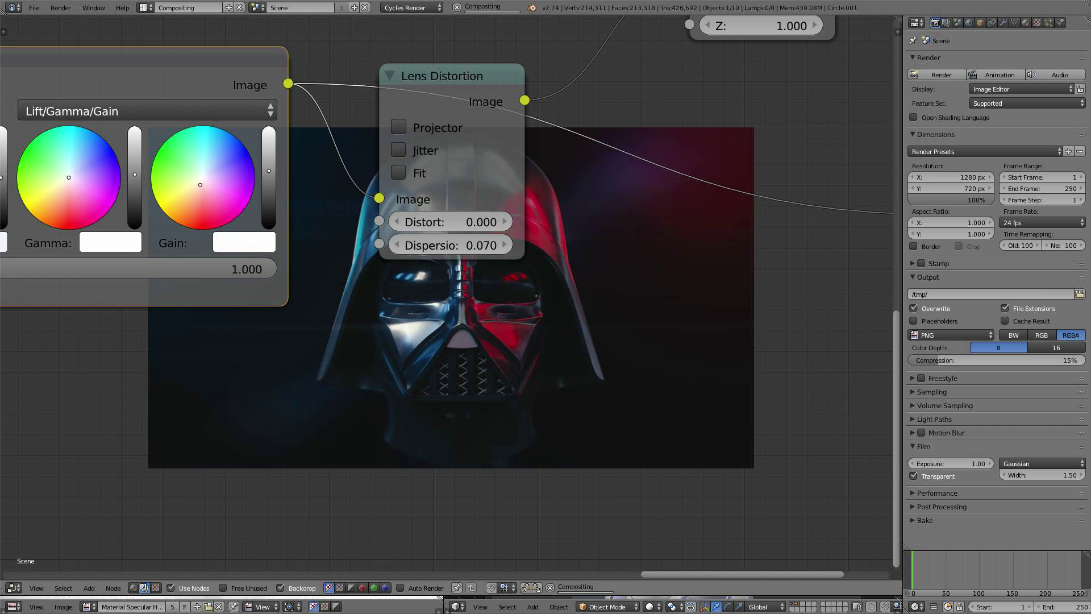
- Reconnect the Viewer to the Lens Distortion output and examine the complete graded image
scroll(498, 143, "down", 5)
middle_click_drag(497, 142, 439, 239)
left_click(436, 241, "ctrl+shift")
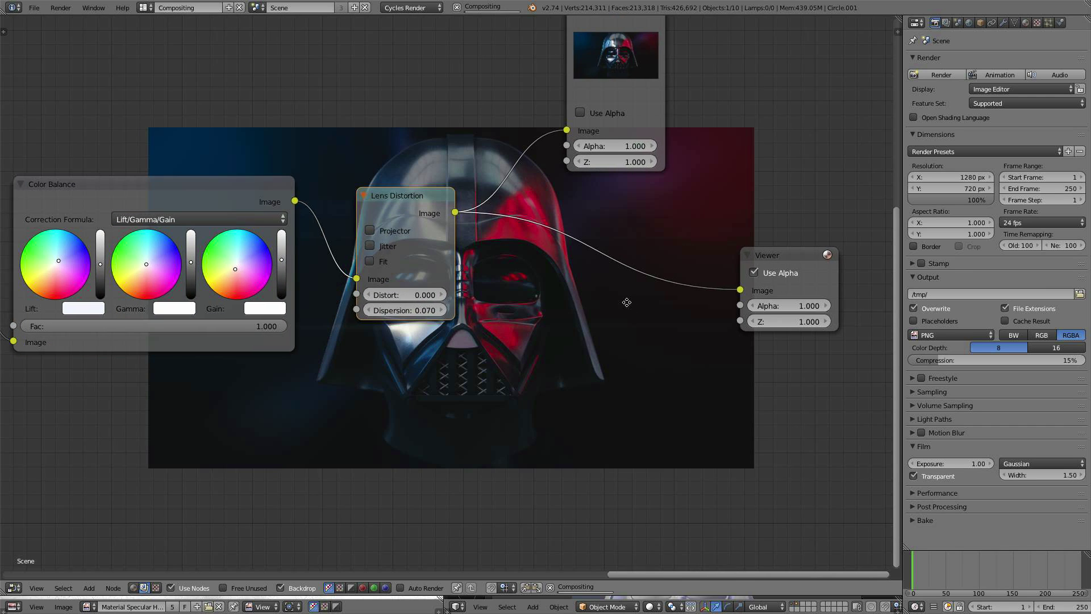
middle_click_drag(627, 295, 400, 318)
middle_click_drag(604, 248, 652, 138)
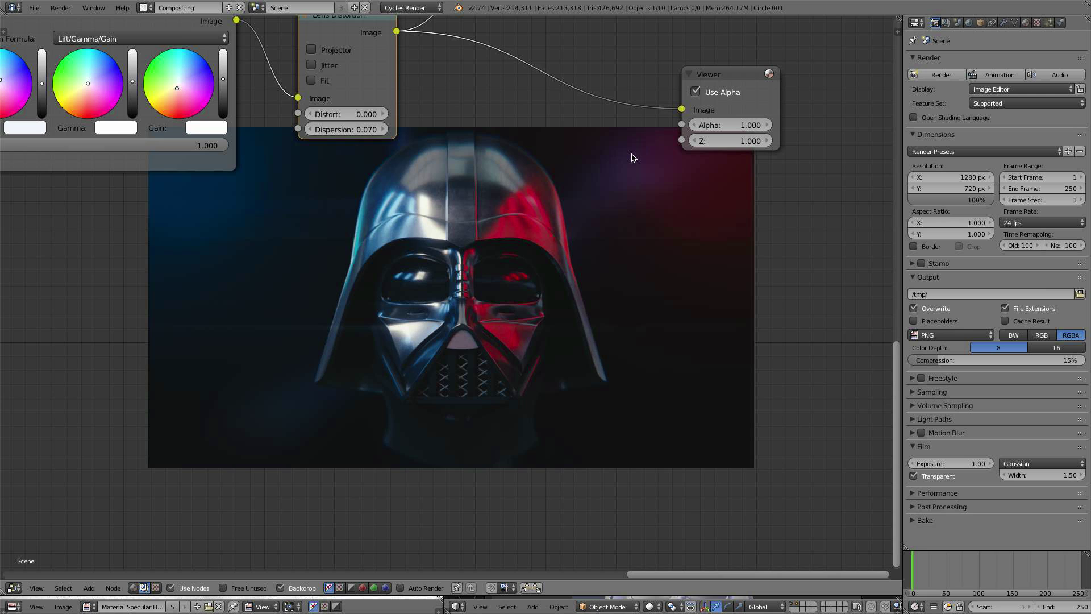
key("v")
key("v")
key("alt+v")
key("alt+v")
scroll(595, 85, "down", 2)
- Arrange the Composite node directly above the Viewer node and enable Use Alpha on it
middle_click_drag(591, 139, 526, 241)
left_click_drag(467, 78, 555, 34)
middle_click_drag(427, 199, 229, 176)
left_click_drag(358, 50, 344, 91)
left_click_drag(392, 224, 352, 202)
left_click_drag(344, 51, 354, 43)
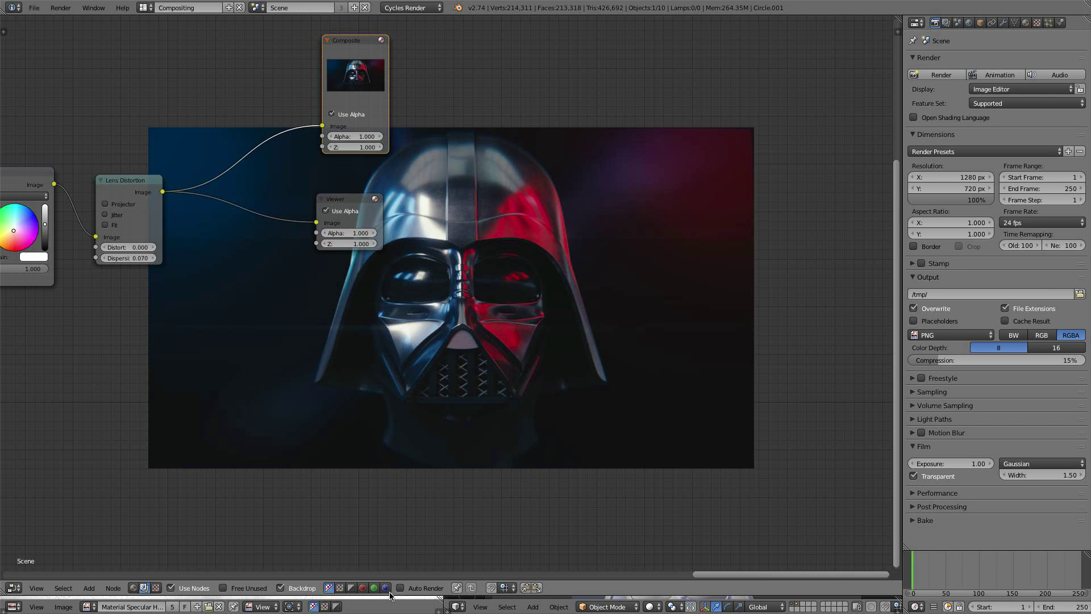
- Enlarge the area below the node editor and display the Render Result in the image editor
left_click_drag(391, 596, 319, 372)
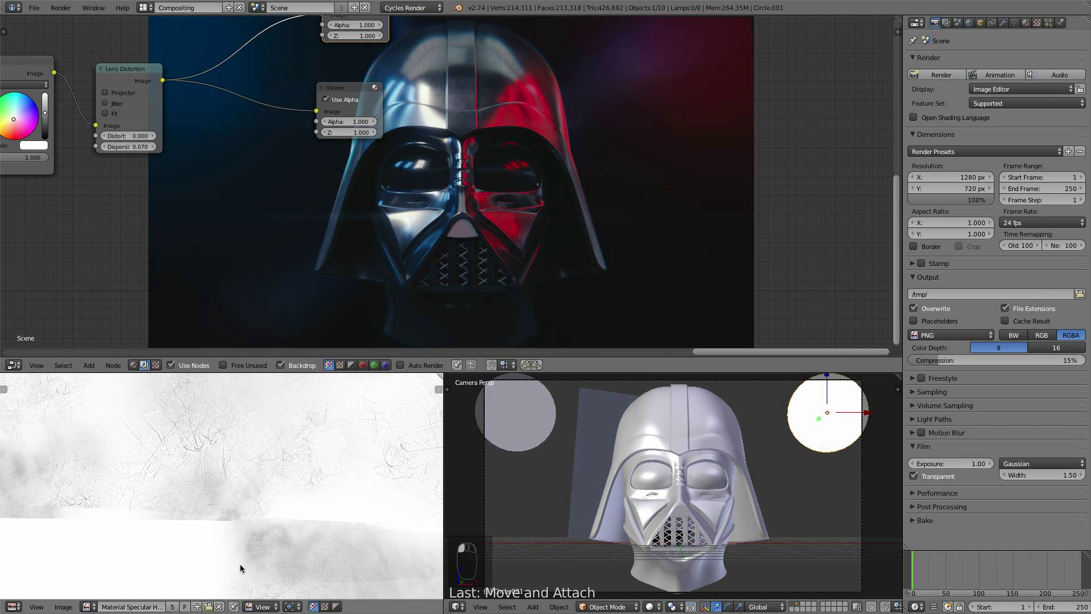
left_click(85, 607)
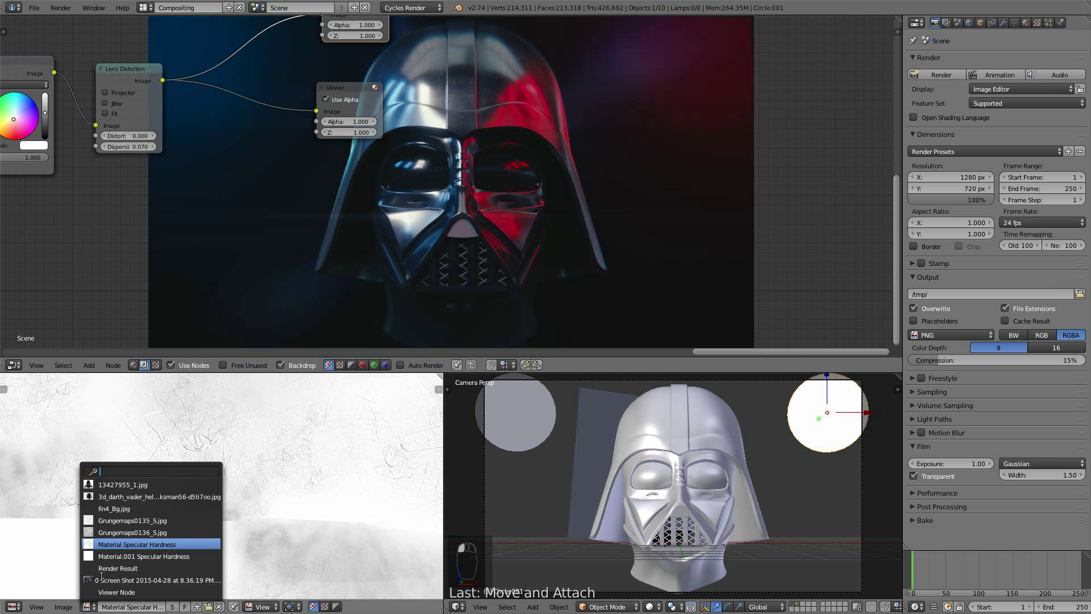
left_click(129, 568)
scroll(169, 541, "down", 4)
scroll(168, 541, "up", 3)
scroll(367, 188, "down", 1)
- Reconnect the Composite node's Image input to refresh the composited picture in the Render Result
middle_click_drag(367, 187, 366, 247)
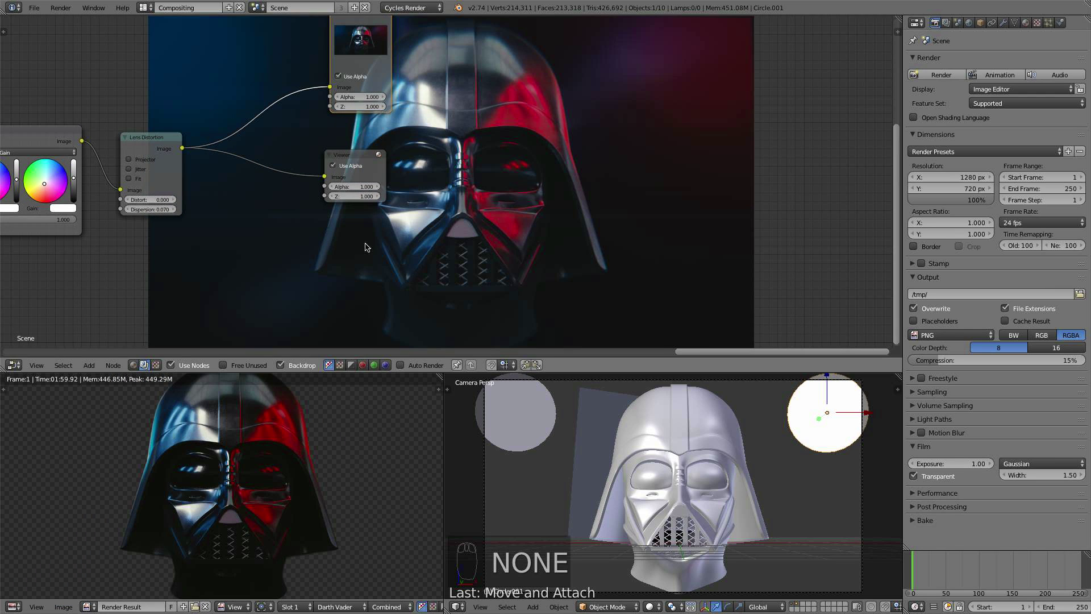
middle_click_drag(411, 138, 408, 202)
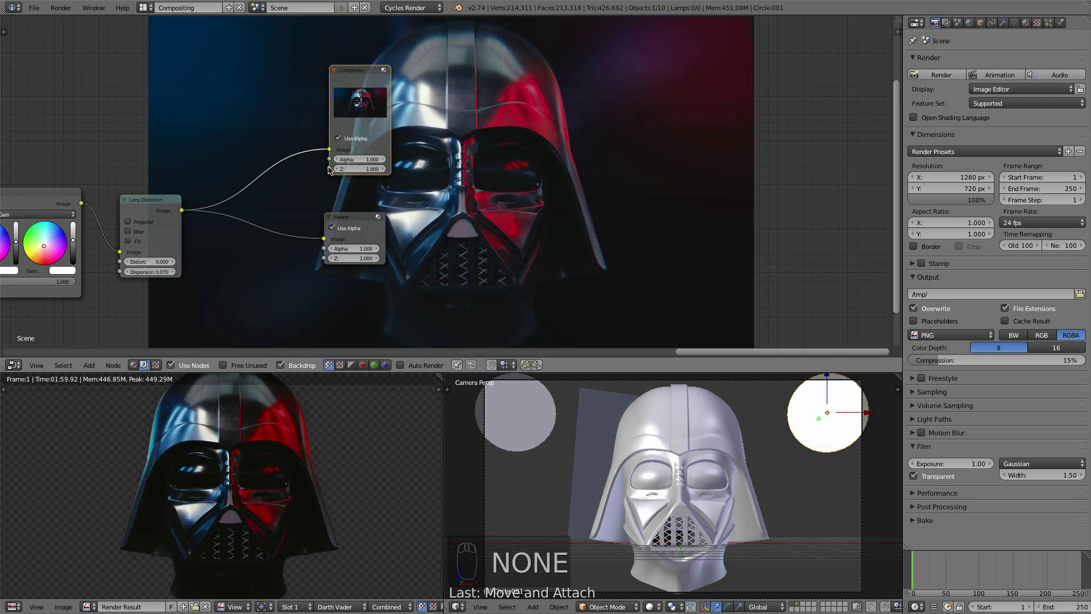
mouse_move(329, 149)
left_mouse_down()
mouse_move(345, 153)
mouse_move(194, 207)
mouse_move(330, 148)
left_mouse_up()
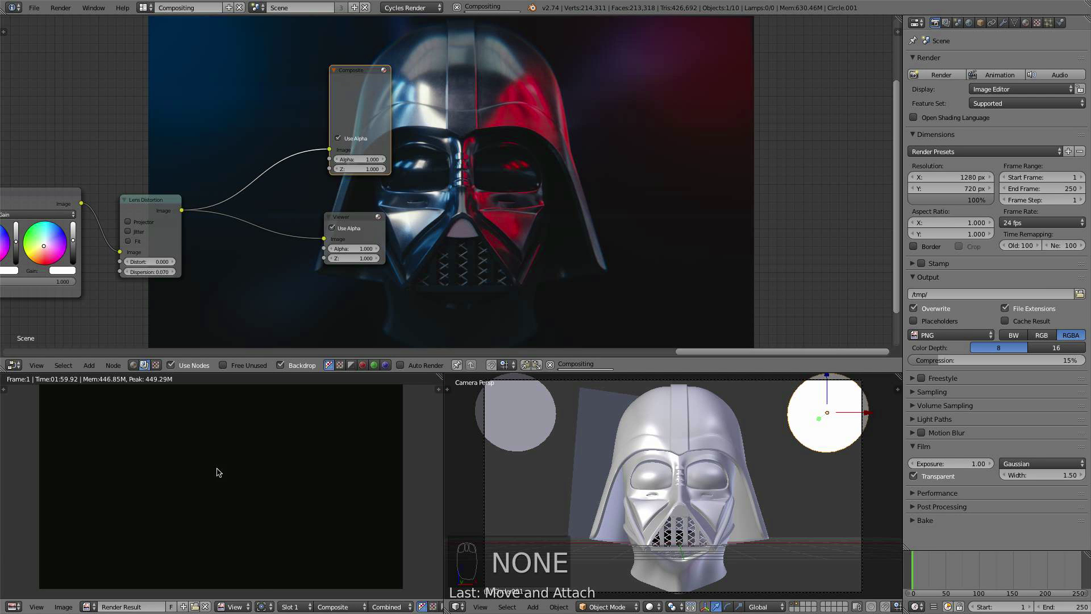
scroll(254, 498, "down", 1)
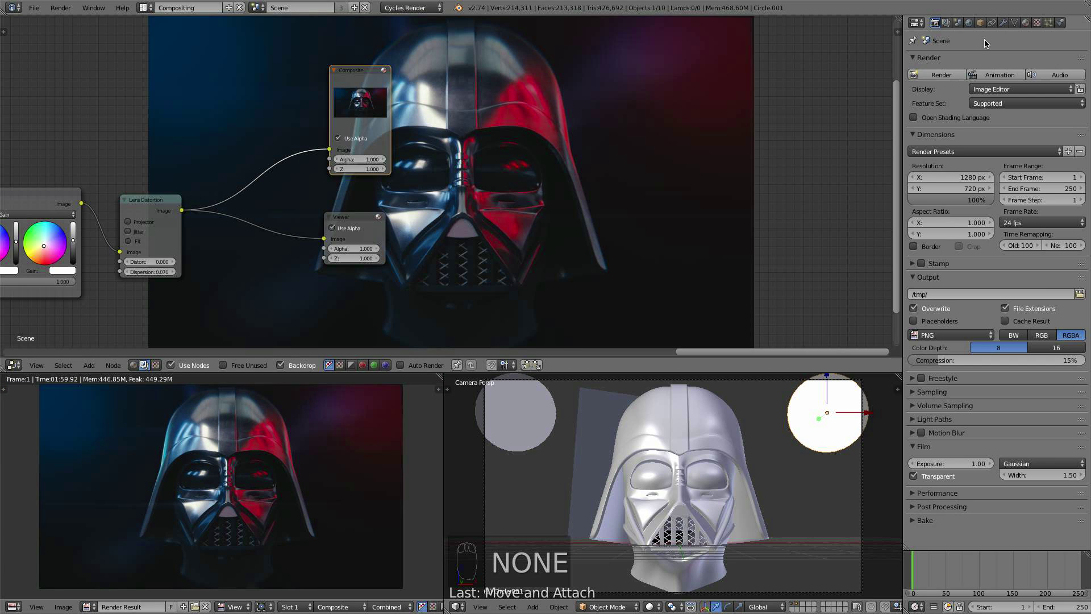
- Set the Gamma to 1.05 in the scene's color management settings
left_click(946, 23)
left_click(969, 22)
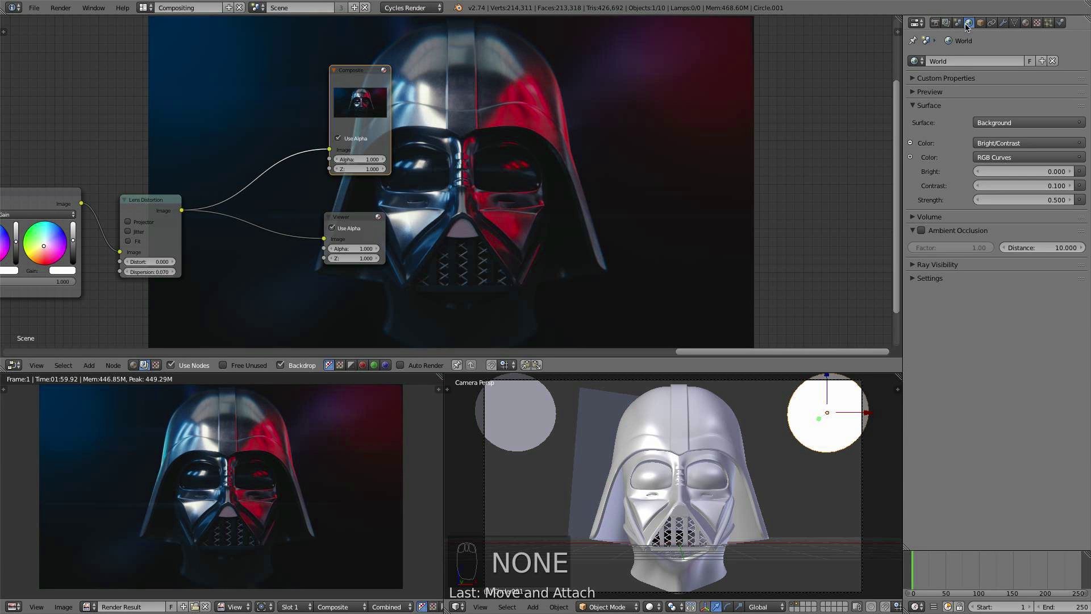
left_click(958, 23)
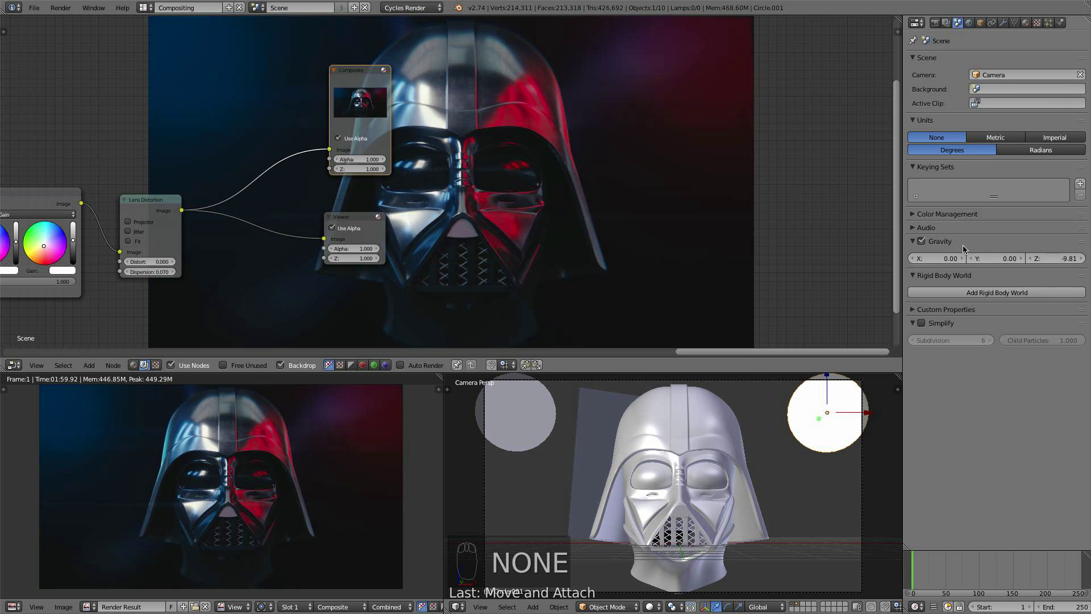
left_click(960, 215)
left_click(981, 297)
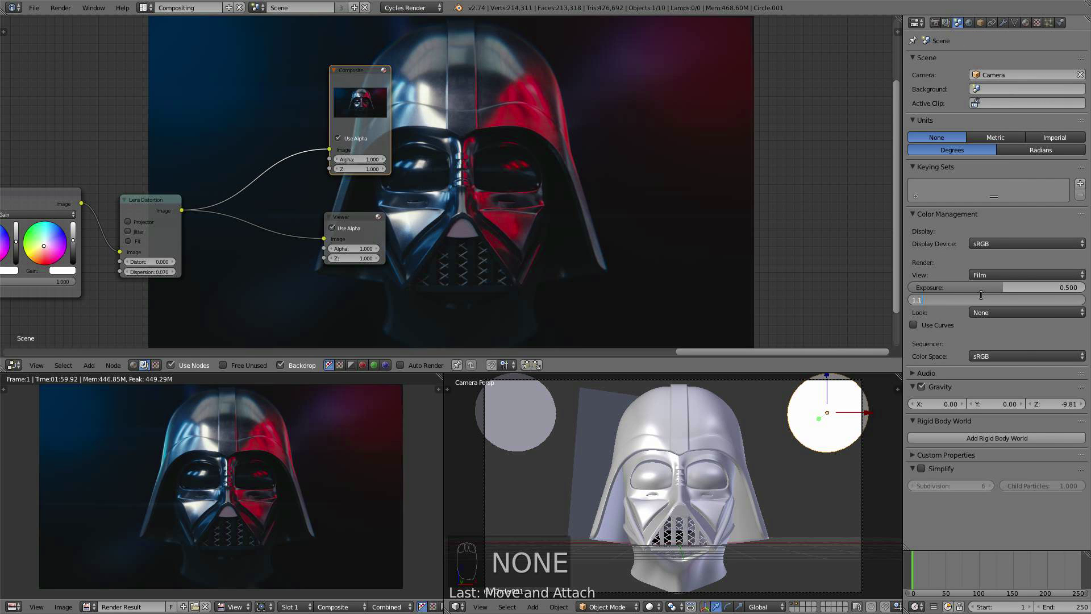
type("1.05")
key("Return")
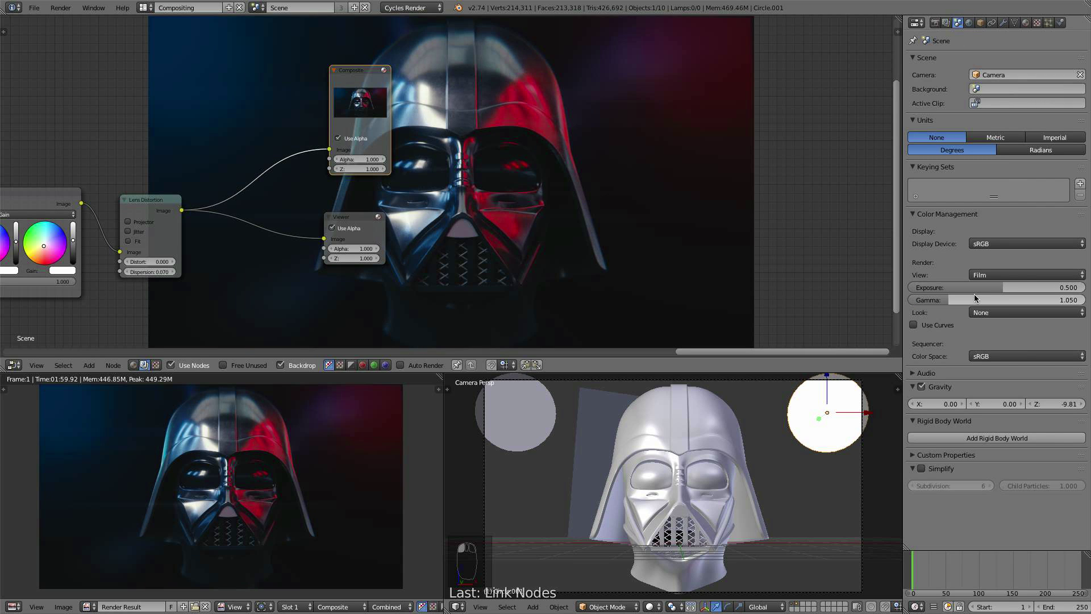
- Try black as the second color of the Mix node fed by Bright/Contrast and restore a blue-grey tint
middle_click_drag(237, 254, 509, 180)
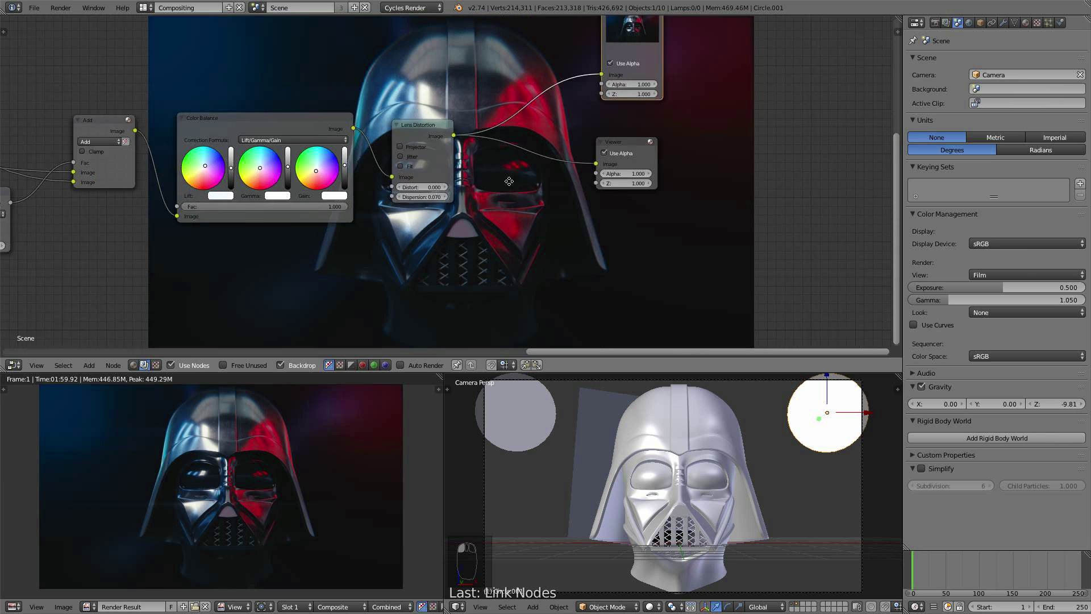
middle_click_drag(233, 213, 349, 253)
left_click(300, 244)
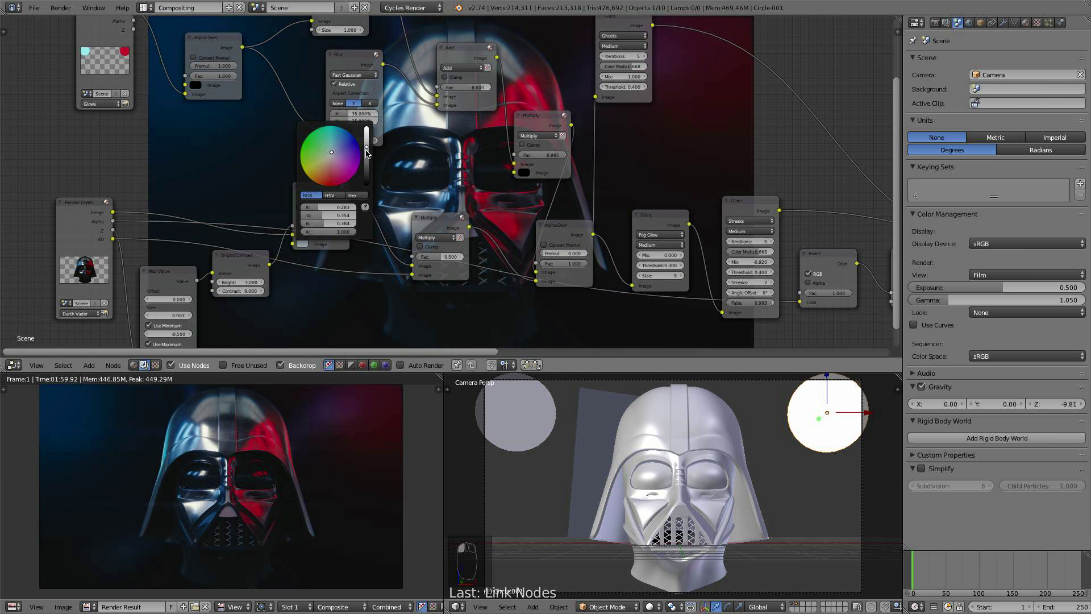
left_click_drag(366, 158, 367, 185)
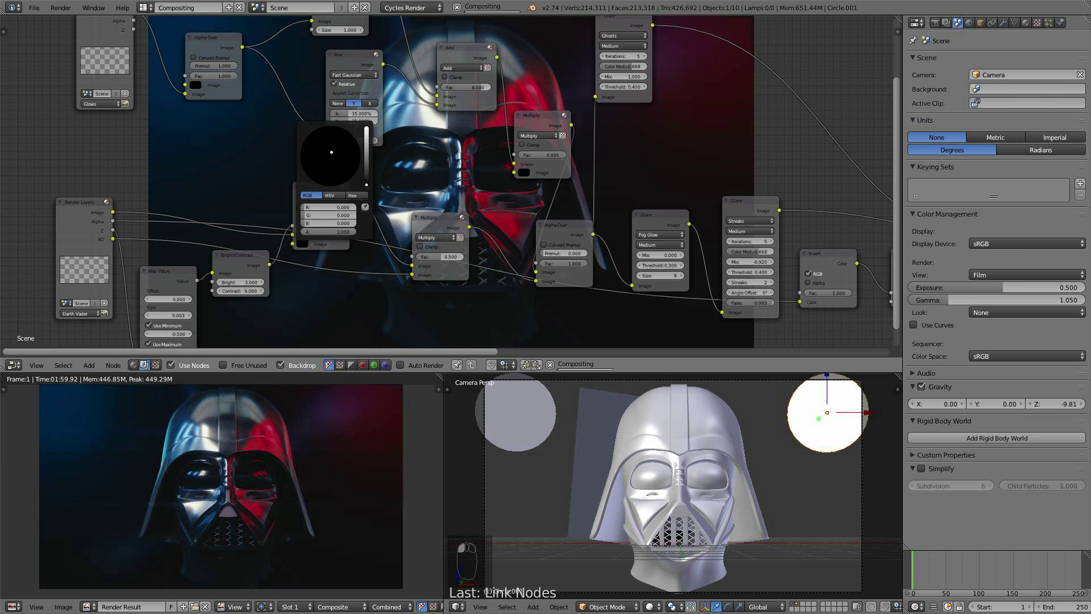
left_click_drag(367, 185, 332, 154)
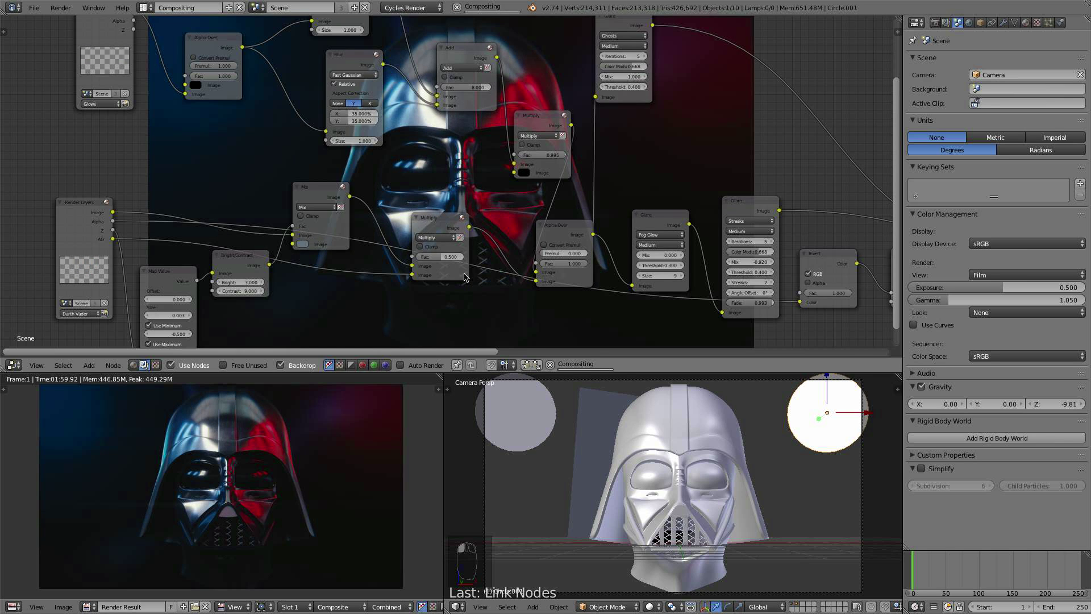
- Retint the Mix node's second color toward a deeper blue-grey, adjust its brightness and check the helmet in the backdrop
middle_click_drag(464, 269, 460, 198)
scroll(461, 198, "up", 3)
middle_click_drag(349, 215, 381, 229)
left_click(298, 170)
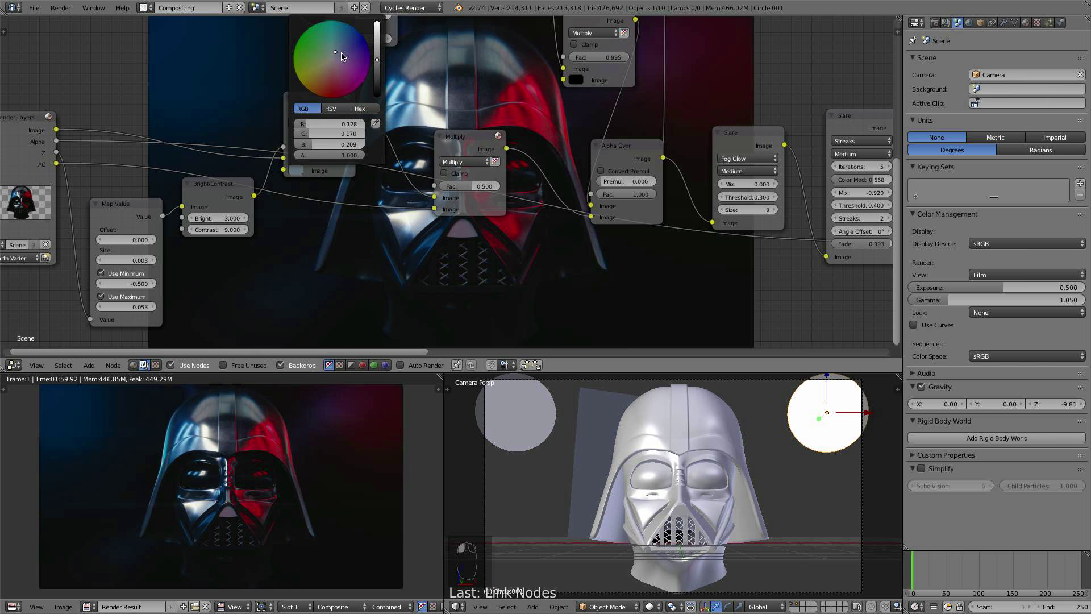
left_click_drag(378, 59, 378, 50)
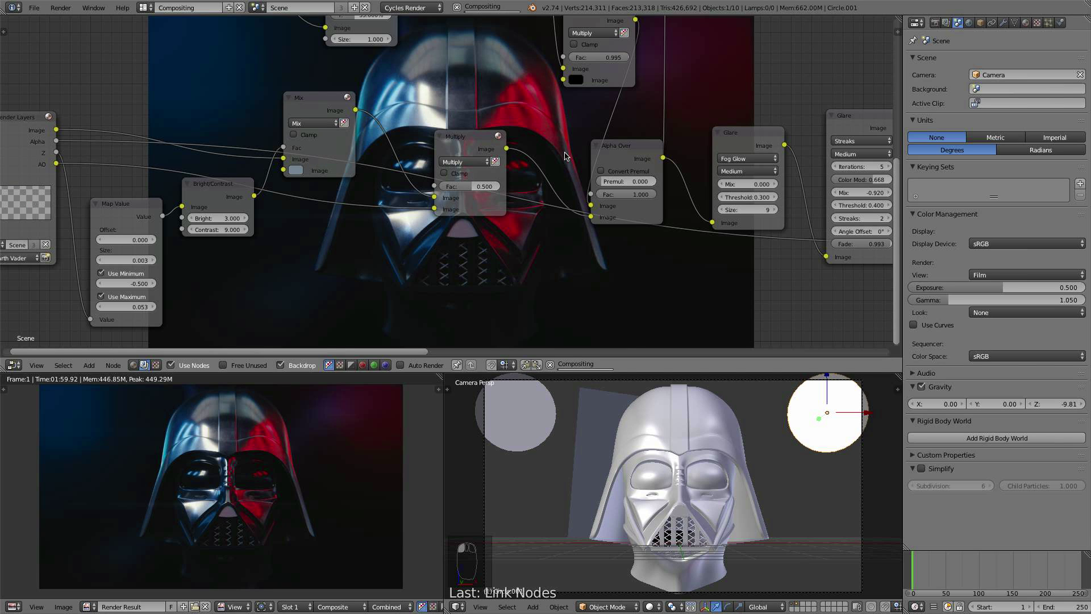
middle_click_drag(529, 250, 370, 100)
middle_click_drag(451, 254, 406, 194)
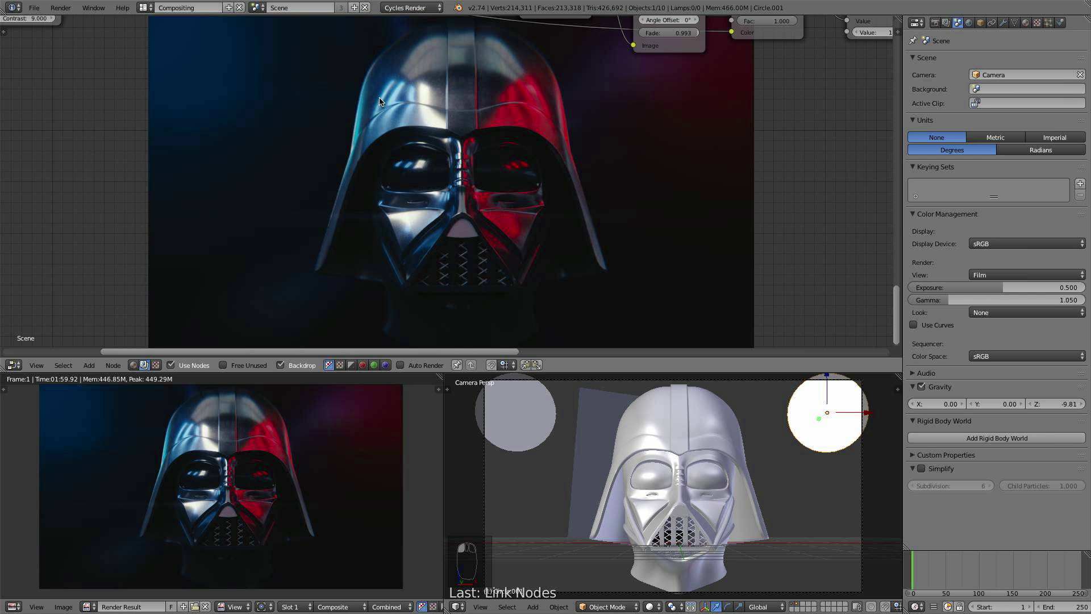
- Fine-tune the brightness of the Mix node's blue-grey color to about R 0.225, G 0.302, B 0.374
middle_click_drag(380, 101, 530, 260)
left_click(253, 118)
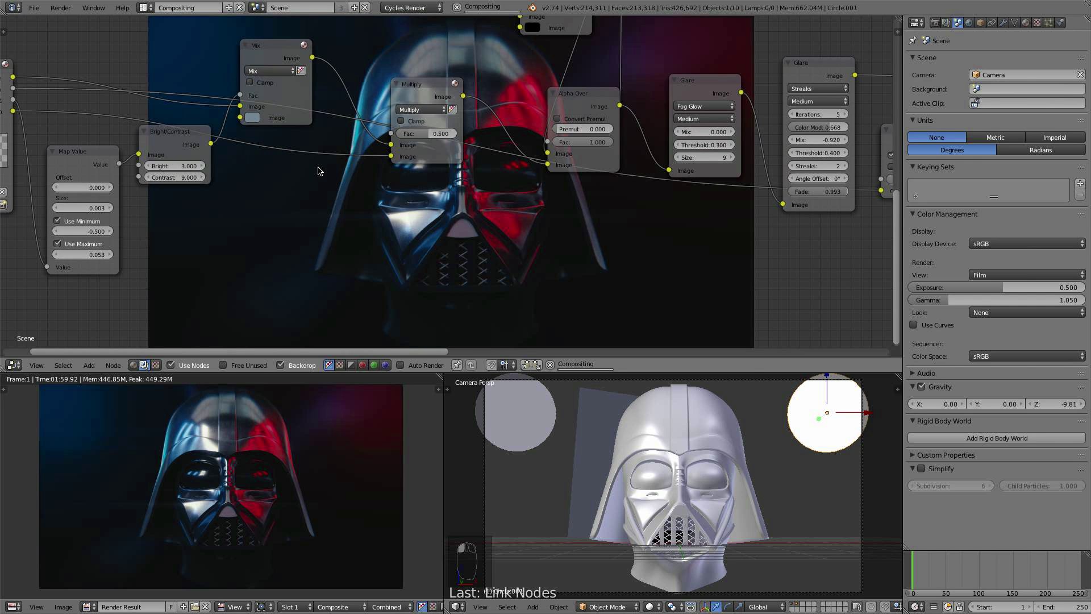
left_click(253, 118)
left_click_drag(333, 165, 333, 155)
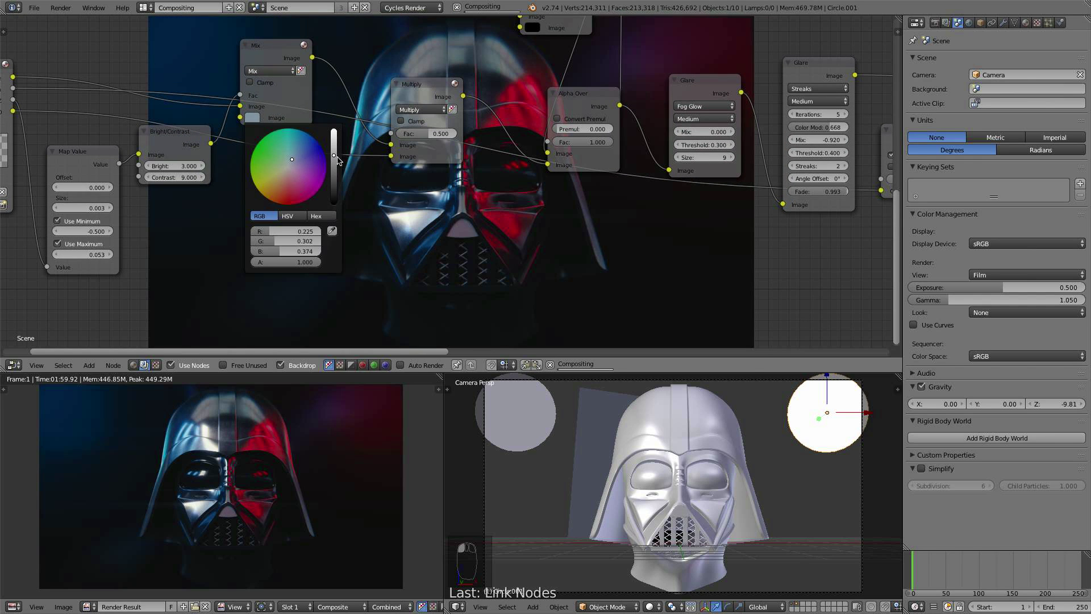
middle_click_drag(500, 292, 518, 215)
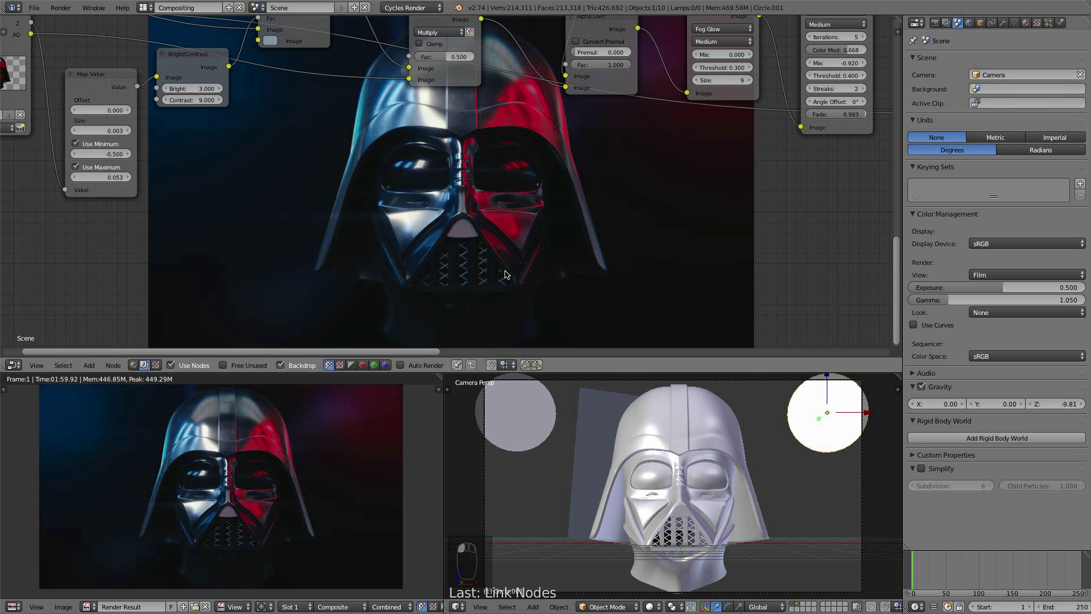
- Start saving the Render Result as a PNG image and name the file "Lord Vader finshed render"
scroll(296, 498, "down", 1)
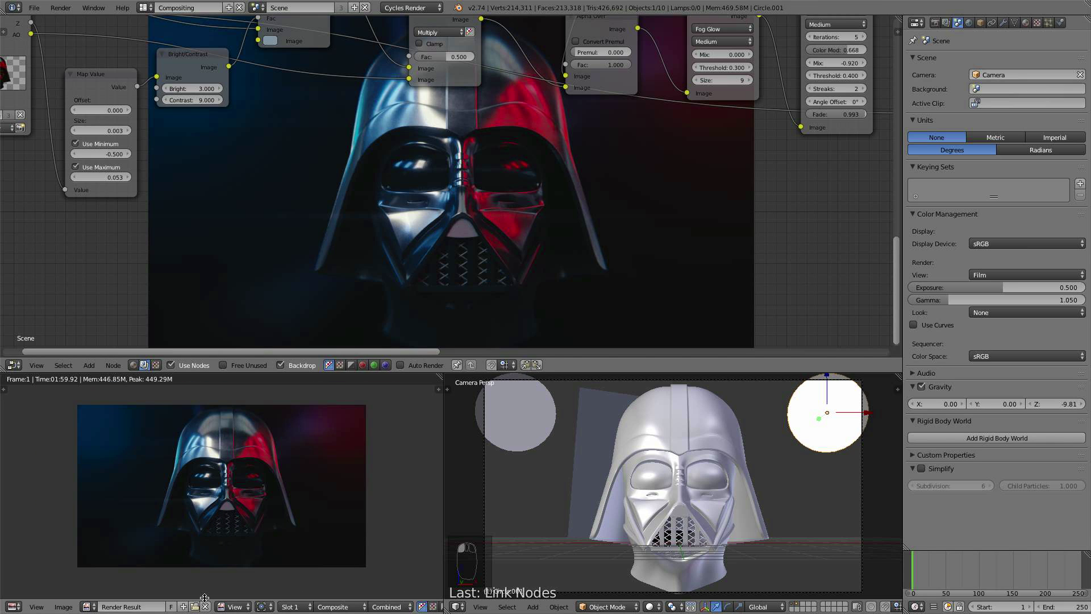
left_click(63, 606)
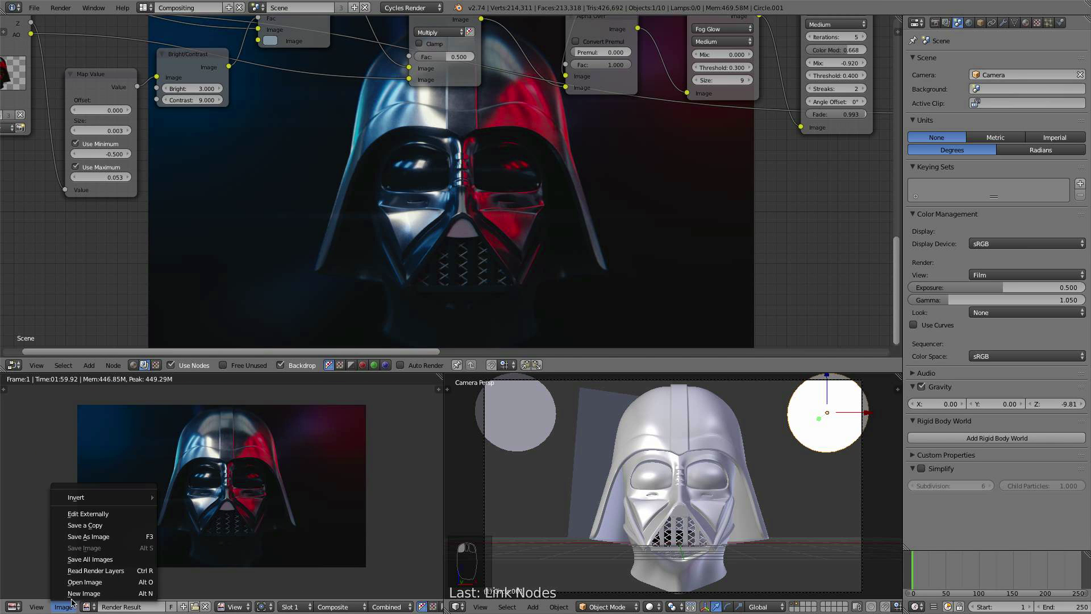
left_click(116, 541)
left_click(220, 51)
double_click(219, 51)
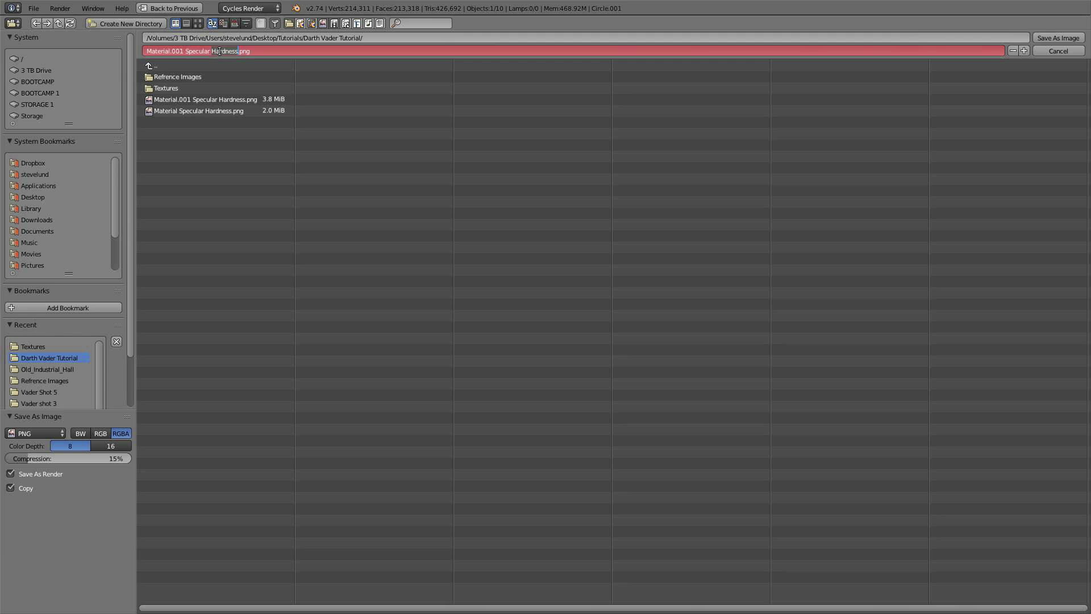
left_click(219, 51)
left_click_drag(239, 52, 94, 56)
type("Lo")
type("rd Vader finshed rende")
- Choose the Darth Vader Tutorial folder as the destination and save the image there
left_click(95, 55)
left_click(94, 59)
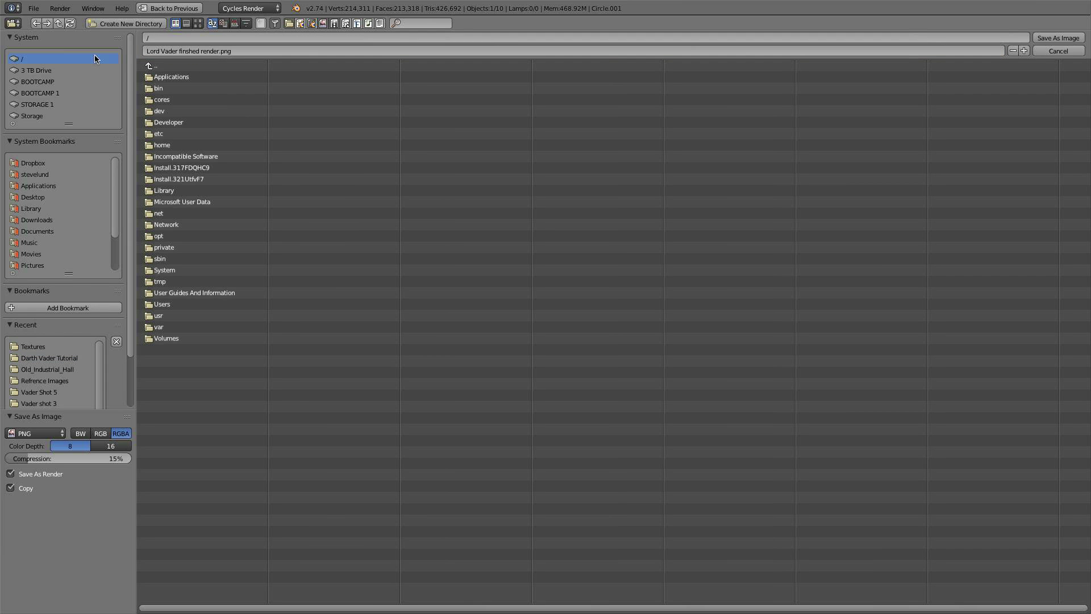
left_click(67, 358)
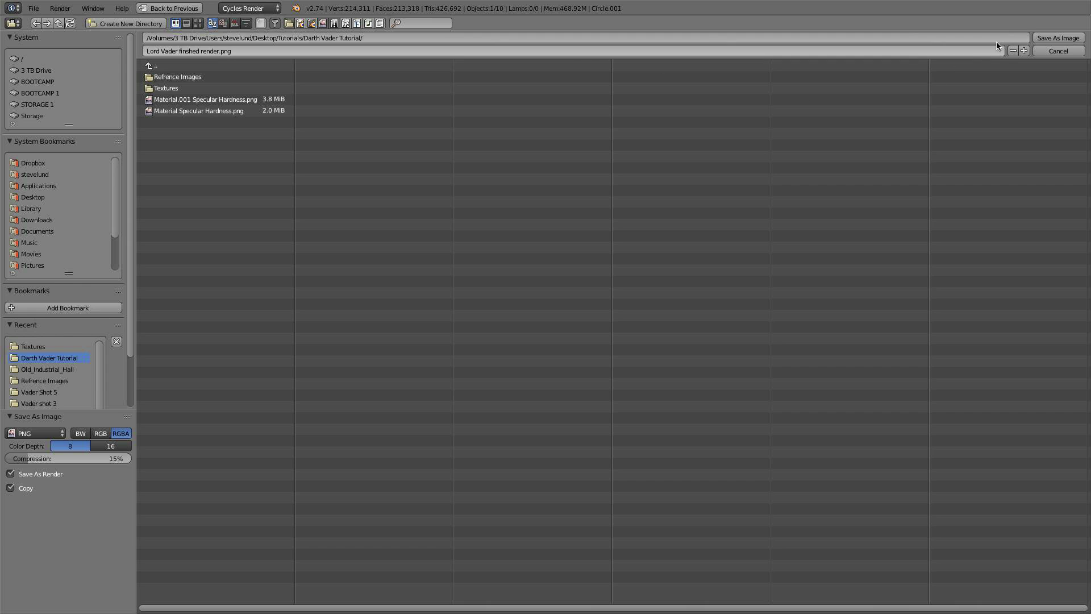
left_click(1058, 37)
- Shrink the backdrop to show the whole image and review the node graph through to the Composite and Viewer nodes
middle_click_drag(675, 253, 663, 161)
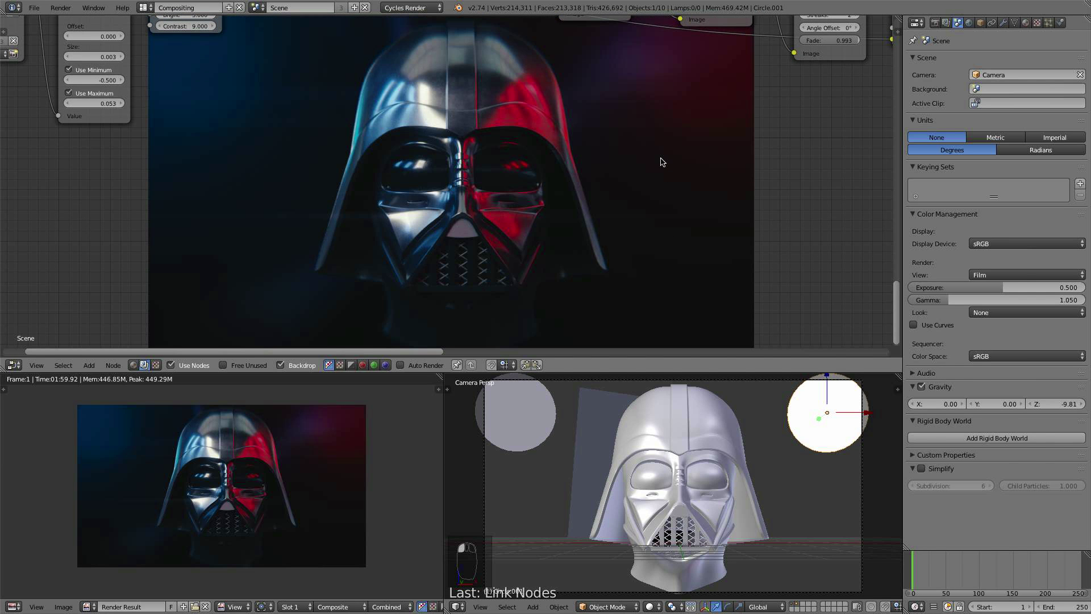
key("alt+v")
key("alt+v")
key("alt+v")
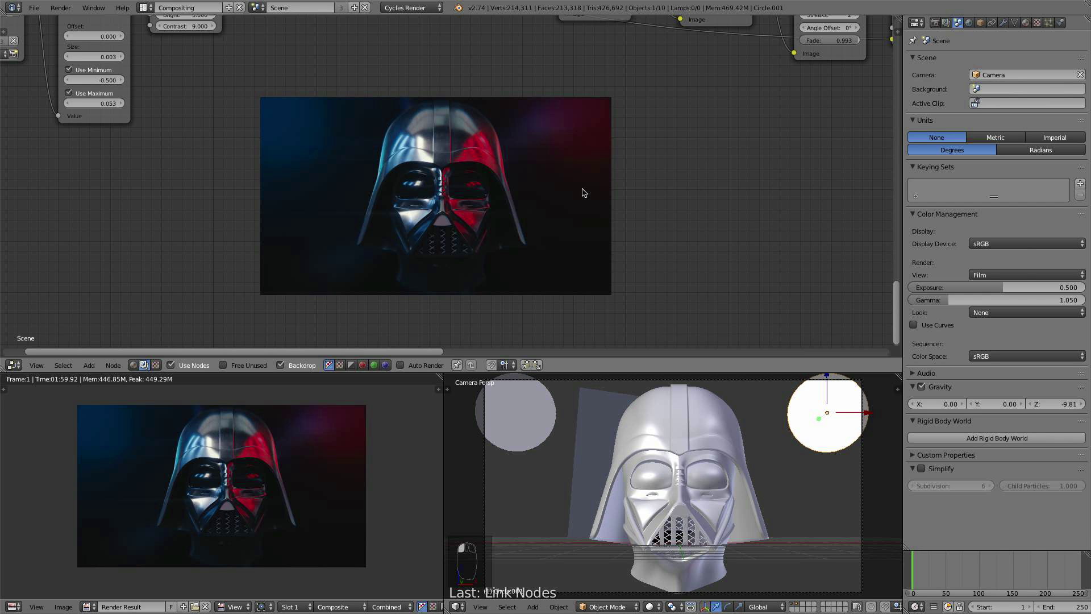
middle_click_drag(692, 145, 498, 130)
scroll(498, 129, "down", 1)
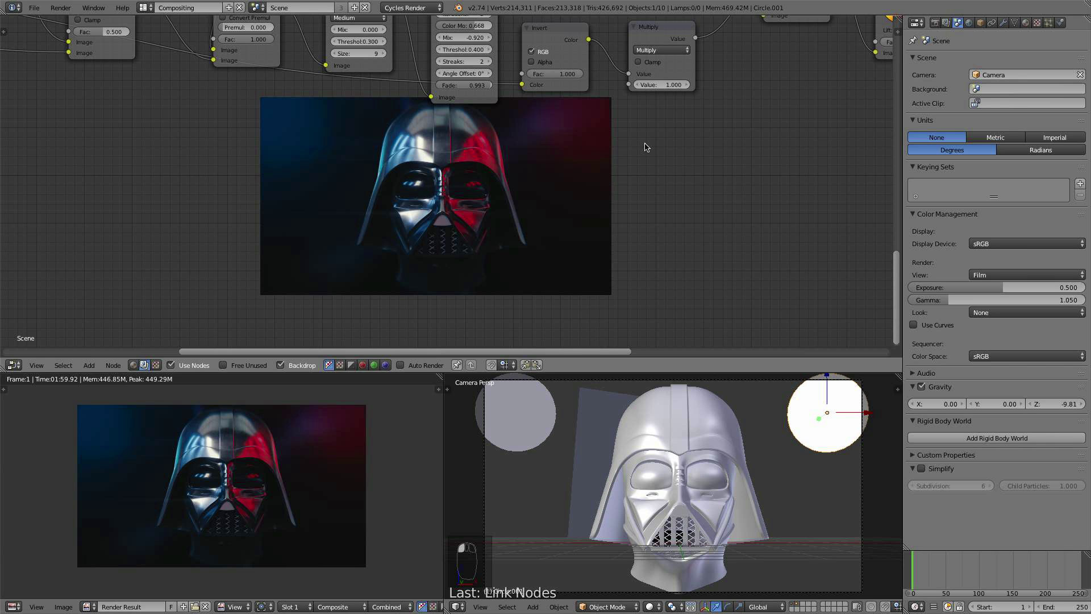
middle_click_drag(627, 146, 300, 225)
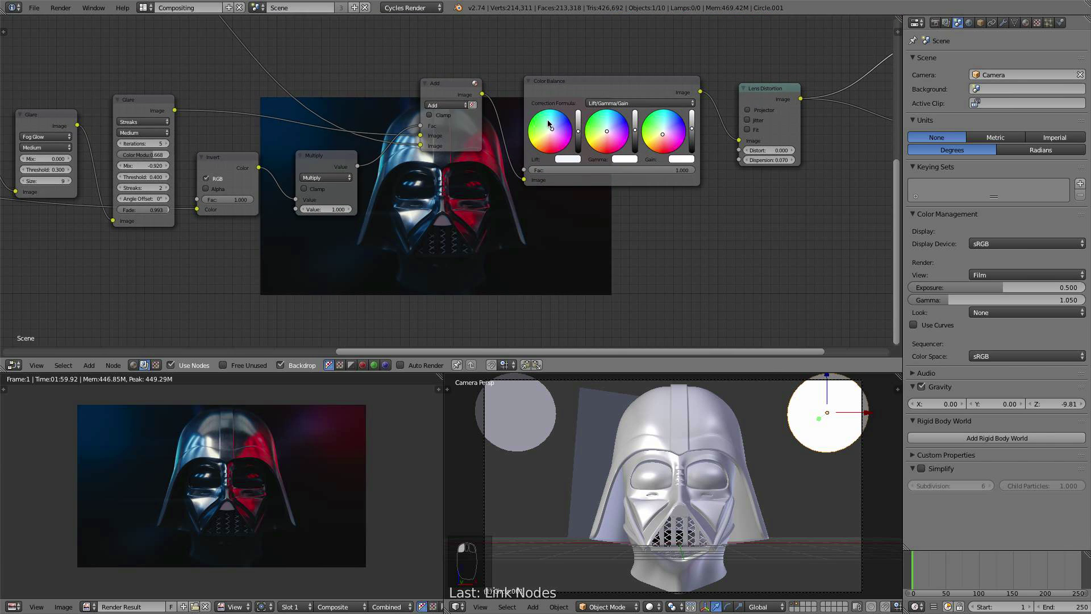
scroll(549, 124, "down", 4)
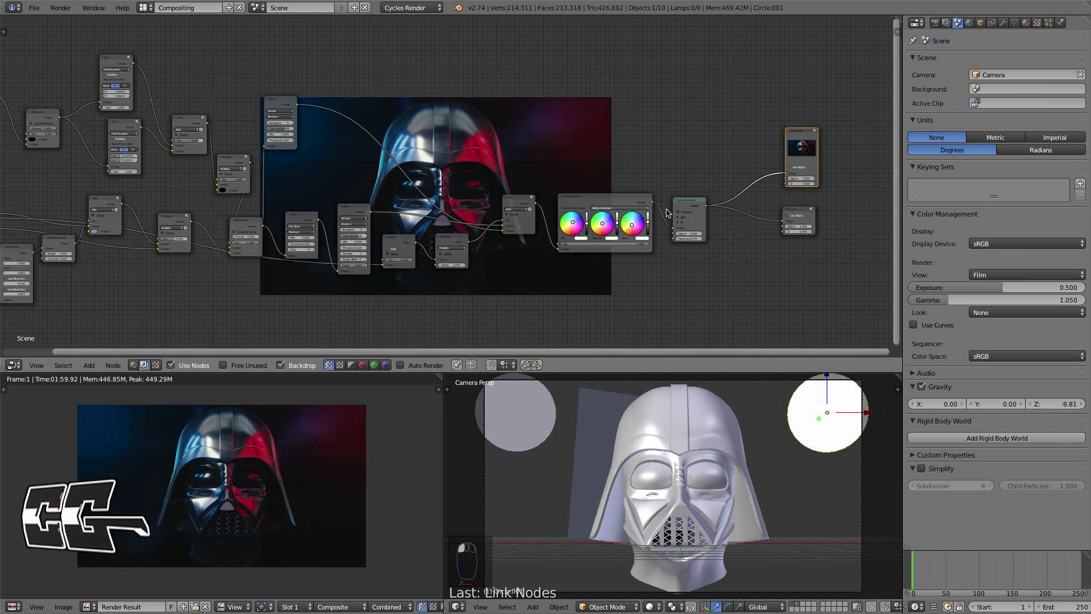
scroll(668, 214, "down", 5)
middle_click_drag(609, 191, 555, 231)
scroll(593, 268, "up", 3)
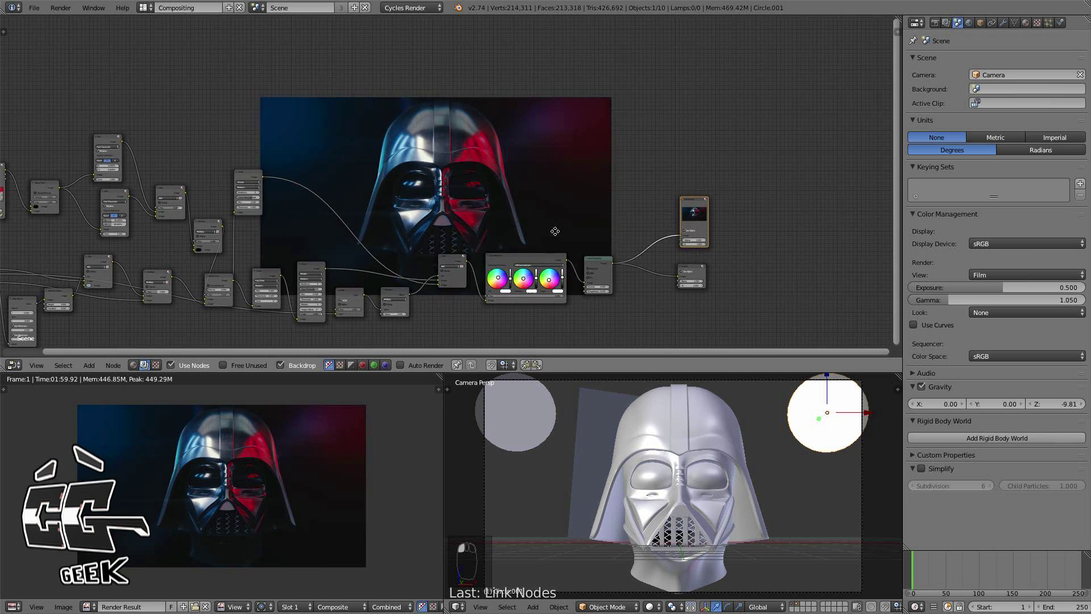
scroll(556, 231, "up", 1)
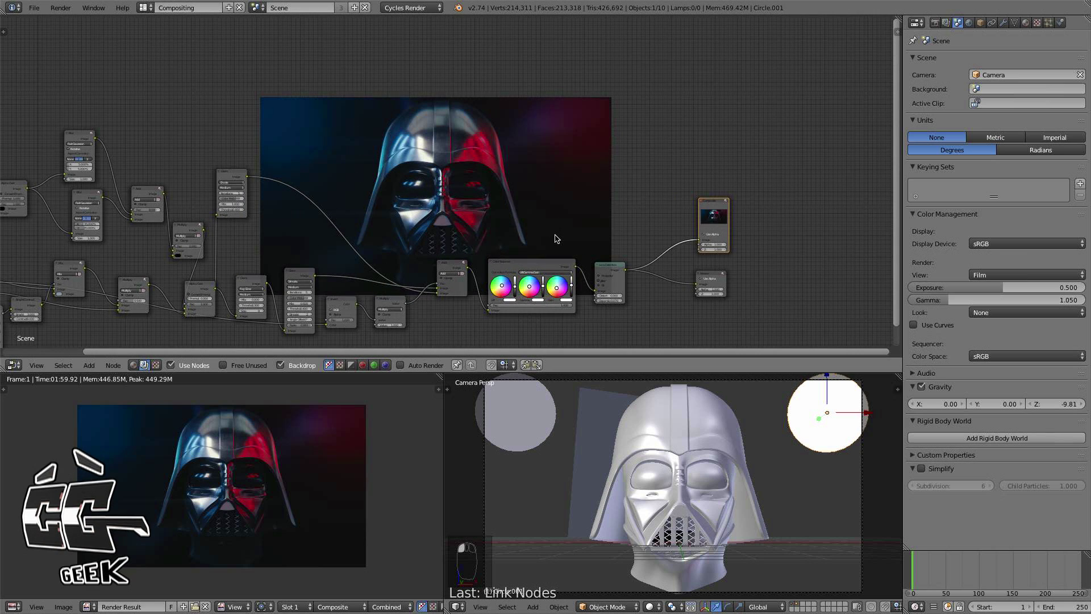